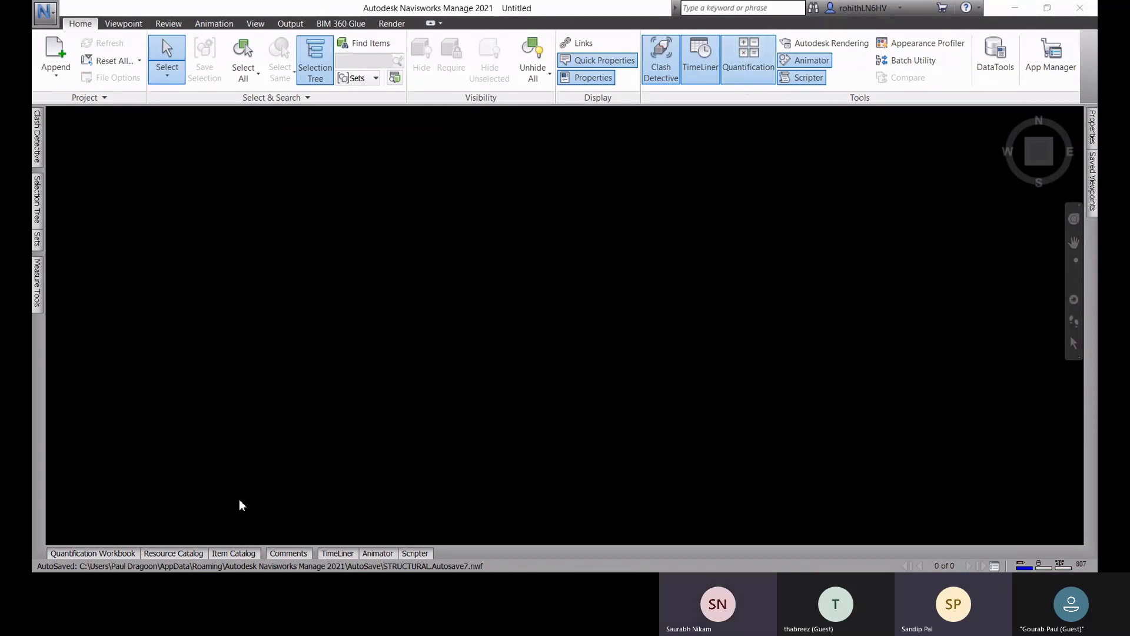
Step: Open the Navisworks.nwf file from the Navisworks folder
{"action": "left_click", "coordinate": [93, 556]}
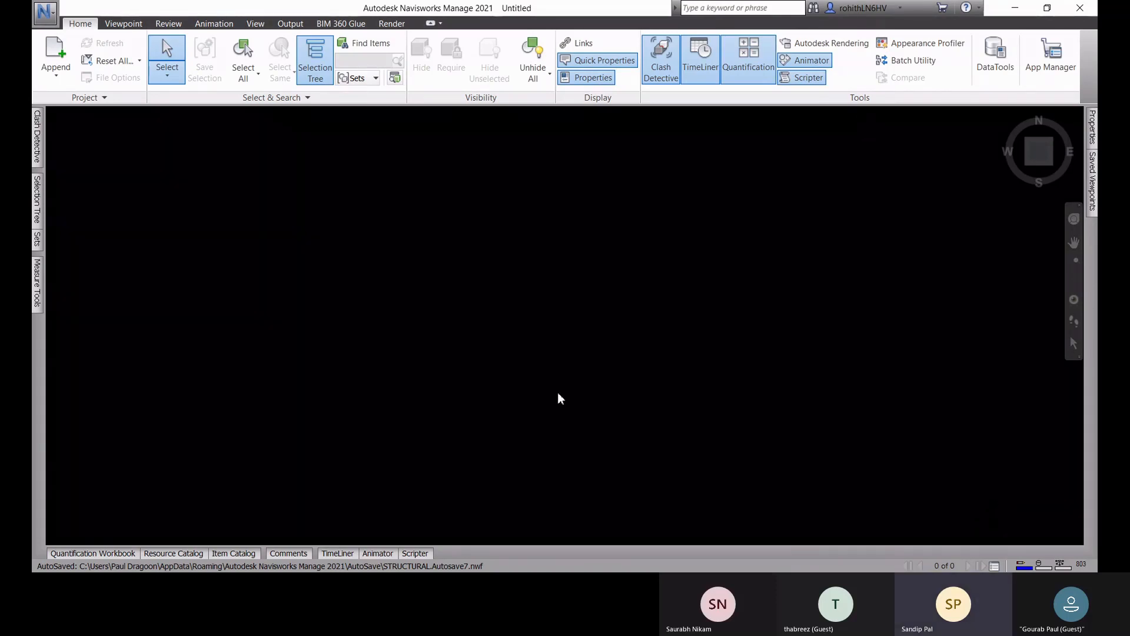
{"action": "left_click", "coordinate": [45, 23]}
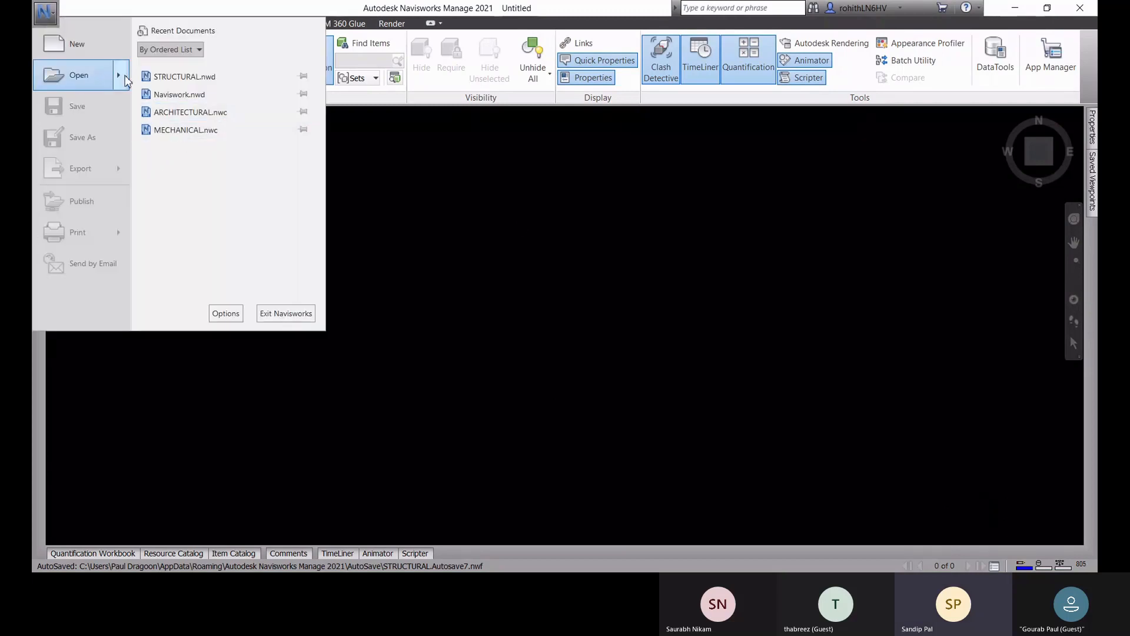
{"action": "mouse_move", "coordinate": [127, 81]}
{"action": "left_click", "coordinate": [217, 91]}
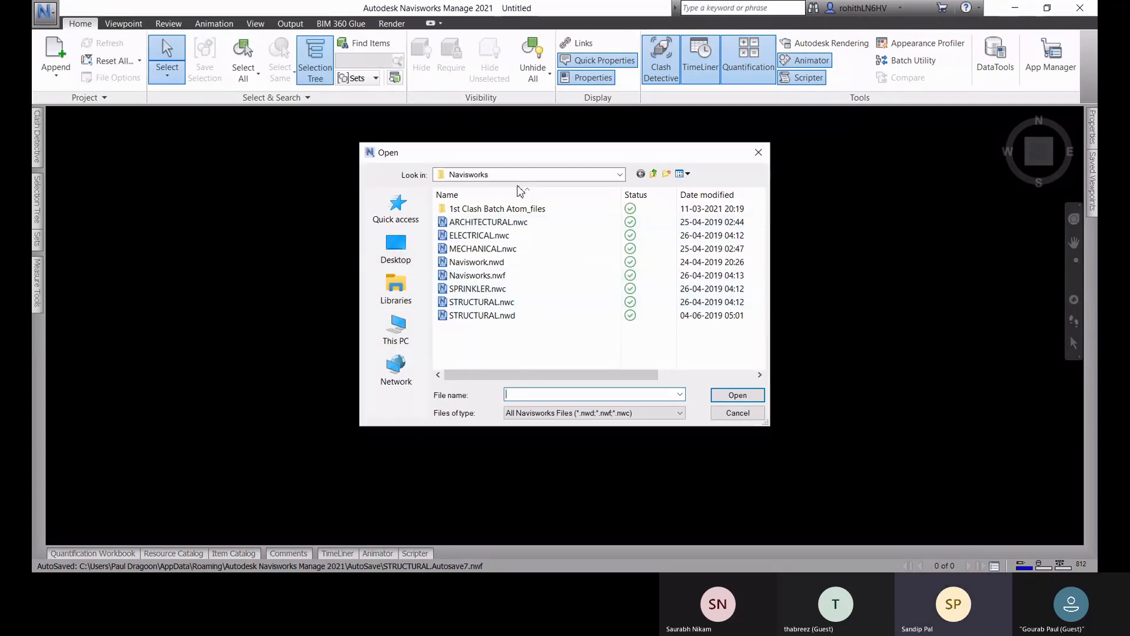
{"action": "left_click", "coordinate": [488, 276]}
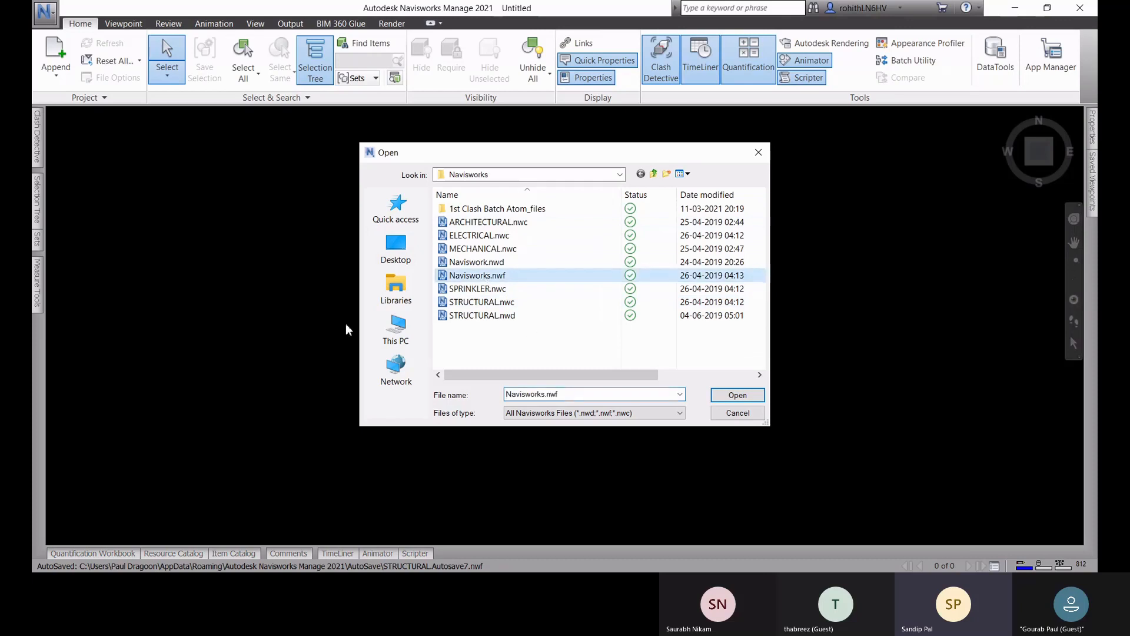
{"action": "left_click", "coordinate": [735, 396]}
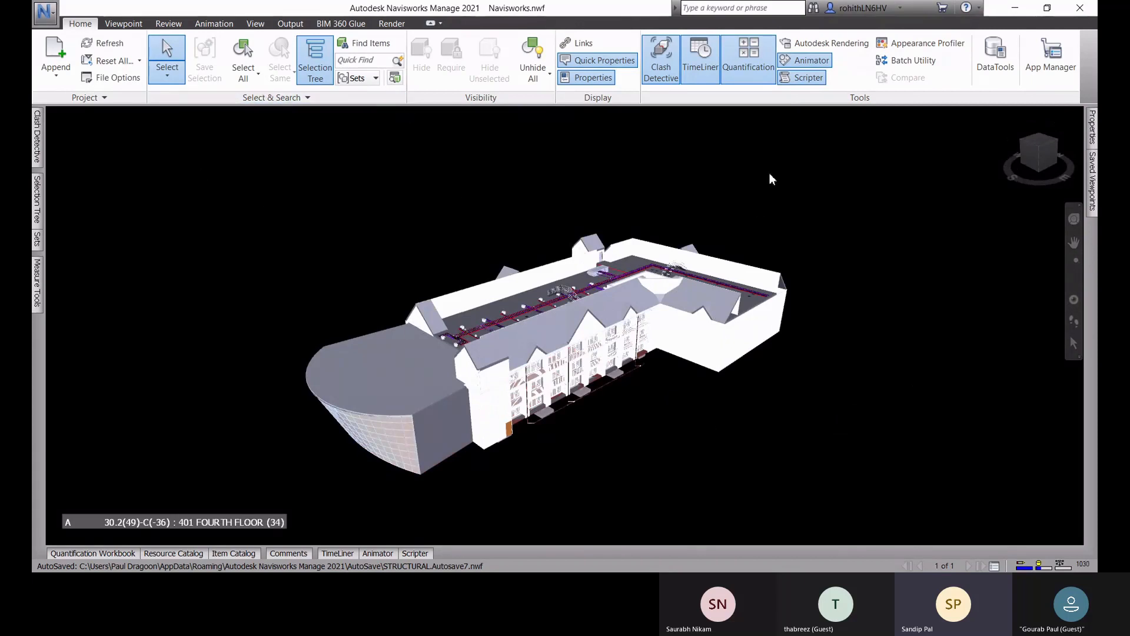
Step: Set the scene background to Horizon mode with its default sky and ground colors
{"action": "left_click", "coordinate": [255, 24]}
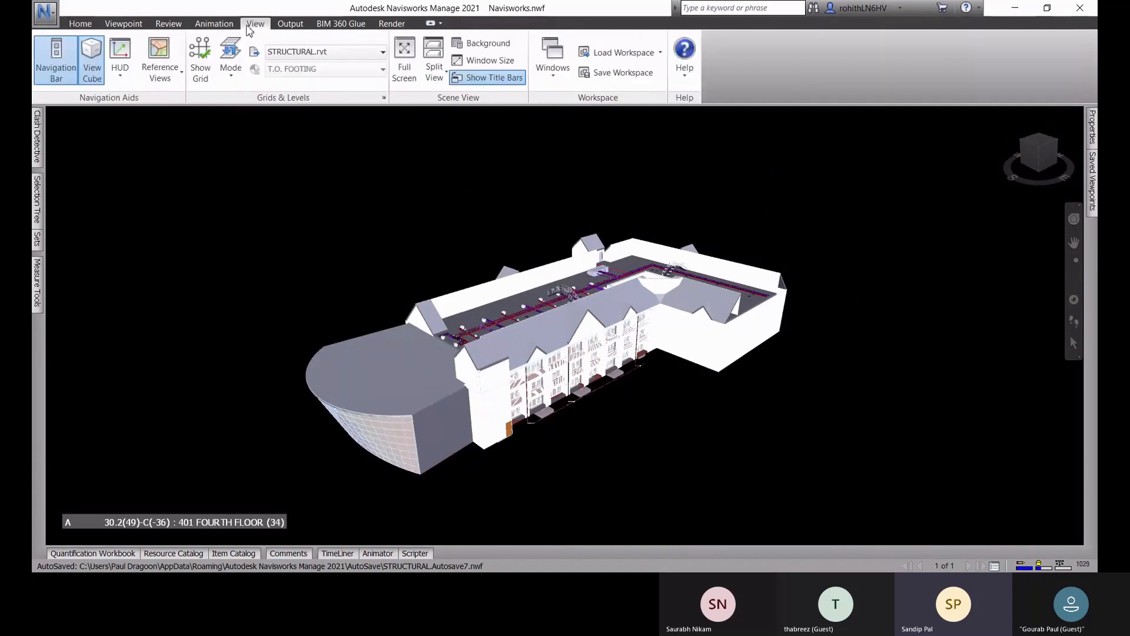
{"action": "left_click", "coordinate": [481, 43]}
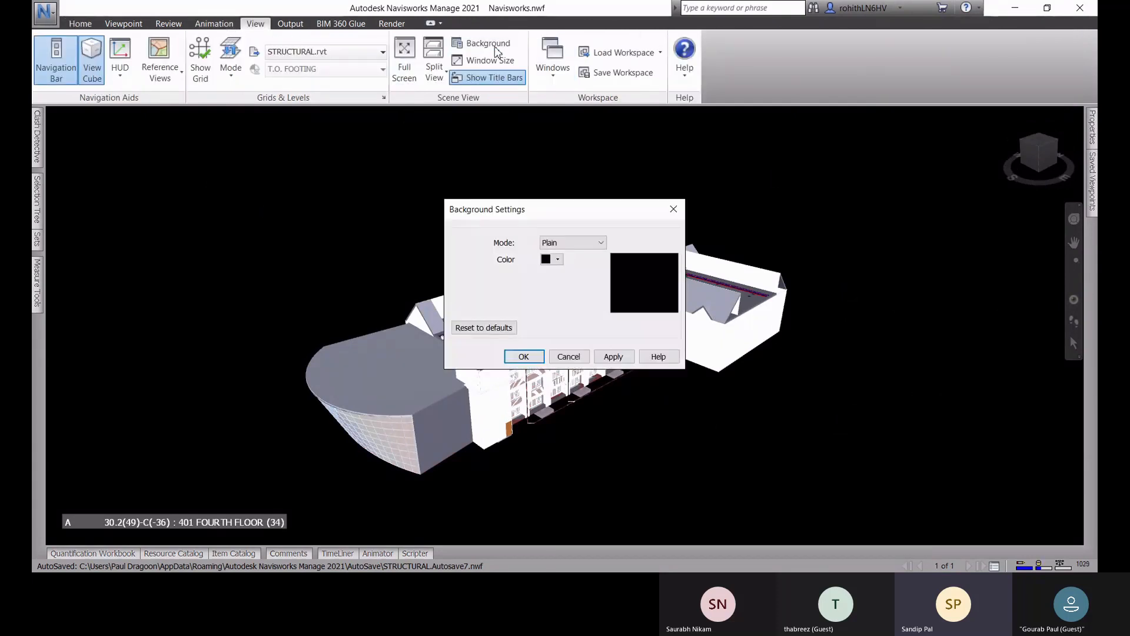
{"action": "left_click", "coordinate": [590, 243]}
{"action": "left_click", "coordinate": [585, 260]}
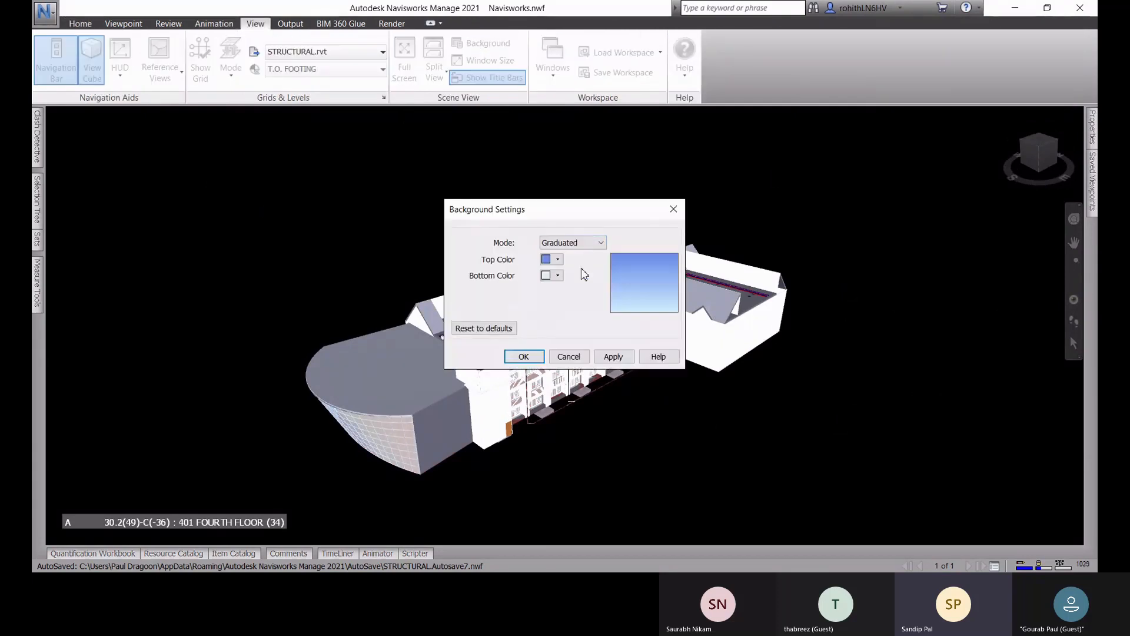
{"action": "left_click", "coordinate": [589, 243]}
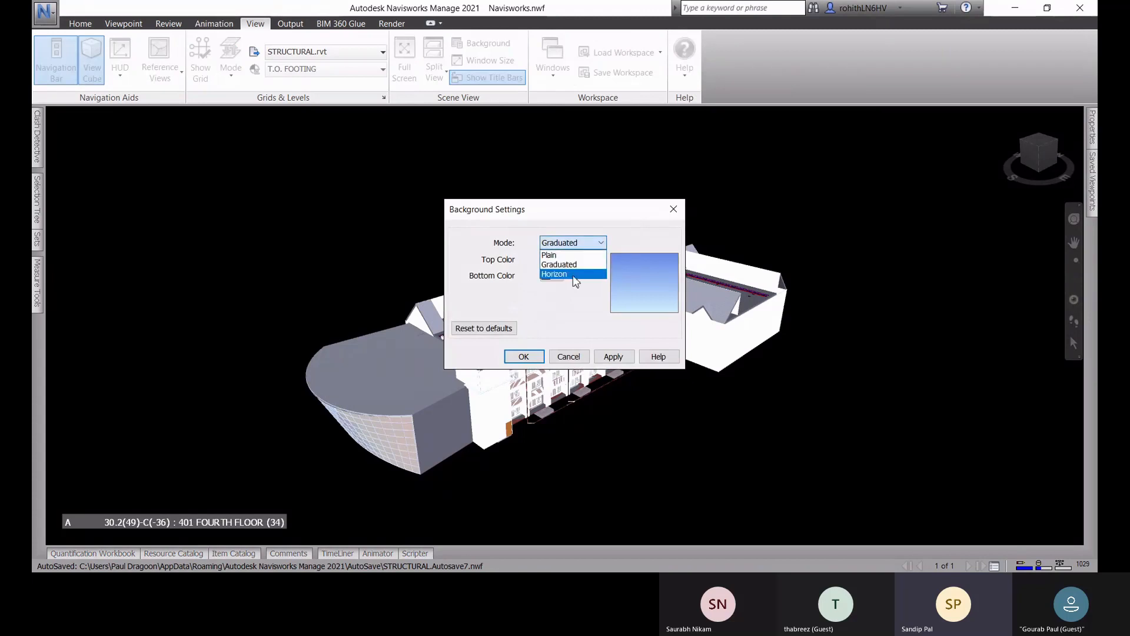
{"action": "left_click", "coordinate": [576, 273]}
{"action": "left_click", "coordinate": [613, 357]}
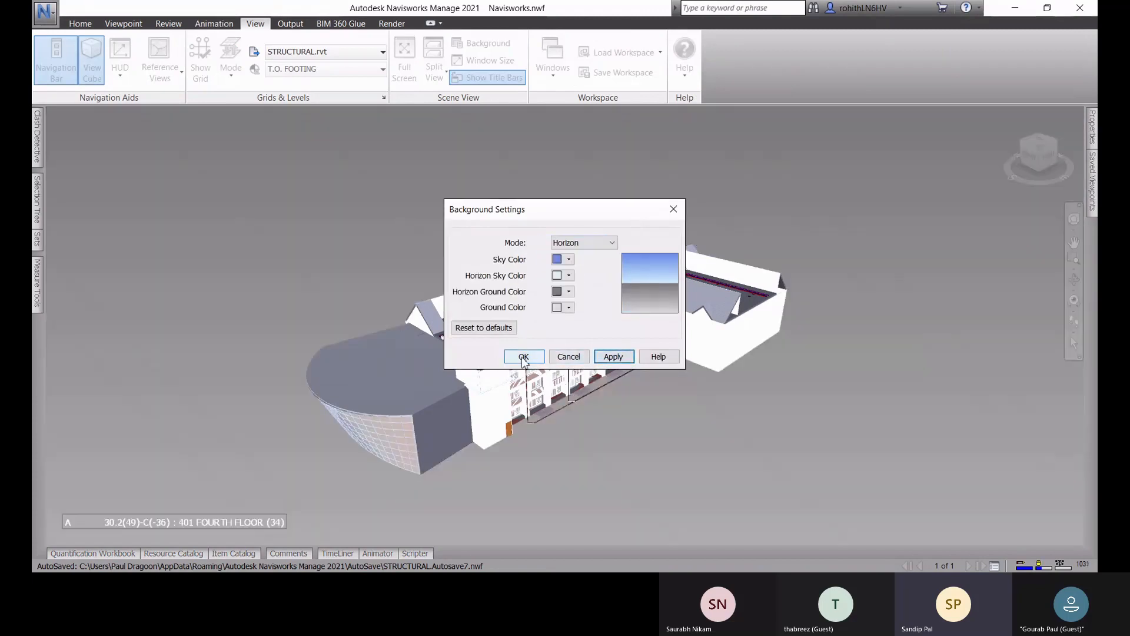
{"action": "left_click", "coordinate": [524, 357]}
{"action": "middle_click_drag", "start_coordinate": [759, 362], "coordinate": [769, 335], "text": "shift"}
{"action": "middle_click_drag", "start_coordinate": [707, 365], "coordinate": [497, 387], "text": "shift"}
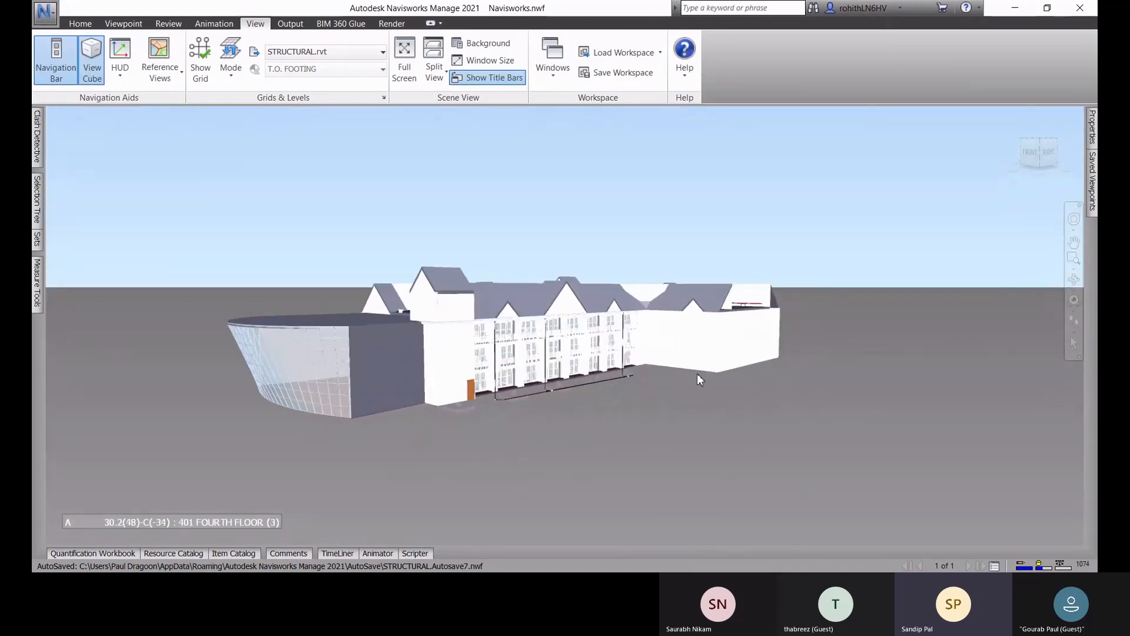
Step: Start the quantification project setup and choose the listed Uniformat catalog
{"action": "left_click", "coordinate": [82, 25]}
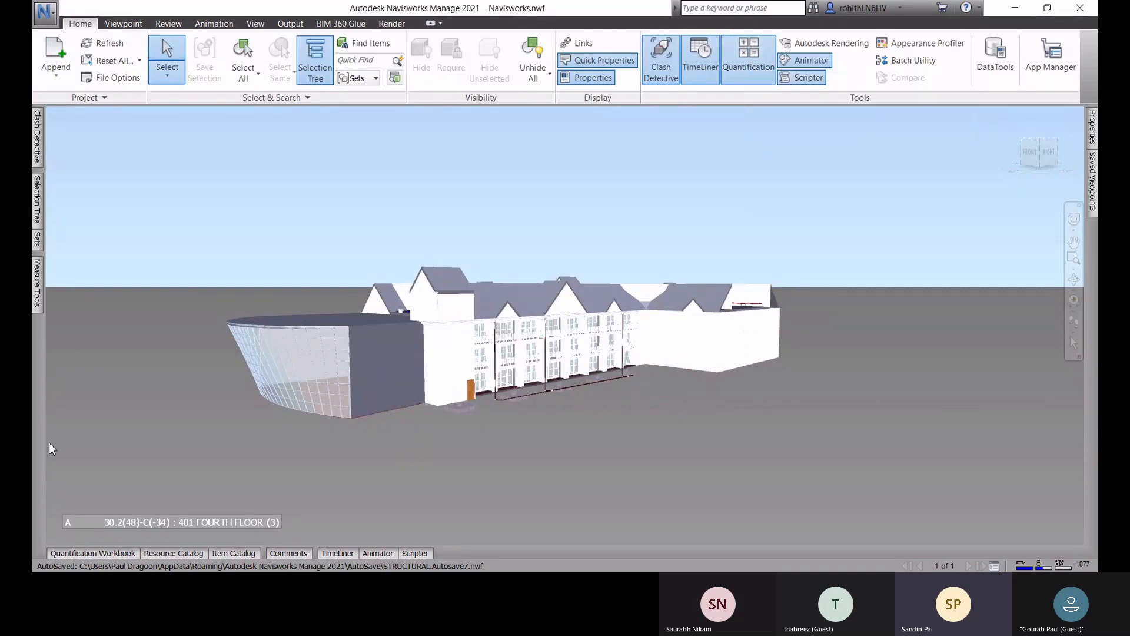
{"action": "left_click", "coordinate": [69, 553]}
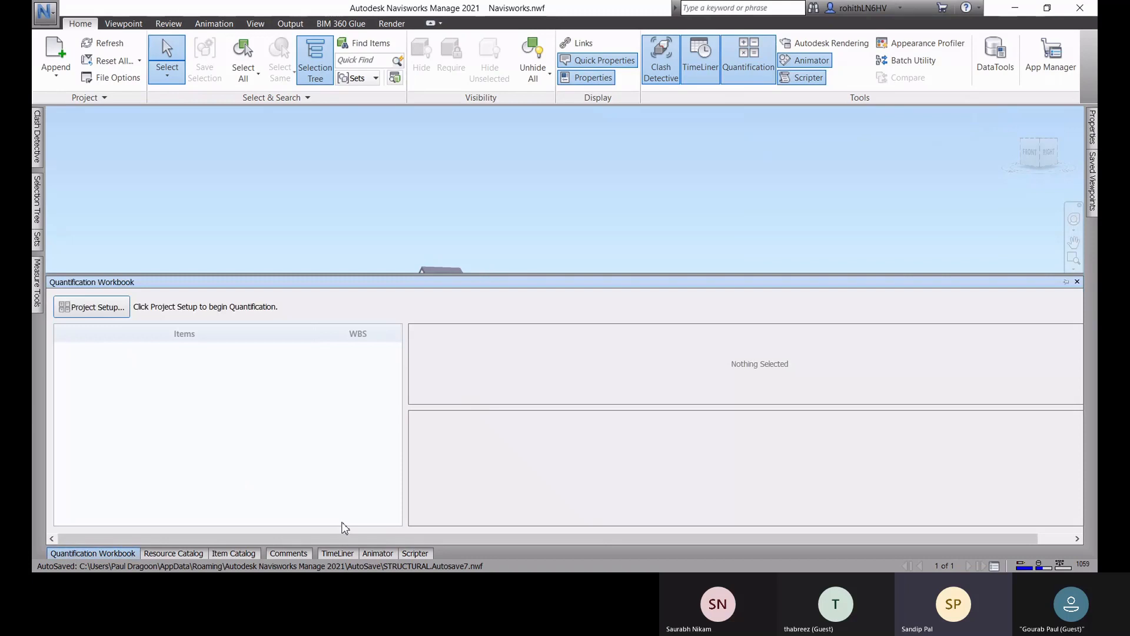
{"action": "left_click", "coordinate": [91, 311]}
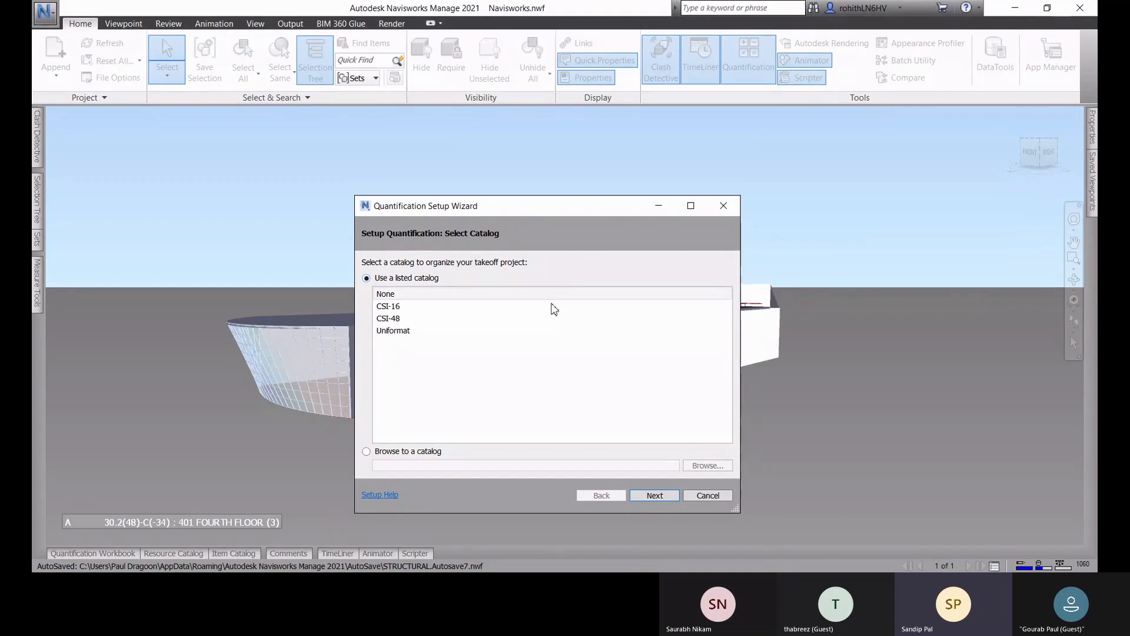
{"action": "left_click", "coordinate": [397, 333]}
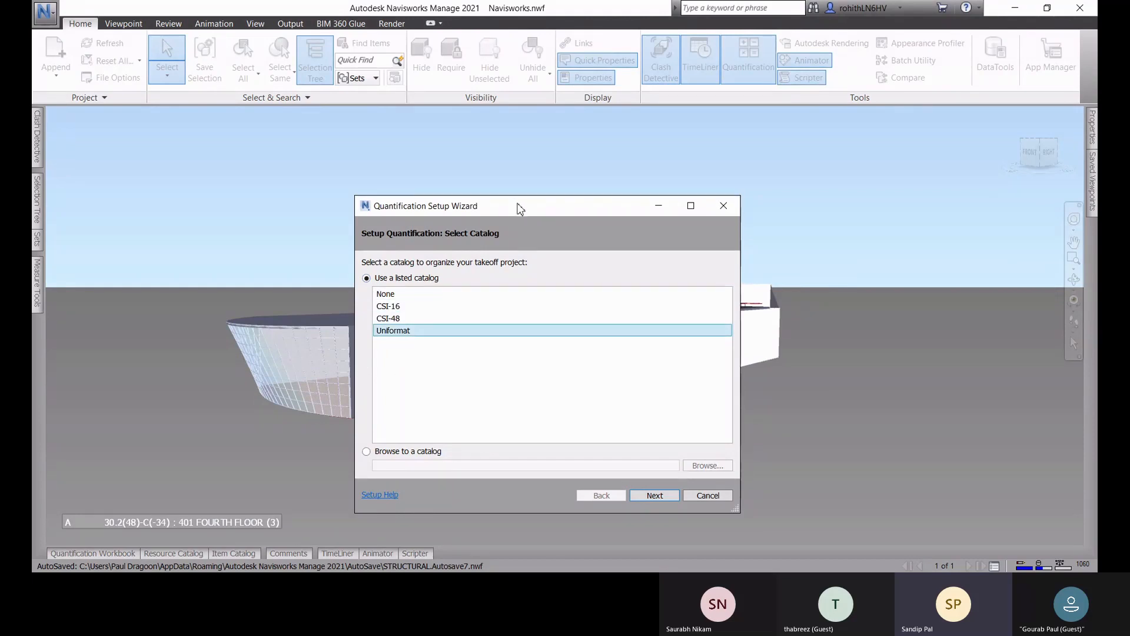
{"action": "left_click_drag", "start_coordinate": [521, 208], "coordinate": [521, 181]}
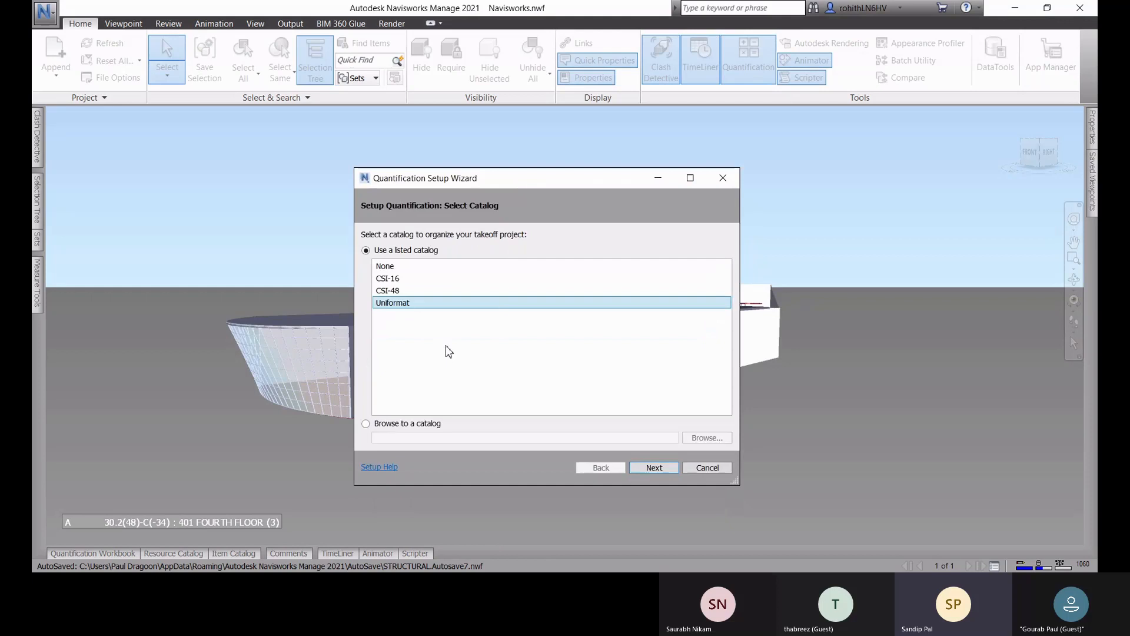
{"action": "left_click", "coordinate": [654, 468]}
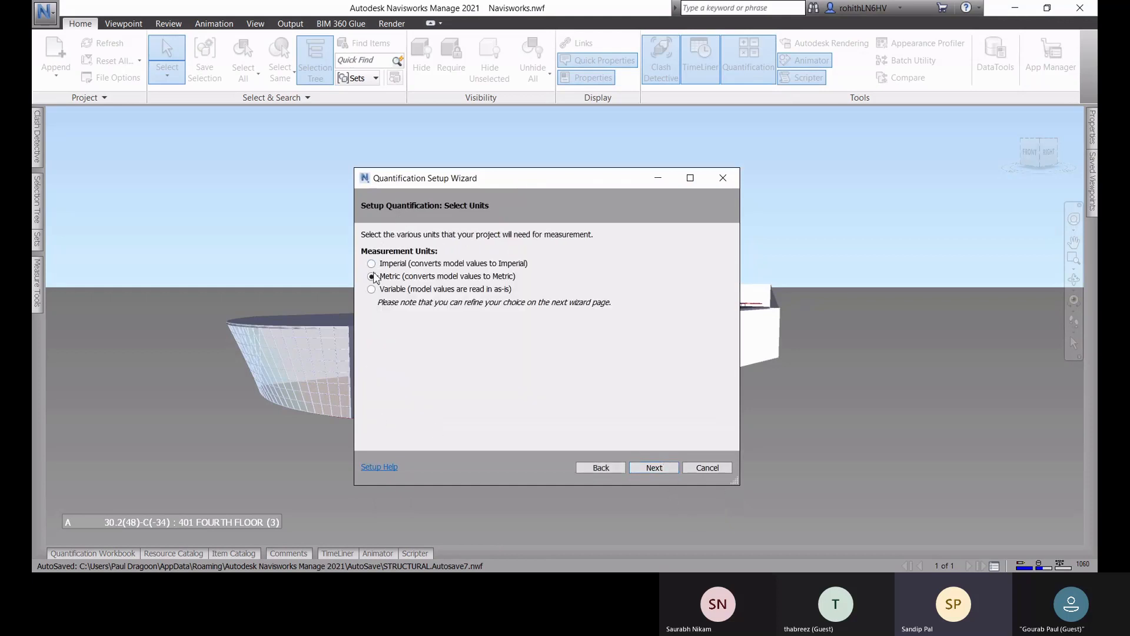
Step: Accept Metric measurement units and the default takeoff properties, and create the takeoff database
{"action": "left_click", "coordinate": [657, 470]}
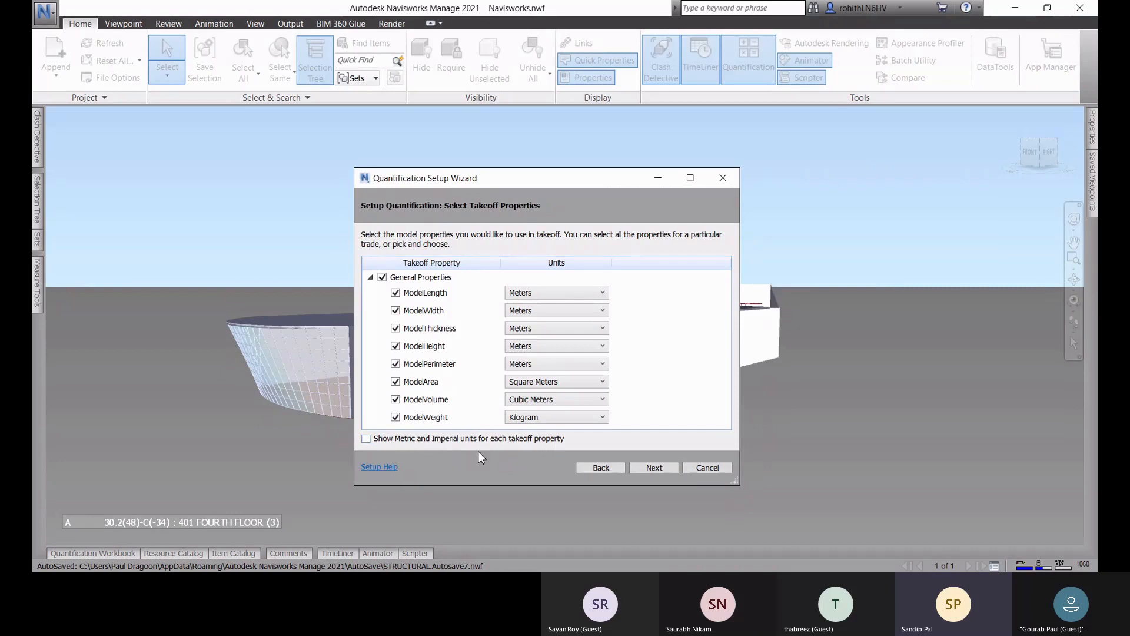
{"action": "left_click", "coordinate": [663, 470]}
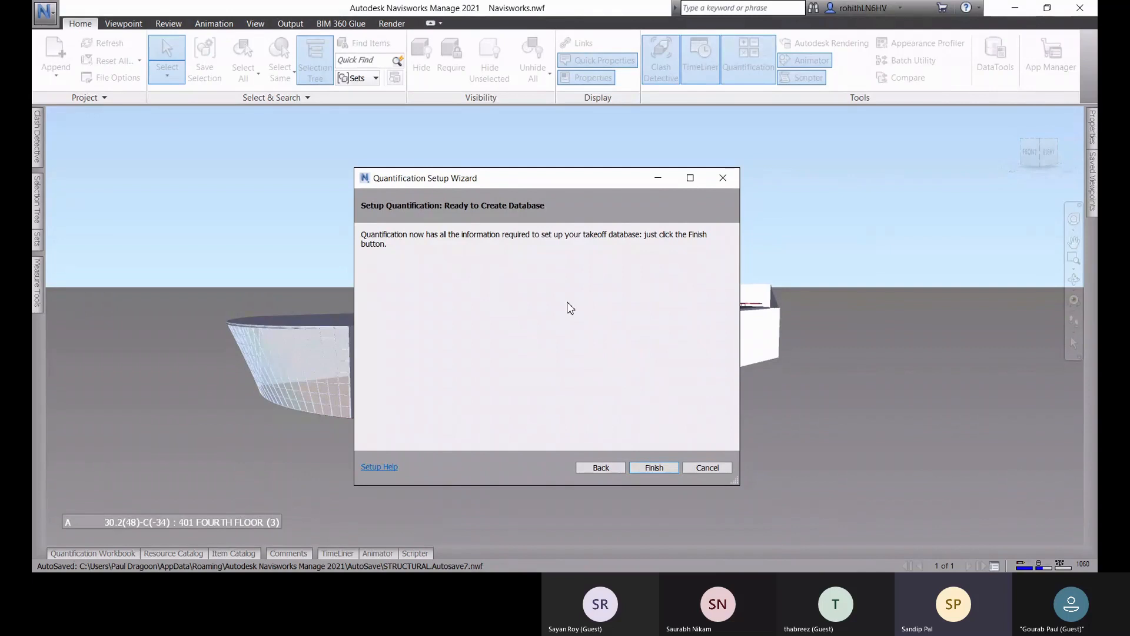
{"action": "left_click", "coordinate": [644, 470]}
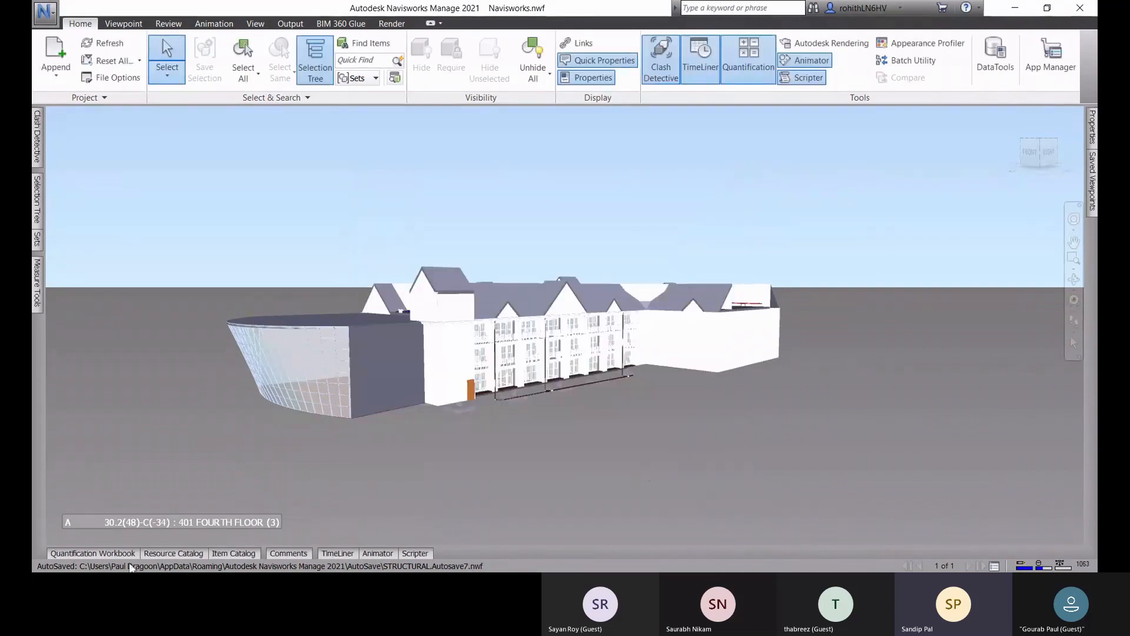
Step: Browse the Substructure, Shell and Interiors groups of the Quantification Workbook, including the floor and roof construction items under Superstructure
{"action": "left_click", "coordinate": [110, 552]}
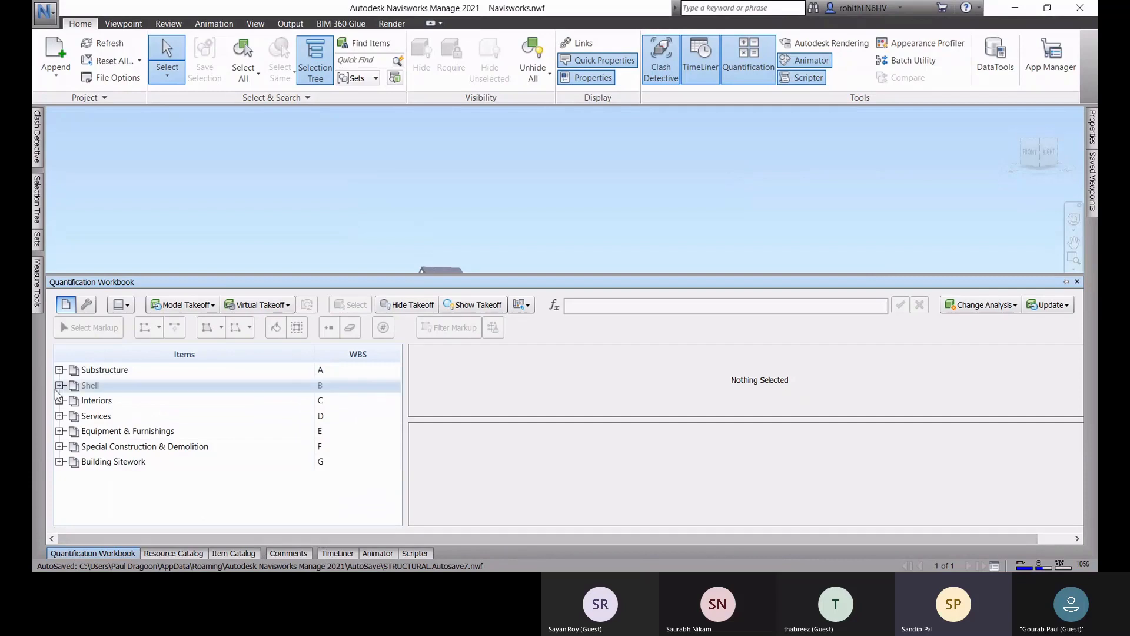
{"action": "left_click", "coordinate": [59, 370]}
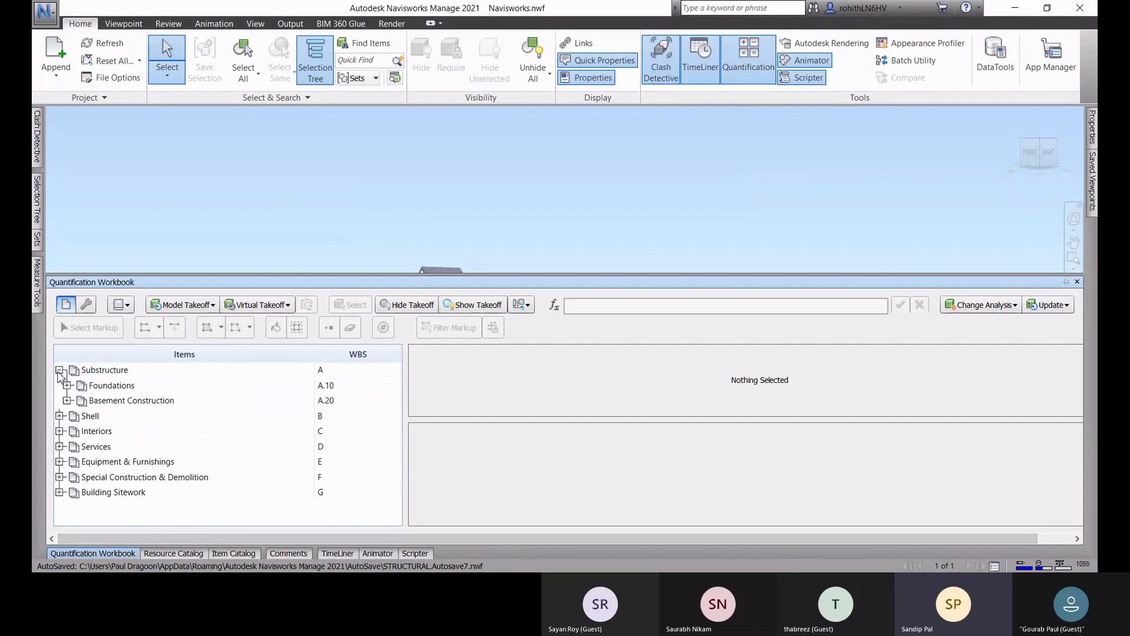
{"action": "left_click", "coordinate": [59, 416]}
{"action": "left_click", "coordinate": [60, 477]}
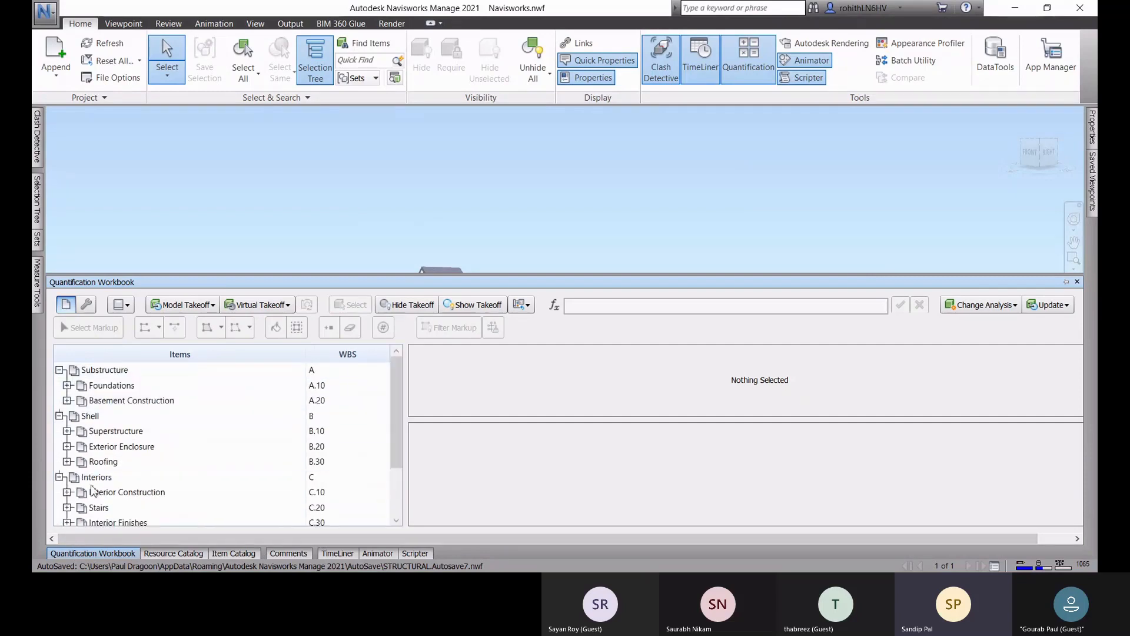
{"action": "scroll", "coordinate": [94, 461], "scroll_direction": "down", "scroll_amount": 2}
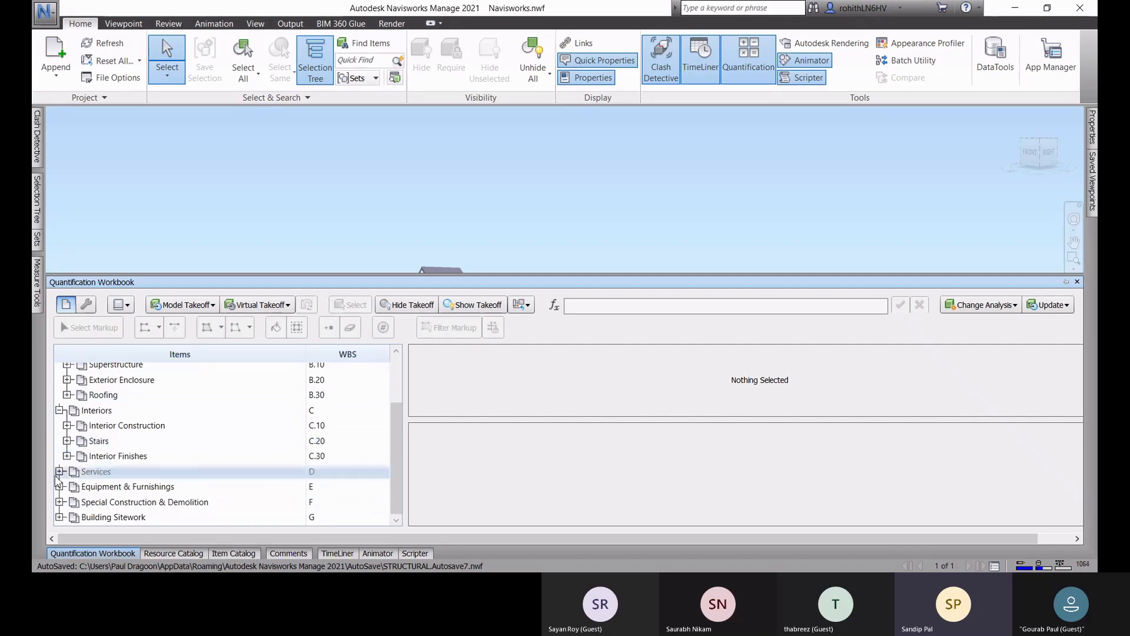
{"action": "scroll", "coordinate": [70, 478], "scroll_direction": "up", "scroll_amount": 2}
{"action": "left_click", "coordinate": [67, 431]}
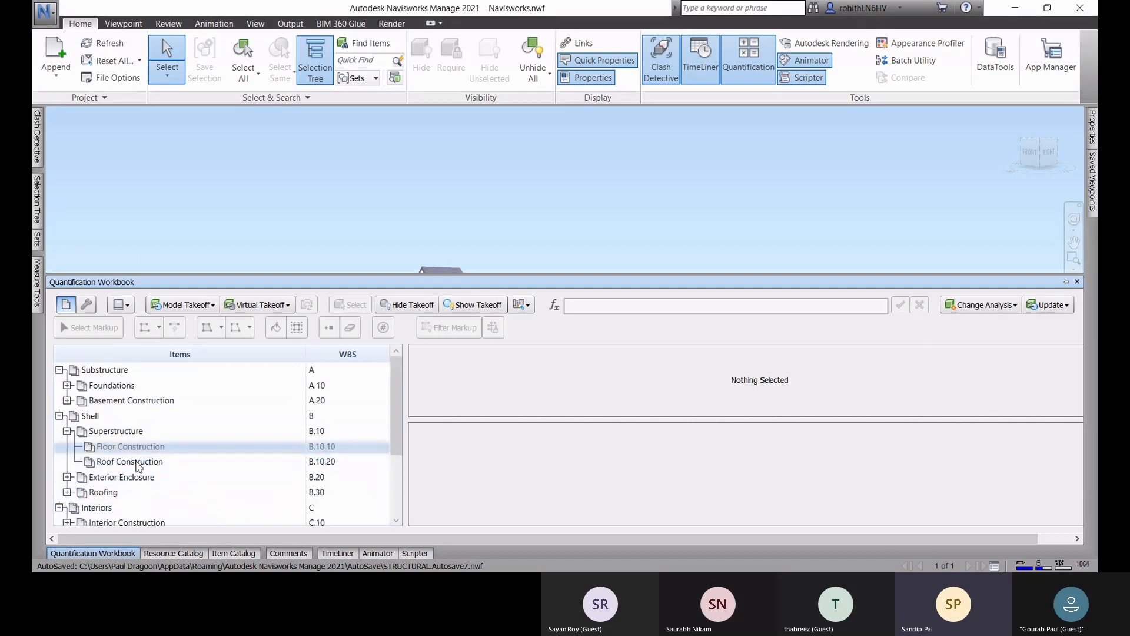
{"action": "left_click", "coordinate": [164, 461]}
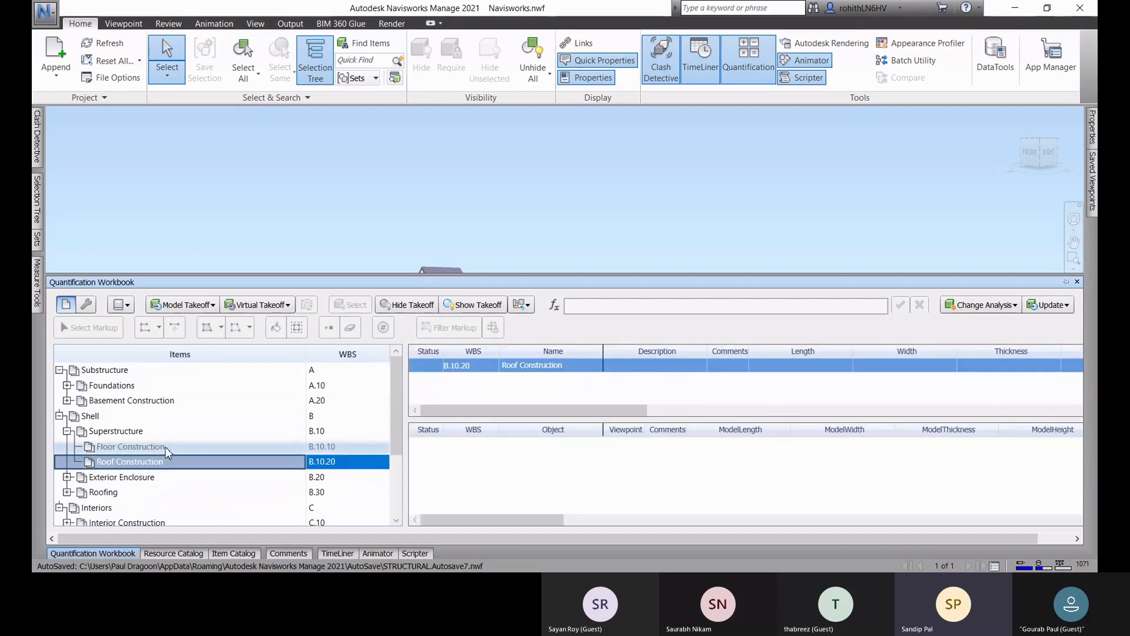
{"action": "left_click", "coordinate": [167, 453]}
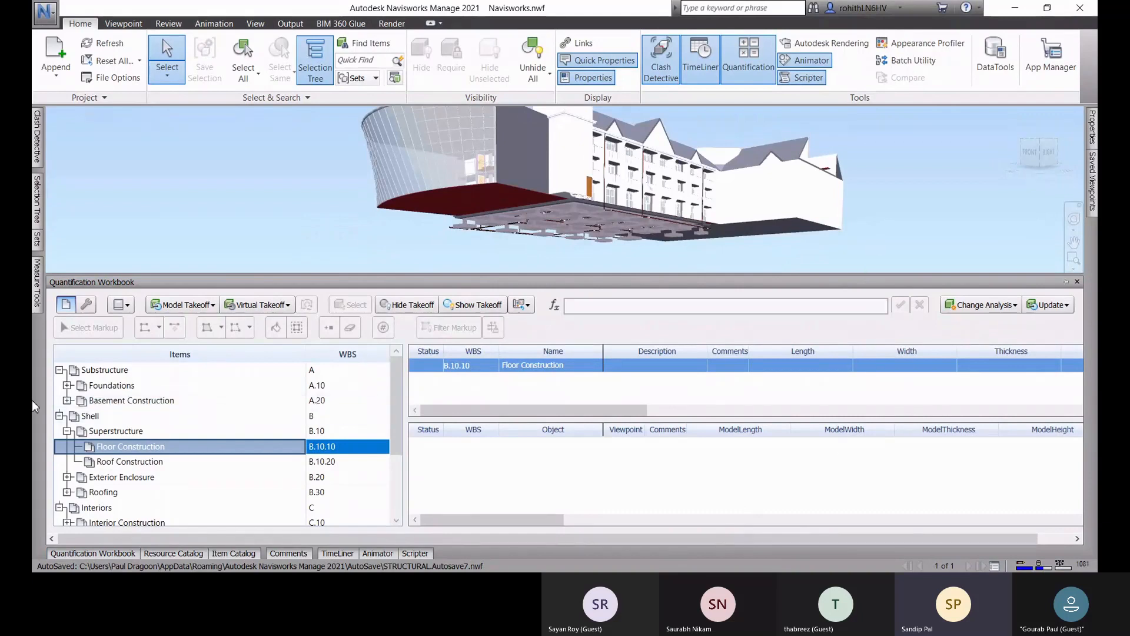
Step: Select the Standard Foundations item in the Foundations group under Substructure
{"action": "left_click", "coordinate": [67, 385]}
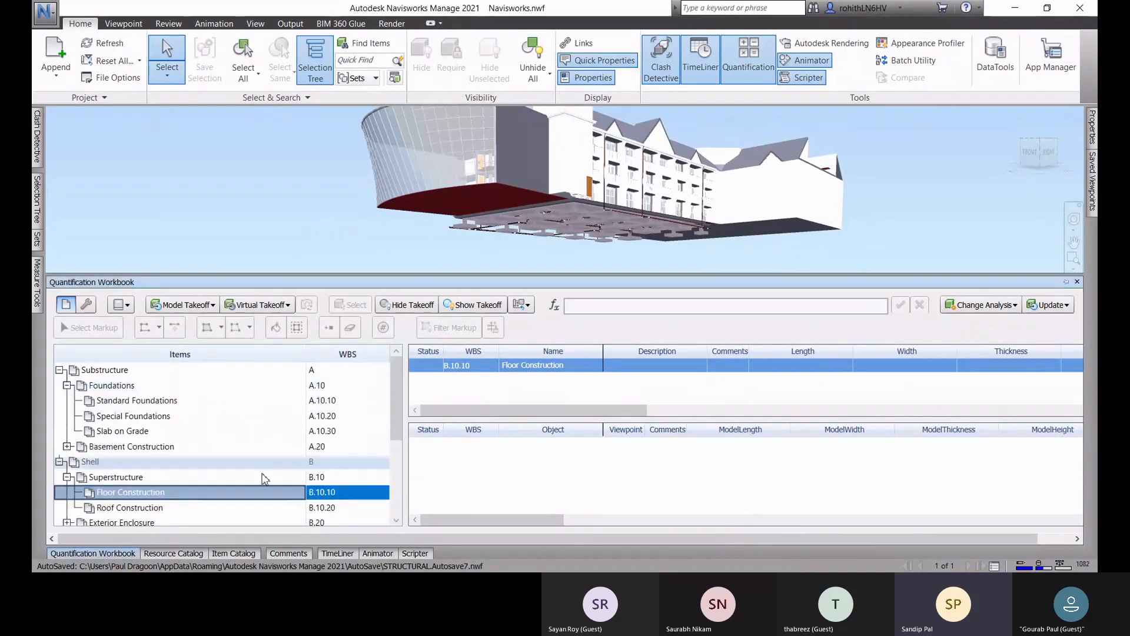
{"action": "scroll", "coordinate": [628, 225], "scroll_direction": "up", "scroll_amount": 1}
{"action": "scroll", "coordinate": [511, 230], "scroll_direction": "up", "scroll_amount": 1}
{"action": "middle_click_drag", "start_coordinate": [493, 232], "coordinate": [498, 217]}
{"action": "left_click", "coordinate": [177, 400]}
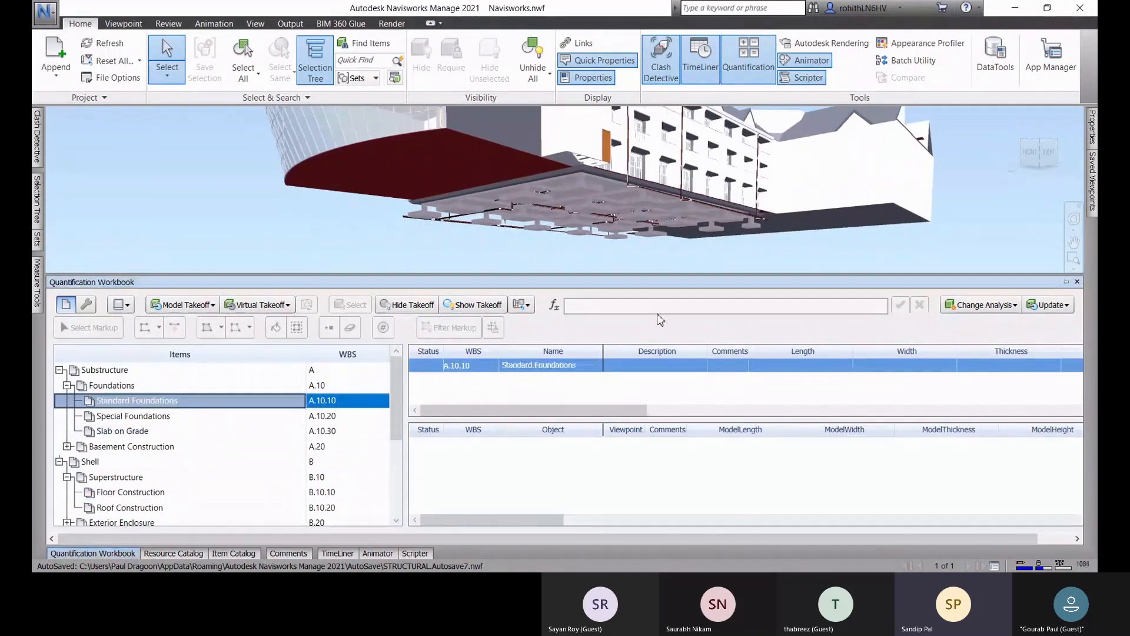
Step: Select one of the footings on the underside of the building model
{"action": "scroll", "coordinate": [427, 219], "scroll_direction": "up", "scroll_amount": 2}
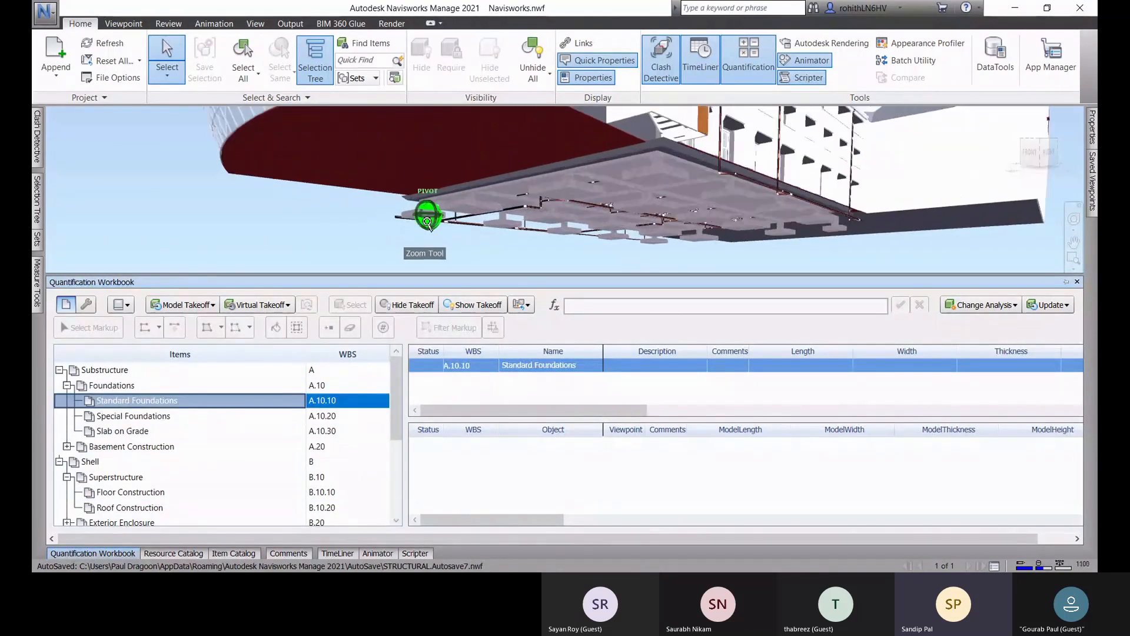
{"action": "mouse_move", "coordinate": [531, 205]}
{"action": "middle_mouse_down", "text": "shift"}
{"action": "mouse_move", "coordinate": [543, 202]}
{"action": "mouse_move", "coordinate": [533, 208]}
{"action": "middle_mouse_up", "text": "shift"}
{"action": "left_click", "coordinate": [478, 204]}
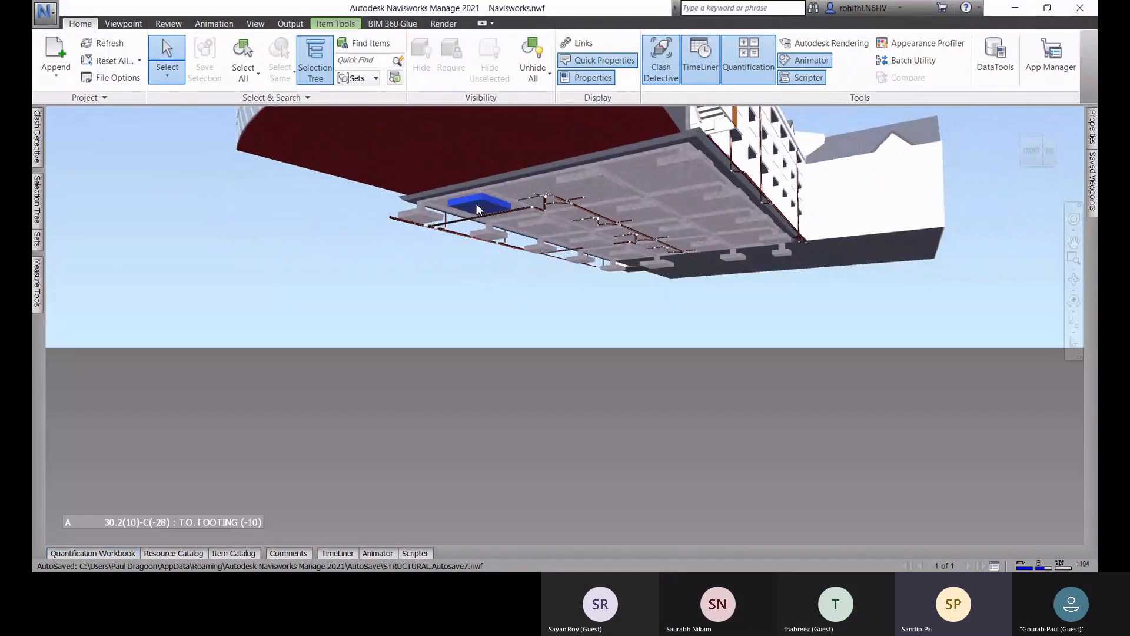
Step: Select all elements of the T.O. FOOTING level in STRUCTURAL.nwc
{"action": "left_click", "coordinate": [111, 558]}
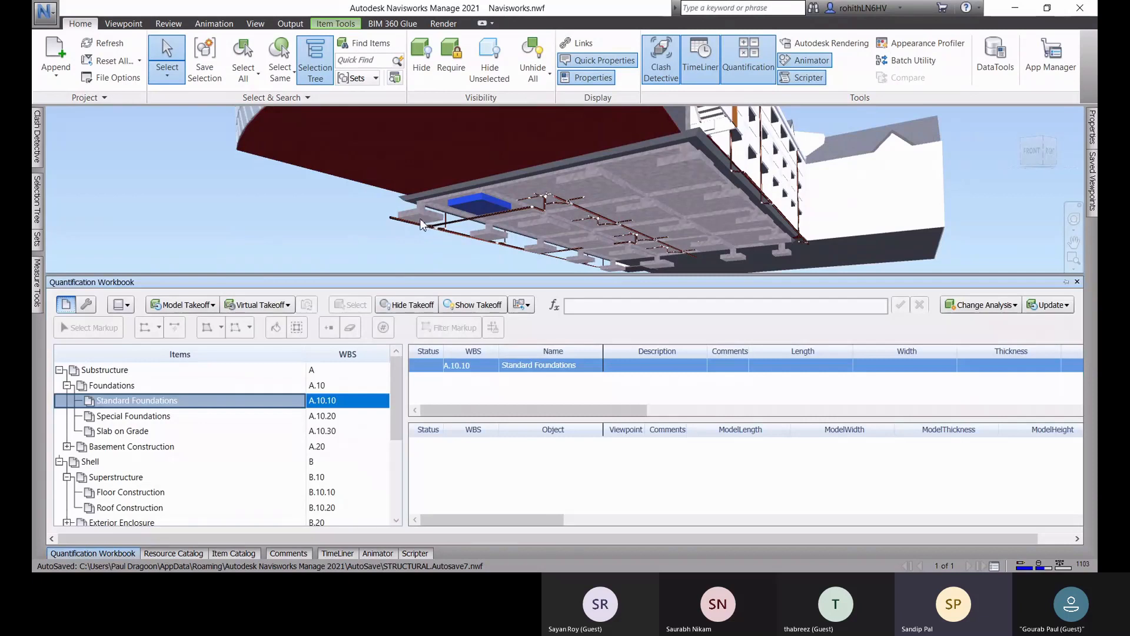
{"action": "left_click", "coordinate": [35, 199]}
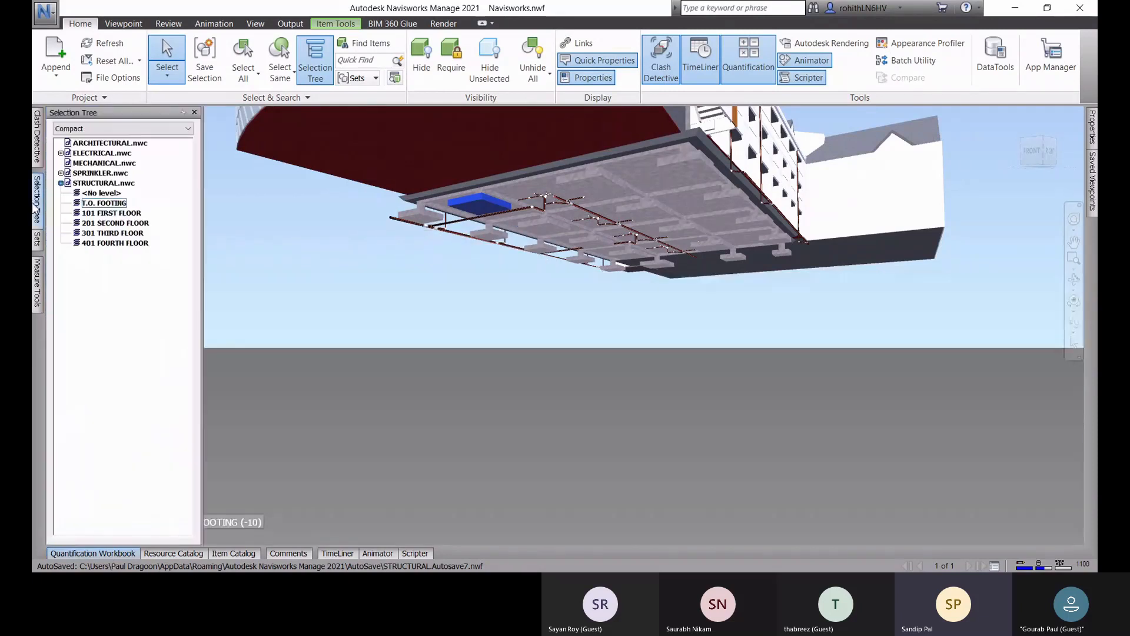
{"action": "left_click", "coordinate": [93, 204]}
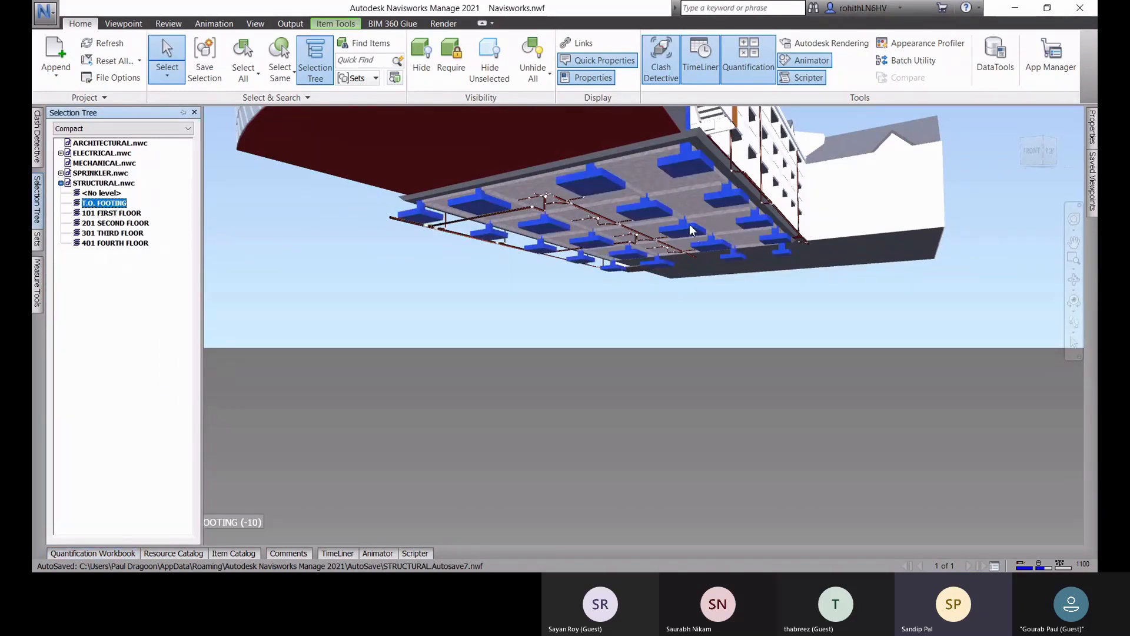
{"action": "scroll", "coordinate": [706, 227], "scroll_direction": "down", "scroll_amount": 4}
{"action": "mouse_move", "coordinate": [713, 242]}
{"action": "middle_mouse_down"}
{"action": "mouse_move", "coordinate": [683, 253]}
{"action": "mouse_move", "coordinate": [663, 287]}
{"action": "mouse_move", "coordinate": [676, 188]}
{"action": "middle_mouse_up"}
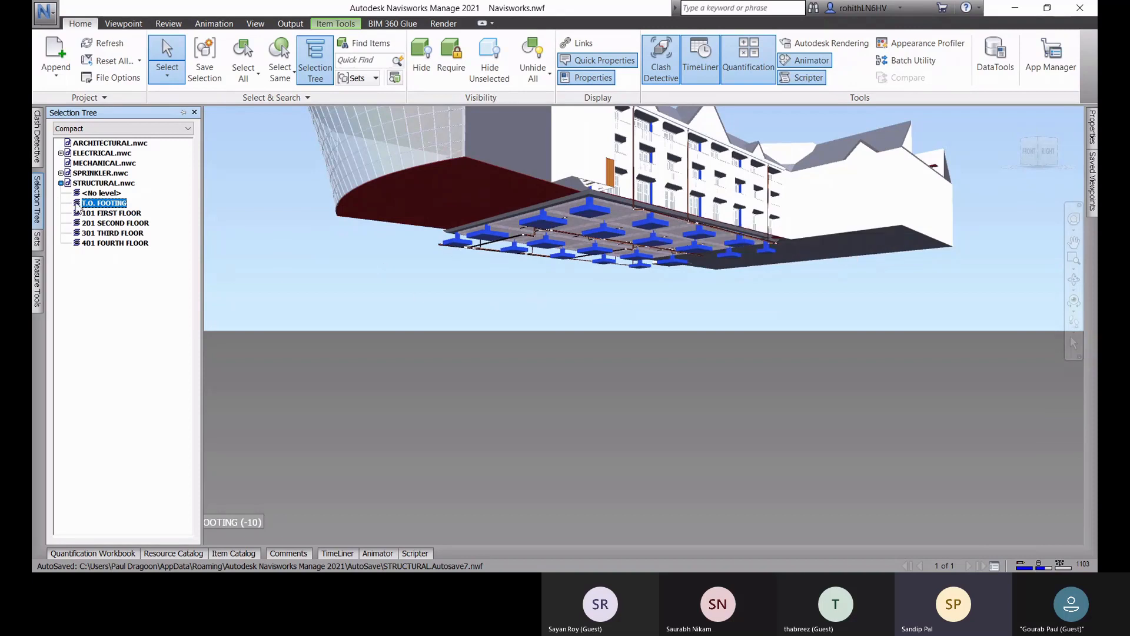
Step: Select one footing pad under the building and extend the selection to all elements of the same type
{"action": "left_click", "coordinate": [500, 297]}
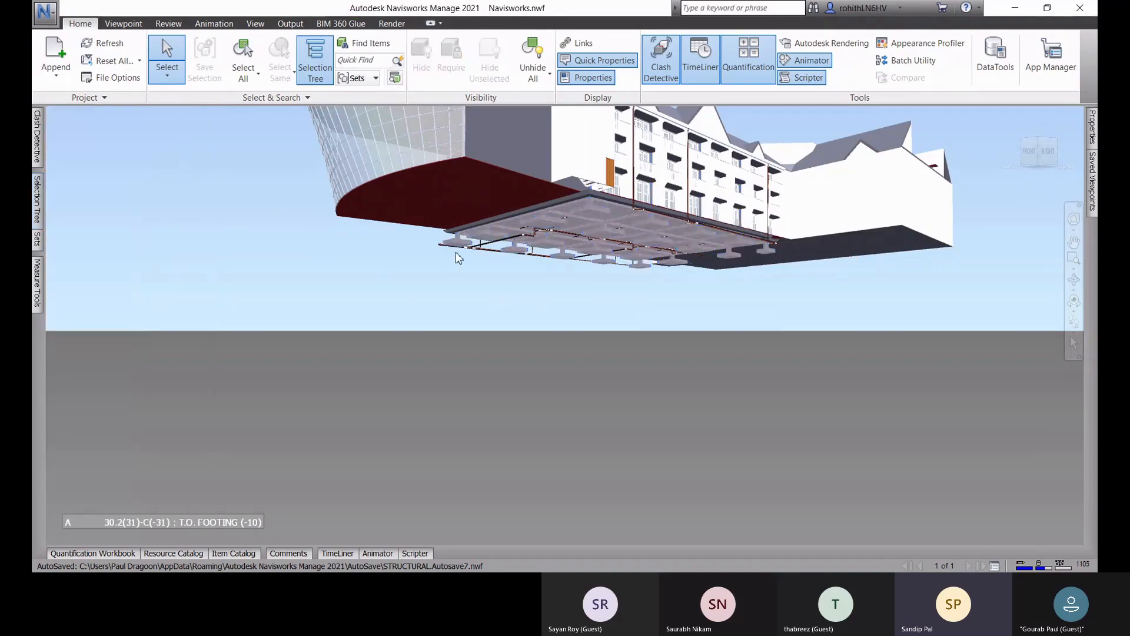
{"action": "left_click", "coordinate": [460, 244]}
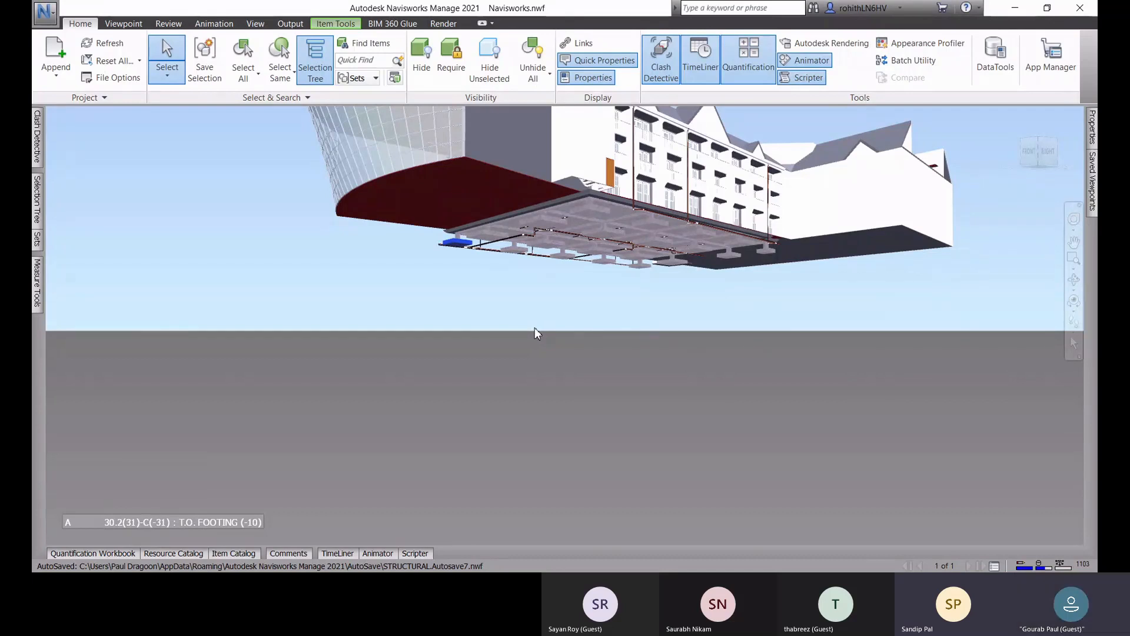
{"action": "left_click", "coordinate": [280, 66]}
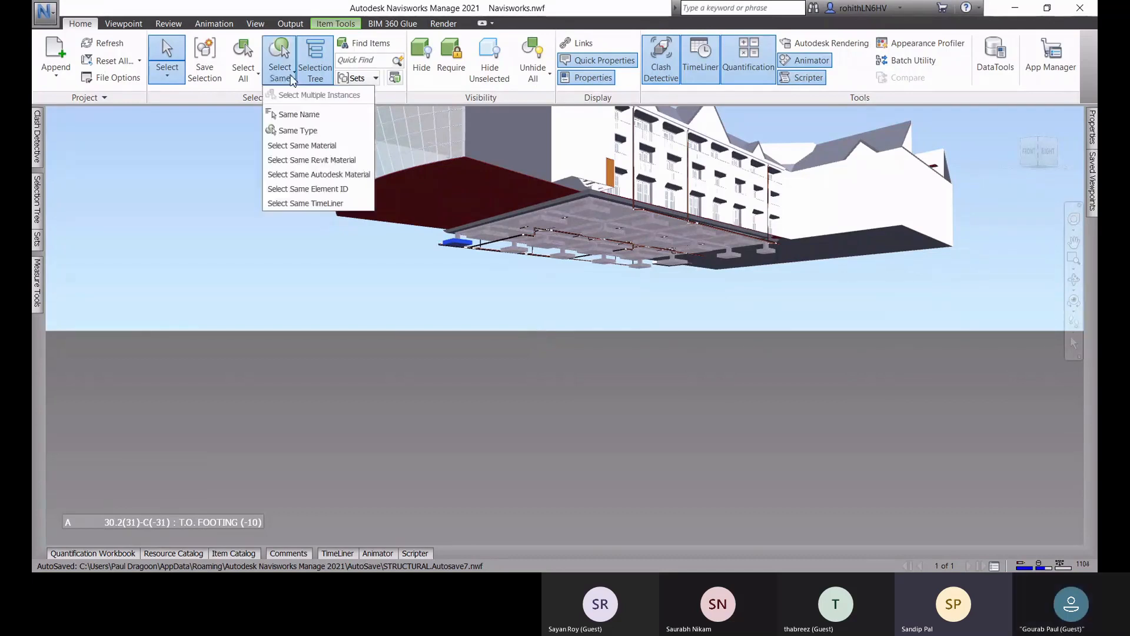
{"action": "left_click", "coordinate": [301, 130]}
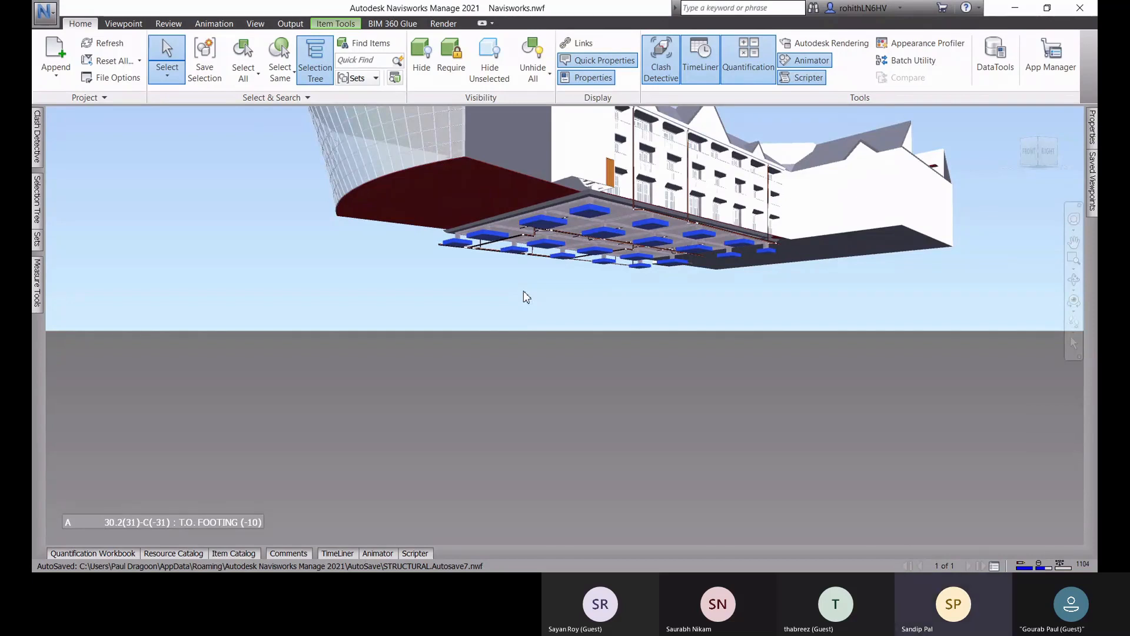
Step: Save the selected footings as a selection set named Foundation
{"action": "left_click", "coordinate": [209, 76]}
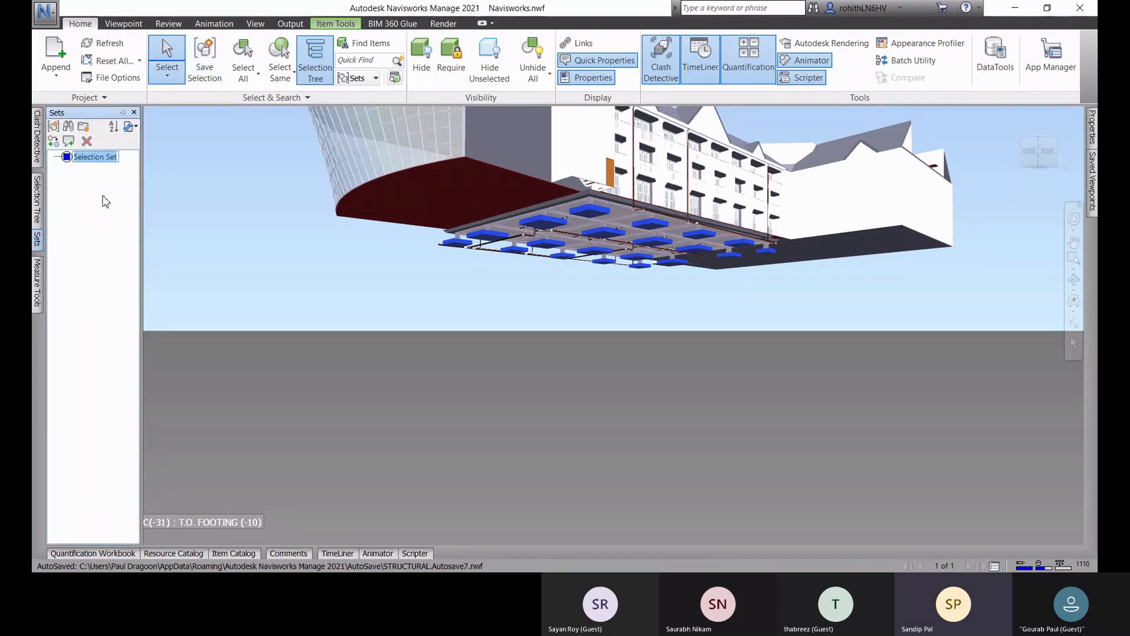
{"action": "type", "text": "fOUND"}
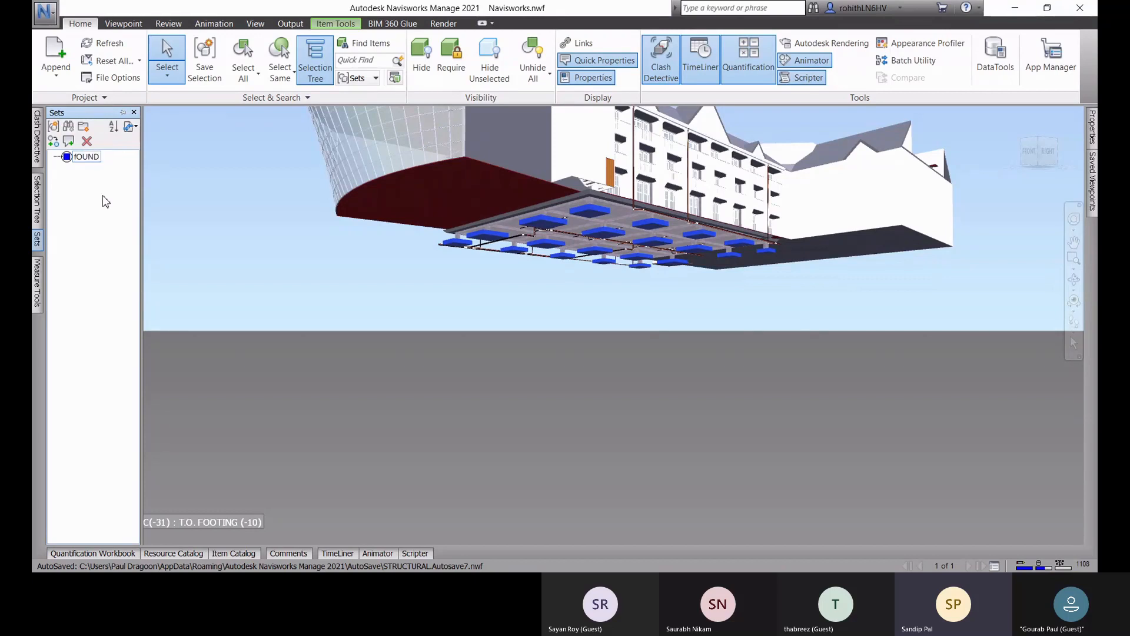
{"action": "key", "text": "BackSpace"}
{"action": "key", "text": "BackSpace"}
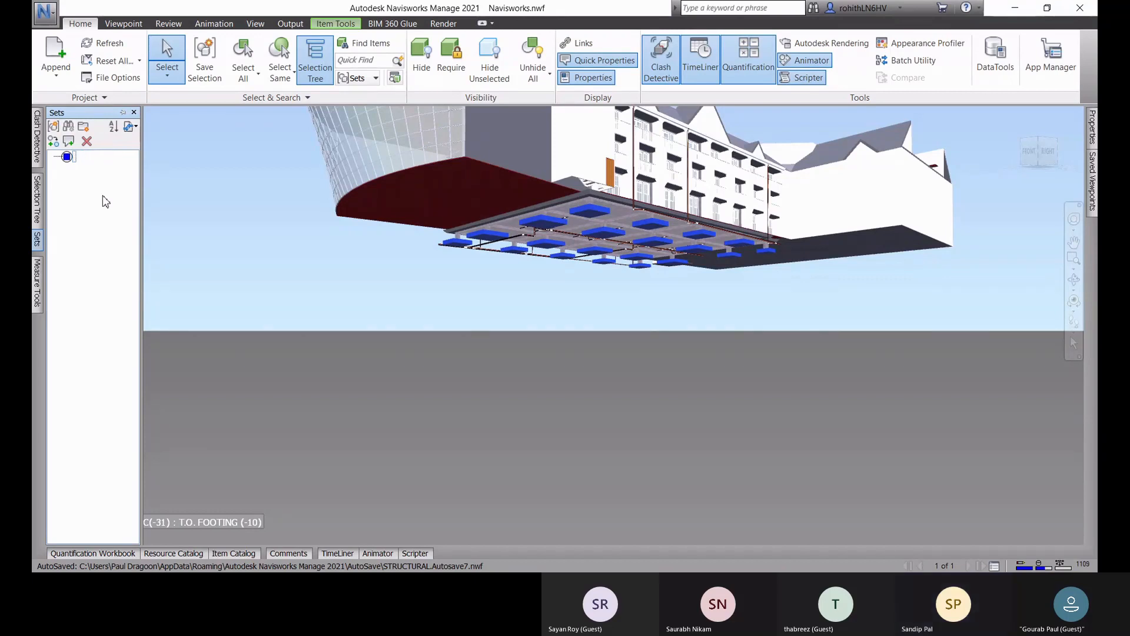
{"action": "type", "text": "Foundation"}
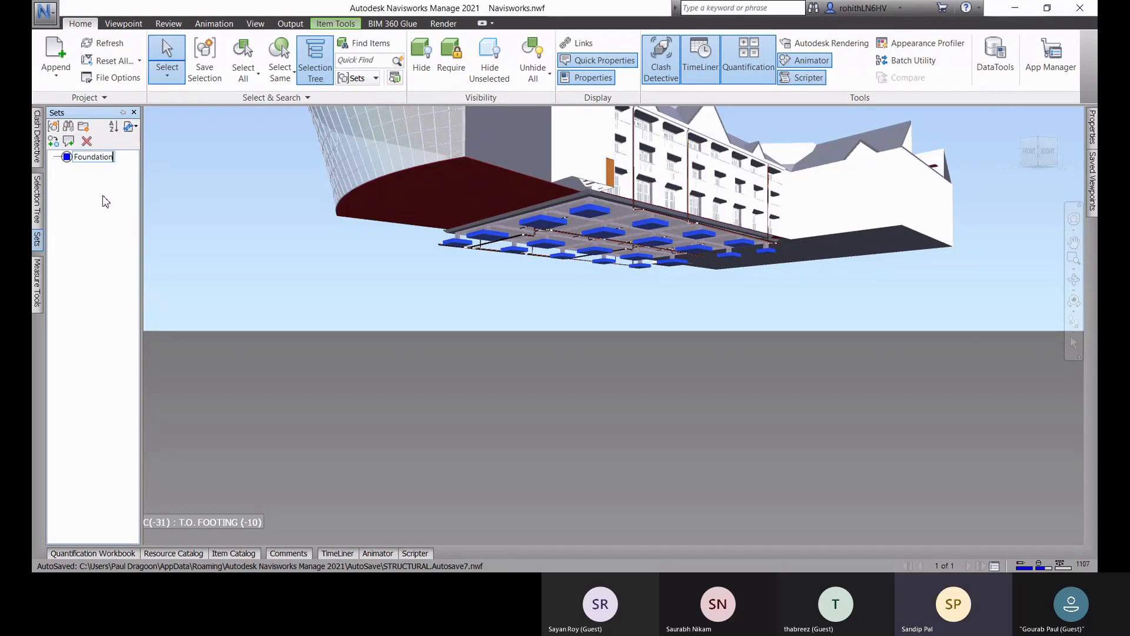
{"action": "left_click", "coordinate": [116, 246]}
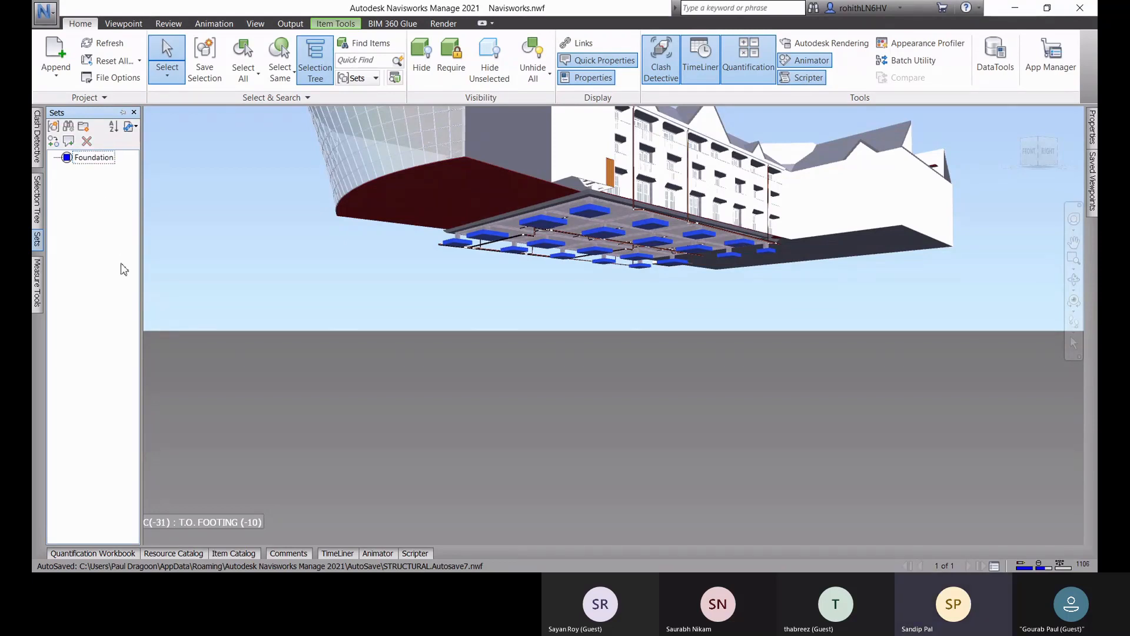
{"action": "left_click", "coordinate": [102, 556]}
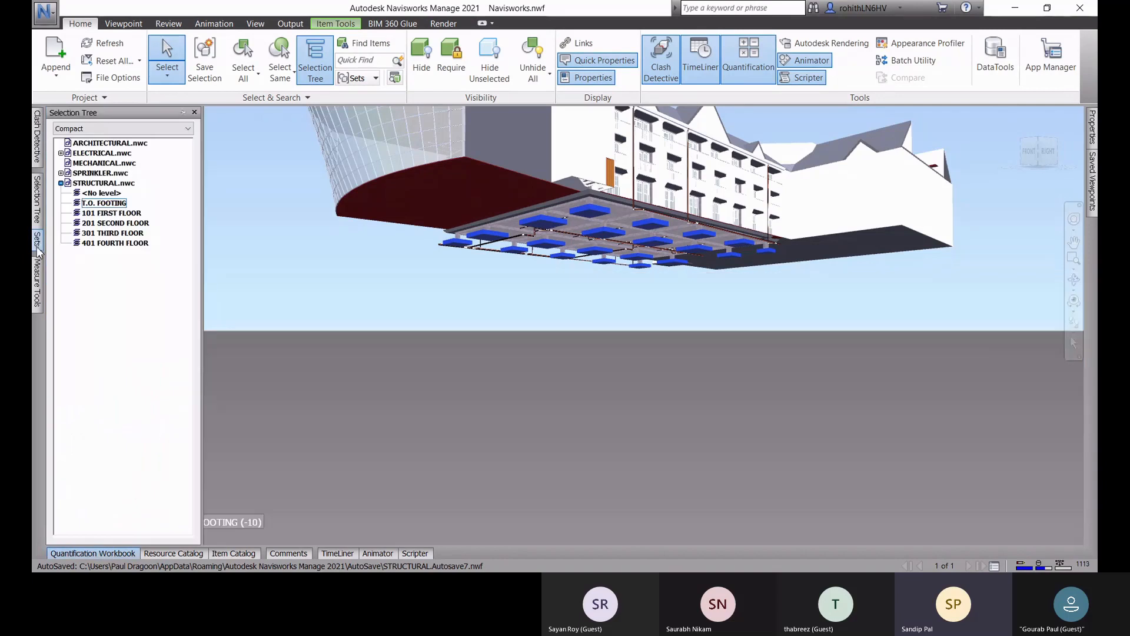
{"action": "mouse_move", "coordinate": [37, 245]}
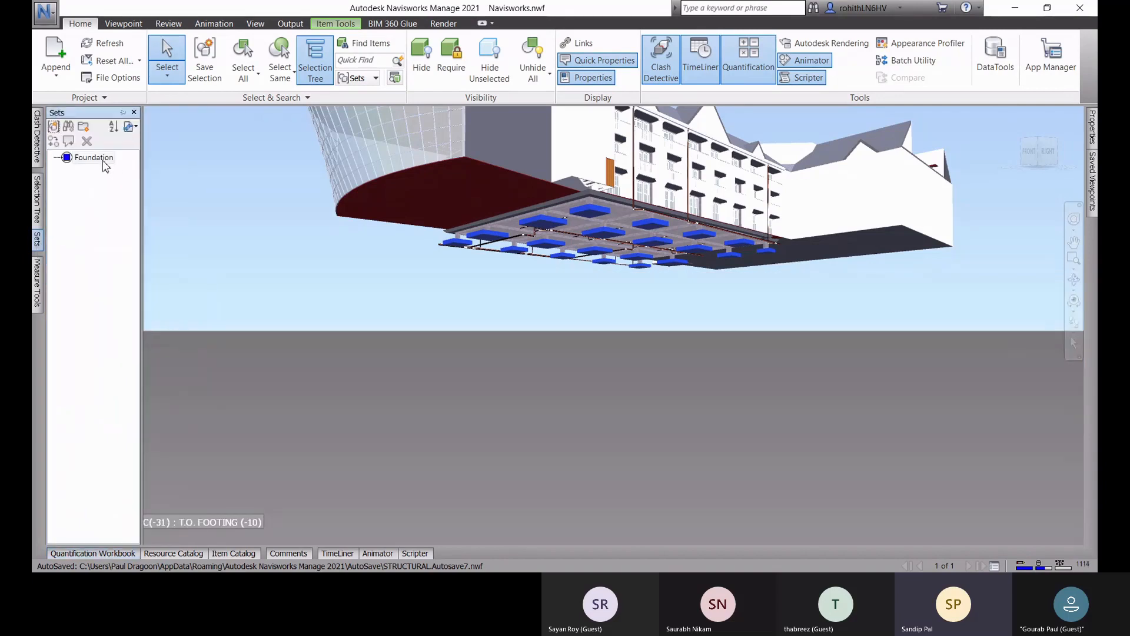
{"action": "right_click", "coordinate": [104, 166]}
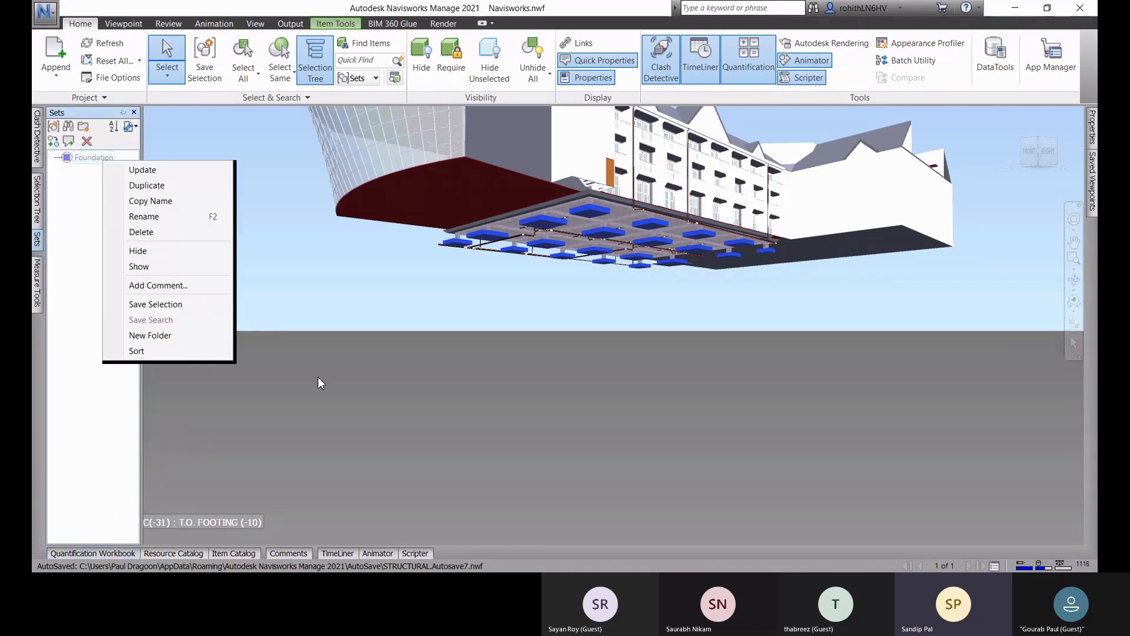
{"action": "left_click", "coordinate": [113, 401]}
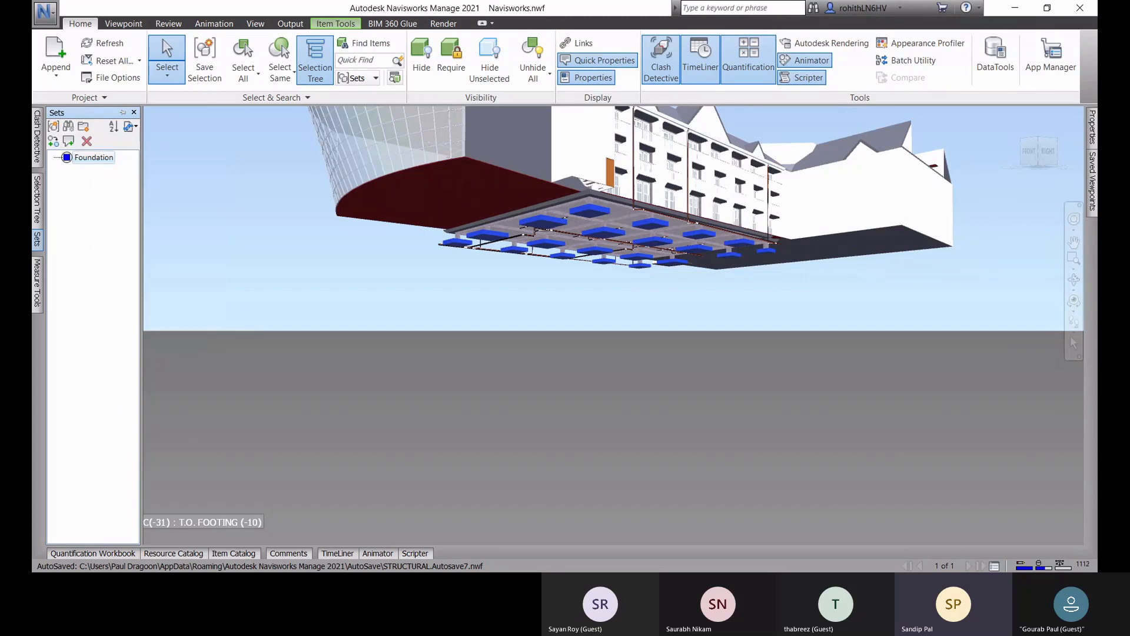
{"action": "left_click", "coordinate": [99, 555]}
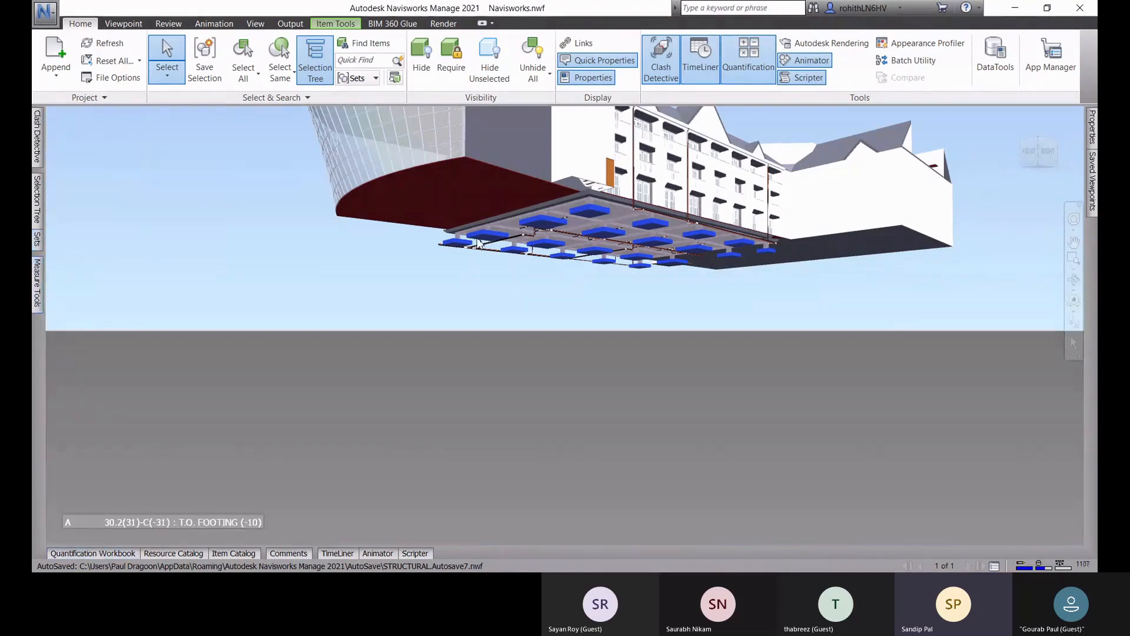
{"action": "right_click", "coordinate": [480, 240]}
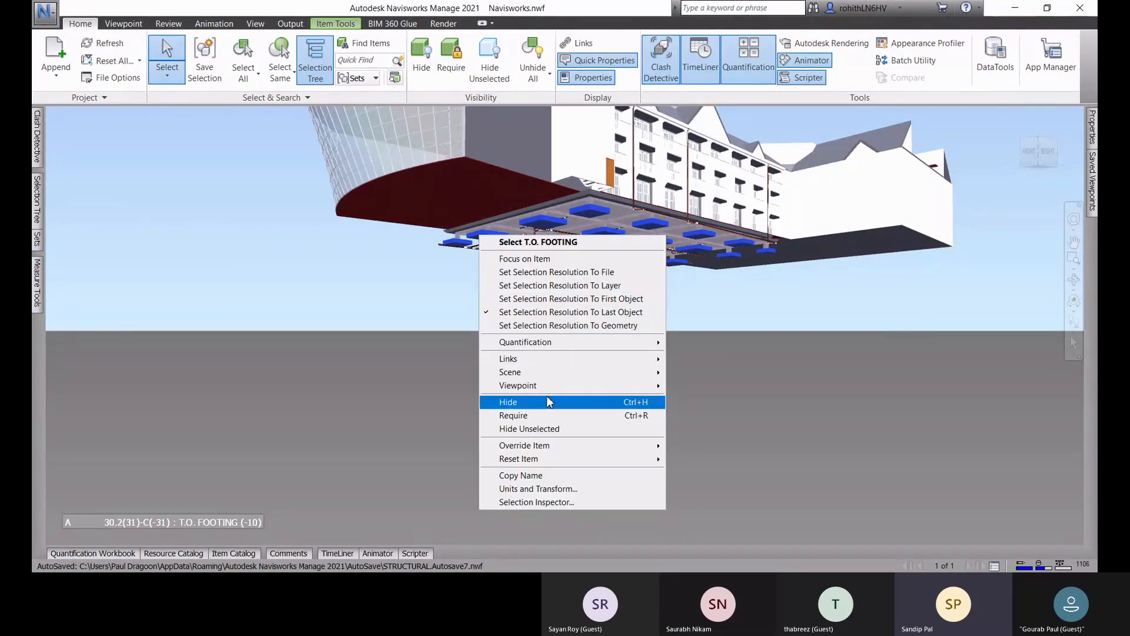
{"action": "mouse_move", "coordinate": [511, 344]}
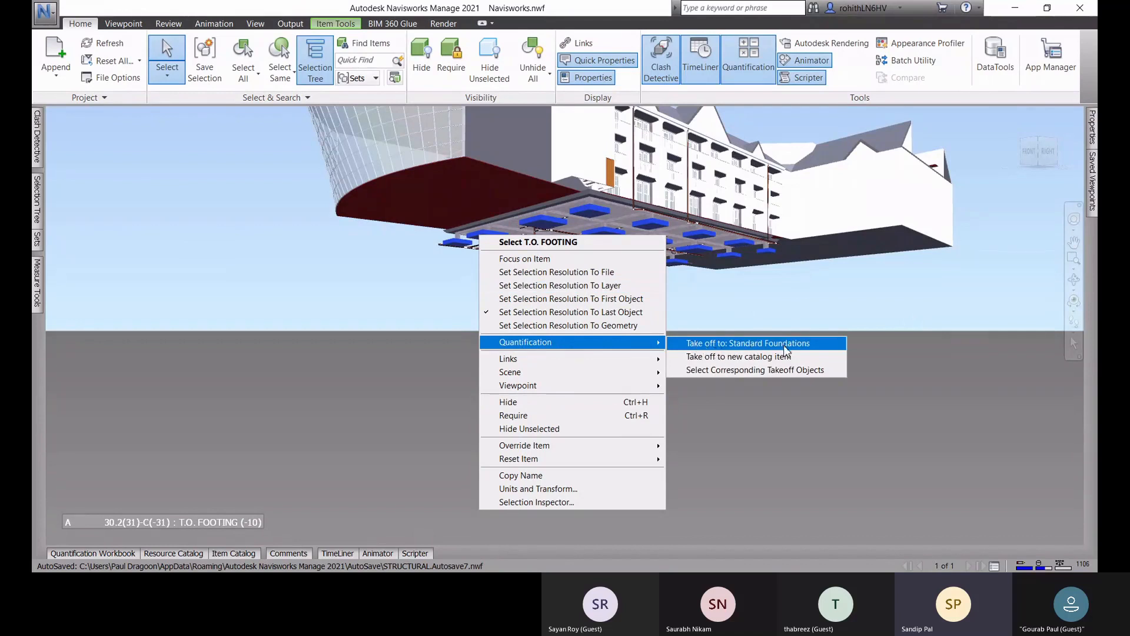
Step: Keep the Quantification Workbook permanently docked open below the model view
{"action": "left_click", "coordinate": [103, 554]}
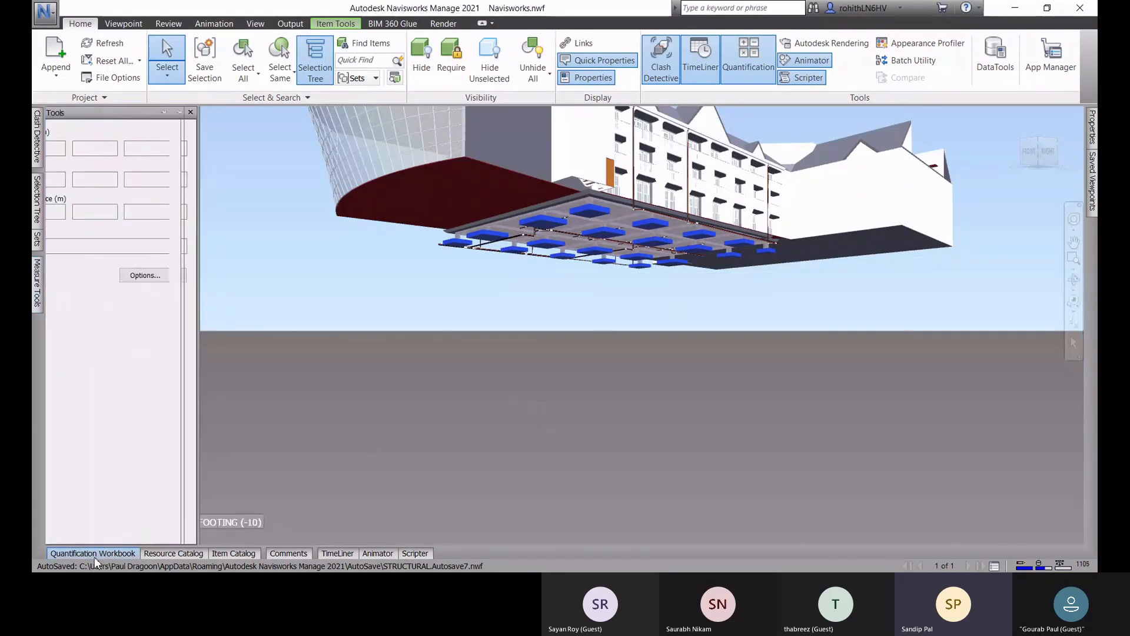
{"action": "left_click", "coordinate": [95, 557]}
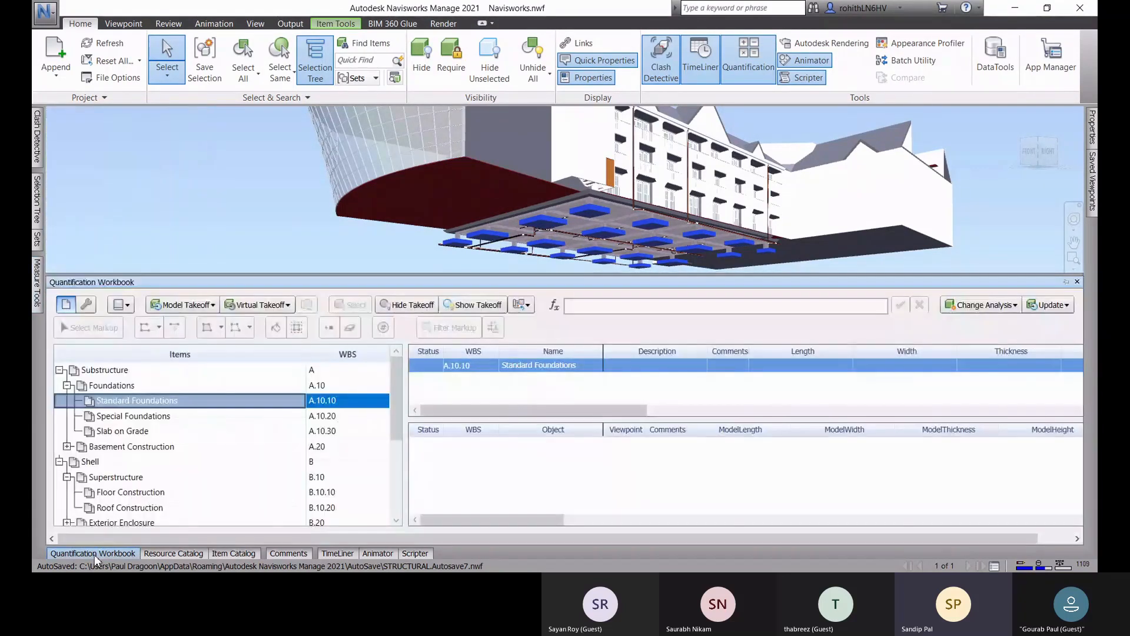
{"action": "left_click", "coordinate": [1065, 283]}
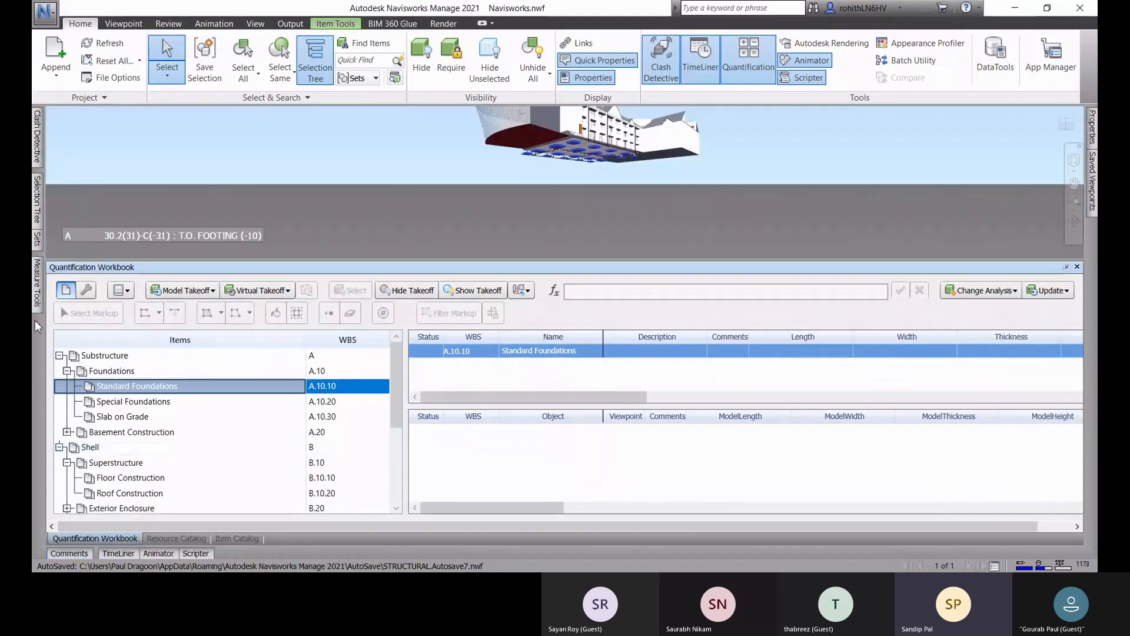
Step: Try to assign the Foundation selection set to the Standard Foundations item in the workbook
{"action": "mouse_move", "coordinate": [37, 240]}
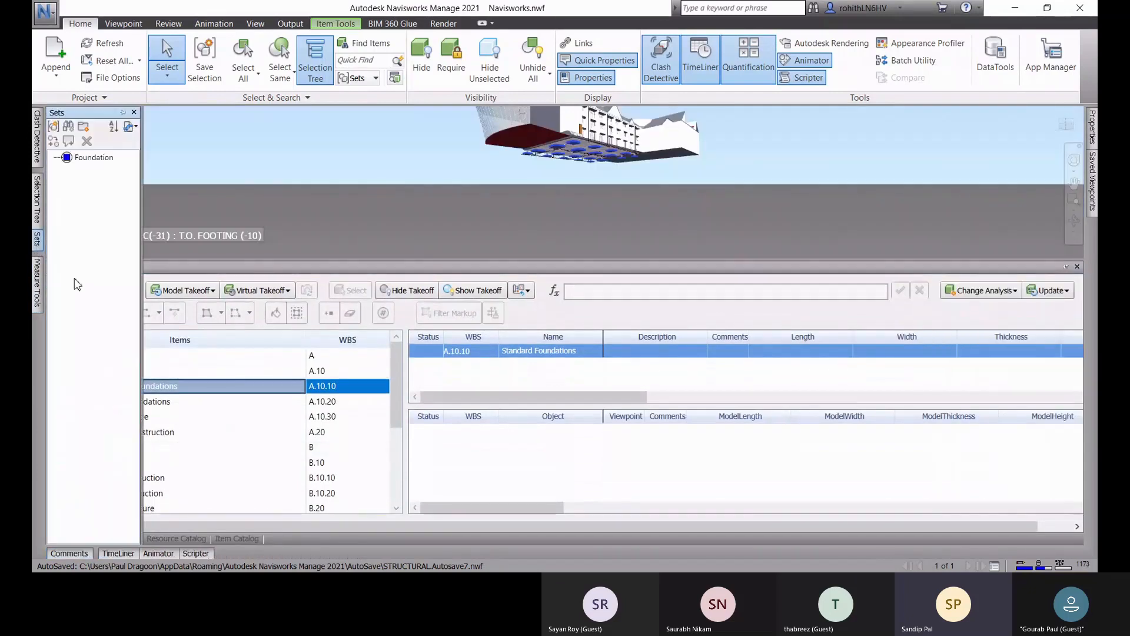
{"action": "left_click_drag", "start_coordinate": [86, 165], "coordinate": [247, 391]}
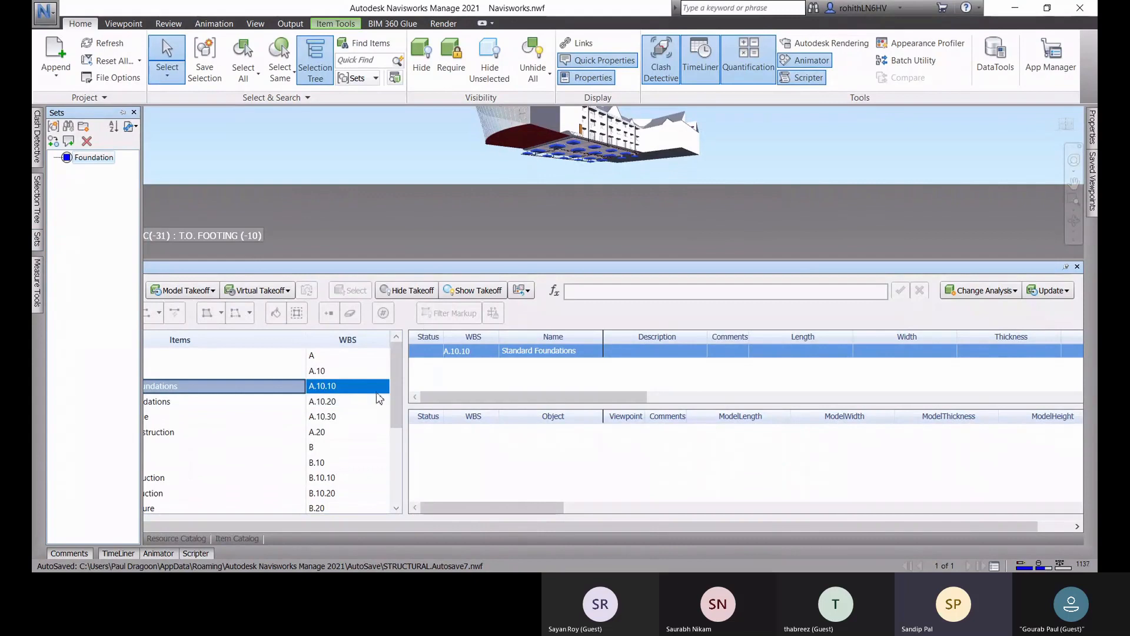
{"action": "left_click_drag", "start_coordinate": [87, 158], "coordinate": [355, 389]}
Step: Try to take off the selected footings to Standard Foundations, declining the list of possible explanations
{"action": "scroll", "coordinate": [498, 180], "scroll_direction": "up", "scroll_amount": 5}
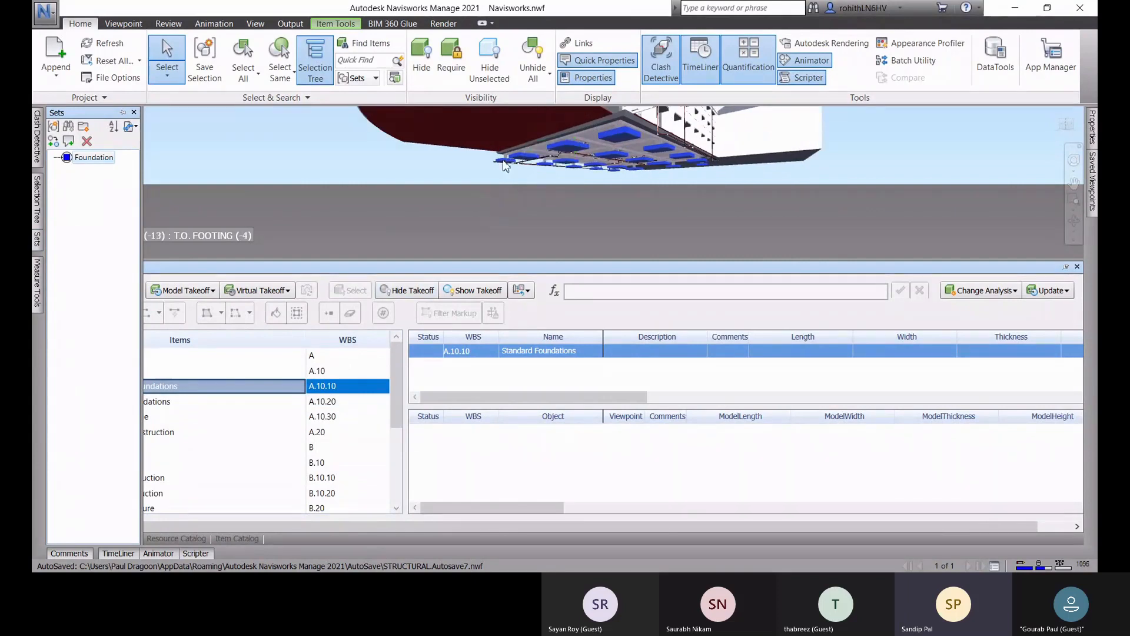
{"action": "right_click", "coordinate": [504, 161]}
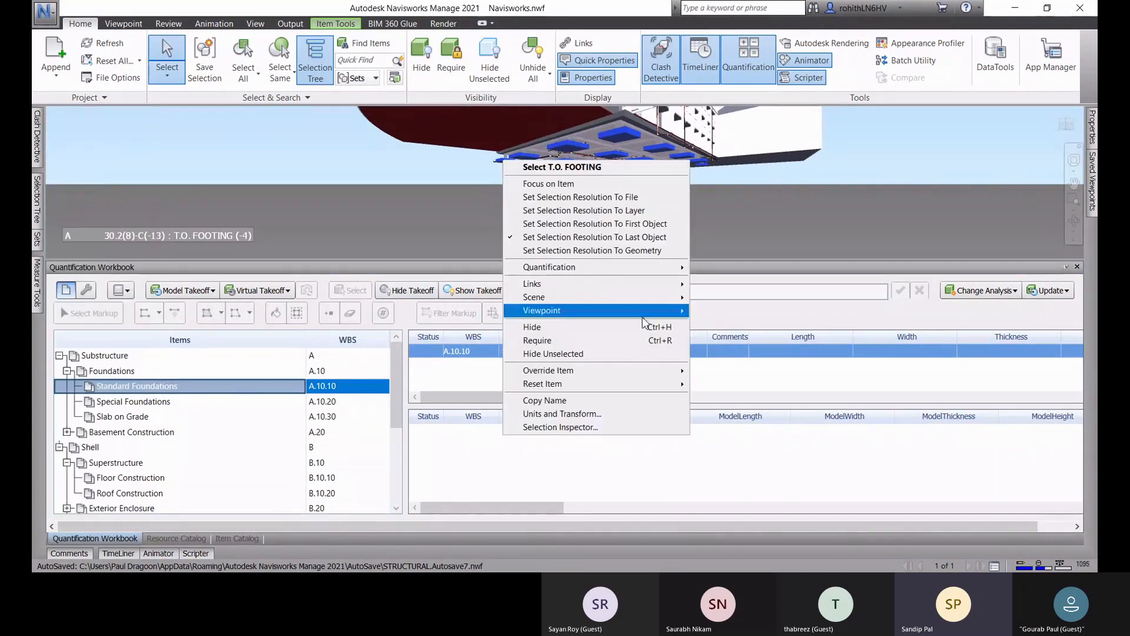
{"action": "mouse_move", "coordinate": [589, 267]}
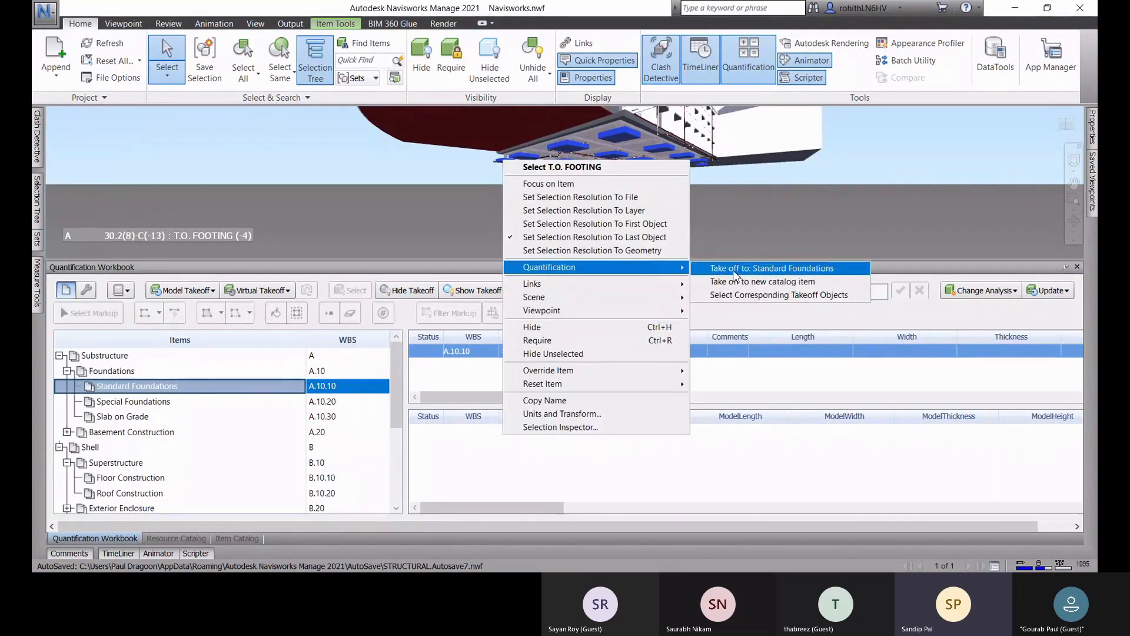
{"action": "left_click", "coordinate": [735, 270]}
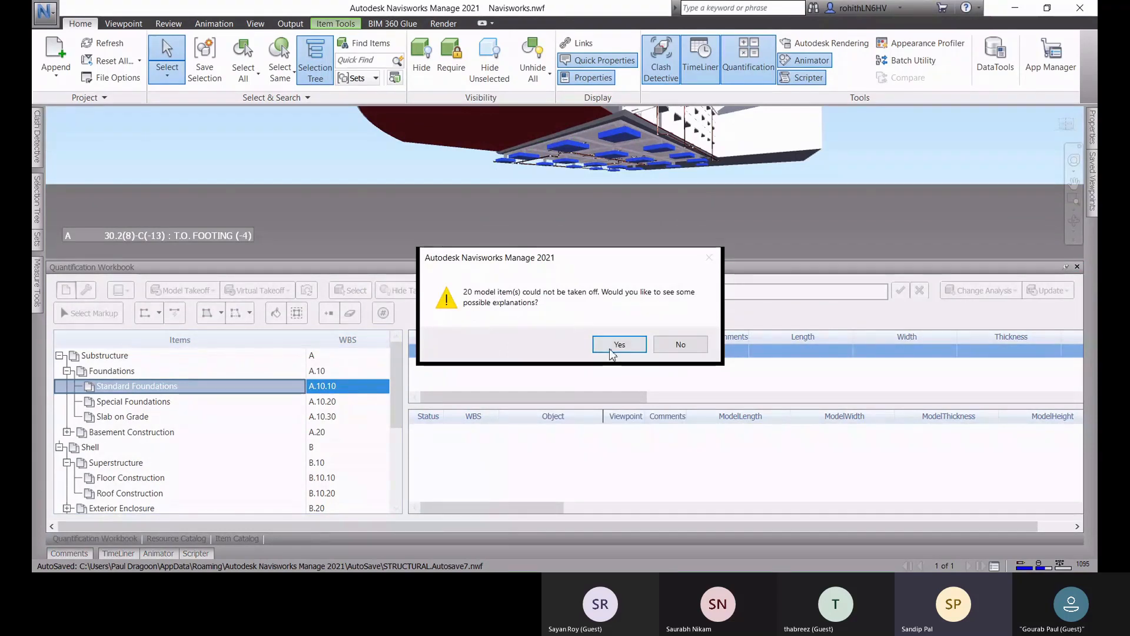
{"action": "left_click", "coordinate": [677, 348]}
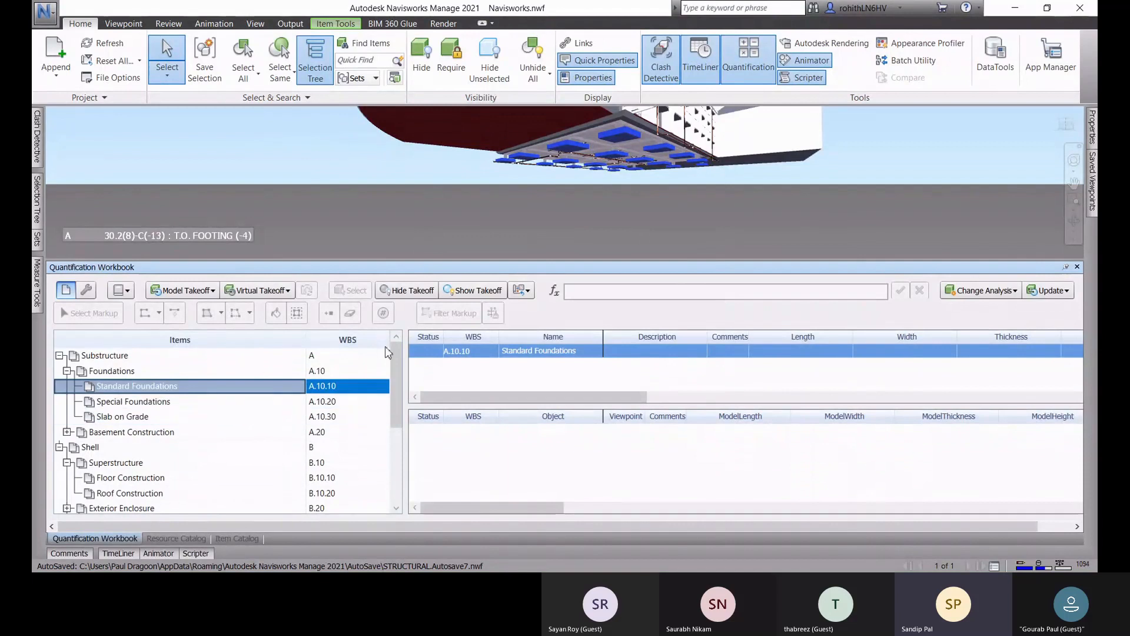
Step: Clear the footing selection and expand the Roofing group under Shell in the workbook
{"action": "left_click", "coordinate": [929, 166]}
{"action": "scroll", "coordinate": [265, 422], "scroll_direction": "down", "scroll_amount": 3}
{"action": "scroll", "coordinate": [183, 459], "scroll_direction": "up", "scroll_amount": 3}
{"action": "scroll", "coordinate": [159, 471], "scroll_direction": "down", "scroll_amount": 3}
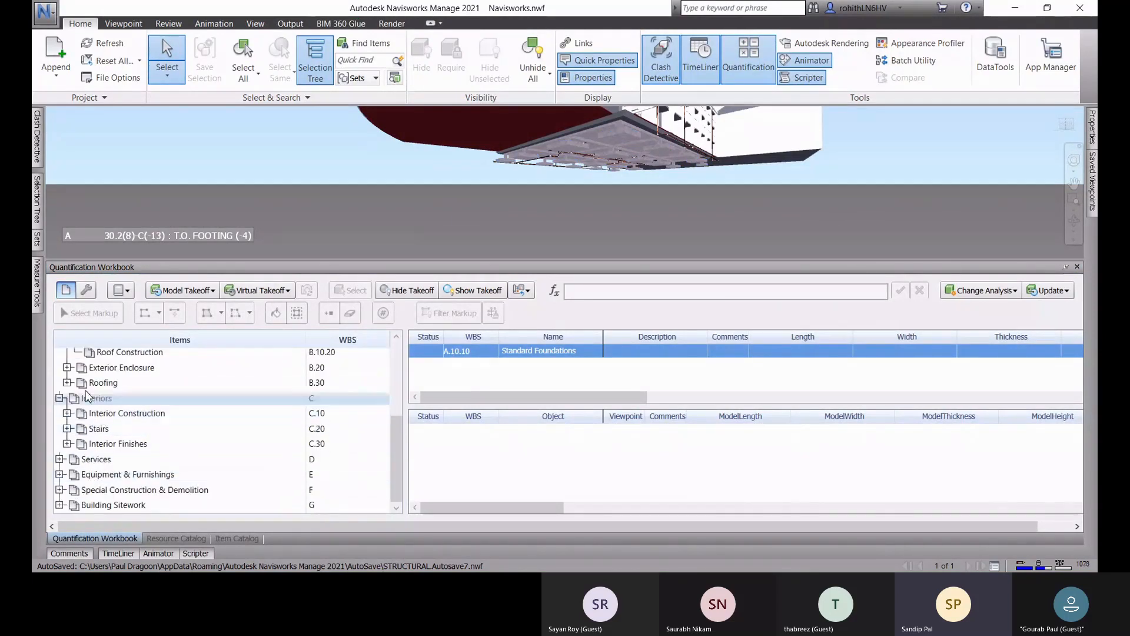
{"action": "left_click", "coordinate": [67, 383]}
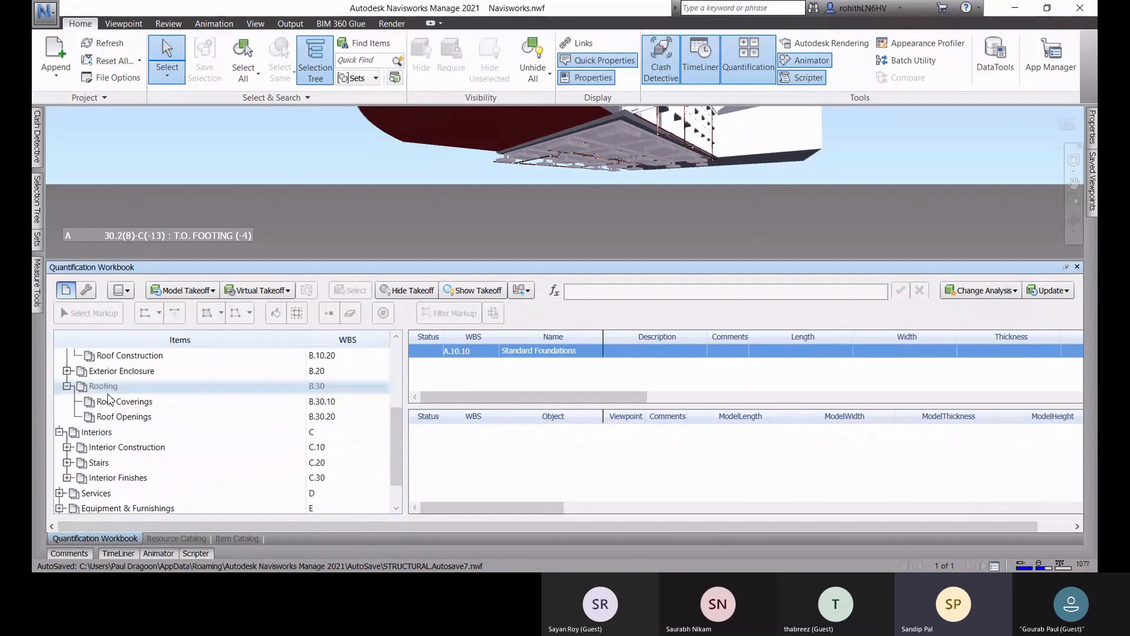
Step: Select a sloped roof surface of the building and extend the selection to all elements of the same type
{"action": "middle_click_drag", "start_coordinate": [613, 162], "coordinate": [714, 193], "text": "shift"}
{"action": "scroll", "coordinate": [583, 221], "scroll_direction": "down", "scroll_amount": 2}
{"action": "scroll", "coordinate": [699, 219], "scroll_direction": "down", "scroll_amount": 1}
{"action": "middle_click_drag", "start_coordinate": [656, 230], "coordinate": [571, 235]}
{"action": "mouse_move", "coordinate": [792, 171]}
{"action": "middle_mouse_down", "text": "shift"}
{"action": "mouse_move", "coordinate": [805, 178]}
{"action": "mouse_move", "coordinate": [808, 158]}
{"action": "middle_mouse_up", "text": "shift"}
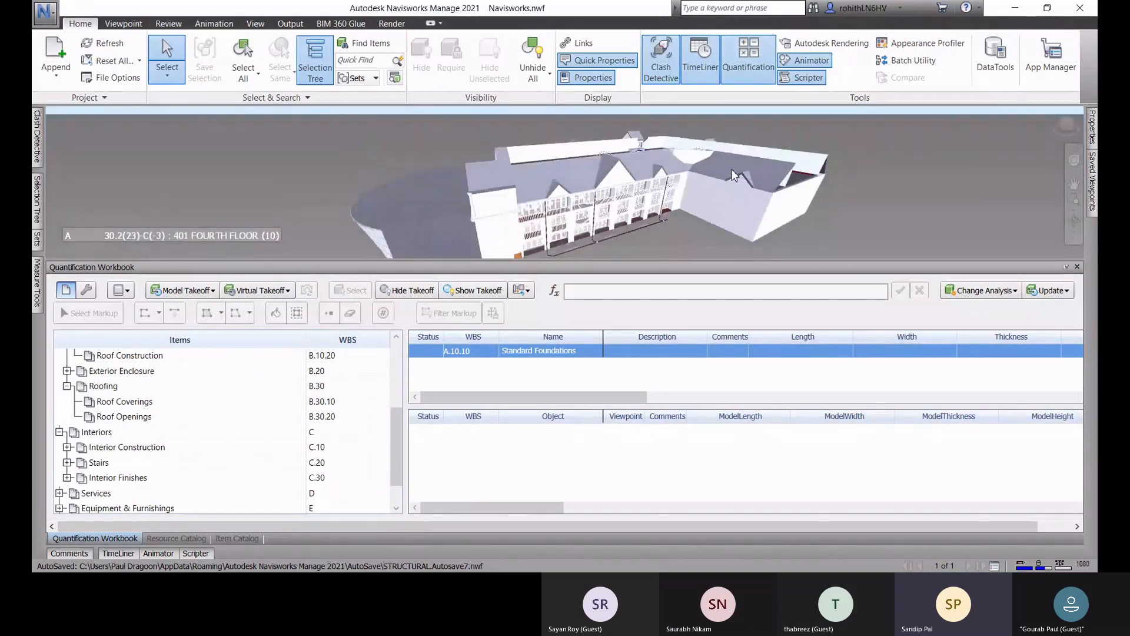
{"action": "left_click", "coordinate": [736, 174]}
{"action": "middle_click_drag", "start_coordinate": [585, 223], "coordinate": [635, 241], "text": "shift"}
{"action": "left_click", "coordinate": [281, 86]}
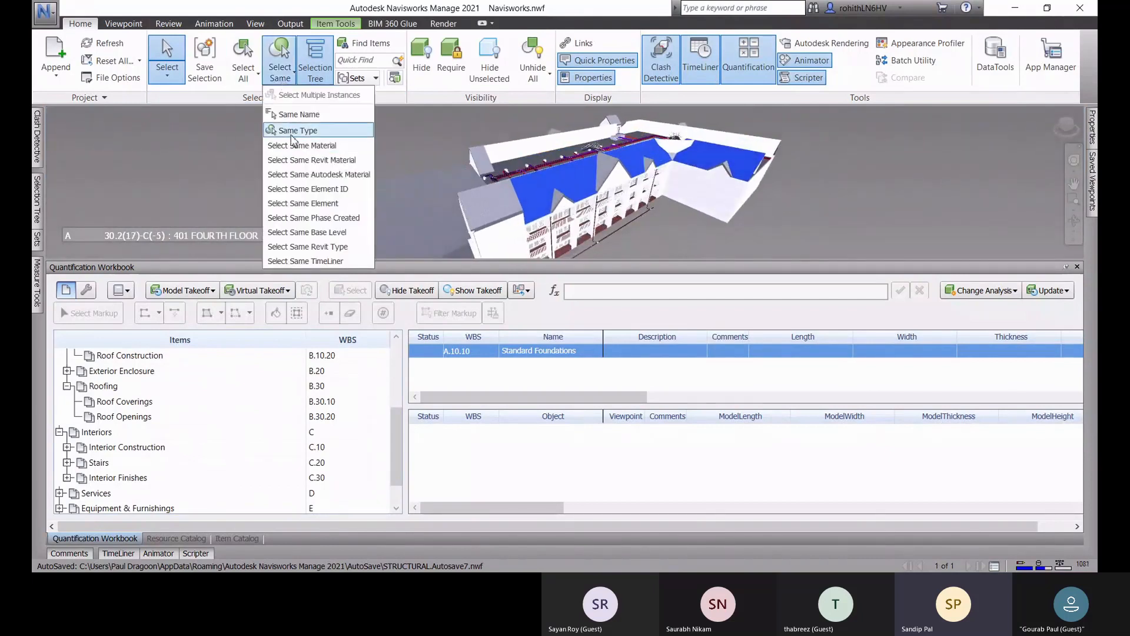
{"action": "left_click", "coordinate": [296, 140]}
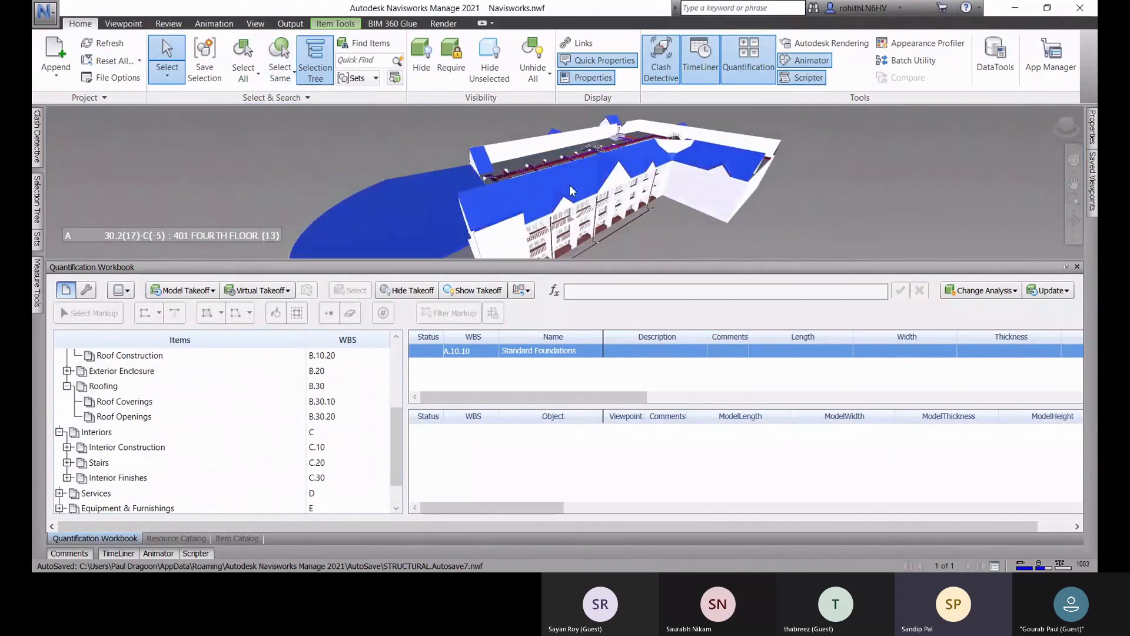
Step: Save the selected roofs as a selection set named Roofing Cover
{"action": "left_click", "coordinate": [206, 72]}
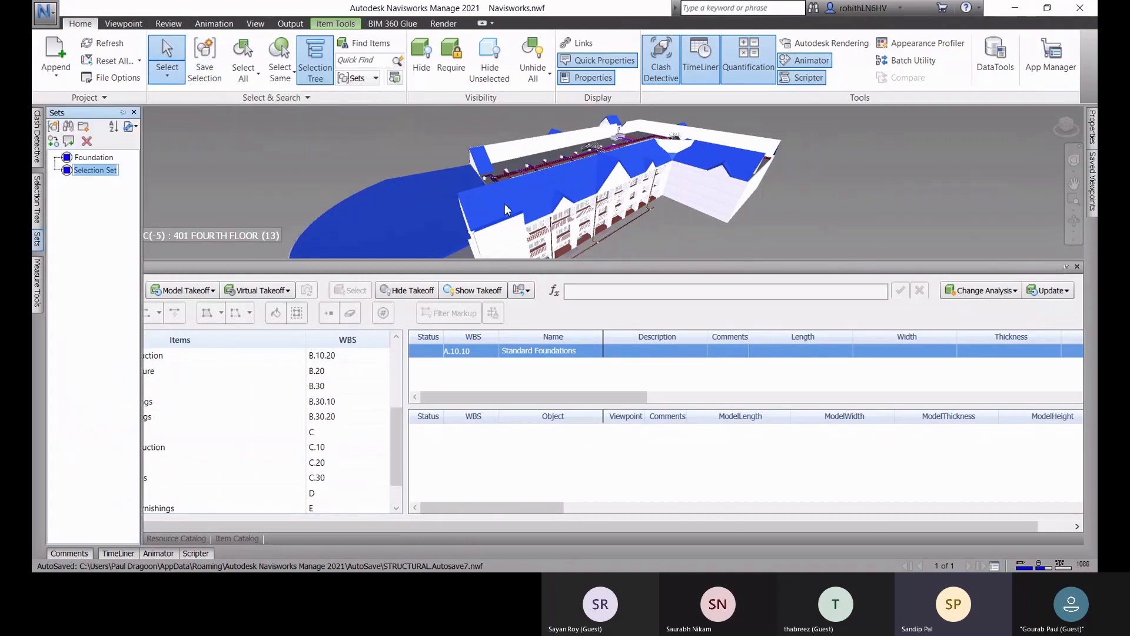
{"action": "type", "text": "R"}
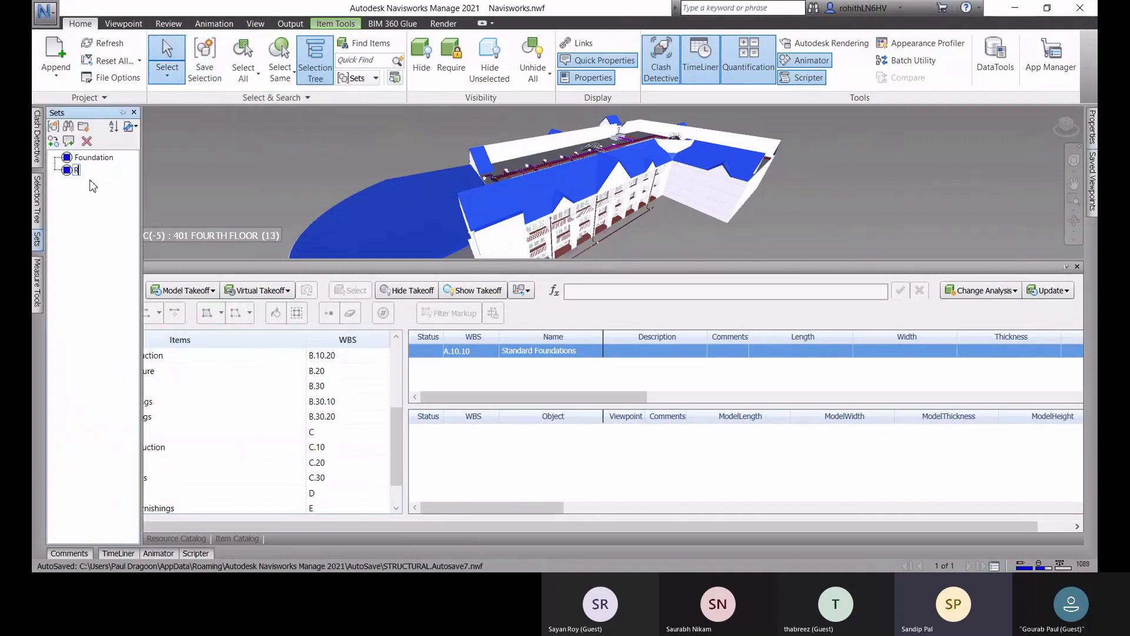
{"action": "type", "text": "oofing Cover"}
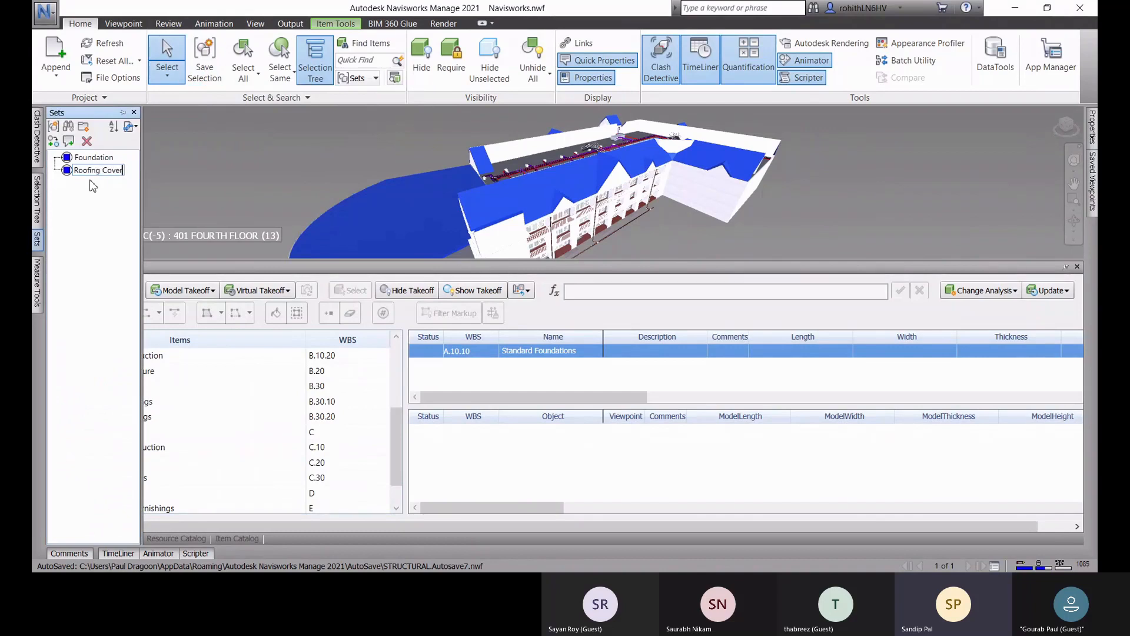
{"action": "key", "text": "Return"}
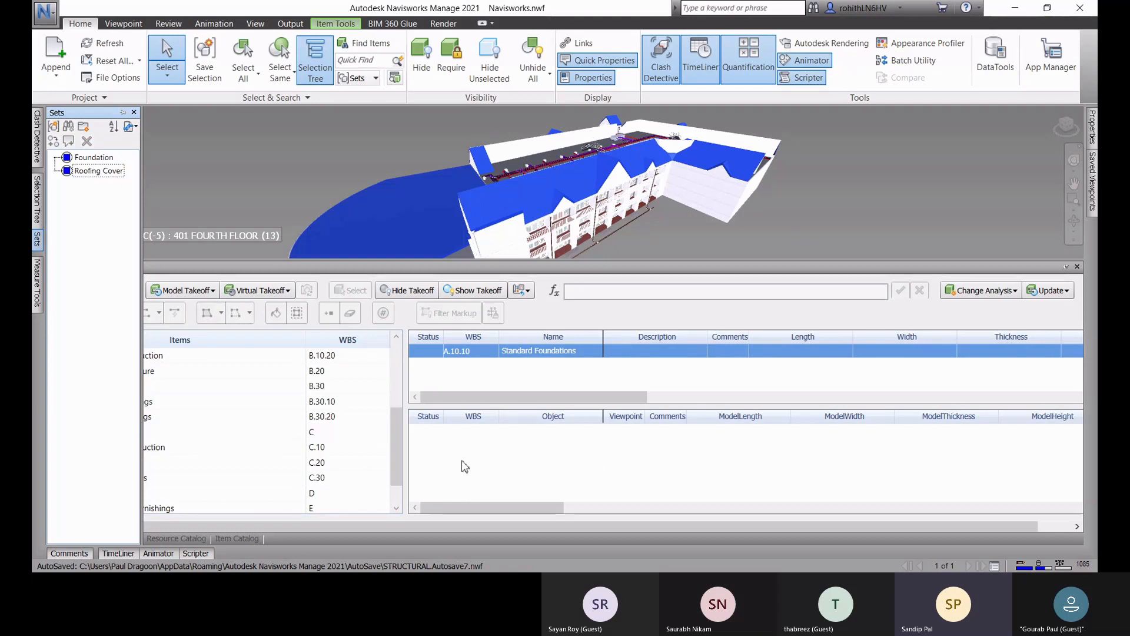
Step: Take off the saved Roofing Cover selection set to the Roof Coverings item of the workbook
{"action": "left_click", "coordinate": [108, 404]}
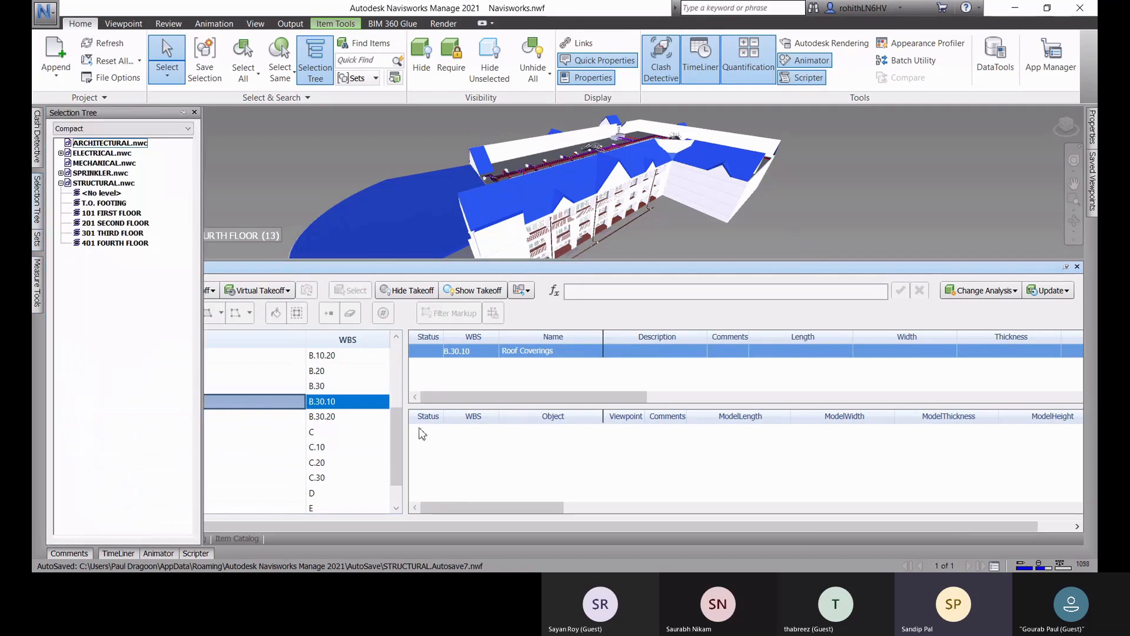
{"action": "mouse_move", "coordinate": [38, 241]}
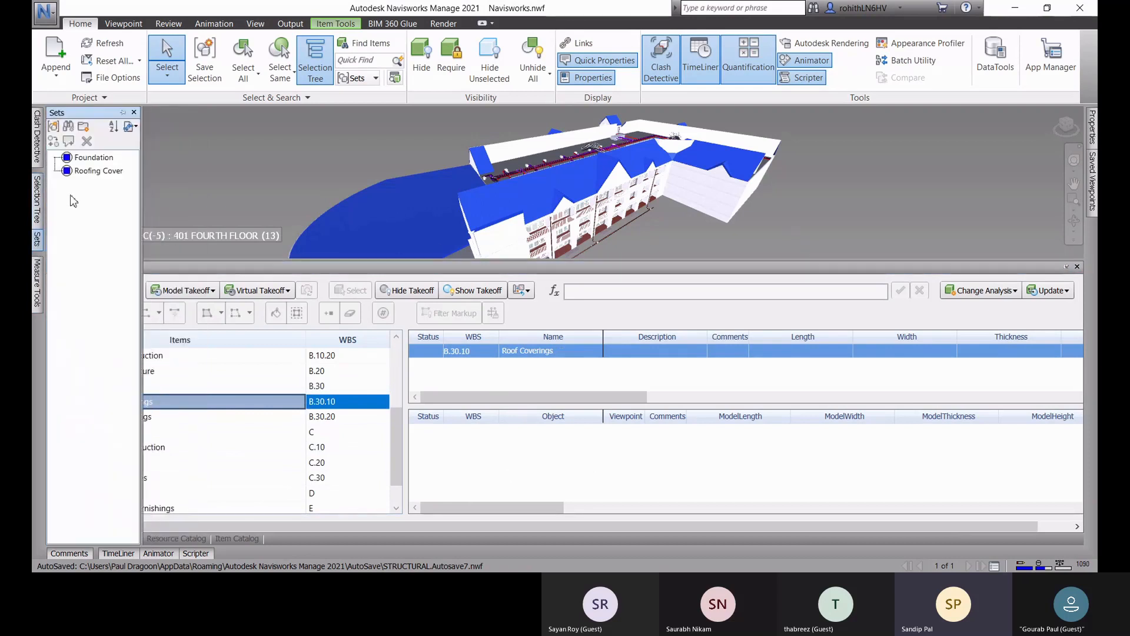
{"action": "left_click_drag", "start_coordinate": [299, 291], "coordinate": [335, 402]}
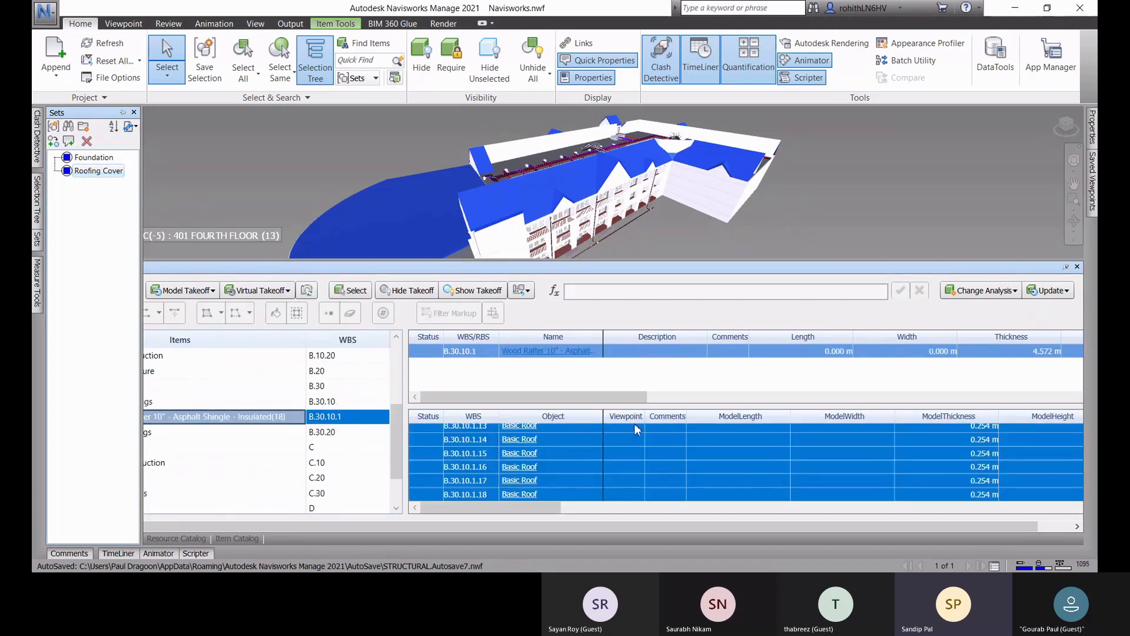
Step: Inspect the model area and volume of the Basic Roof takeoff objects, starting with B.30.10.1.1, and clear the selection
{"action": "scroll", "coordinate": [534, 468], "scroll_direction": "up", "scroll_amount": 4}
{"action": "scroll", "coordinate": [537, 466], "scroll_direction": "up", "scroll_amount": 1}
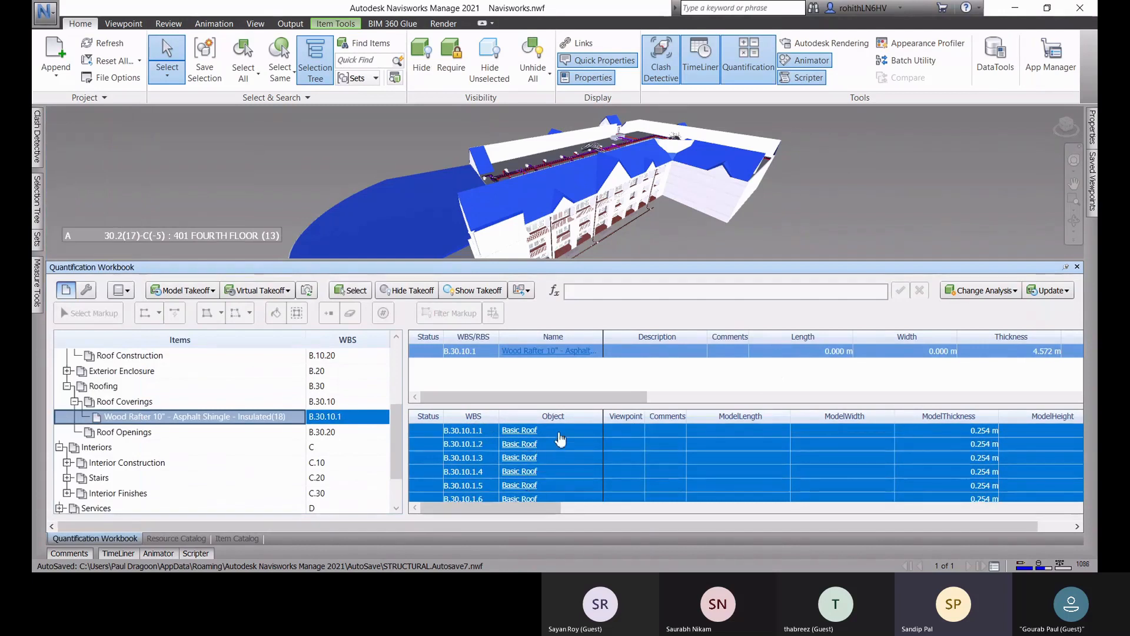
{"action": "left_click", "coordinate": [557, 434]}
{"action": "left_click", "coordinate": [433, 432]}
{"action": "left_click", "coordinate": [471, 430]}
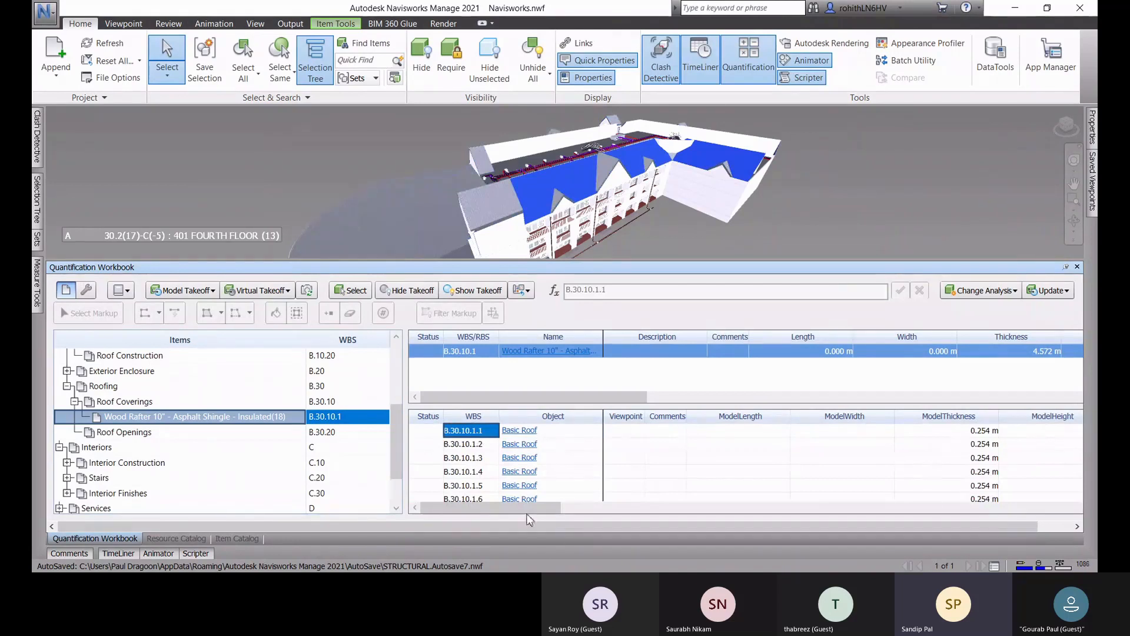
{"action": "left_click_drag", "start_coordinate": [527, 510], "coordinate": [791, 519]}
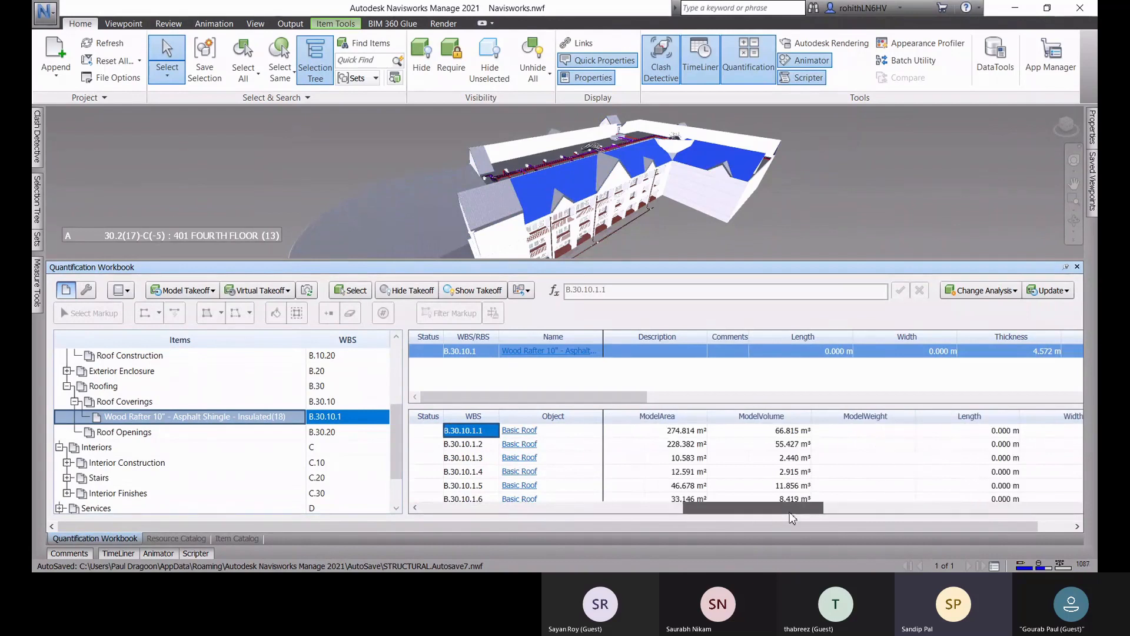
{"action": "left_click_drag", "start_coordinate": [777, 511], "coordinate": [475, 518]}
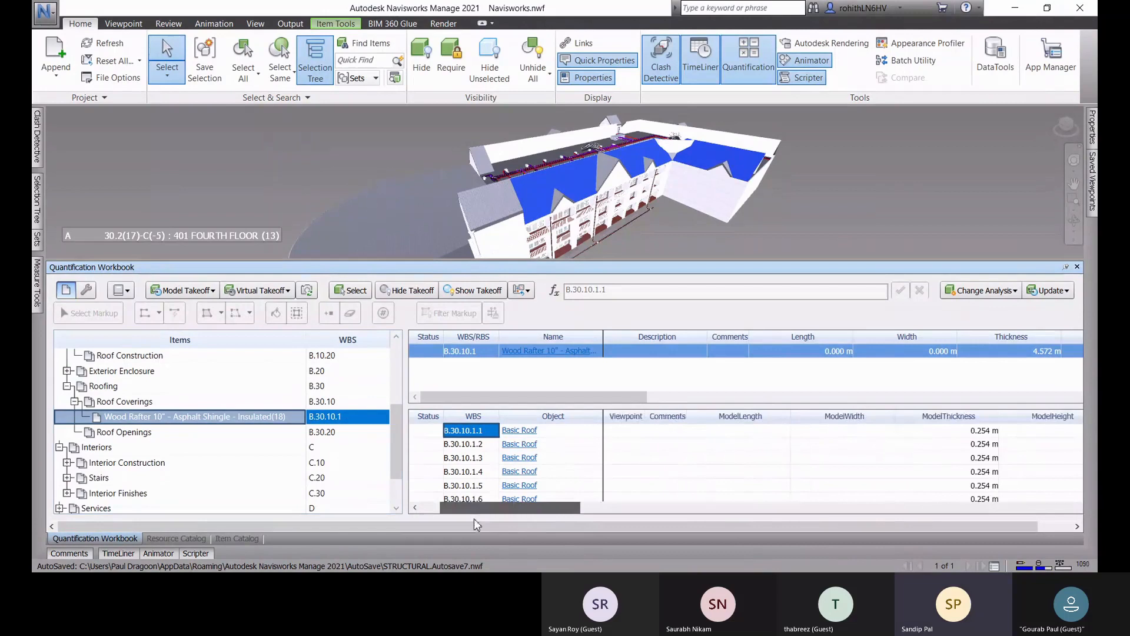
{"action": "key", "text": "Escape"}
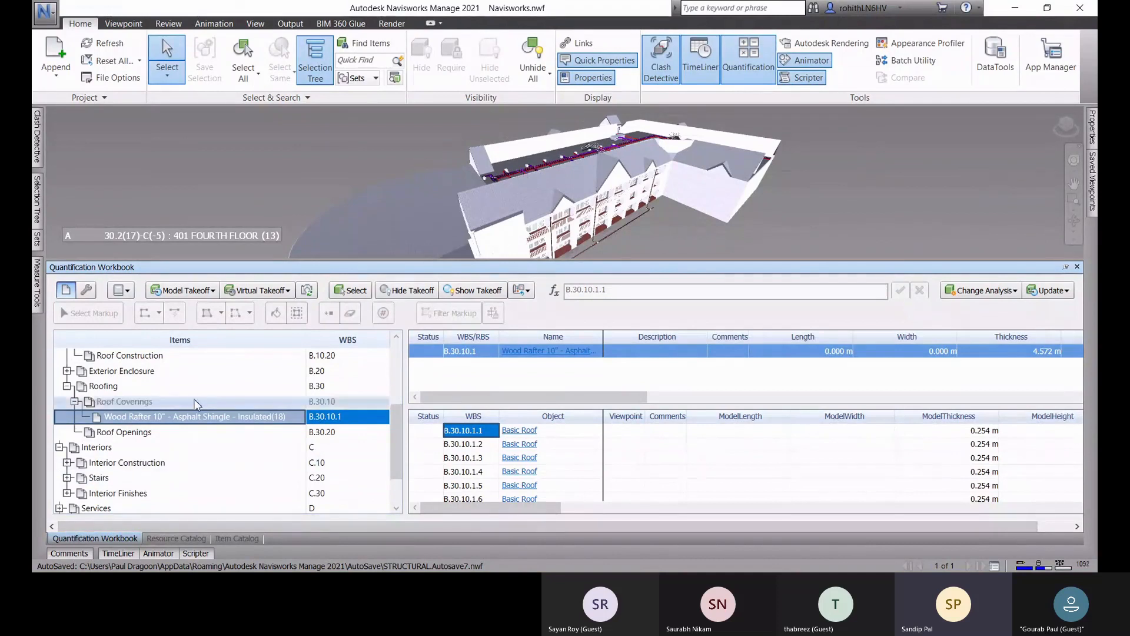
{"action": "scroll", "coordinate": [139, 400], "scroll_direction": "up", "scroll_amount": 3}
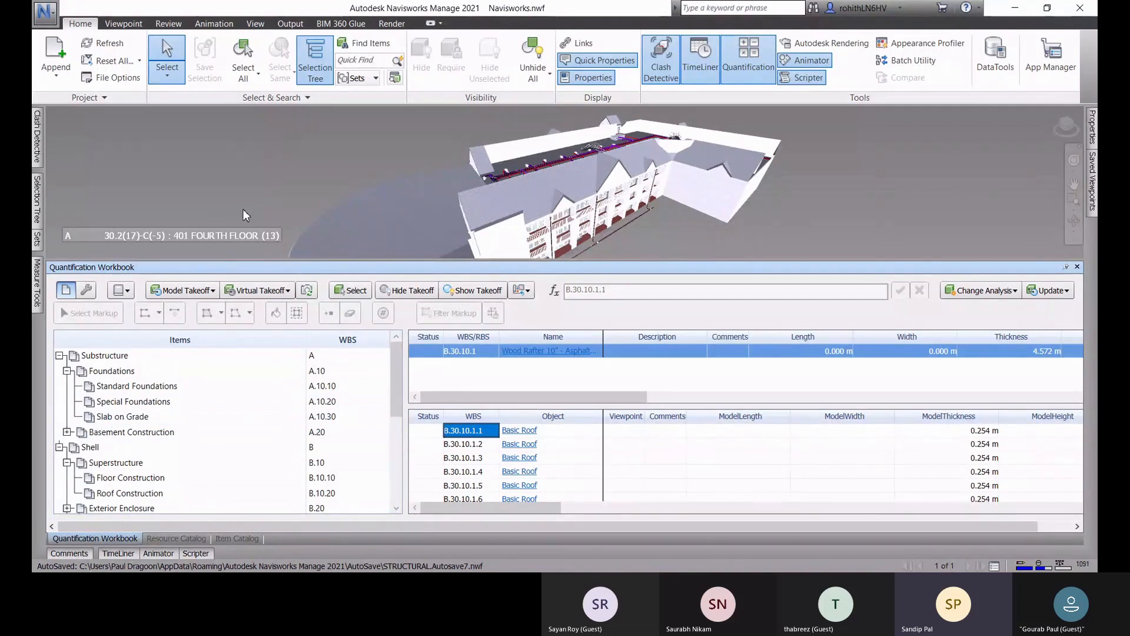
{"action": "scroll", "coordinate": [692, 222], "scroll_direction": "down", "scroll_amount": 1}
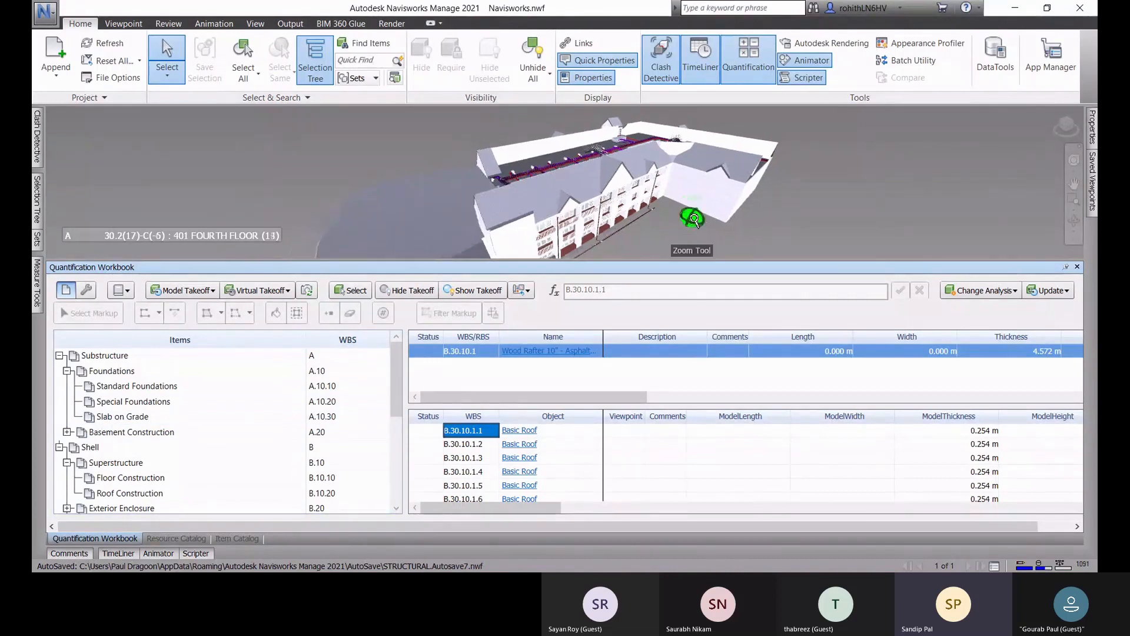
{"action": "middle_click_drag", "start_coordinate": [690, 229], "coordinate": [691, 166]}
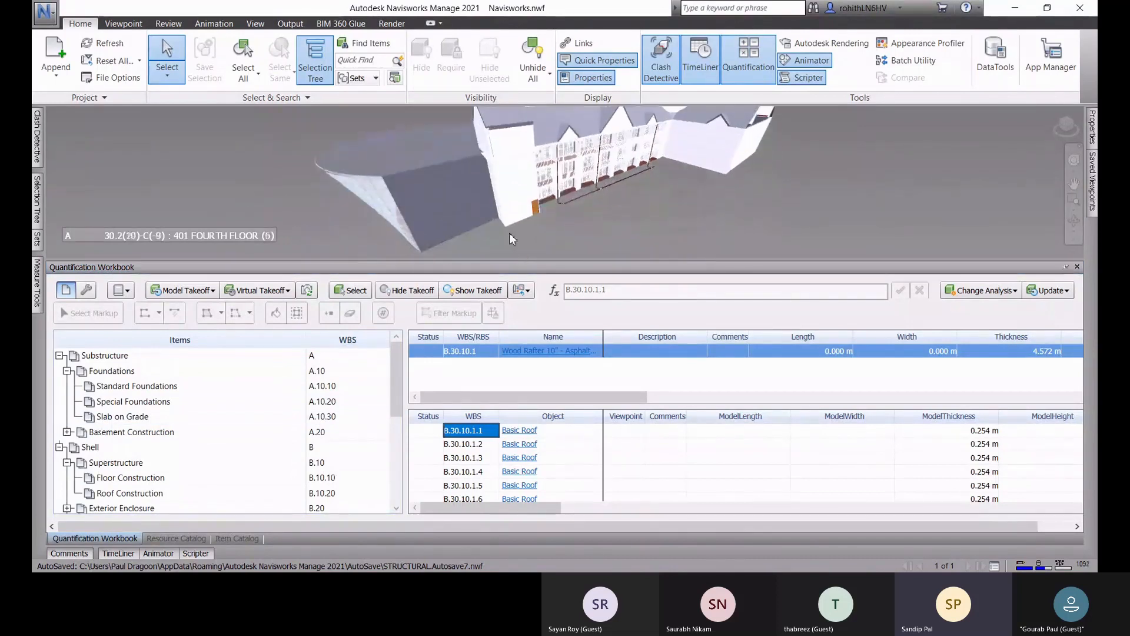
{"action": "scroll", "coordinate": [724, 189], "scroll_direction": "up", "scroll_amount": 1}
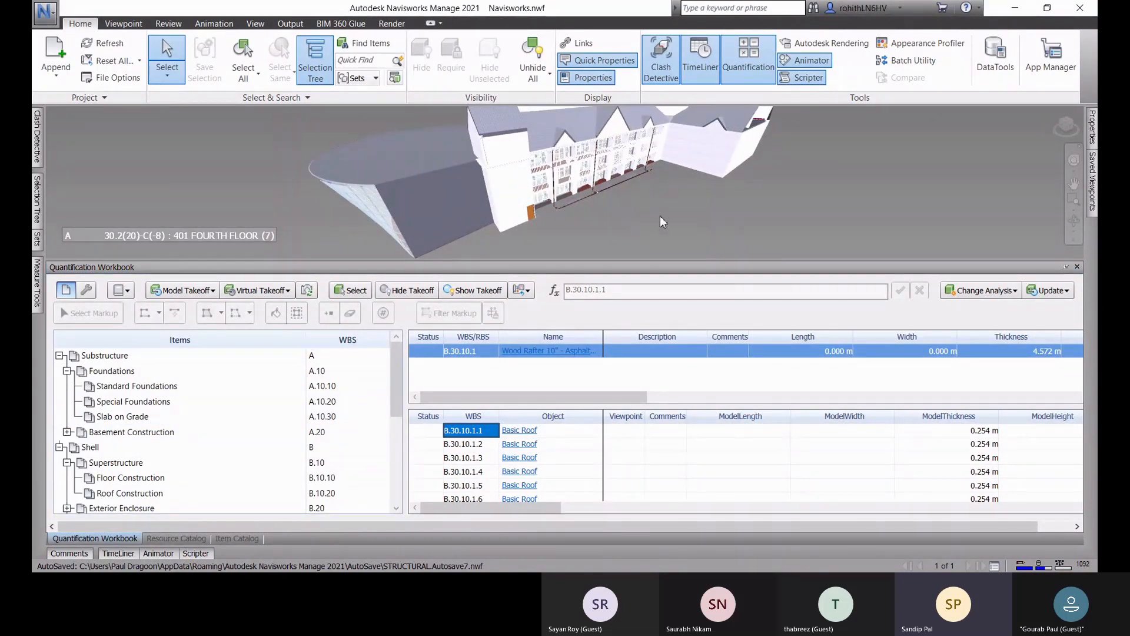
{"action": "scroll", "coordinate": [660, 215], "scroll_direction": "up", "scroll_amount": 1}
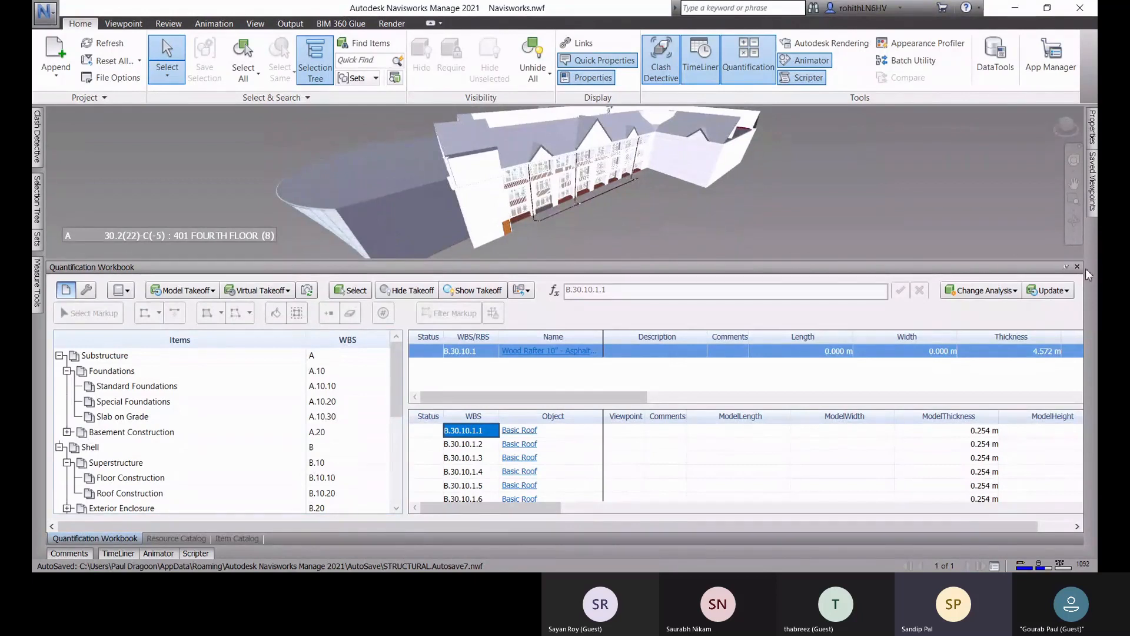
Step: Start a new empty document without saving the changes to Navisworks.nwf
{"action": "left_click", "coordinate": [45, 12]}
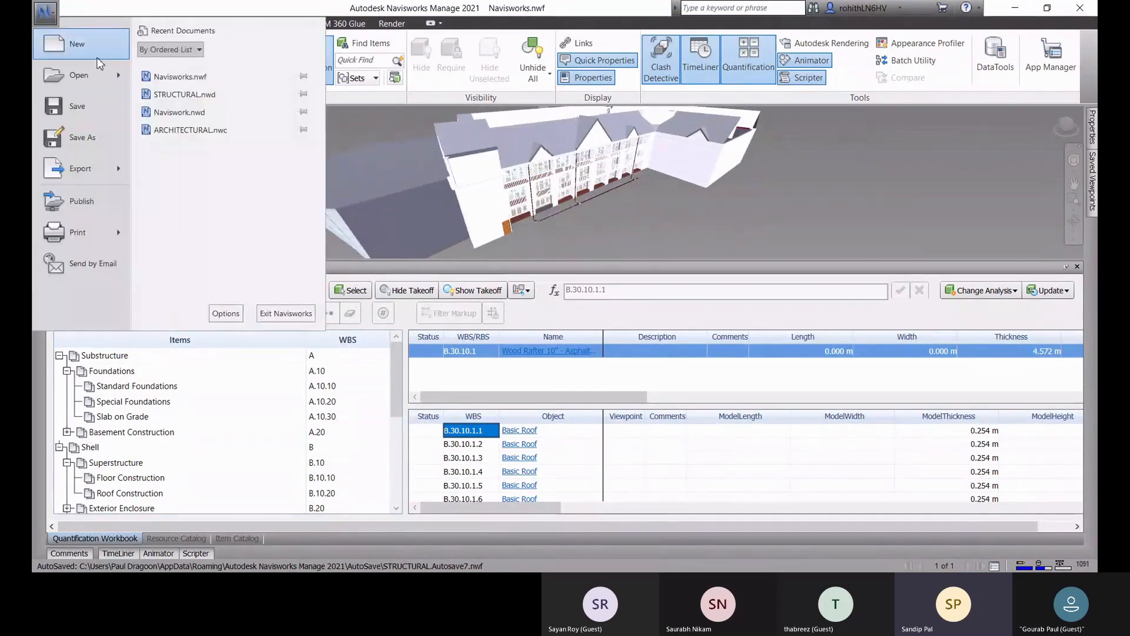
{"action": "left_click", "coordinate": [78, 44]}
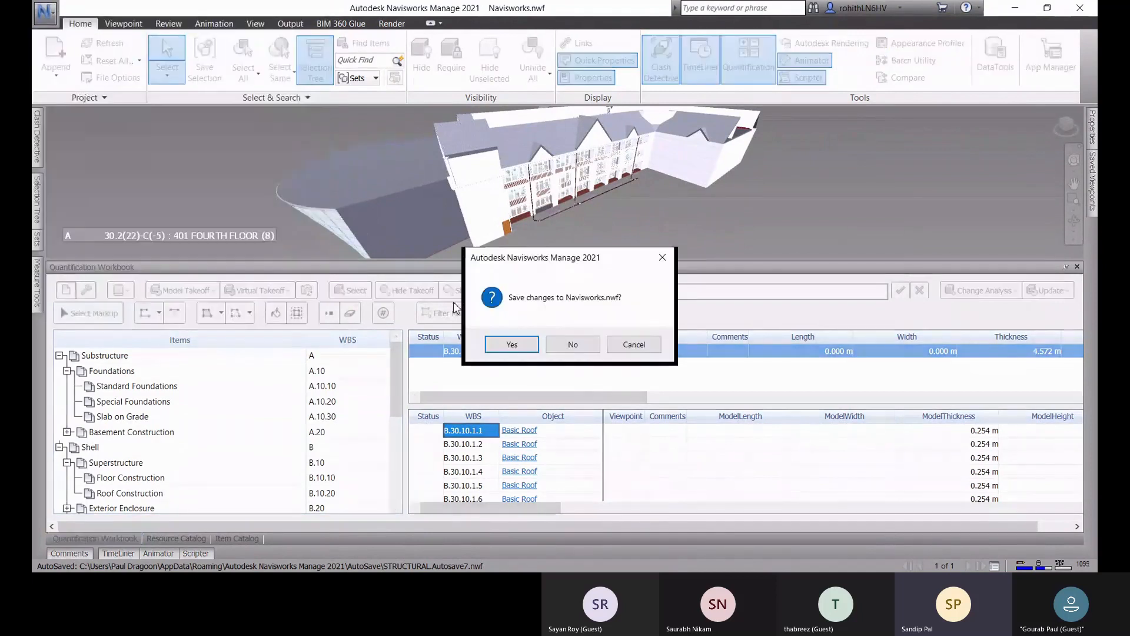
{"action": "left_click", "coordinate": [572, 345]}
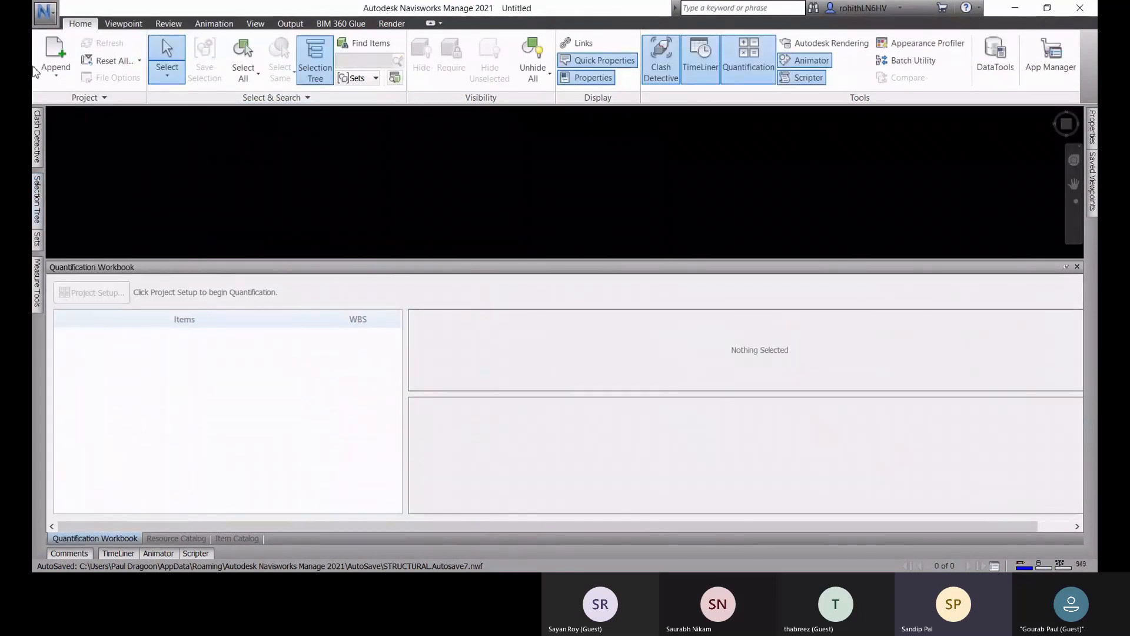
Step: Set the Quantification Workbook to auto-hide and reopen the recent document Navisworks.nwf
{"action": "left_click", "coordinate": [1066, 267]}
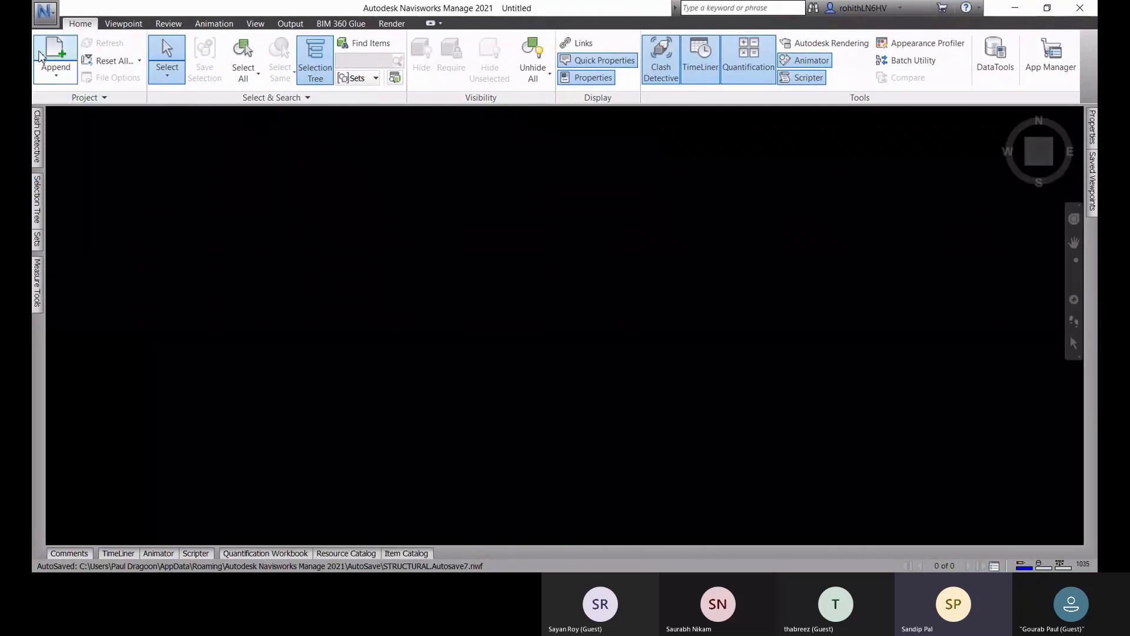
{"action": "left_click", "coordinate": [46, 12]}
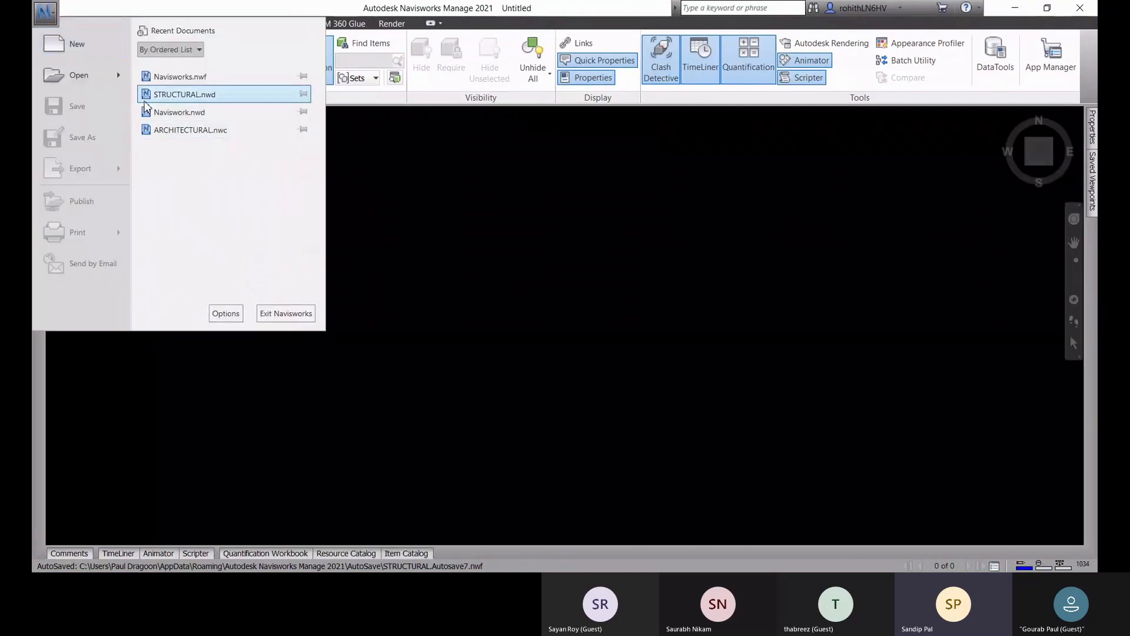
{"action": "left_click", "coordinate": [164, 80]}
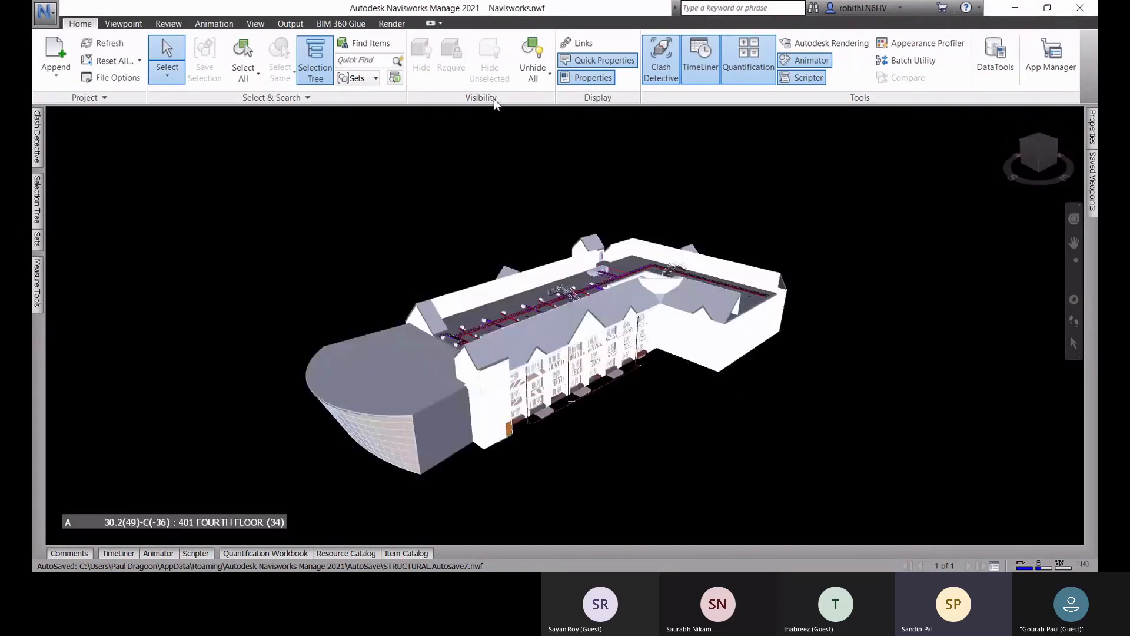
Step: Change the scene background mode to Horizon and apply it
{"action": "left_click", "coordinate": [256, 24]}
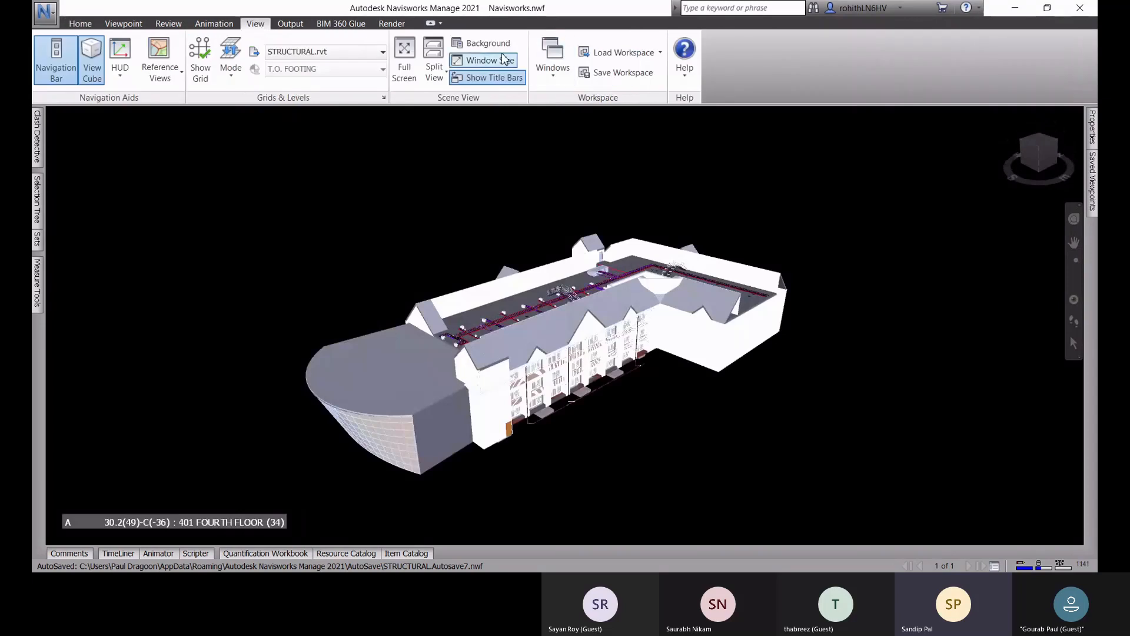
{"action": "left_click", "coordinate": [484, 43]}
{"action": "left_click", "coordinate": [573, 242]}
{"action": "left_click", "coordinate": [574, 274]}
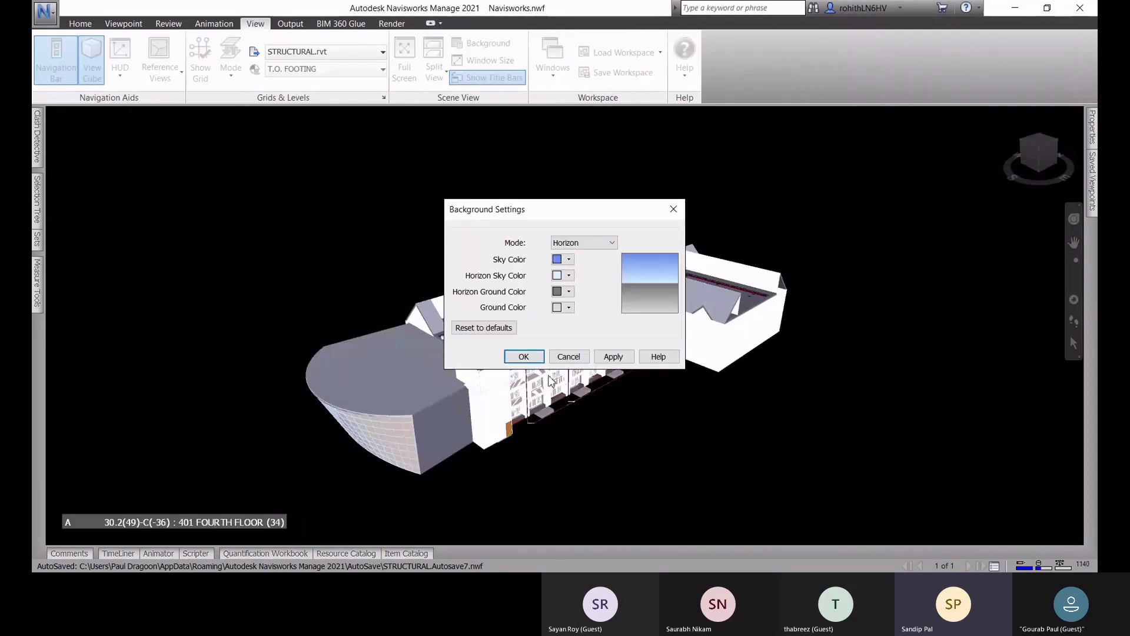
{"action": "left_click", "coordinate": [613, 357]}
{"action": "left_click", "coordinate": [526, 358]}
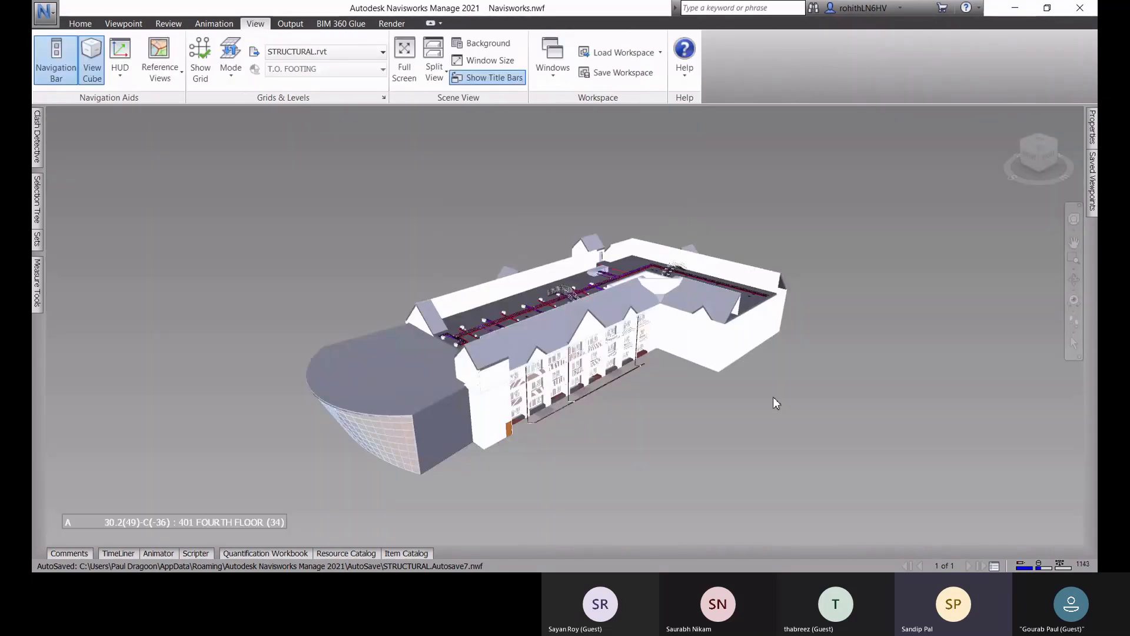
Step: Highlight the architectural, electrical, mechanical, sprinkler and structural files one after another in the selection tree
{"action": "middle_click_drag", "start_coordinate": [773, 398], "coordinate": [773, 430], "text": "shift"}
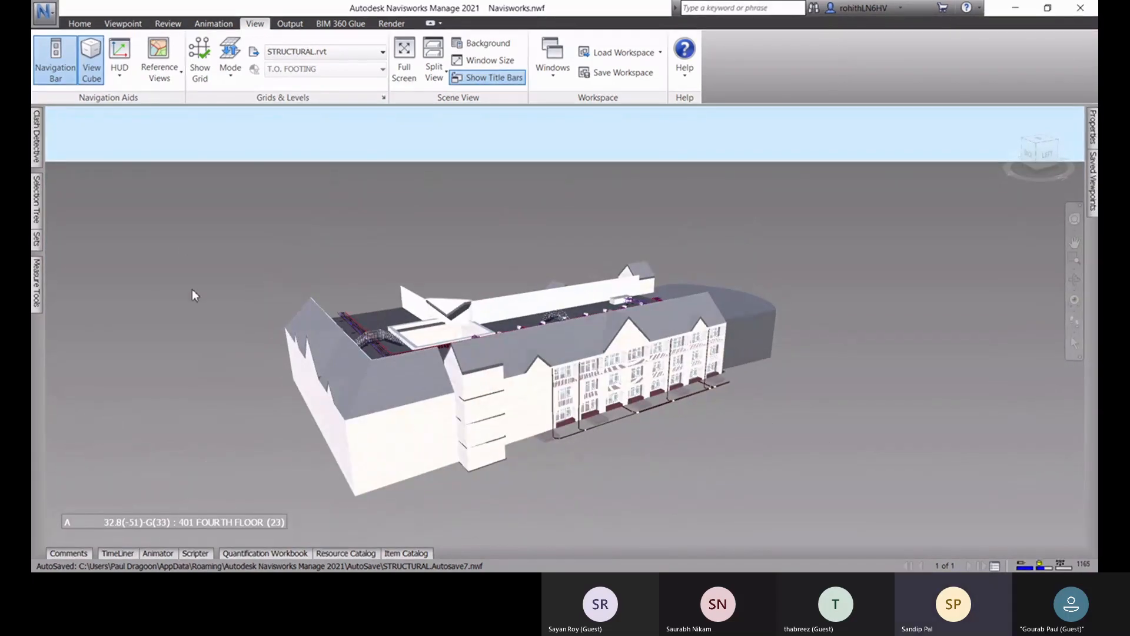
{"action": "left_click", "coordinate": [38, 218]}
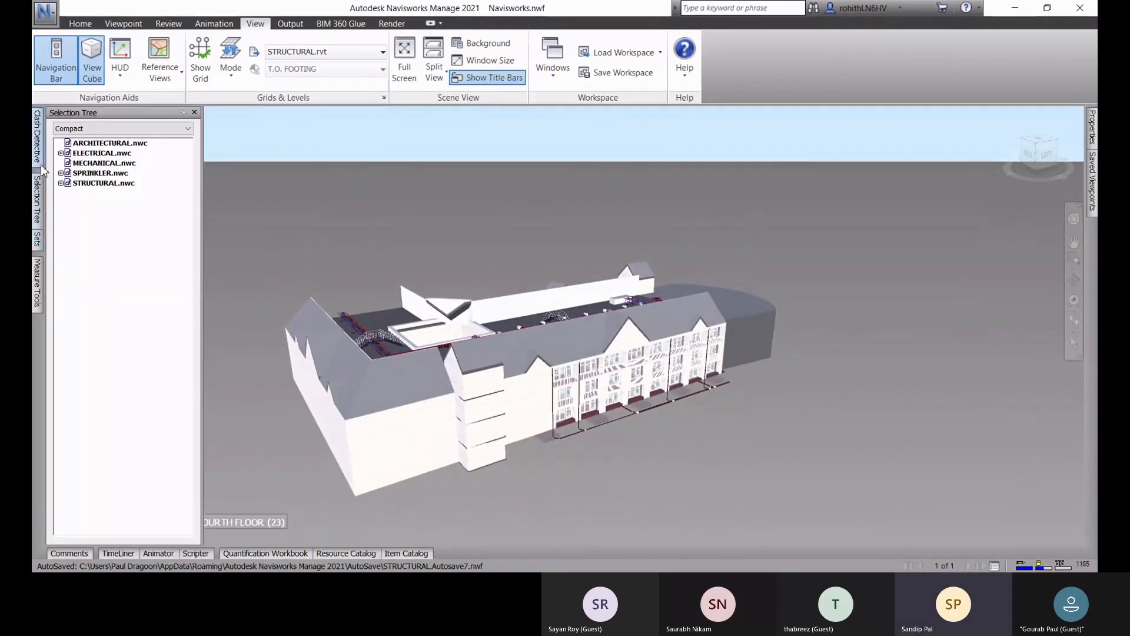
{"action": "left_click", "coordinate": [106, 144]}
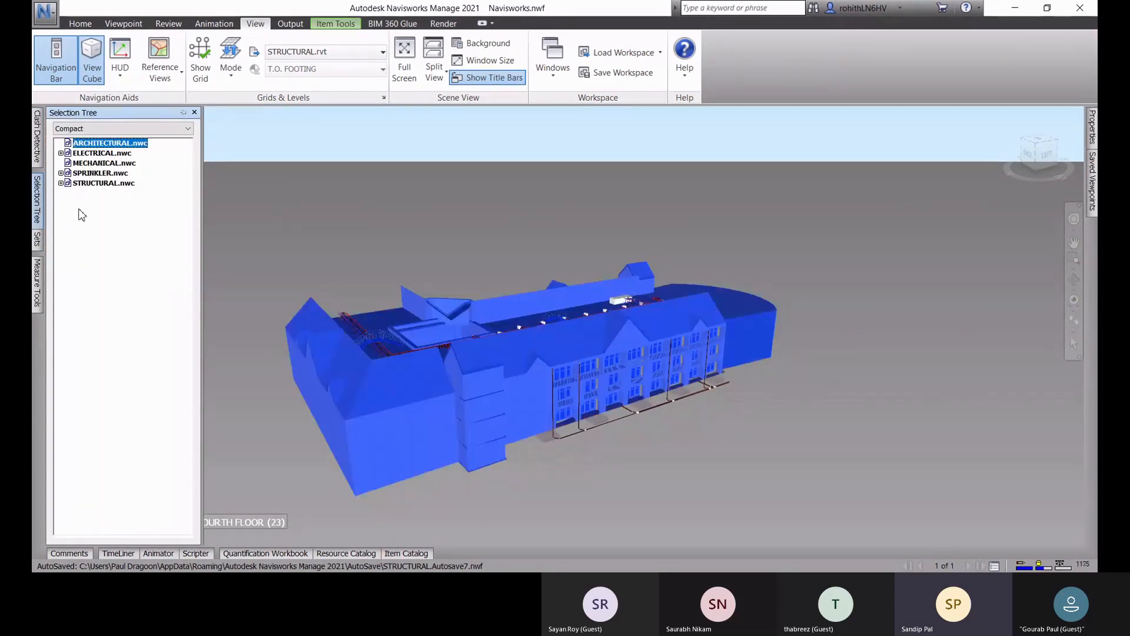
{"action": "left_click", "coordinate": [89, 153]}
{"action": "left_click", "coordinate": [93, 165]}
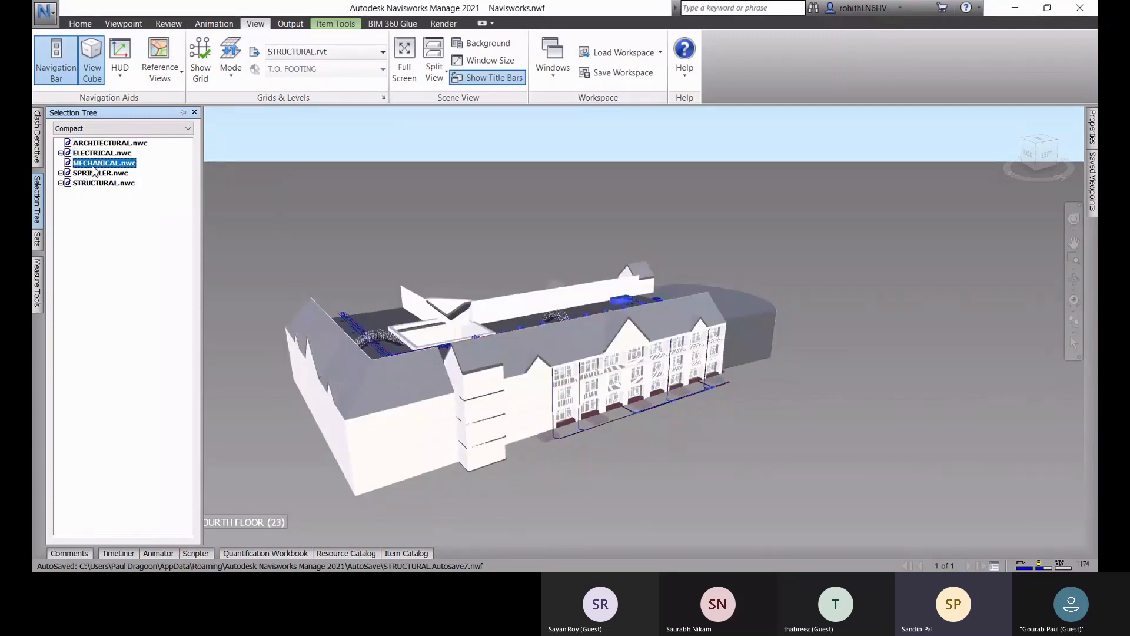
{"action": "left_click", "coordinate": [89, 174]}
{"action": "left_click", "coordinate": [93, 183]}
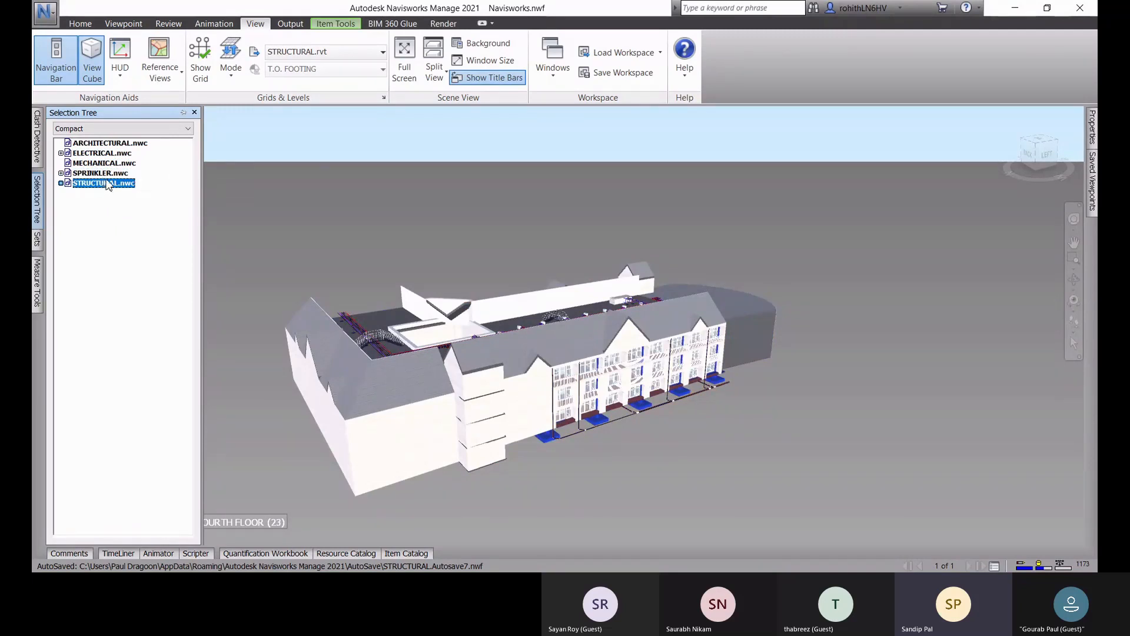
Step: Clear the selection and switch the selection tree to the Standard view
{"action": "key", "text": "Escape"}
{"action": "left_click", "coordinate": [121, 129]}
{"action": "left_click", "coordinate": [105, 141]}
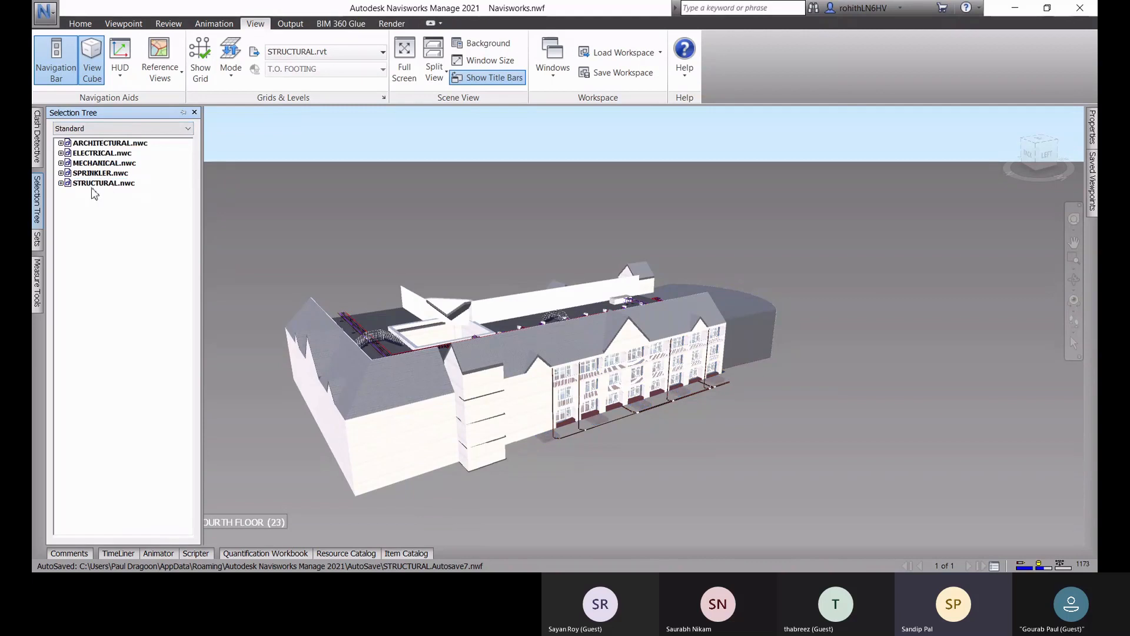
Step: Open Naviswork.nwd from the Navisworks folder without saving the changes to Navisworks.nwf
{"action": "left_click", "coordinate": [45, 12]}
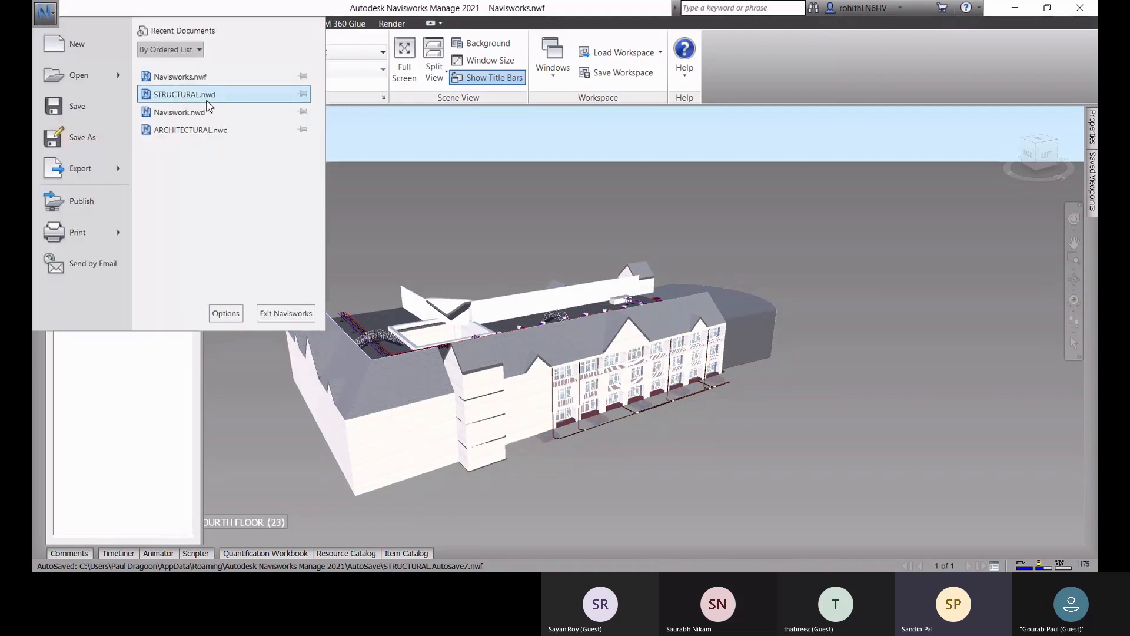
{"action": "mouse_move", "coordinate": [131, 79]}
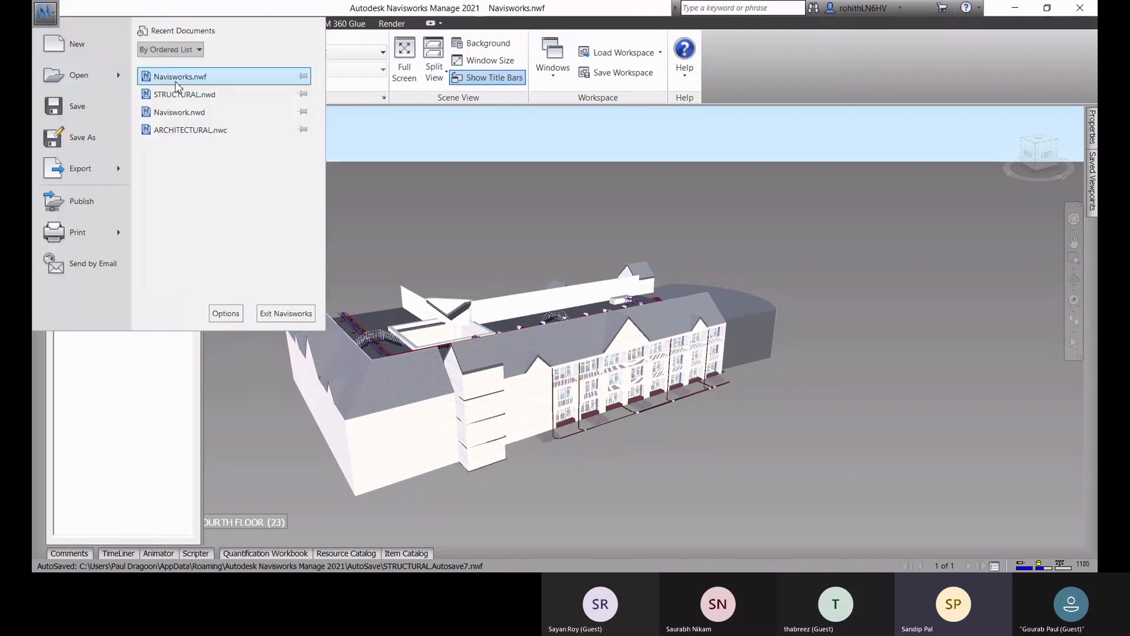
{"action": "left_click", "coordinate": [188, 81]}
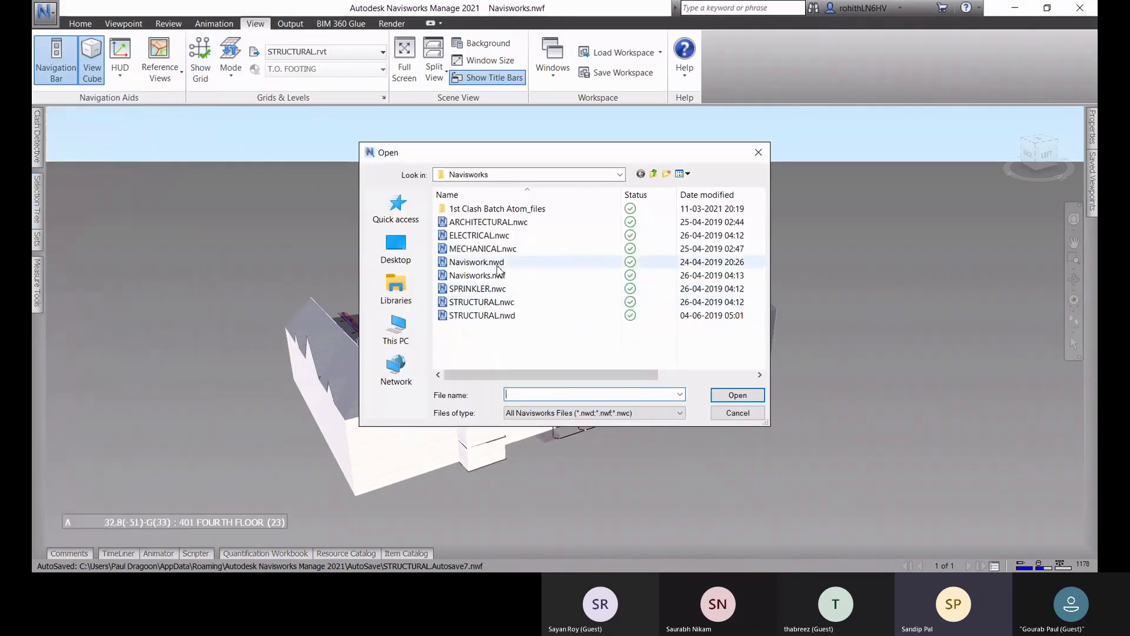
{"action": "left_click", "coordinate": [498, 262]}
{"action": "left_click", "coordinate": [727, 395]}
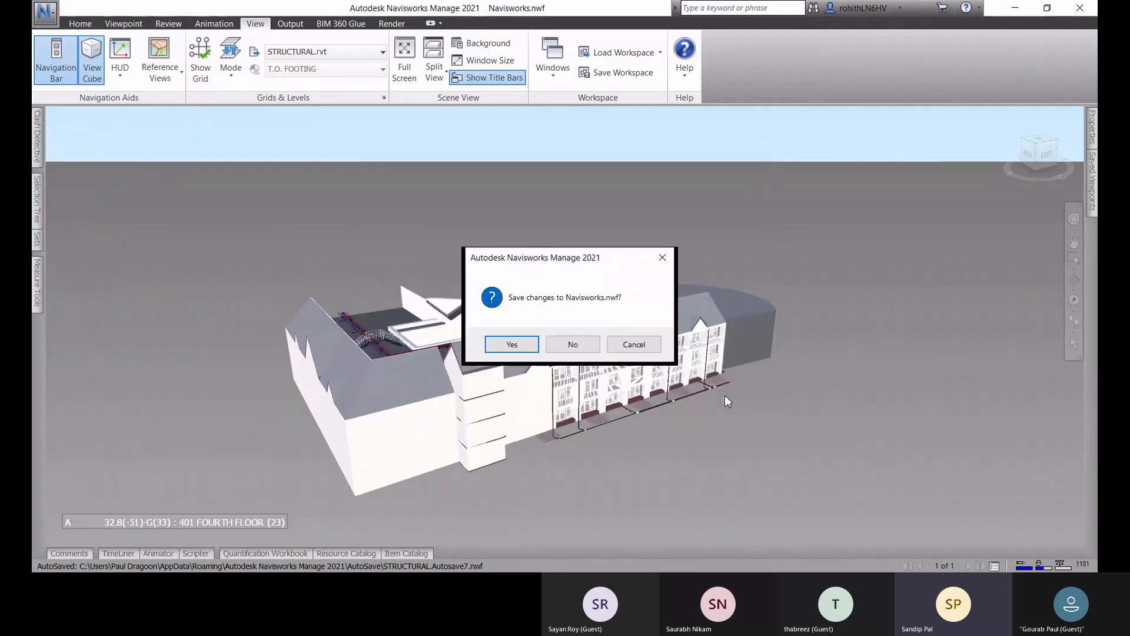
{"action": "left_click", "coordinate": [571, 346]}
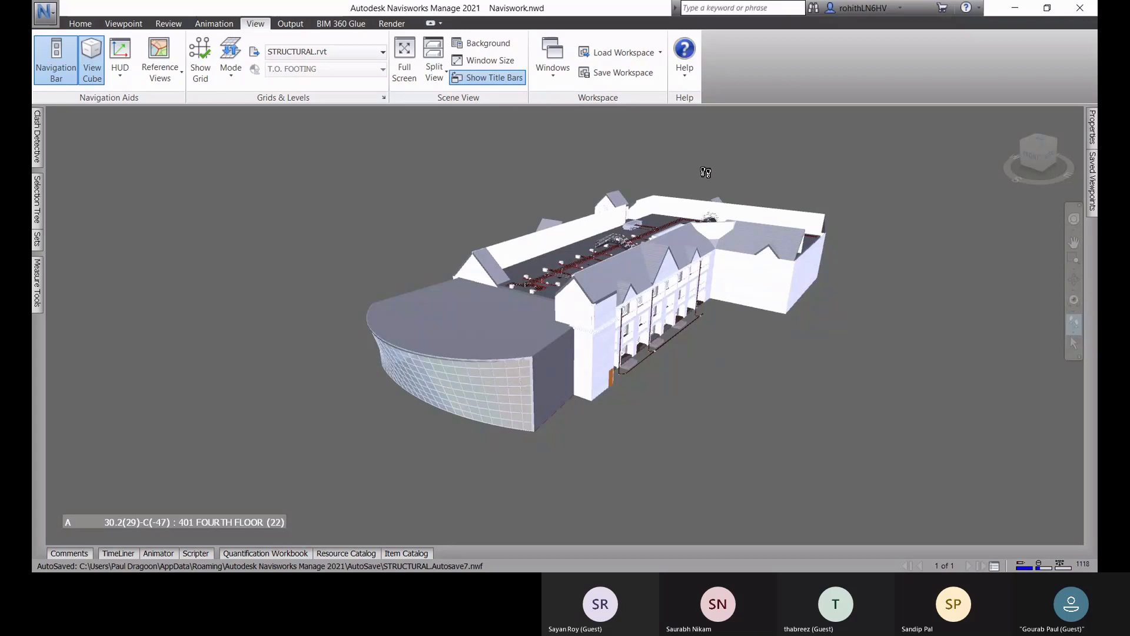
Step: Select the whole Naviswork.nwd model in the selection tree
{"action": "left_click", "coordinate": [37, 200]}
{"action": "left_click", "coordinate": [100, 143]}
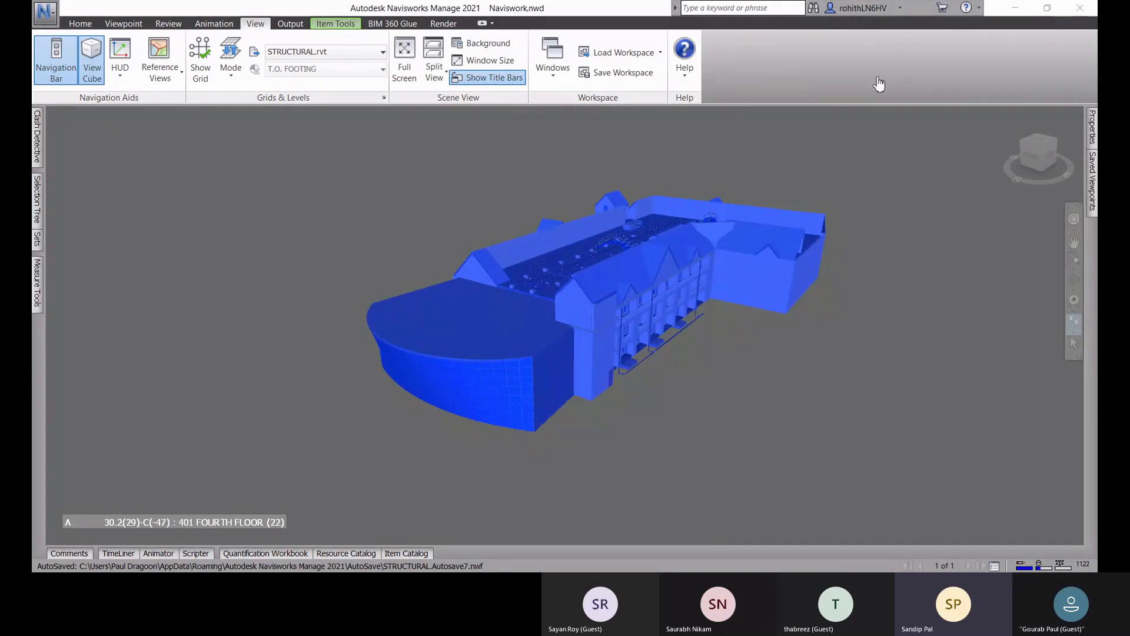
{"action": "mouse_move", "coordinate": [40, 212]}
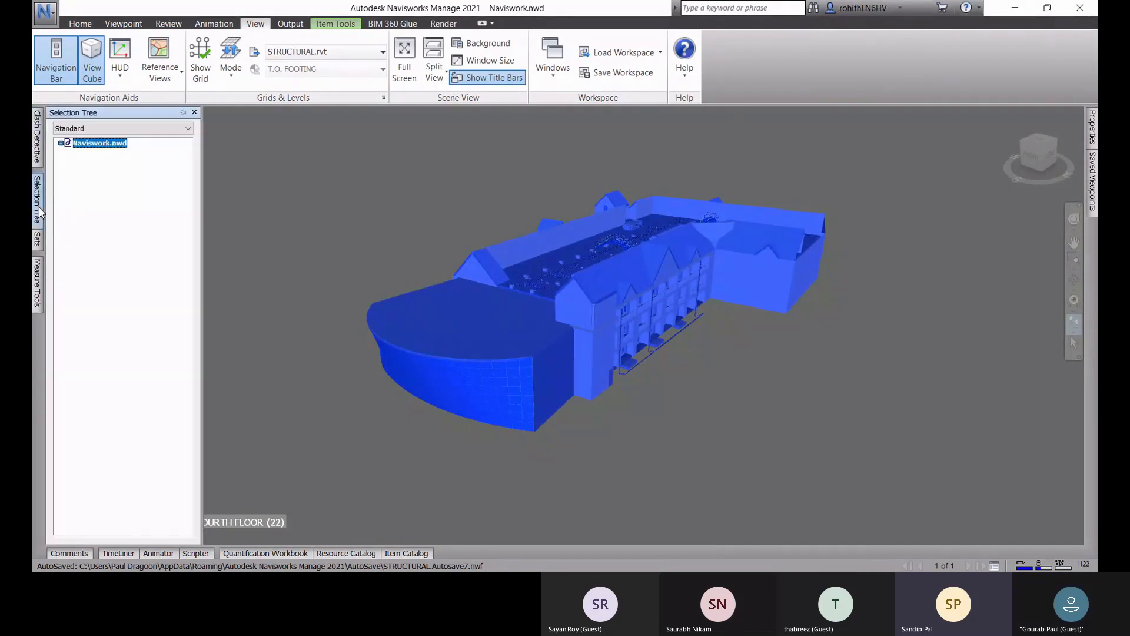
Step: Expand Naviswork.nwd in the selection tree and highlight its architectural, mechanical, electrical, sprinkler and structural NWC files in turn
{"action": "left_click", "coordinate": [61, 144]}
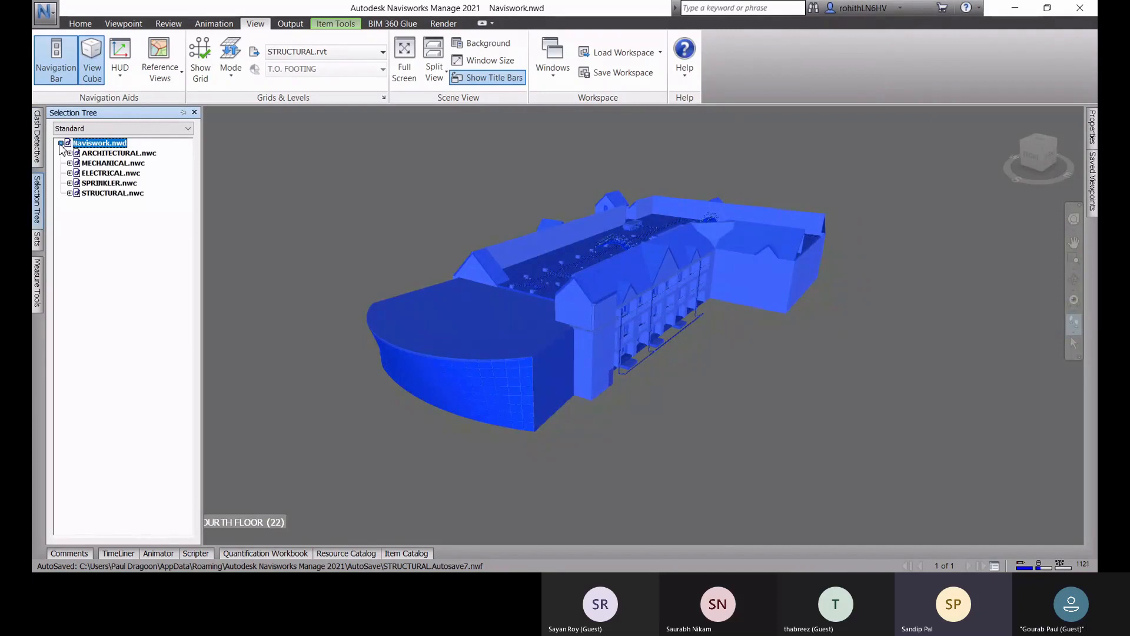
{"action": "left_click", "coordinate": [101, 154]}
{"action": "left_click", "coordinate": [107, 164]}
{"action": "left_click", "coordinate": [108, 174]}
{"action": "left_click", "coordinate": [111, 184]}
{"action": "left_click", "coordinate": [100, 194]}
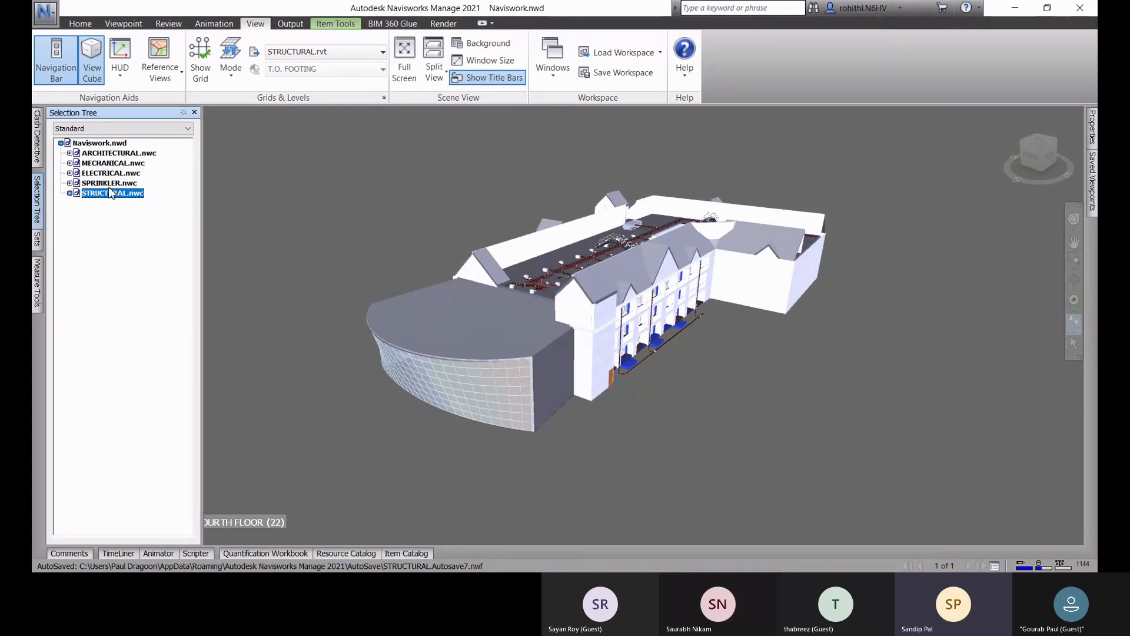
{"action": "left_click", "coordinate": [111, 184]}
{"action": "left_click", "coordinate": [113, 173]}
{"action": "left_click", "coordinate": [115, 164]}
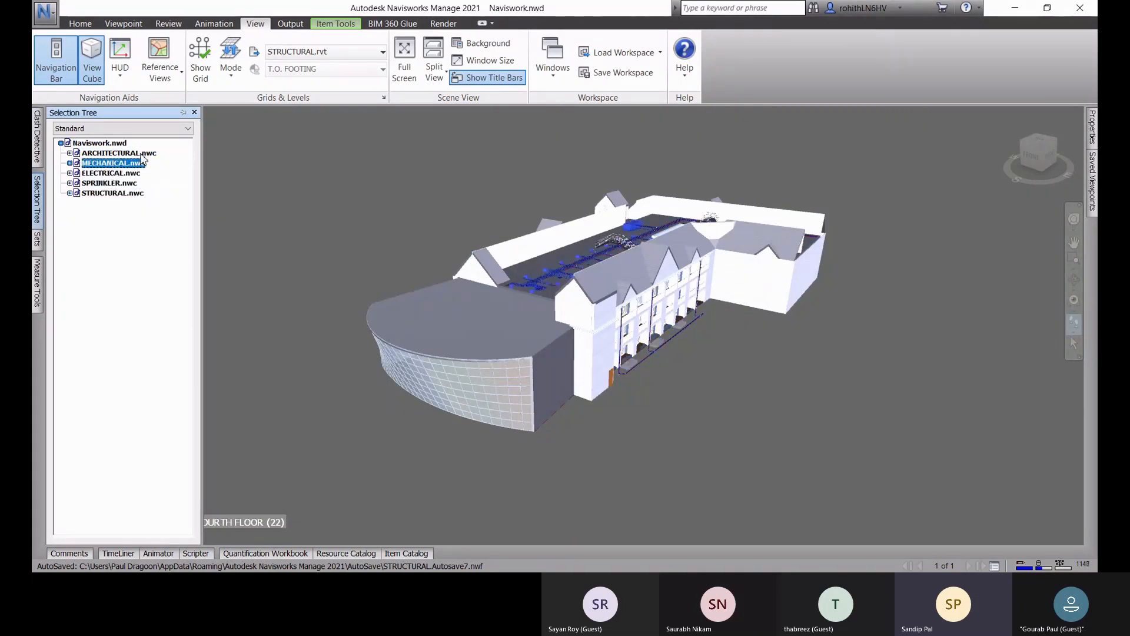
{"action": "left_click", "coordinate": [141, 154]}
{"action": "left_click", "coordinate": [116, 163]}
{"action": "left_click", "coordinate": [113, 173]}
{"action": "left_click", "coordinate": [111, 183]}
{"action": "left_click", "coordinate": [95, 194]}
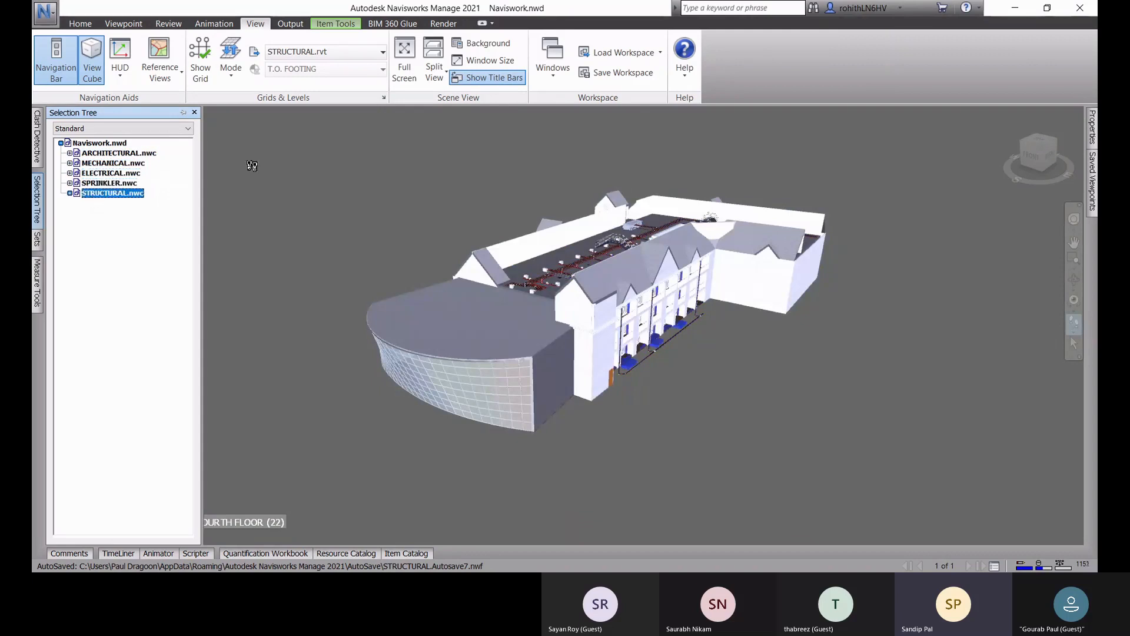
Step: Select the whole Naviswork.nwd model and set up its quantification project with catalog None, metric units and the default takeoff properties
{"action": "left_click", "coordinate": [88, 143]}
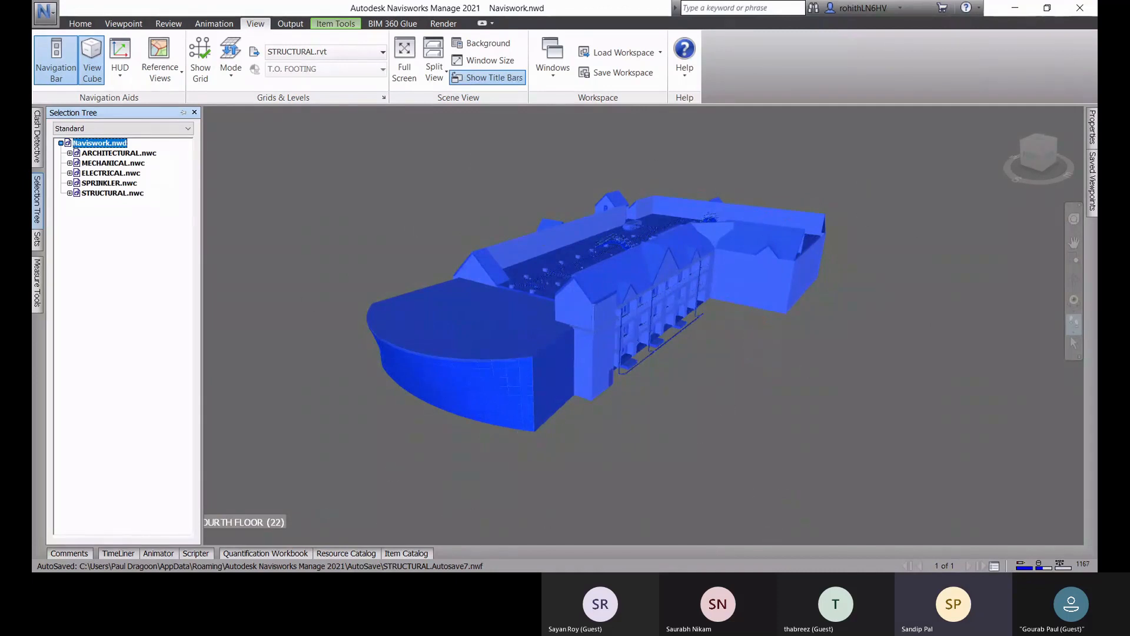
{"action": "left_click", "coordinate": [283, 555]}
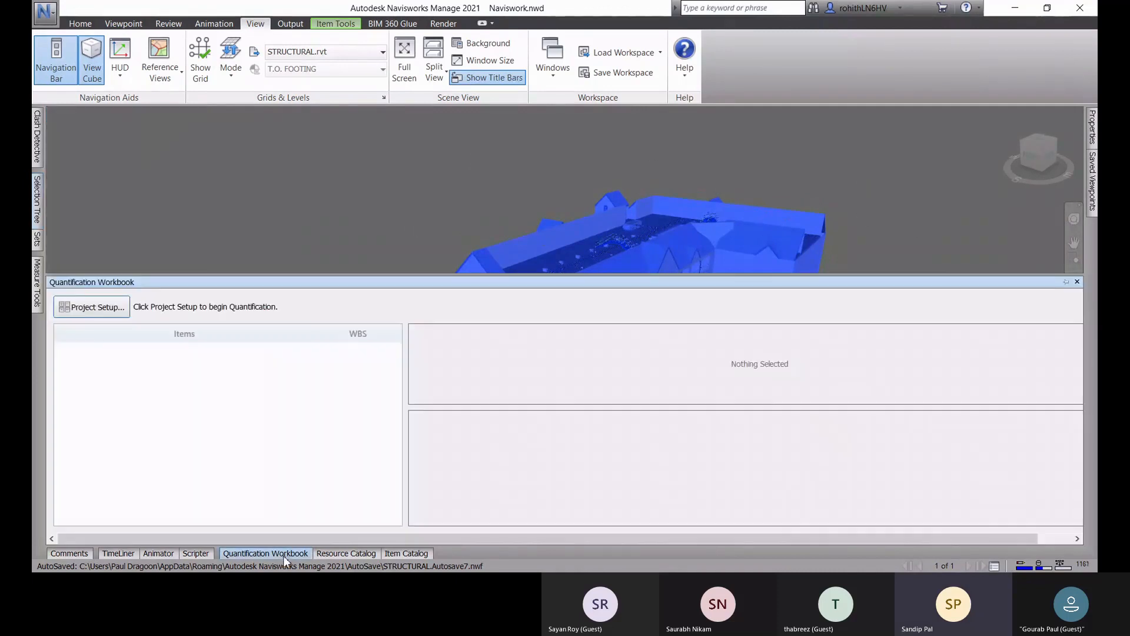
{"action": "left_click", "coordinate": [98, 308]}
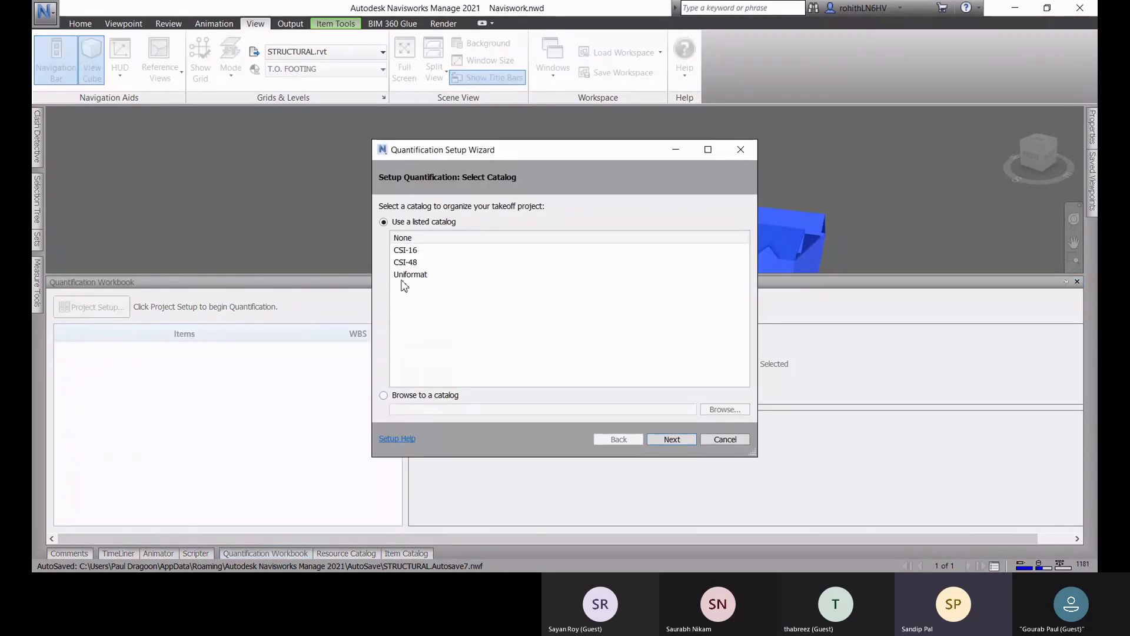
{"action": "left_click", "coordinate": [406, 238]}
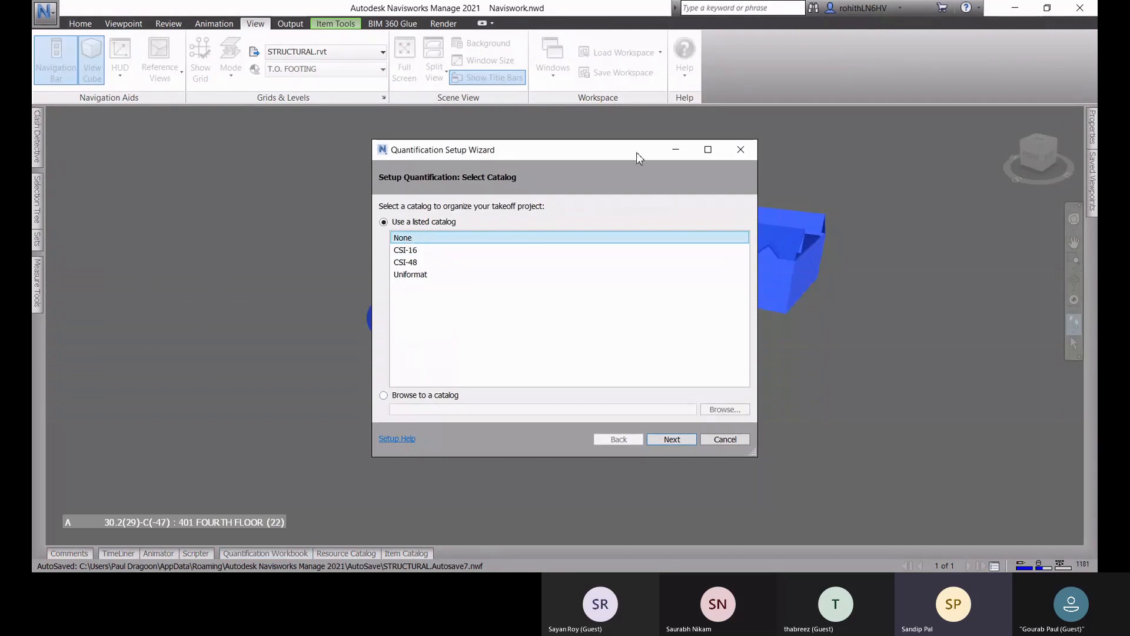
{"action": "left_click_drag", "start_coordinate": [637, 153], "coordinate": [457, 156]}
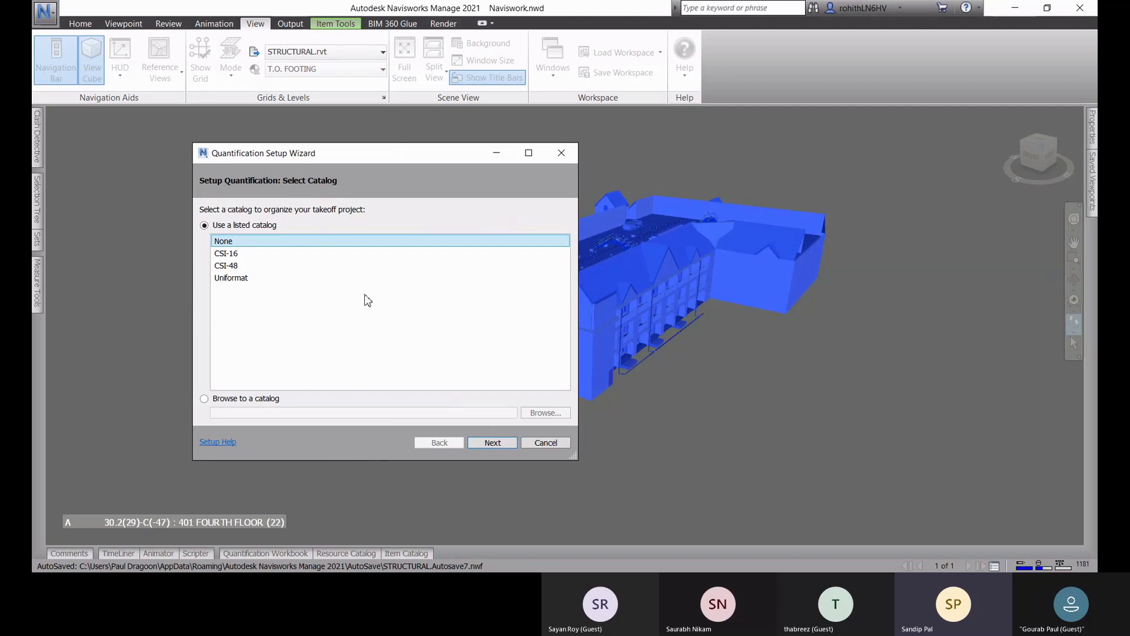
{"action": "left_click", "coordinate": [492, 442]}
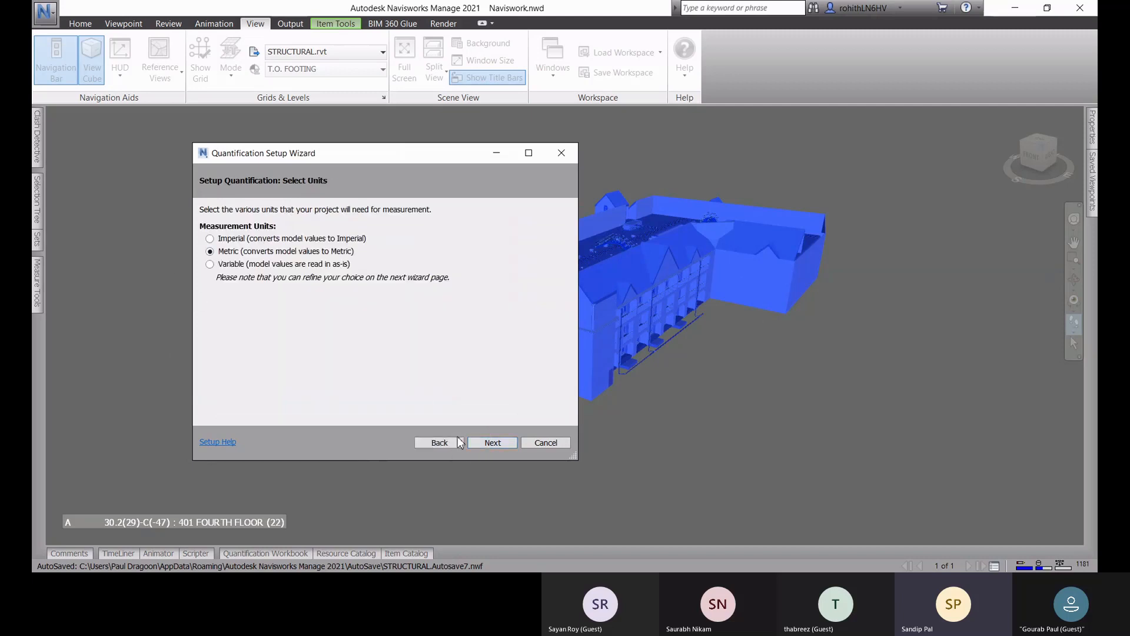
{"action": "left_click", "coordinate": [492, 443]}
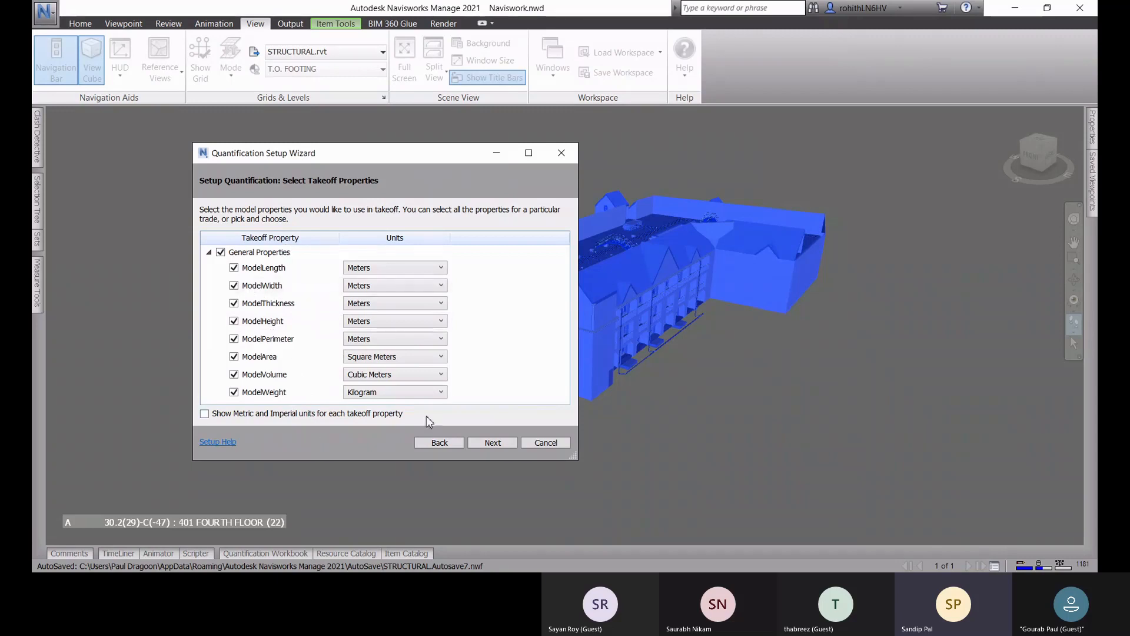
{"action": "left_click", "coordinate": [493, 443]}
{"action": "left_click", "coordinate": [494, 444]}
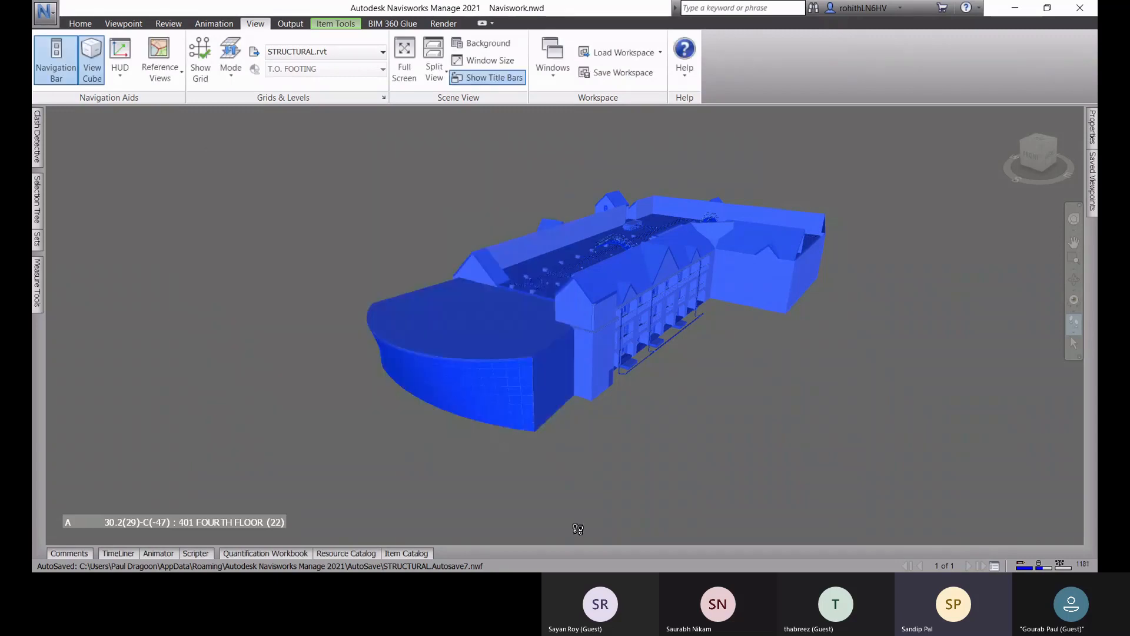
{"action": "left_click", "coordinate": [283, 554]}
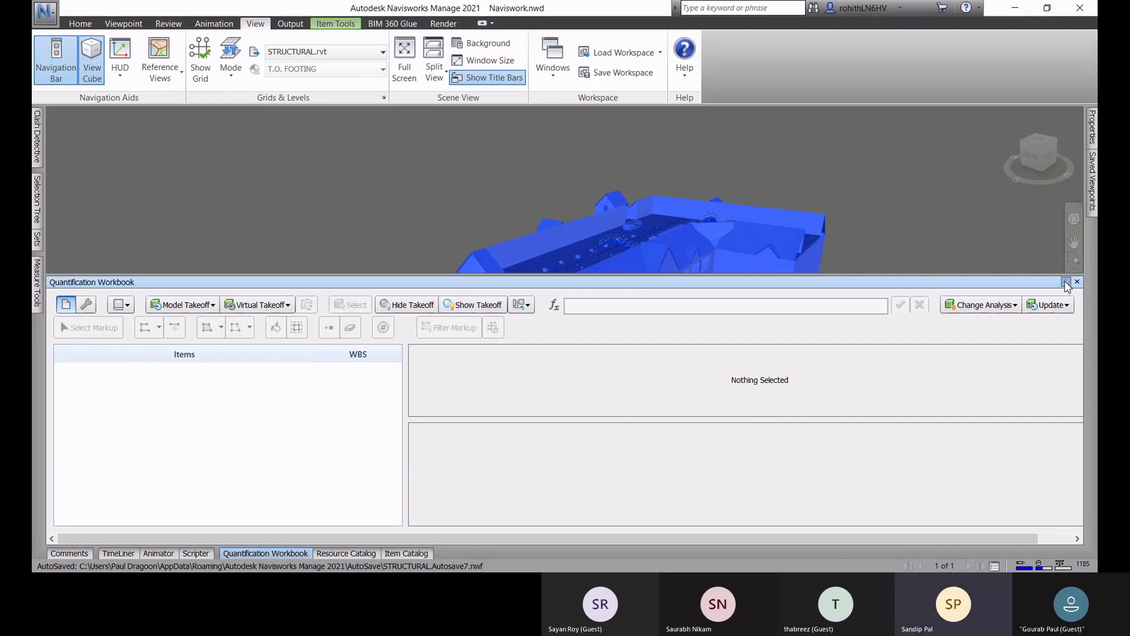
{"action": "left_click", "coordinate": [1067, 283]}
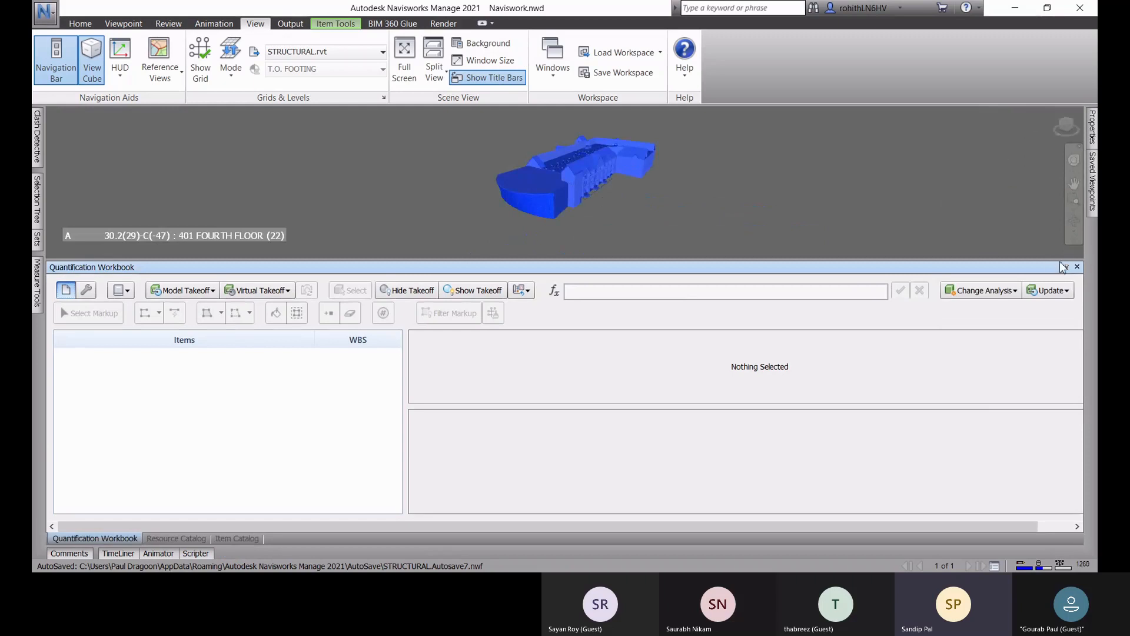
{"action": "left_click", "coordinate": [1069, 266]}
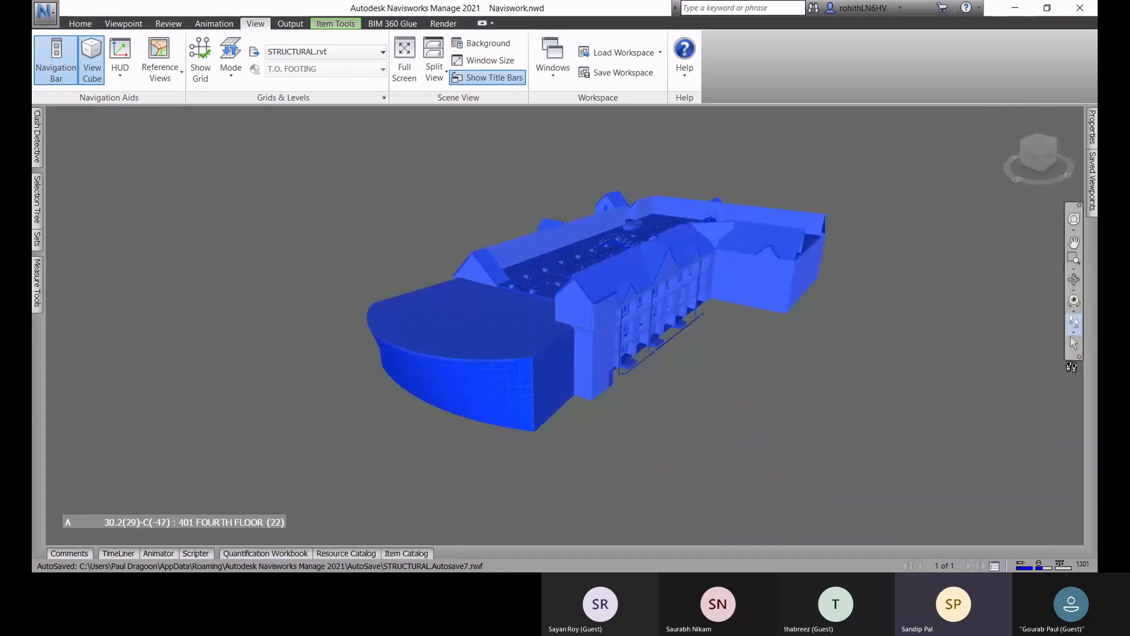
Step: Take off the selected whole Naviswork.nwd model to a new catalog item in the Quantification Workbook
{"action": "left_click", "coordinate": [266, 553]}
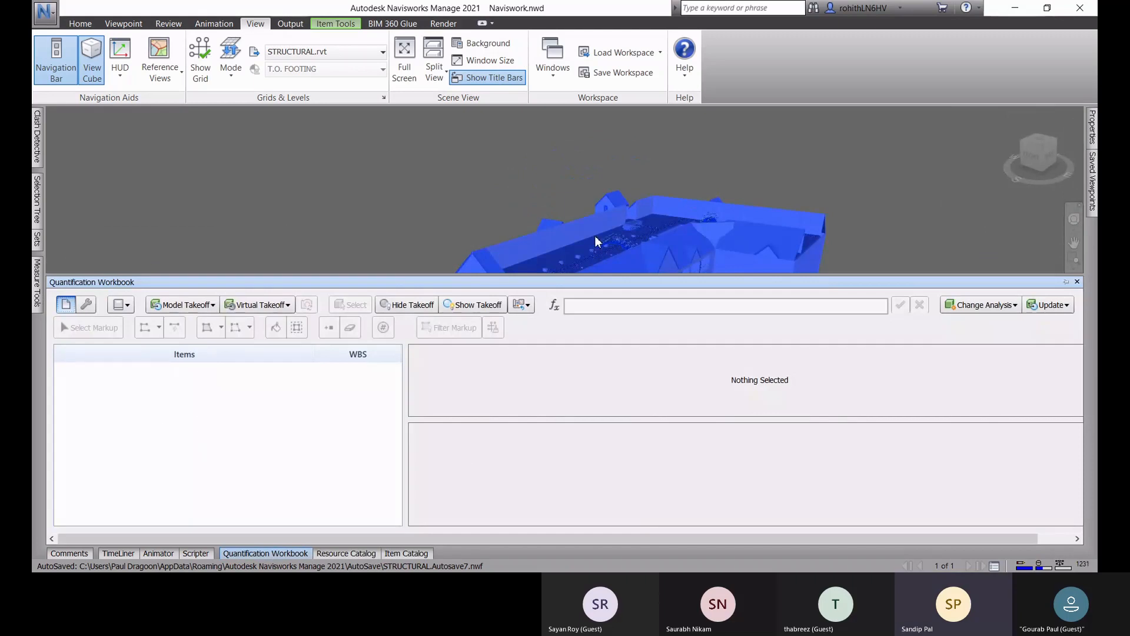
{"action": "right_click", "coordinate": [578, 240]}
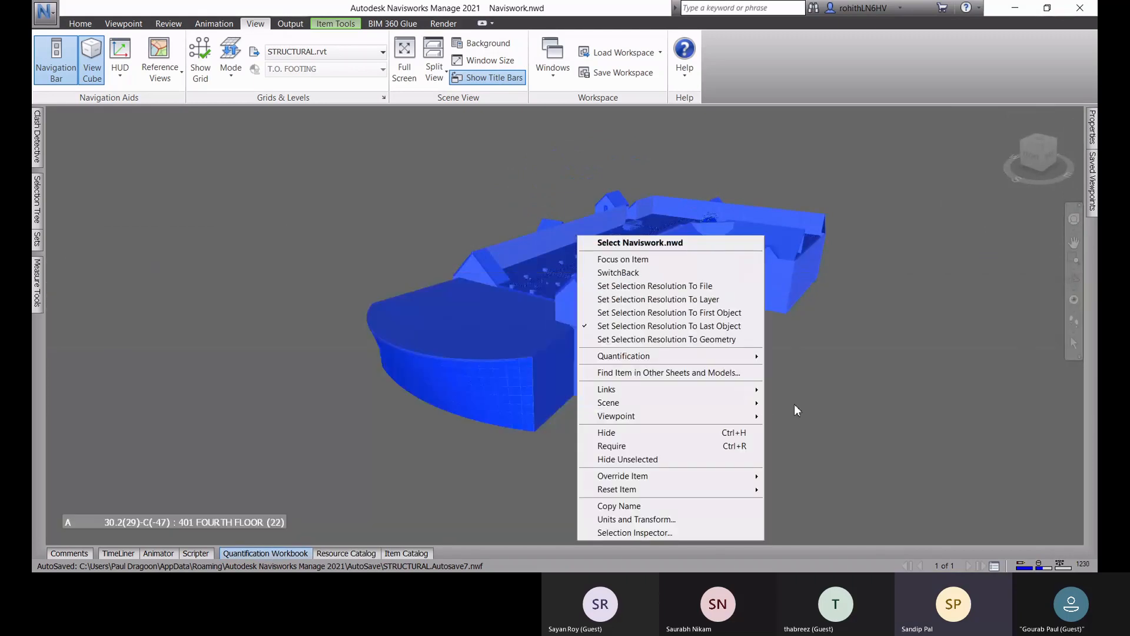
{"action": "mouse_move", "coordinate": [708, 363]}
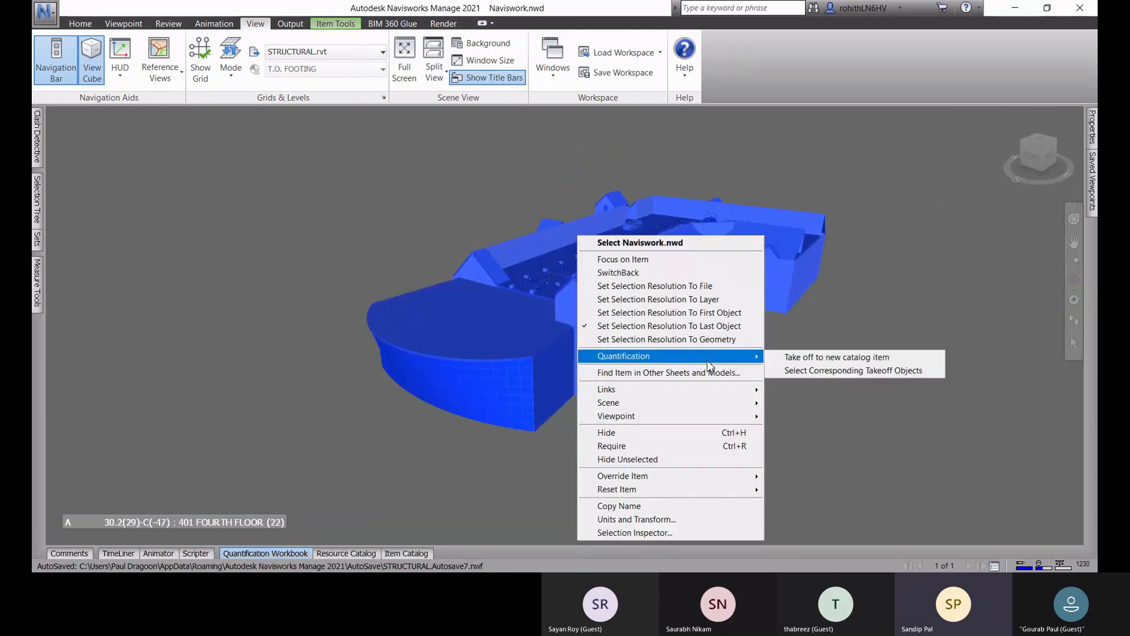
{"action": "left_click", "coordinate": [799, 361]}
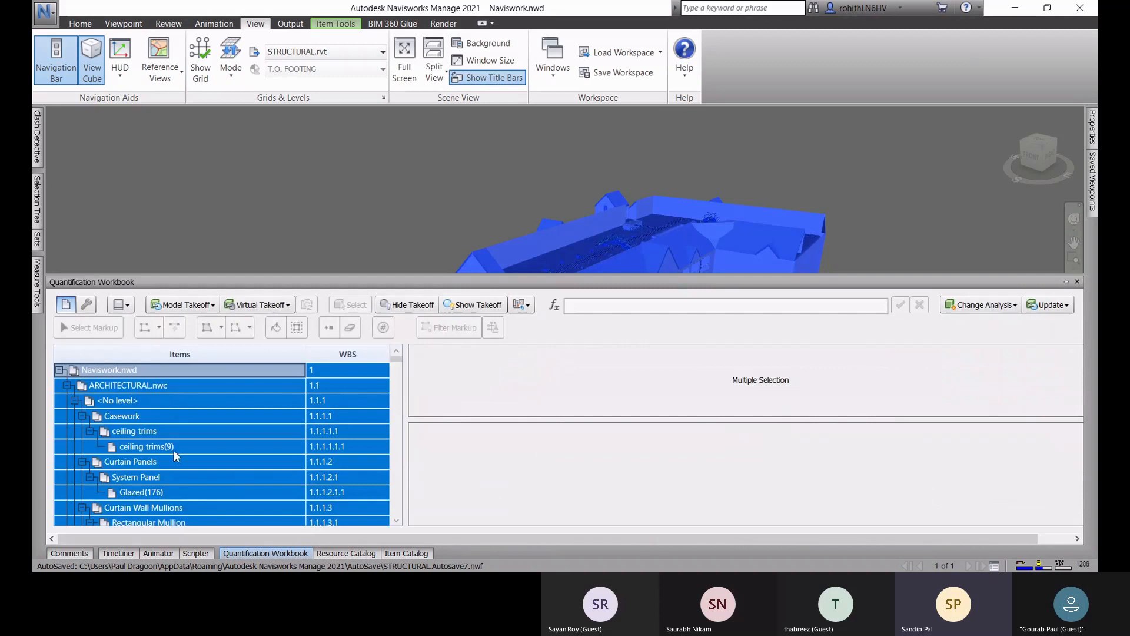
Step: Examine the takeoff item hierarchy of Naviswork.nwd, including ARCHITECTURAL.nwc, its <No level> group, Curtain Panels and the items further down
{"action": "left_click", "coordinate": [115, 387]}
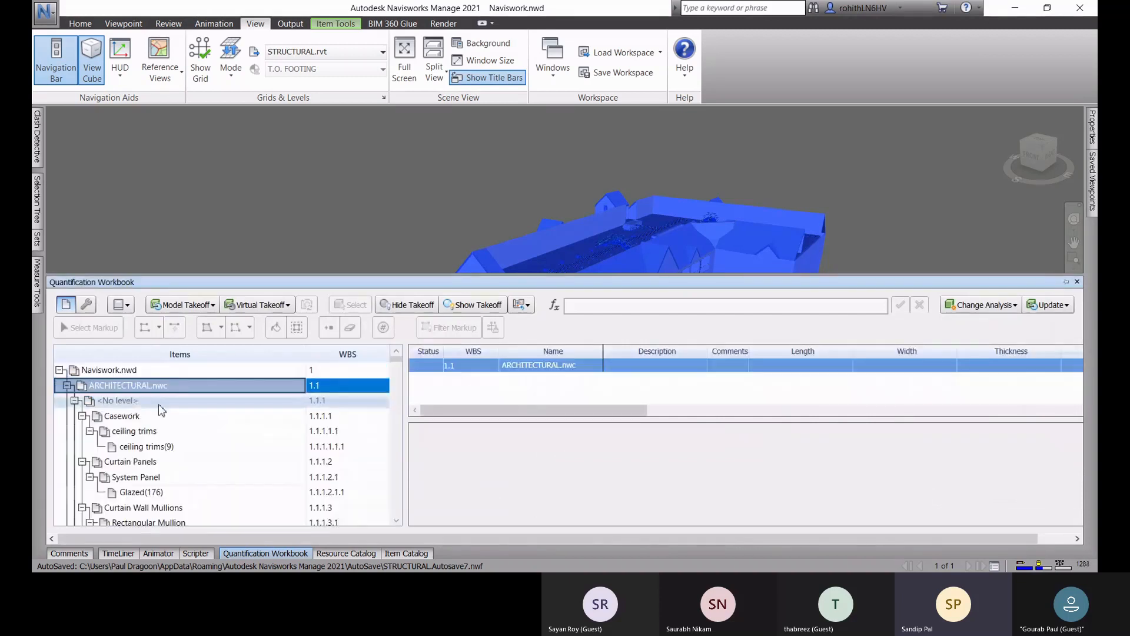
{"action": "left_click", "coordinate": [133, 403]}
{"action": "left_click", "coordinate": [132, 462]}
{"action": "scroll", "coordinate": [144, 488], "scroll_direction": "down", "scroll_amount": 15}
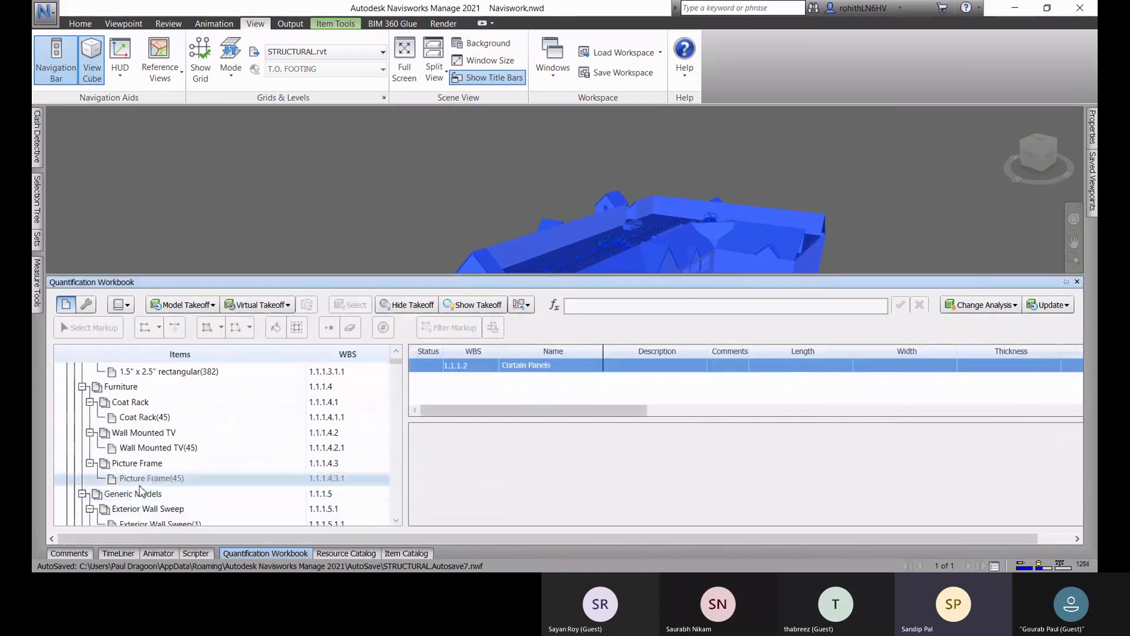
{"action": "scroll", "coordinate": [145, 488], "scroll_direction": "down", "scroll_amount": 15}
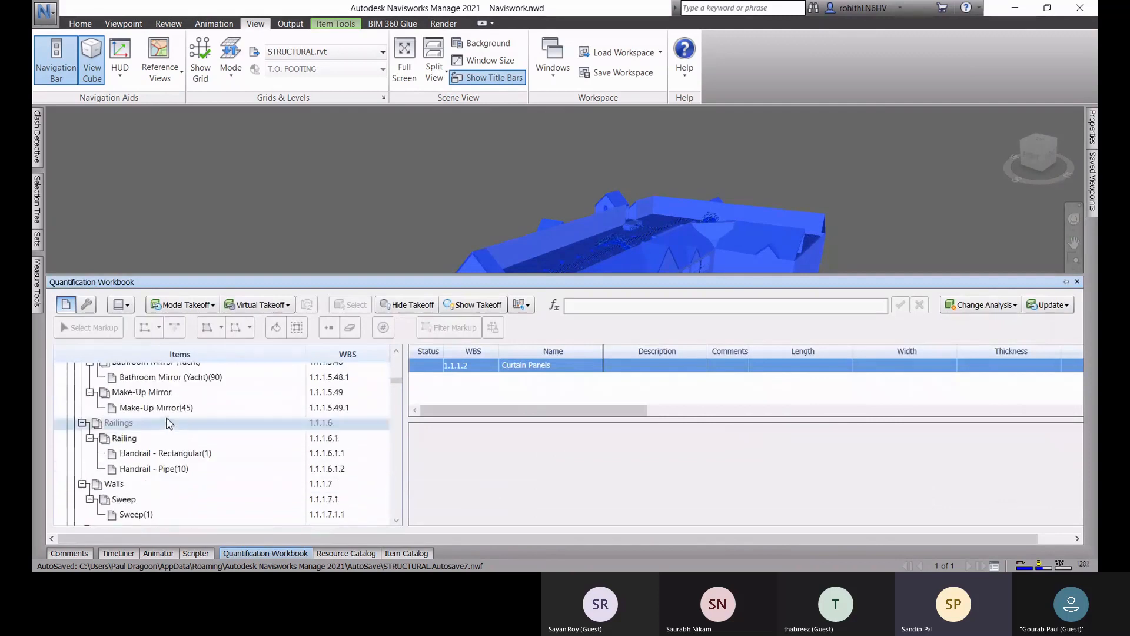
{"action": "scroll", "coordinate": [201, 448], "scroll_direction": "down", "scroll_amount": 15}
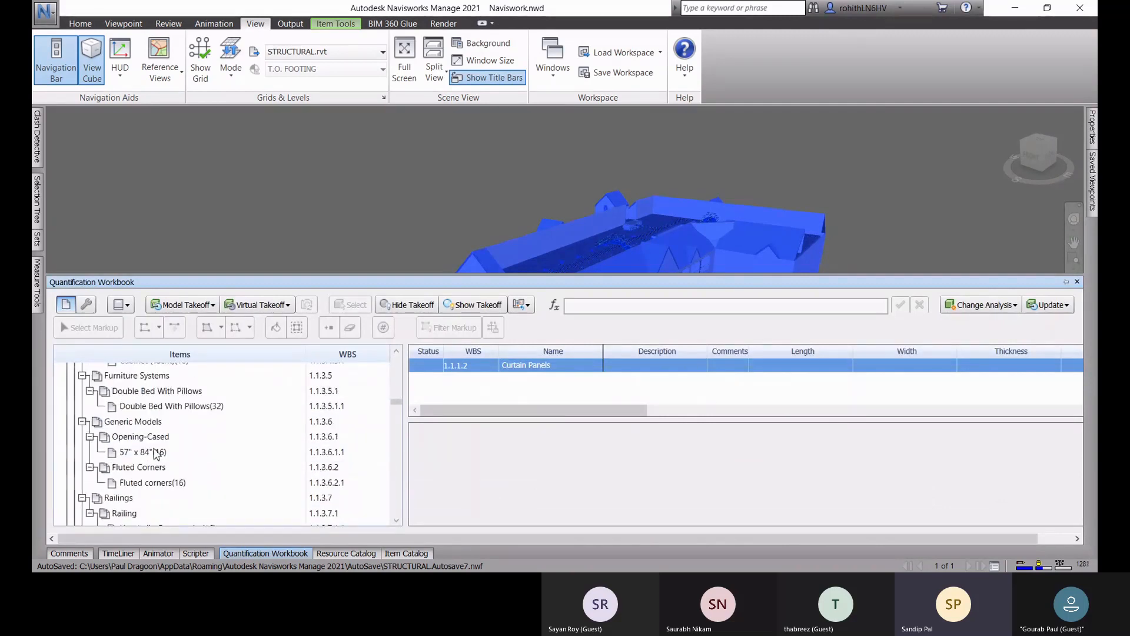
{"action": "scroll", "coordinate": [163, 432], "scroll_direction": "down", "scroll_amount": 10}
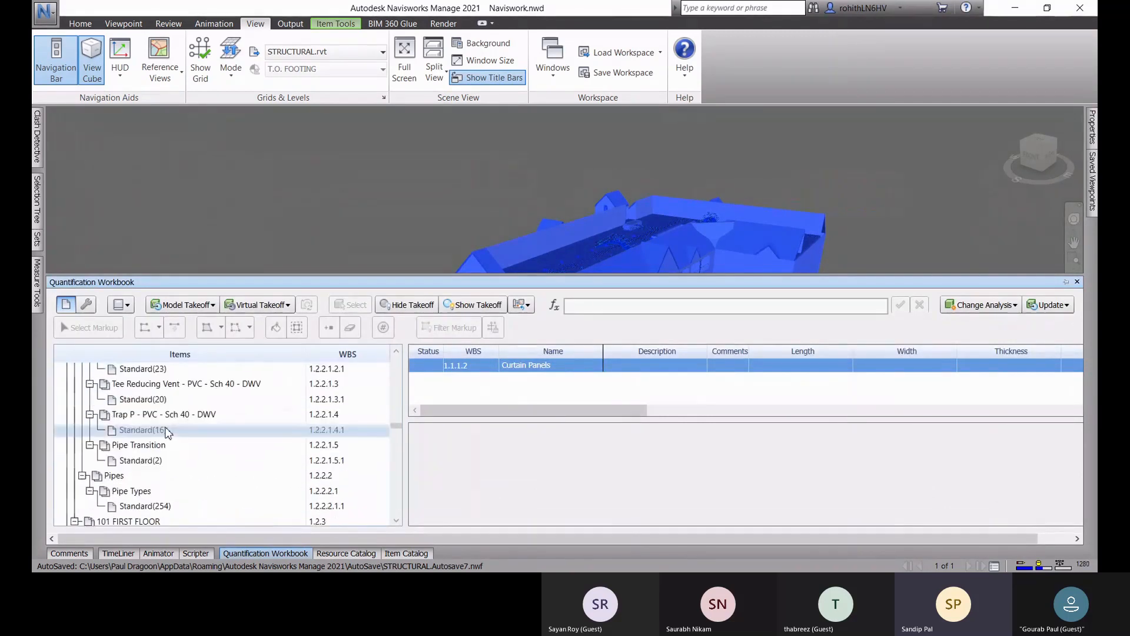
{"action": "scroll", "coordinate": [198, 526], "scroll_direction": "down", "scroll_amount": 8}
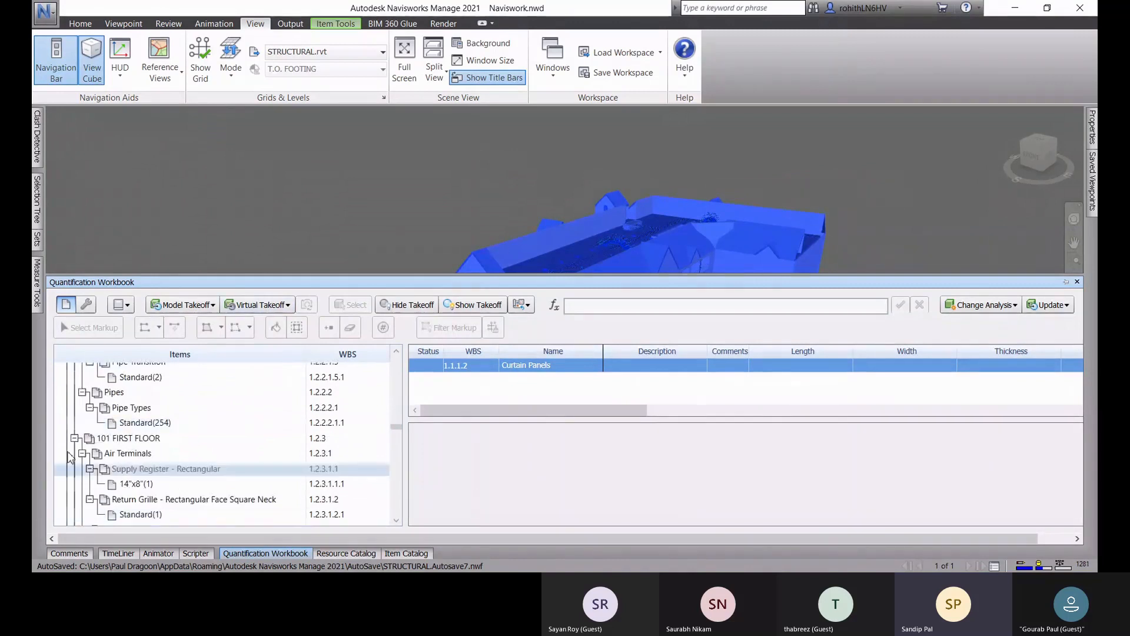
{"action": "scroll", "coordinate": [189, 430], "scroll_direction": "down", "scroll_amount": 3}
{"action": "scroll", "coordinate": [179, 431], "scroll_direction": "up", "scroll_amount": 20}
{"action": "scroll", "coordinate": [178, 432], "scroll_direction": "up", "scroll_amount": 15}
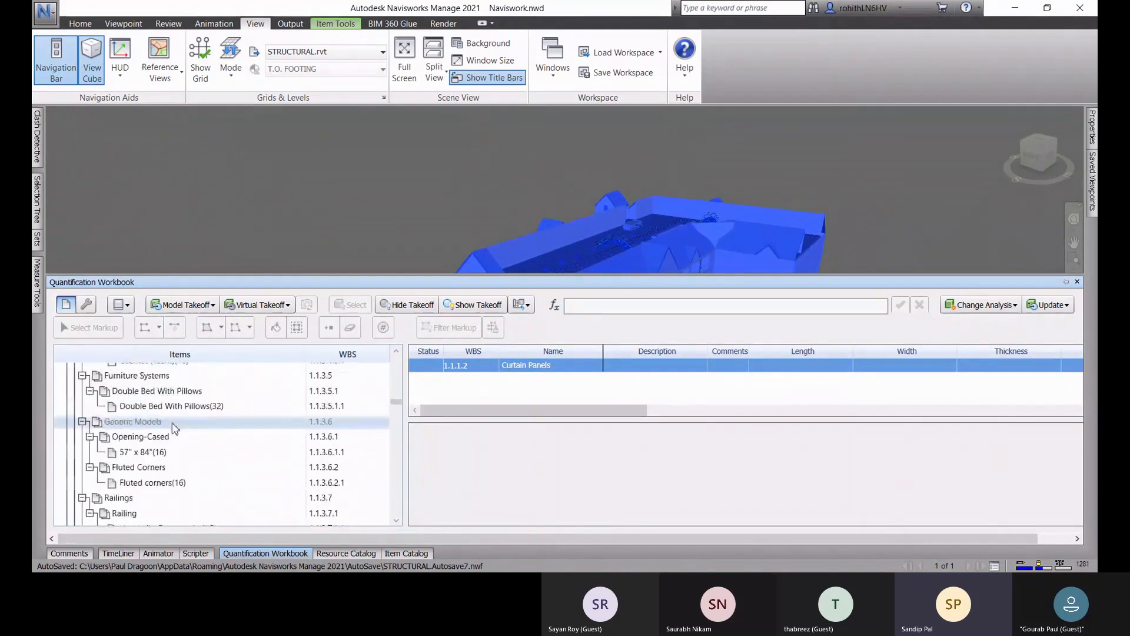
{"action": "scroll", "coordinate": [177, 433], "scroll_direction": "up", "scroll_amount": 15}
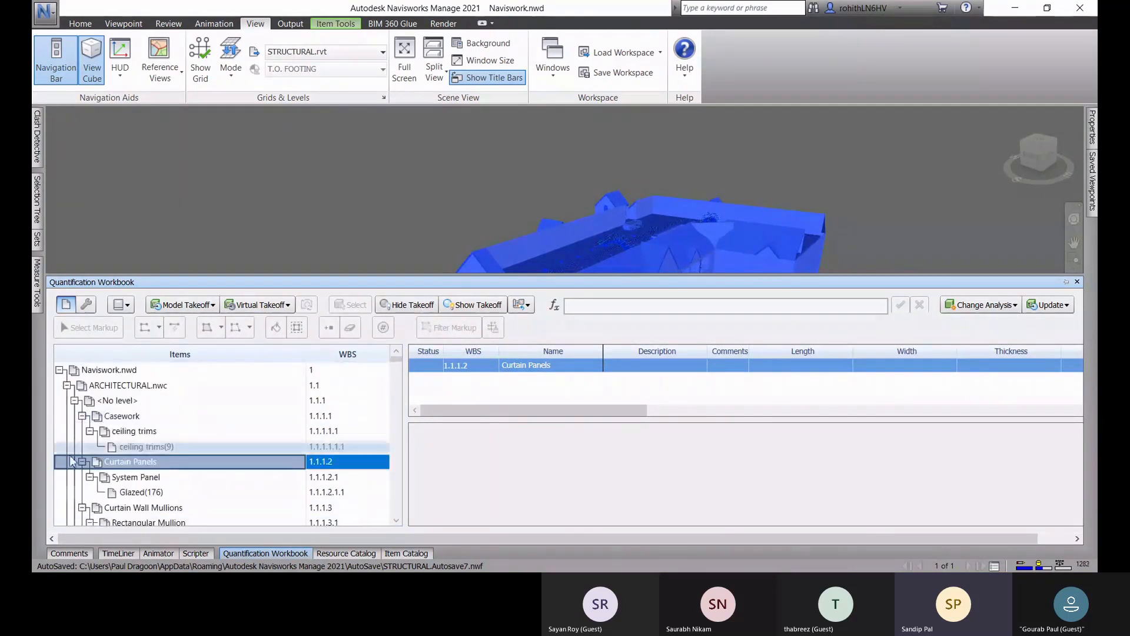
Step: Display the takeoff quantities of the ceiling trims and look through the items from the baseboards to the furniture
{"action": "left_click", "coordinate": [150, 433]}
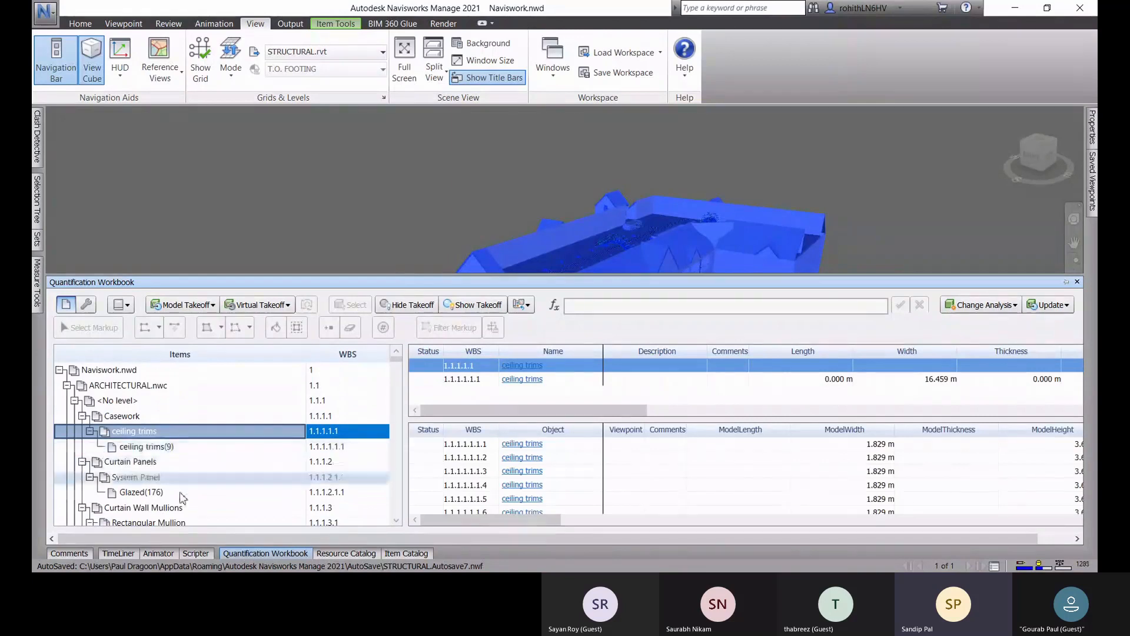
{"action": "scroll", "coordinate": [195, 519], "scroll_direction": "down", "scroll_amount": 4}
{"action": "scroll", "coordinate": [199, 506], "scroll_direction": "down", "scroll_amount": 10}
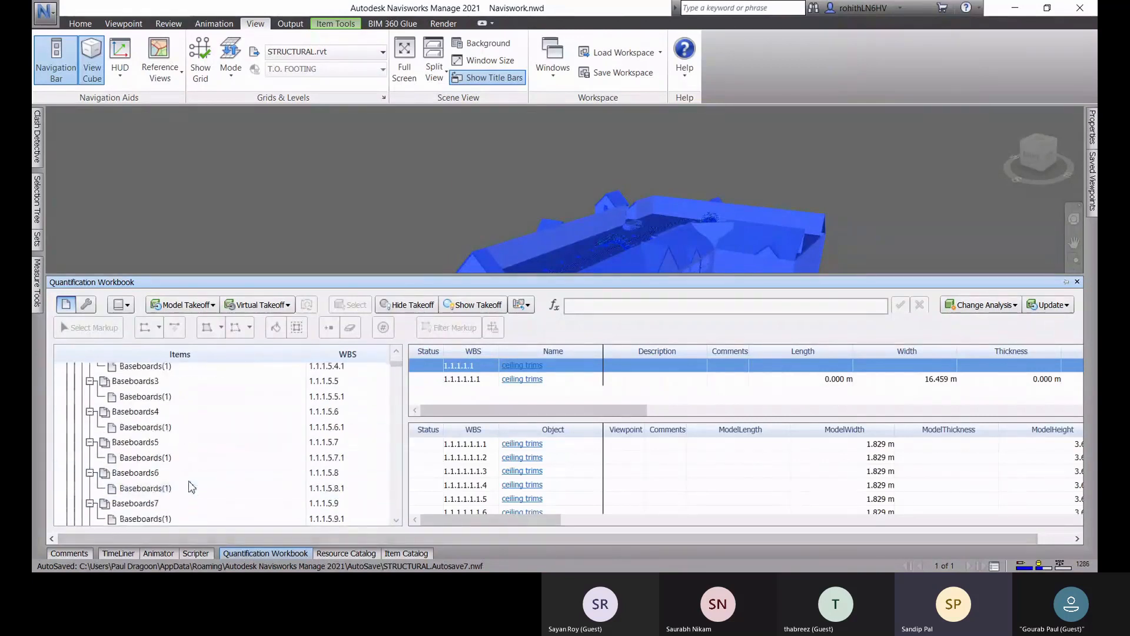
{"action": "scroll", "coordinate": [197, 462], "scroll_direction": "down", "scroll_amount": 10}
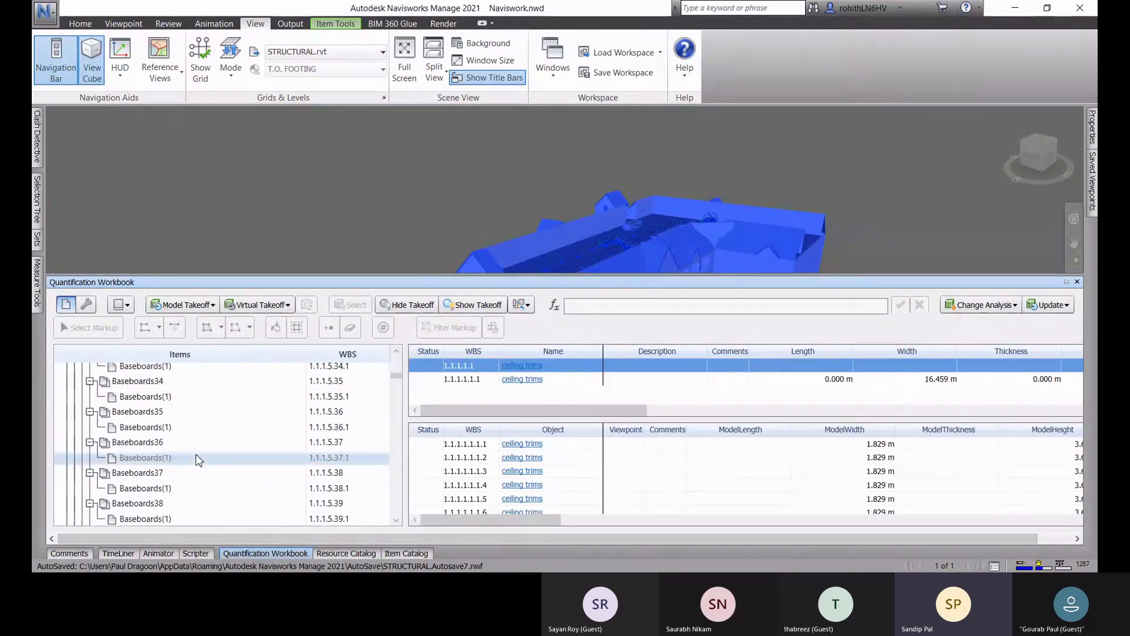
{"action": "scroll", "coordinate": [195, 462], "scroll_direction": "down", "scroll_amount": 2}
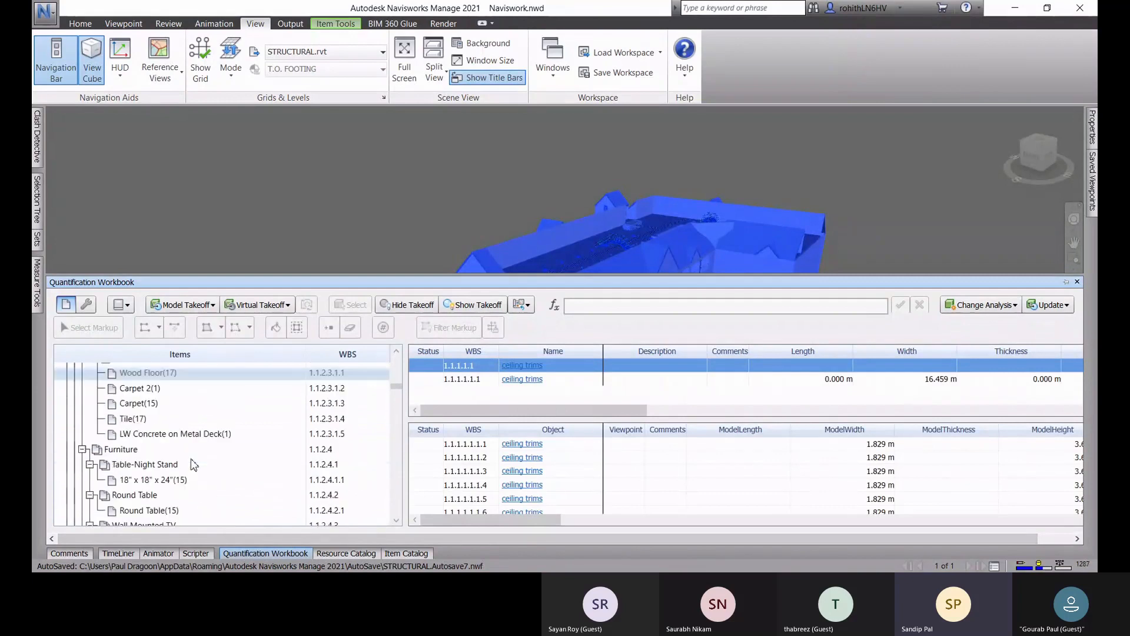
Step: Display the takeoff quantities of the Closet Door - 4' 9" item, and clear the model selection
{"action": "scroll", "coordinate": [191, 460], "scroll_direction": "up", "scroll_amount": 2}
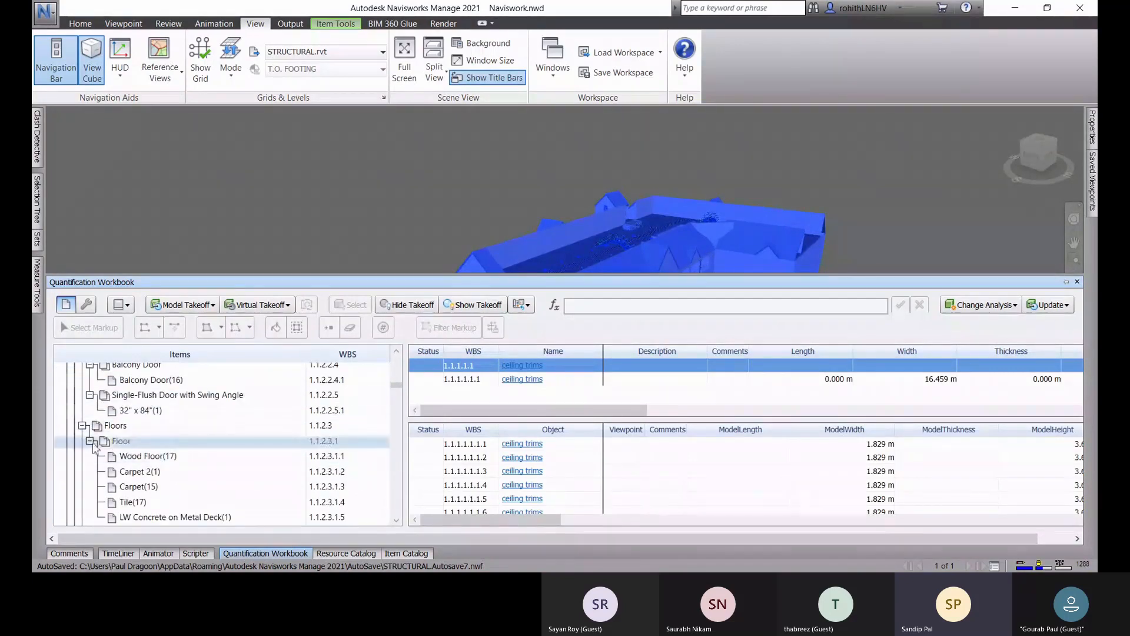
{"action": "scroll", "coordinate": [89, 448], "scroll_direction": "up", "scroll_amount": 2}
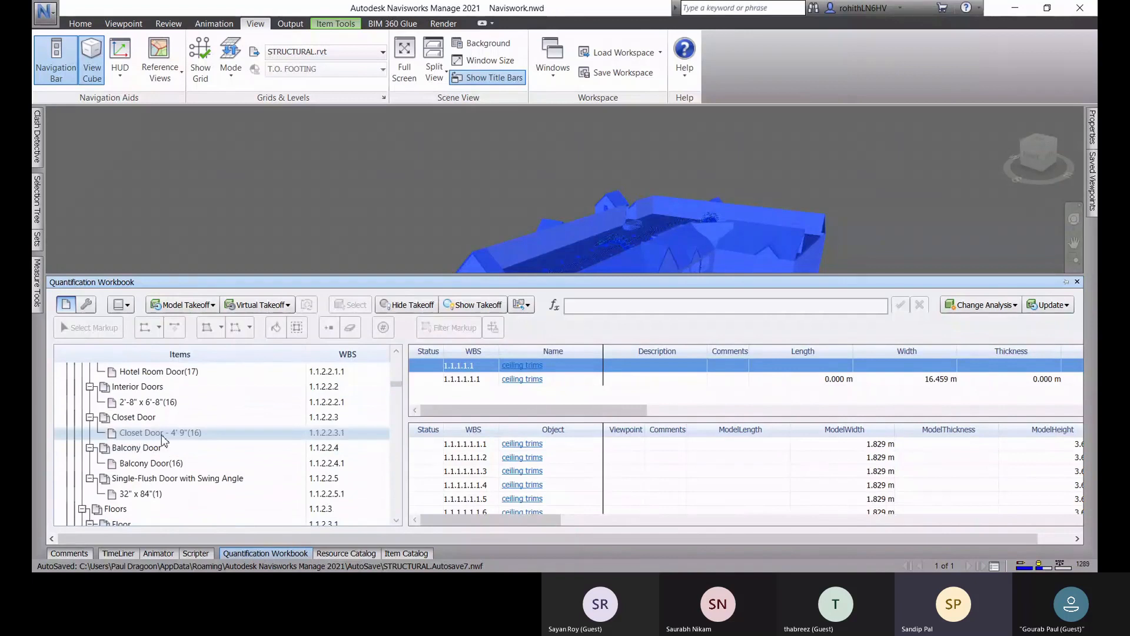
{"action": "left_click", "coordinate": [149, 437]}
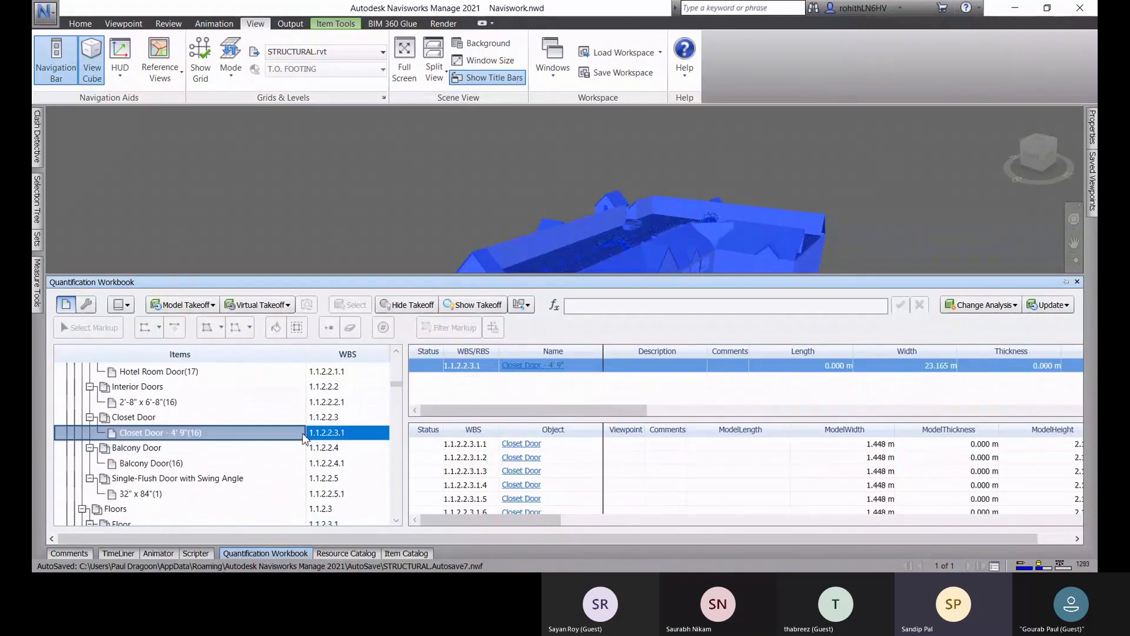
{"action": "middle_click_drag", "start_coordinate": [796, 240], "coordinate": [762, 128]}
{"action": "left_click", "coordinate": [863, 186]}
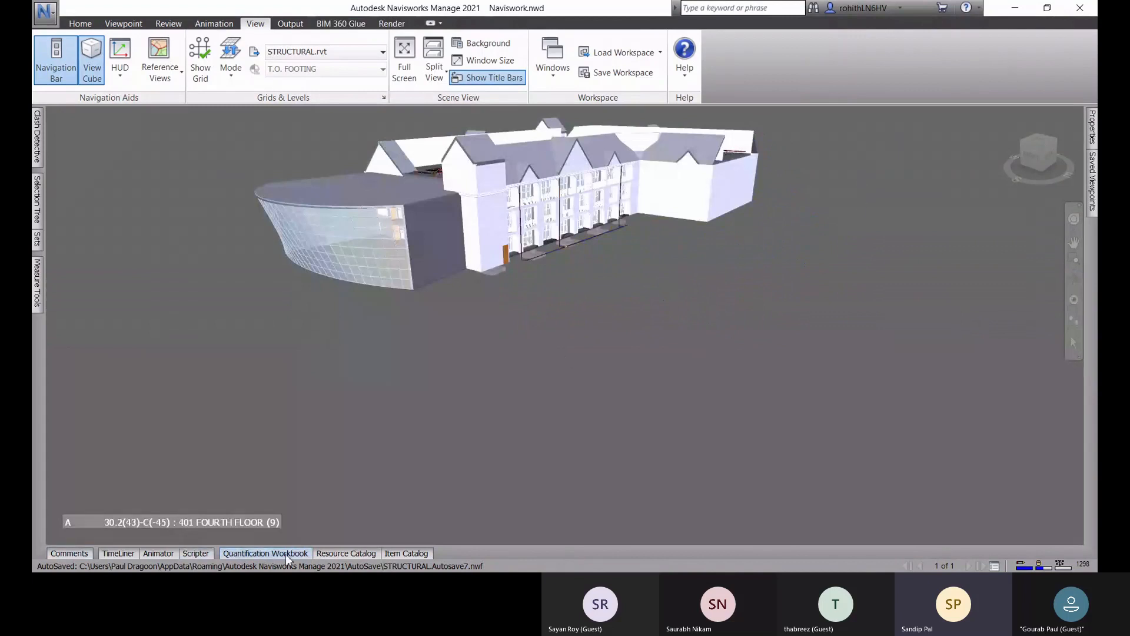
Step: Show the Quantification Workbook again and look through the takeoff rows of the Closet Door - 4' 9" item
{"action": "mouse_move", "coordinate": [285, 553]}
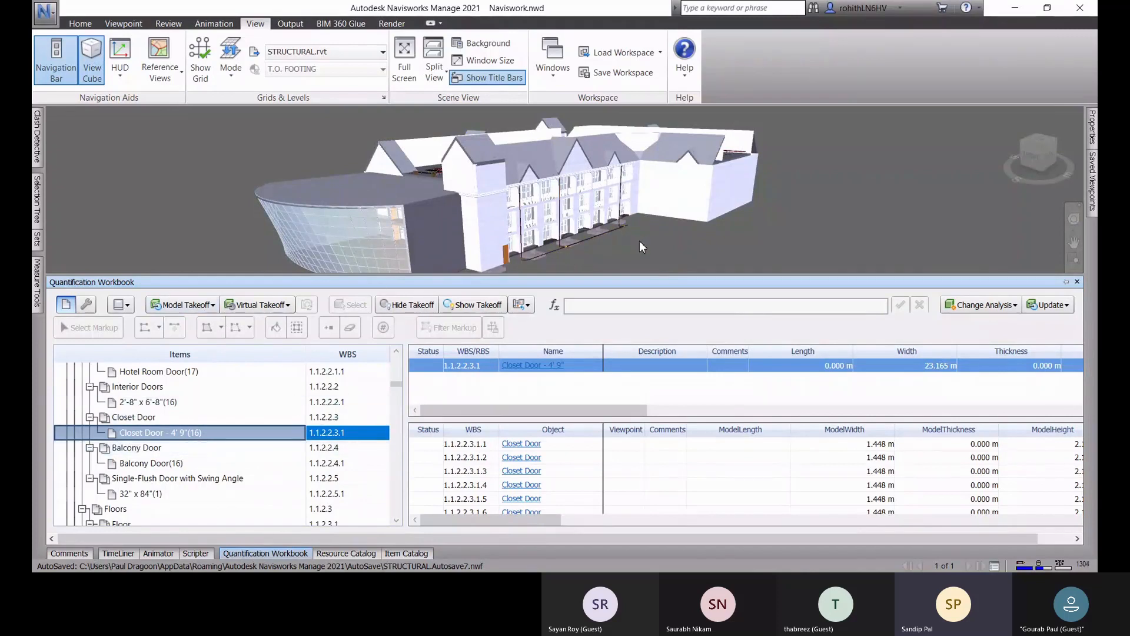
{"action": "middle_click_drag", "start_coordinate": [640, 241], "coordinate": [631, 228]}
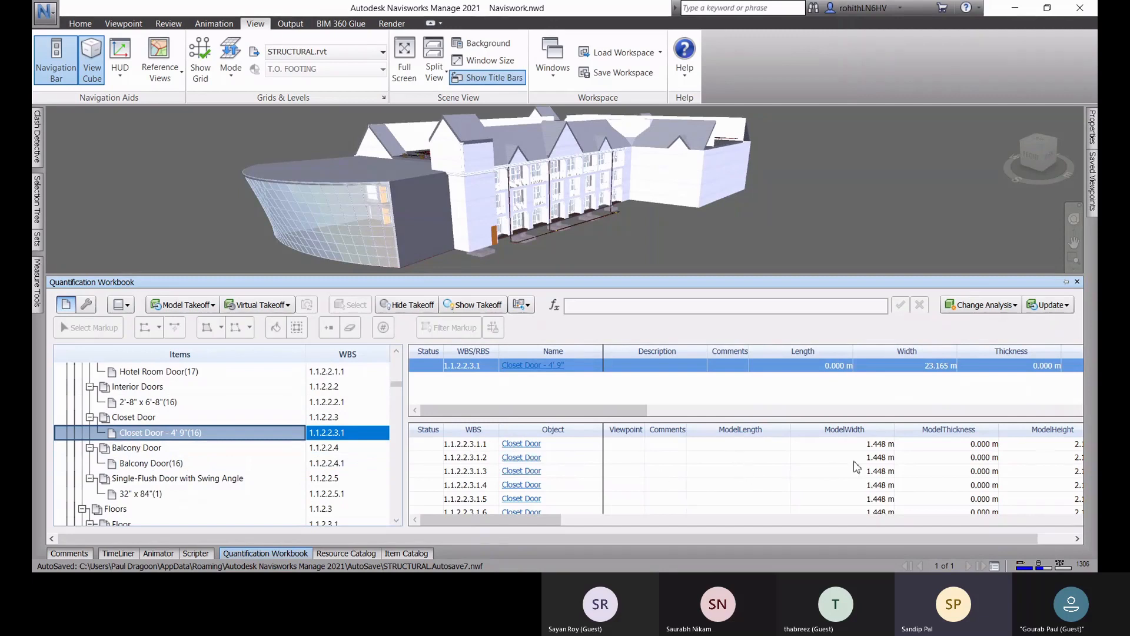
{"action": "scroll", "coordinate": [856, 466], "scroll_direction": "down", "scroll_amount": 2}
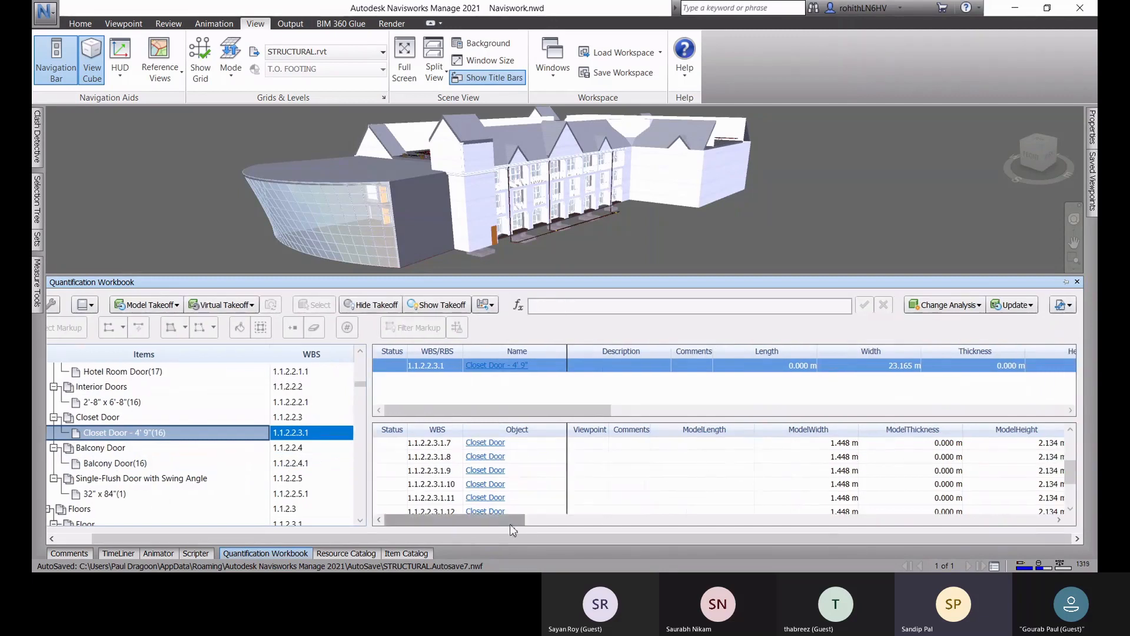
{"action": "left_click_drag", "start_coordinate": [494, 521], "coordinate": [467, 538]}
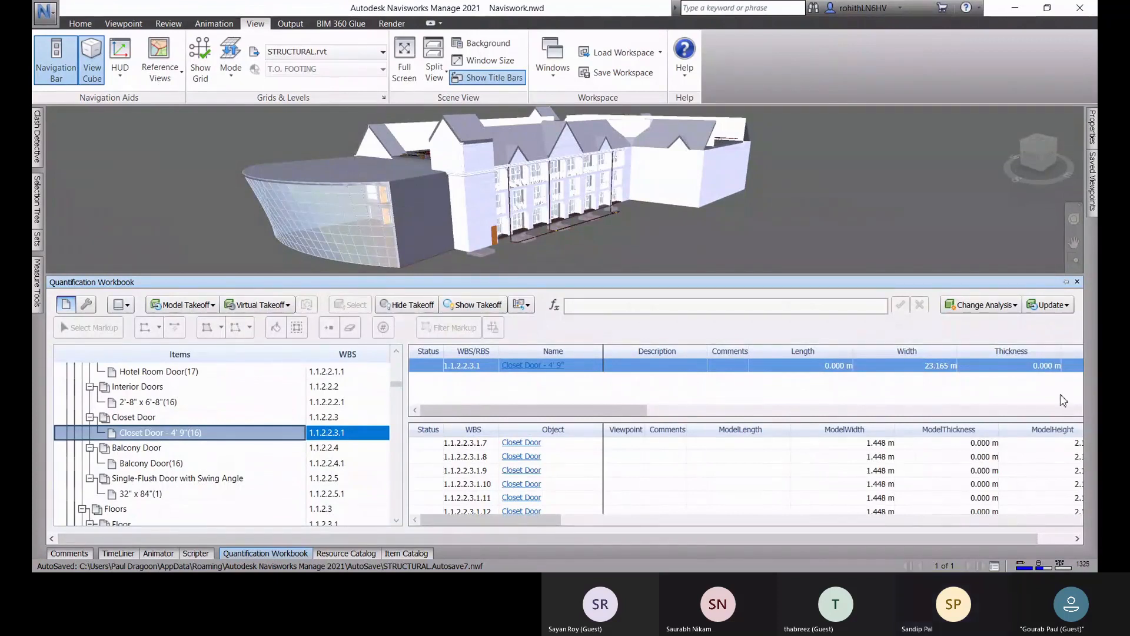
Step: Look at the workbook's options for updating takeoffs, reapplying model appearance, showing catalogs and creating virtual takeoffs
{"action": "left_click", "coordinate": [1072, 305]}
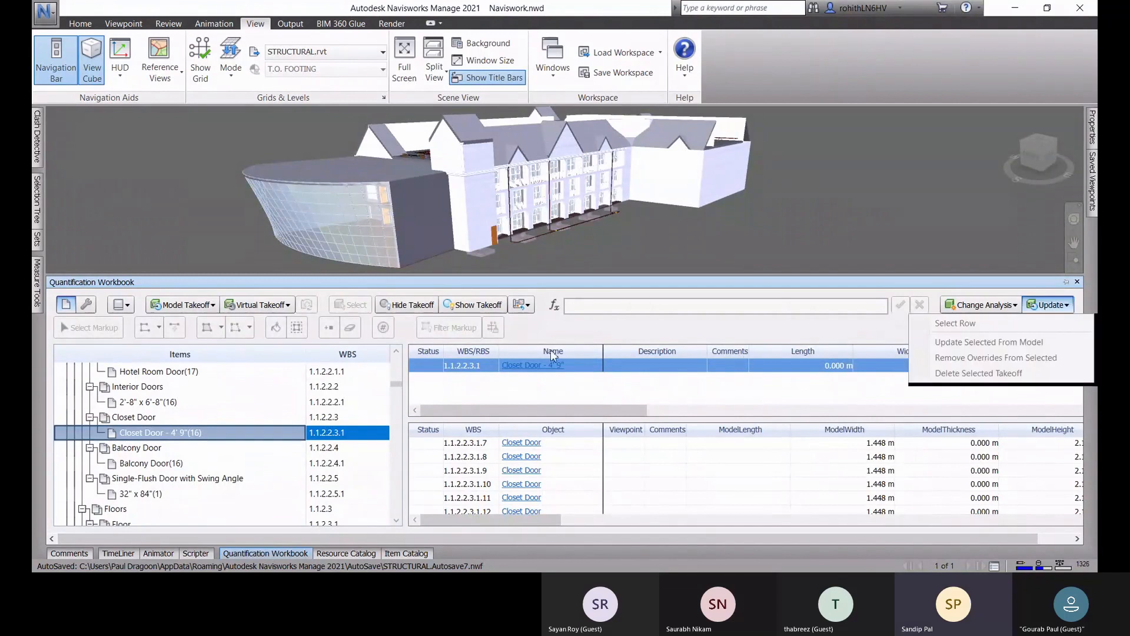
{"action": "left_click", "coordinate": [527, 306]}
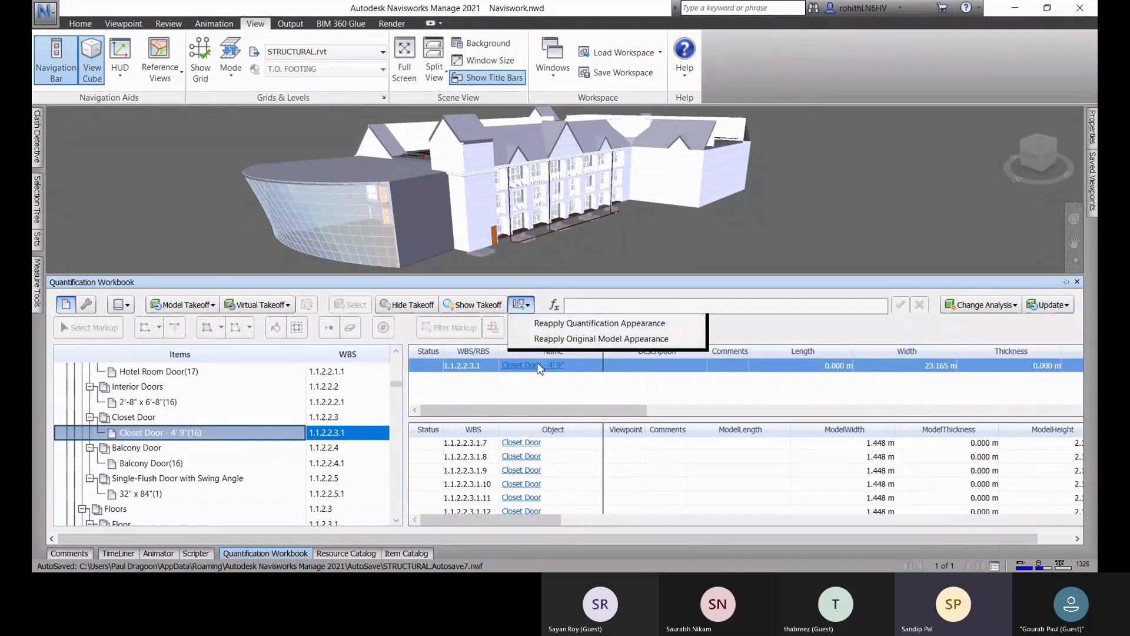
{"action": "left_click", "coordinate": [825, 328]}
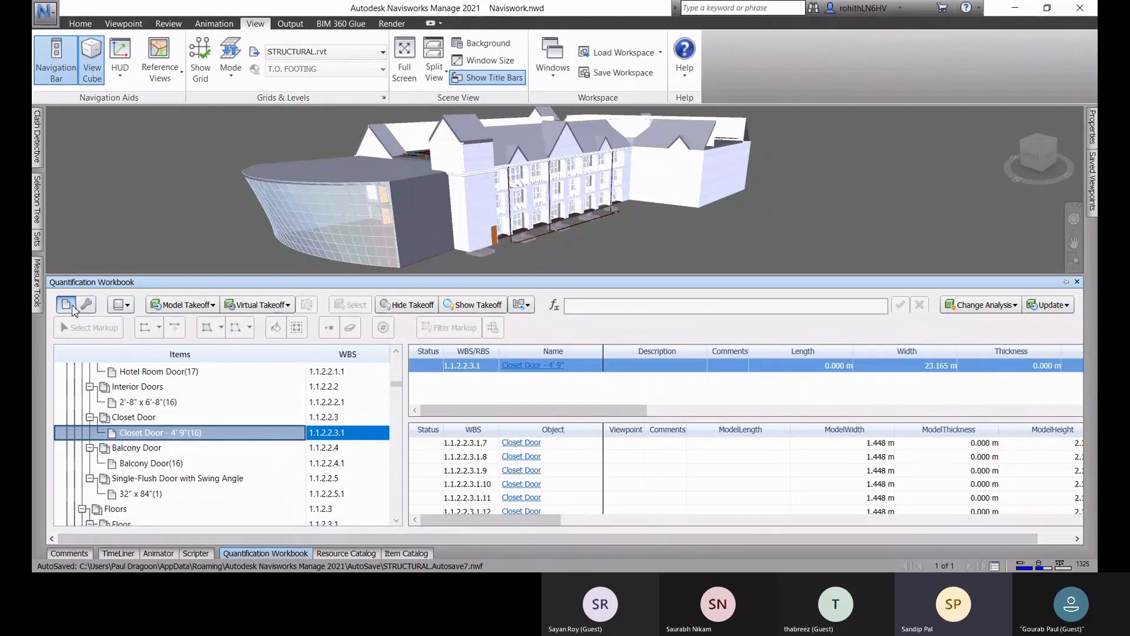
{"action": "left_click", "coordinate": [128, 305]}
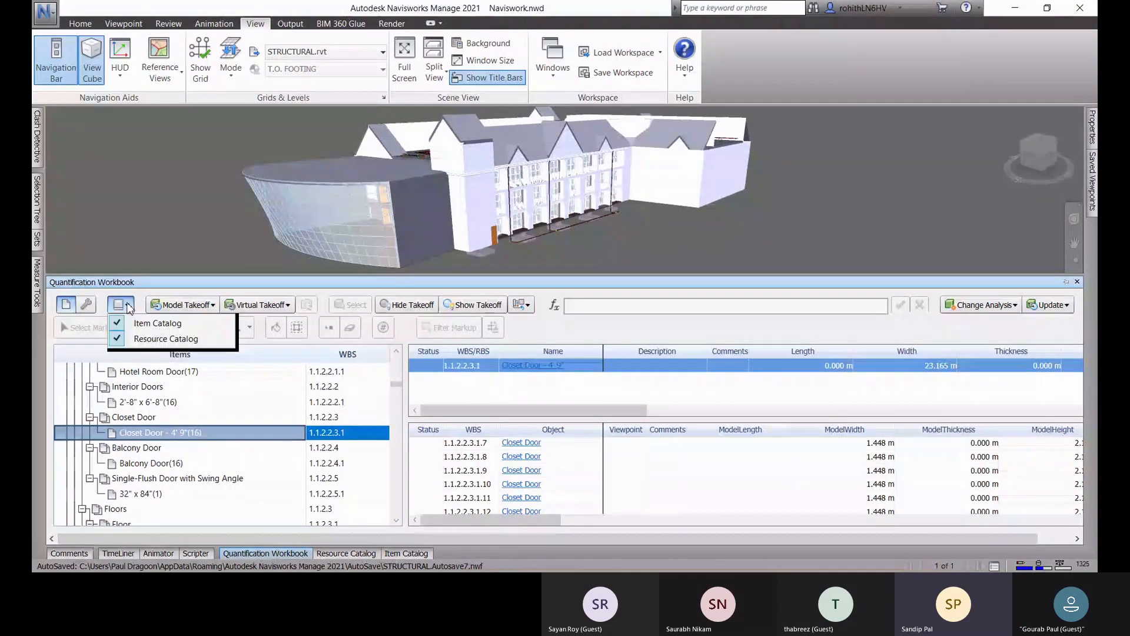
{"action": "mouse_move", "coordinate": [256, 305]}
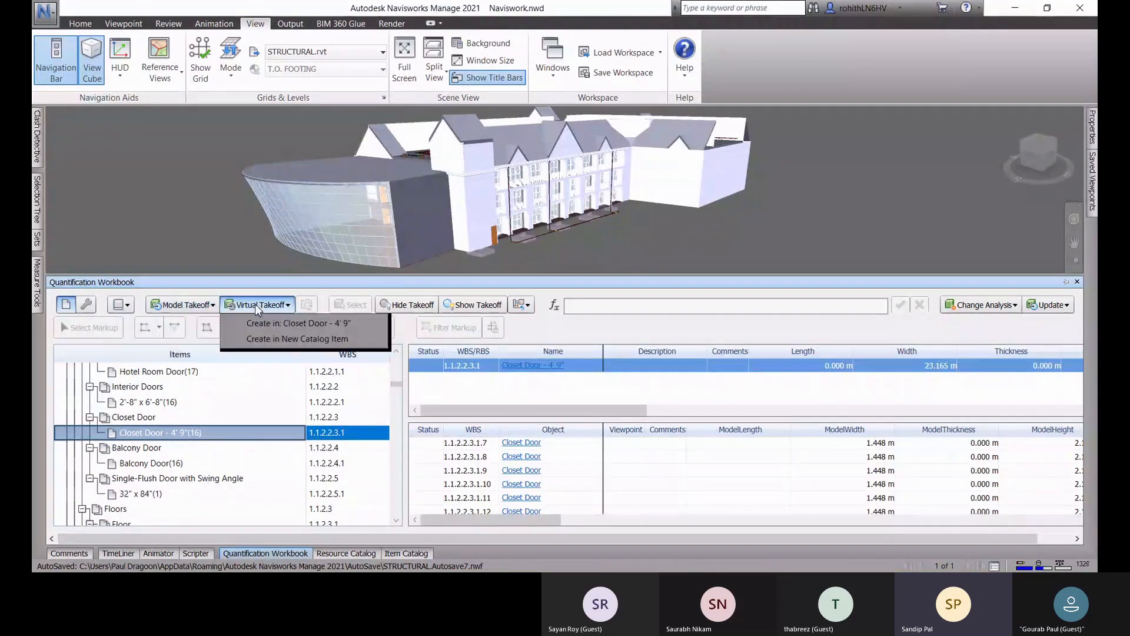
Step: Display the Interior Doors takeoff quantities across to the primary quantity, and return to the start of the Naviswork.nwd item hierarchy
{"action": "left_click", "coordinate": [247, 390]}
{"action": "left_click_drag", "start_coordinate": [550, 526], "coordinate": [1084, 524]}
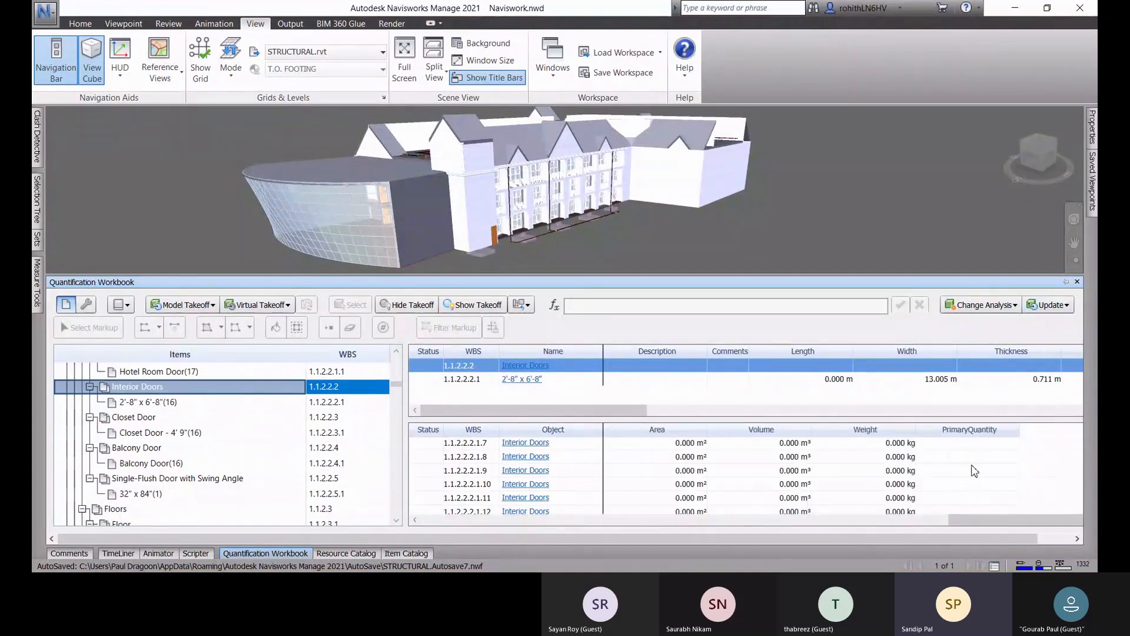
{"action": "left_click", "coordinate": [272, 556]}
{"action": "left_click", "coordinate": [272, 554]}
{"action": "scroll", "coordinate": [176, 442], "scroll_direction": "up", "scroll_amount": 10}
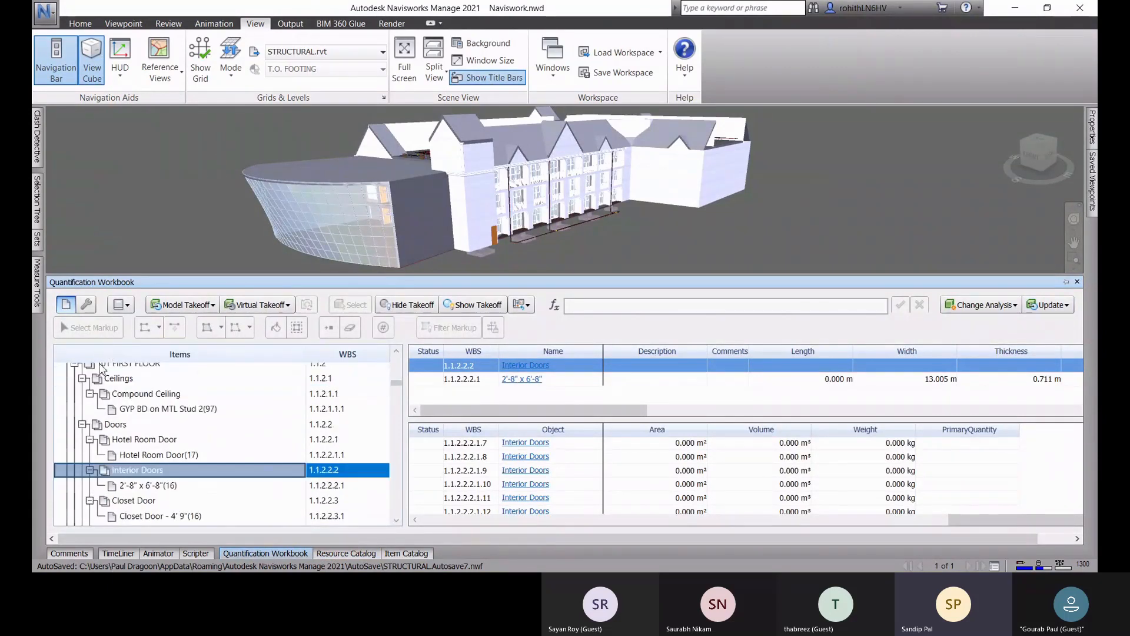
{"action": "scroll", "coordinate": [235, 436], "scroll_direction": "up", "scroll_amount": 15}
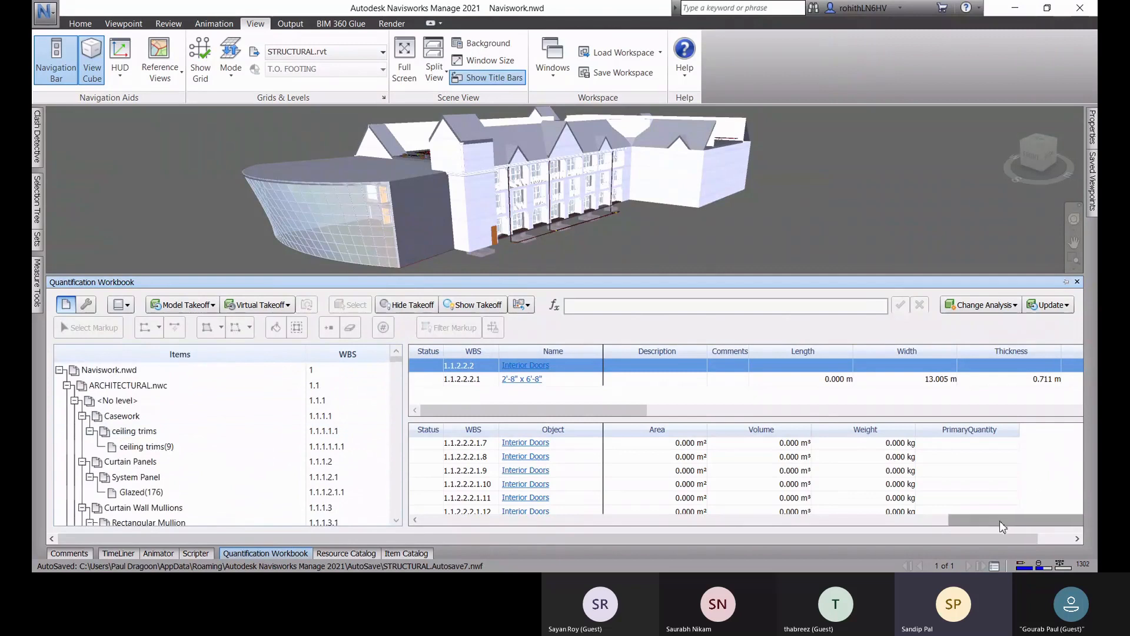
Step: Start exporting all takeoff quantities from the Quantification Workbook to Excel
{"action": "left_click_drag", "start_coordinate": [914, 544], "coordinate": [1022, 534]}
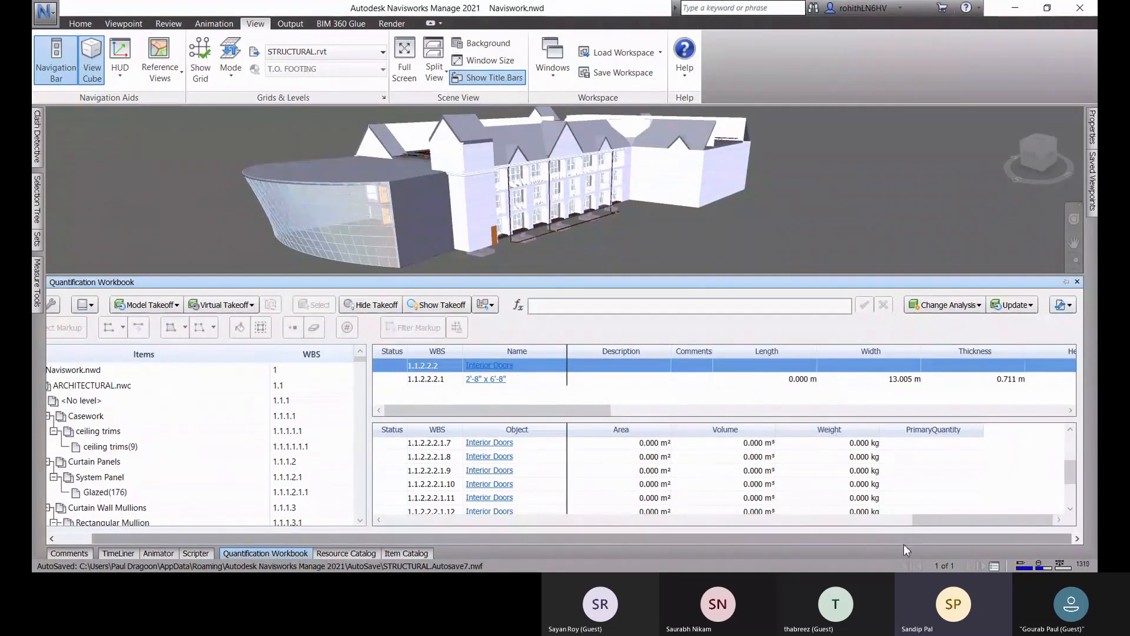
{"action": "left_click_drag", "start_coordinate": [903, 544], "coordinate": [624, 551]}
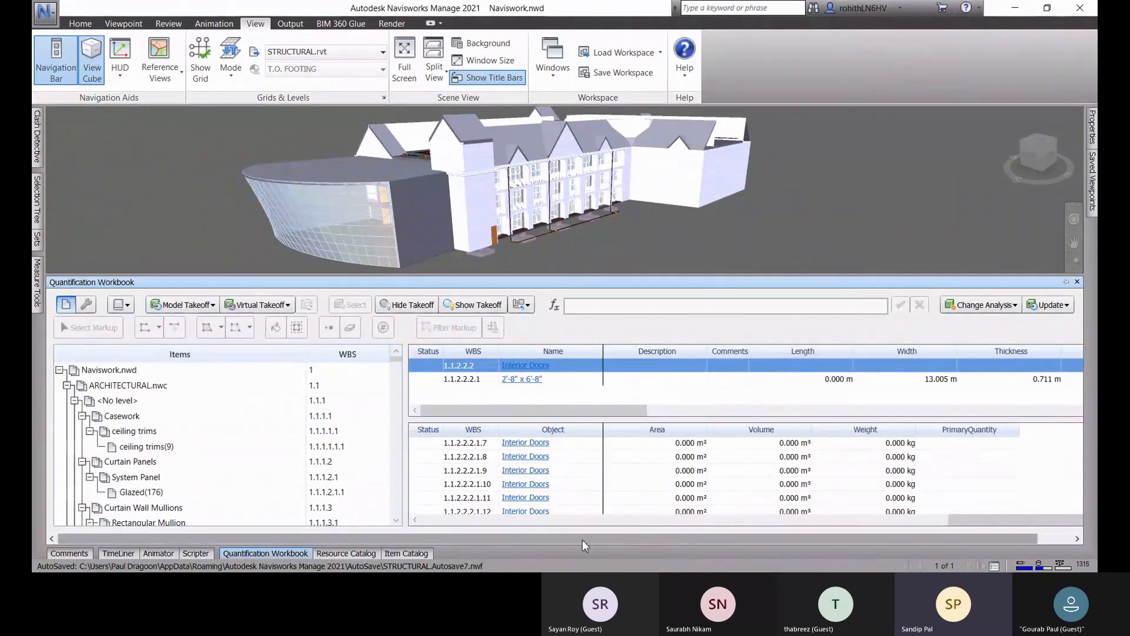
{"action": "left_click_drag", "start_coordinate": [581, 539], "coordinate": [823, 540]}
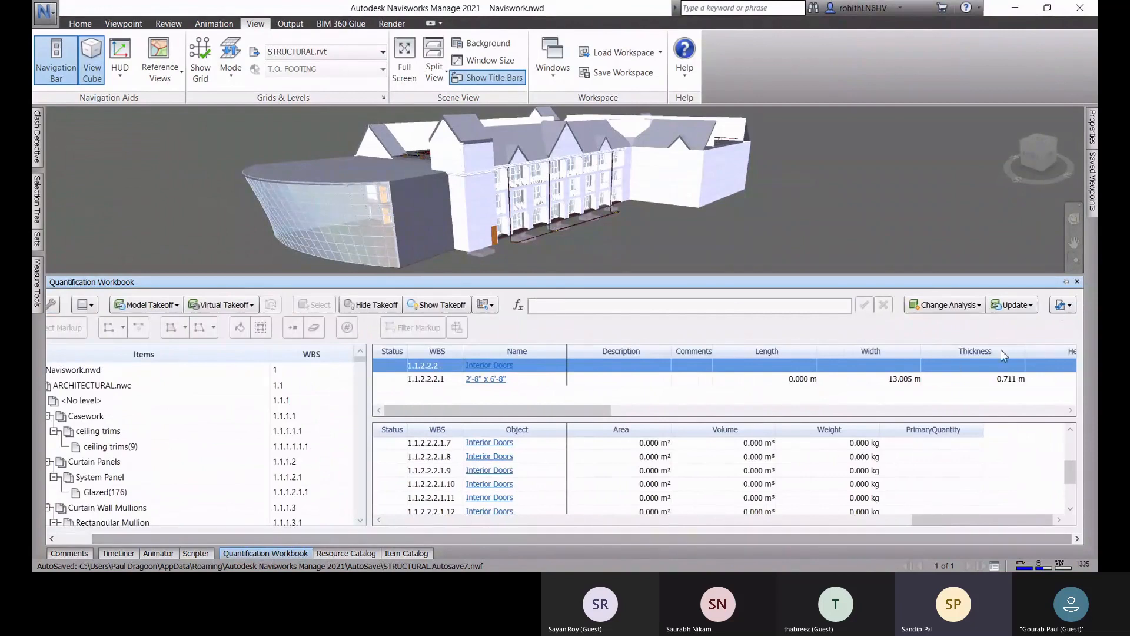
{"action": "left_click", "coordinate": [1069, 306]}
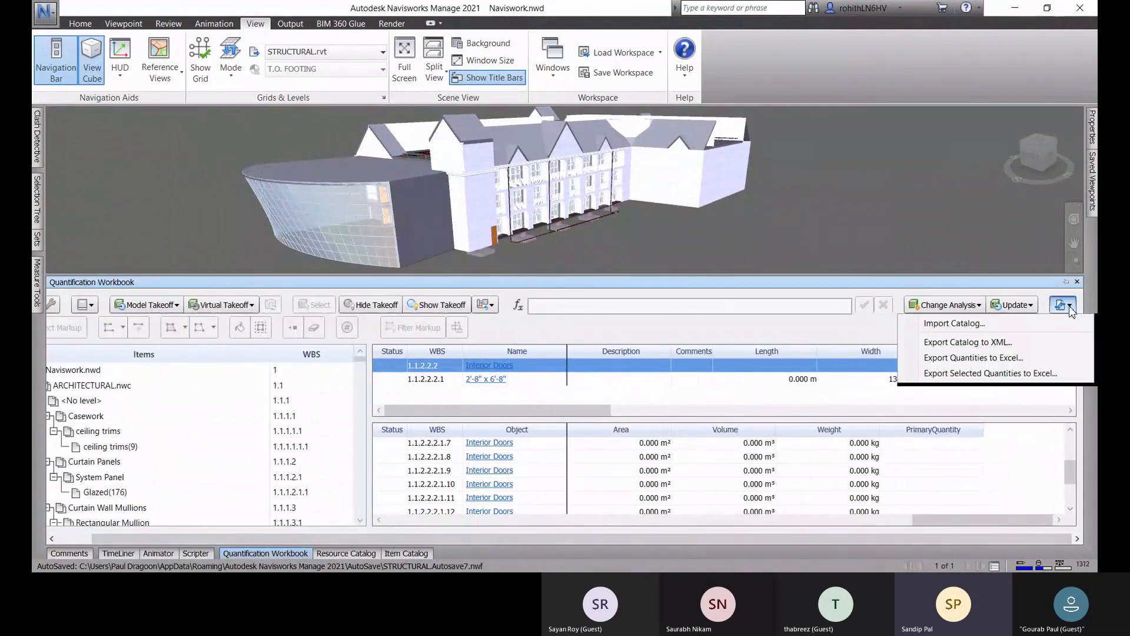
{"action": "left_click", "coordinate": [940, 361]}
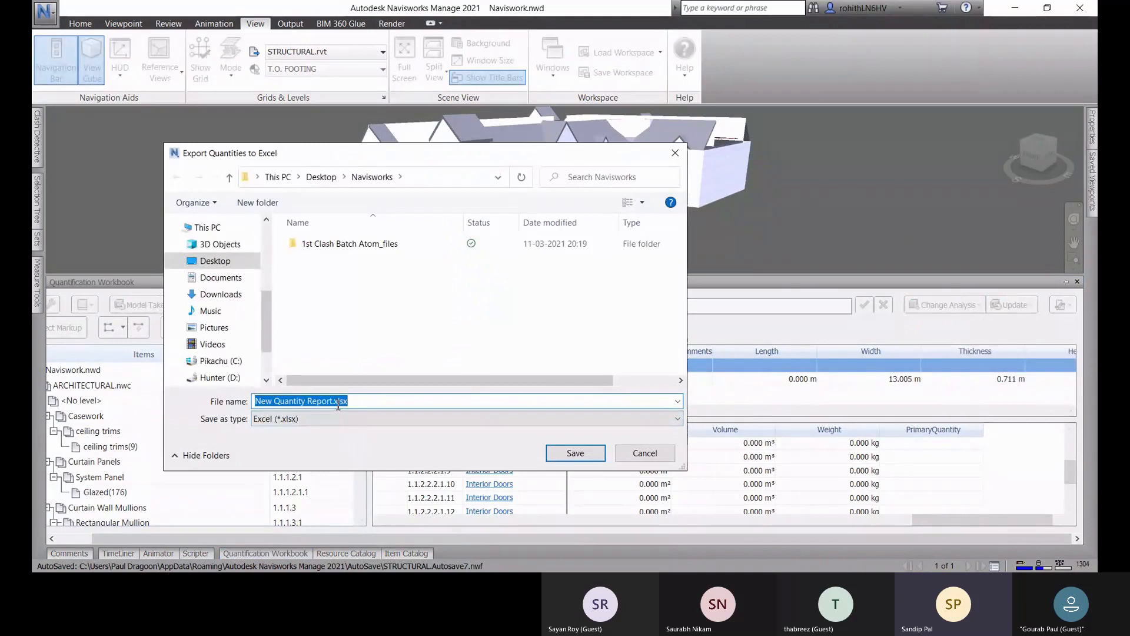
Step: Name the exported quantity report "Atom Batch 1st Take-Off Report.xlsx"
{"action": "left_click_drag", "start_coordinate": [334, 402], "coordinate": [220, 411]}
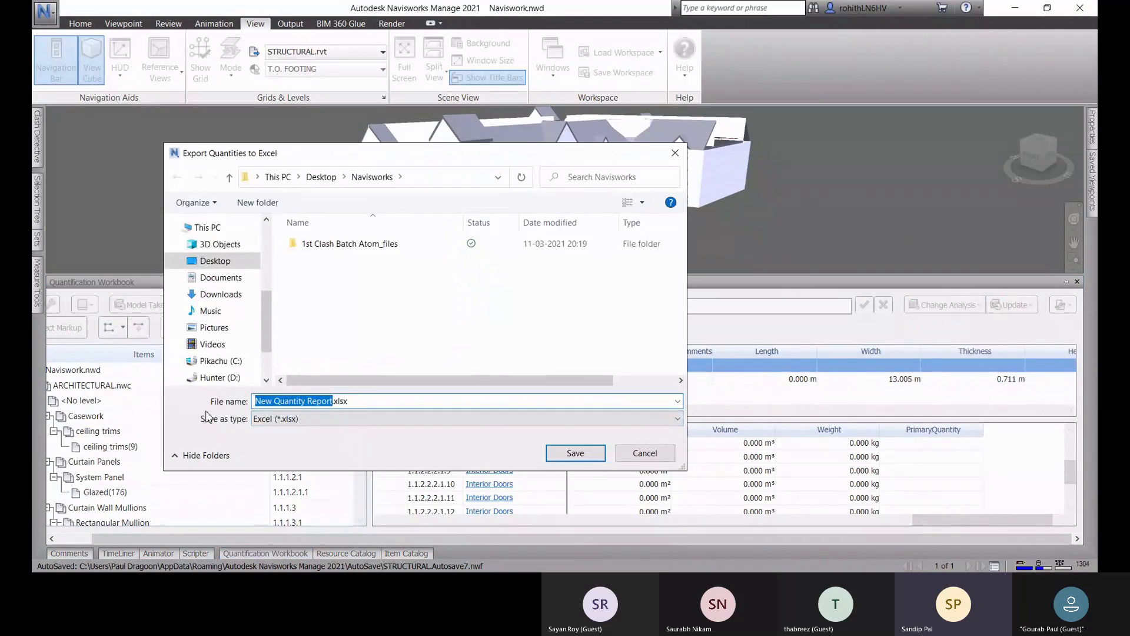
{"action": "type", "text": "Atom "}
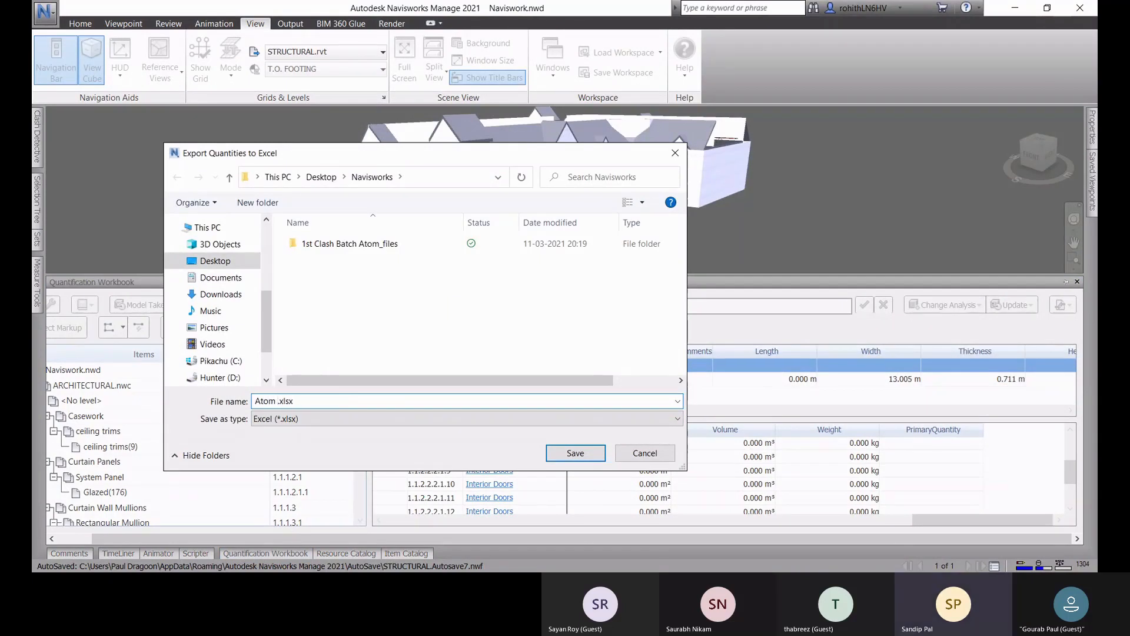
{"action": "type", "text": "Batch"}
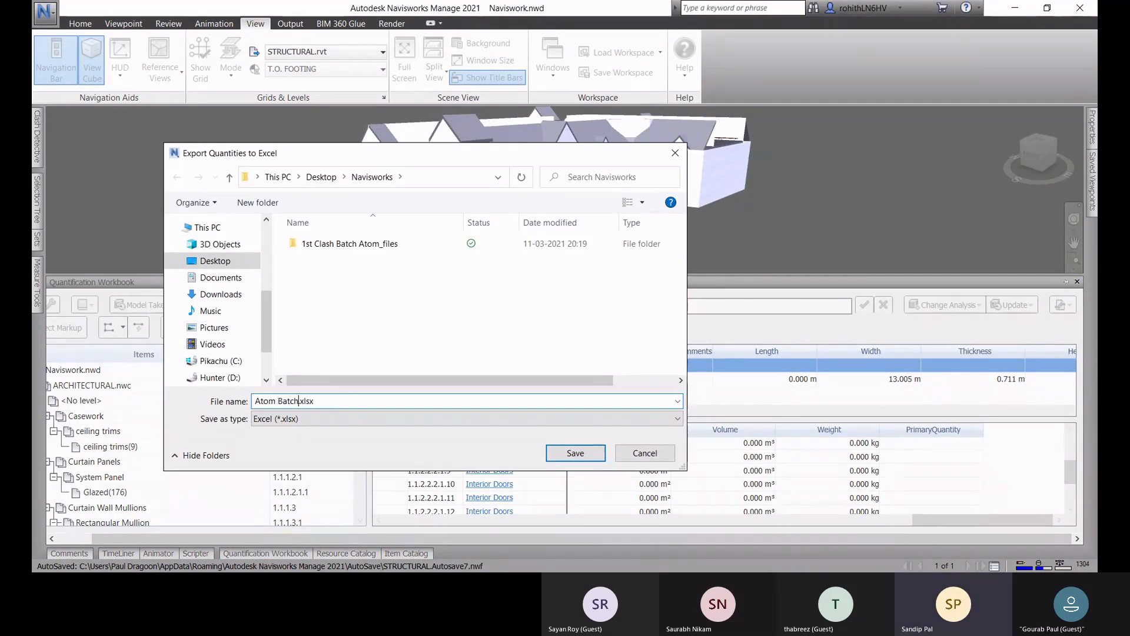
{"action": "type", "text": " 1st "}
{"action": "type", "text": "Take"}
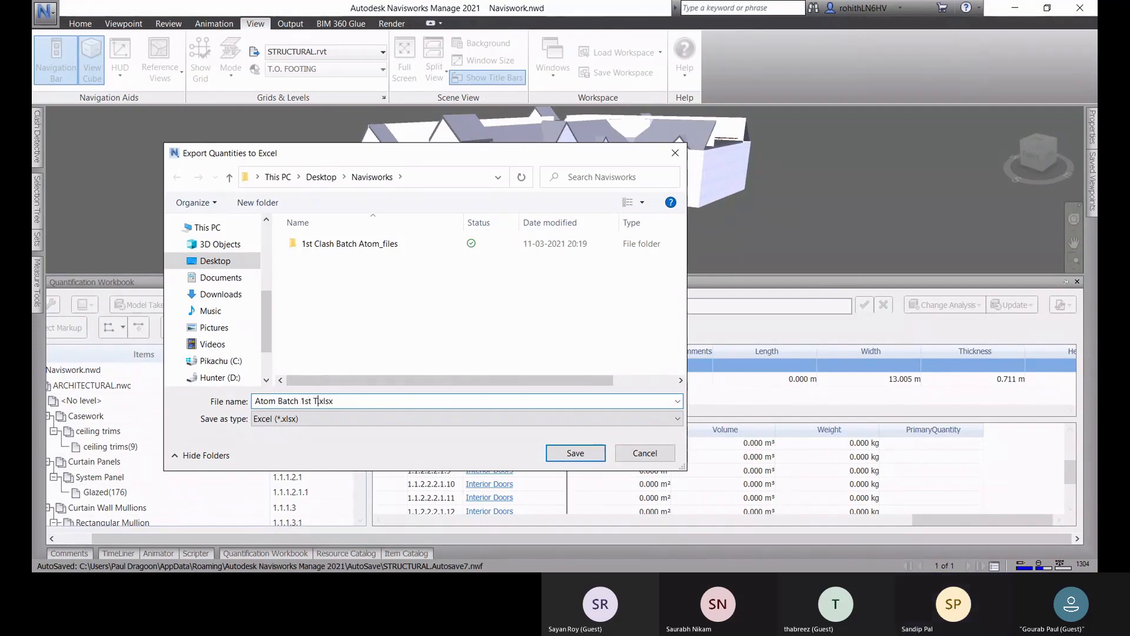
{"action": "type", "text": "-Off "}
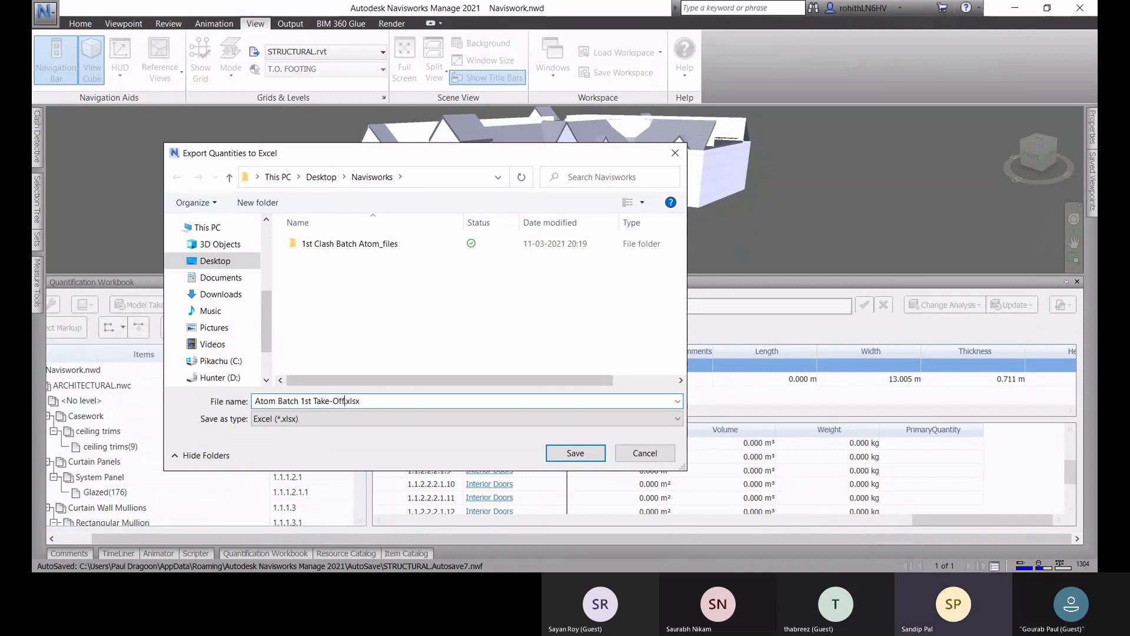
{"action": "type", "text": "Repo"}
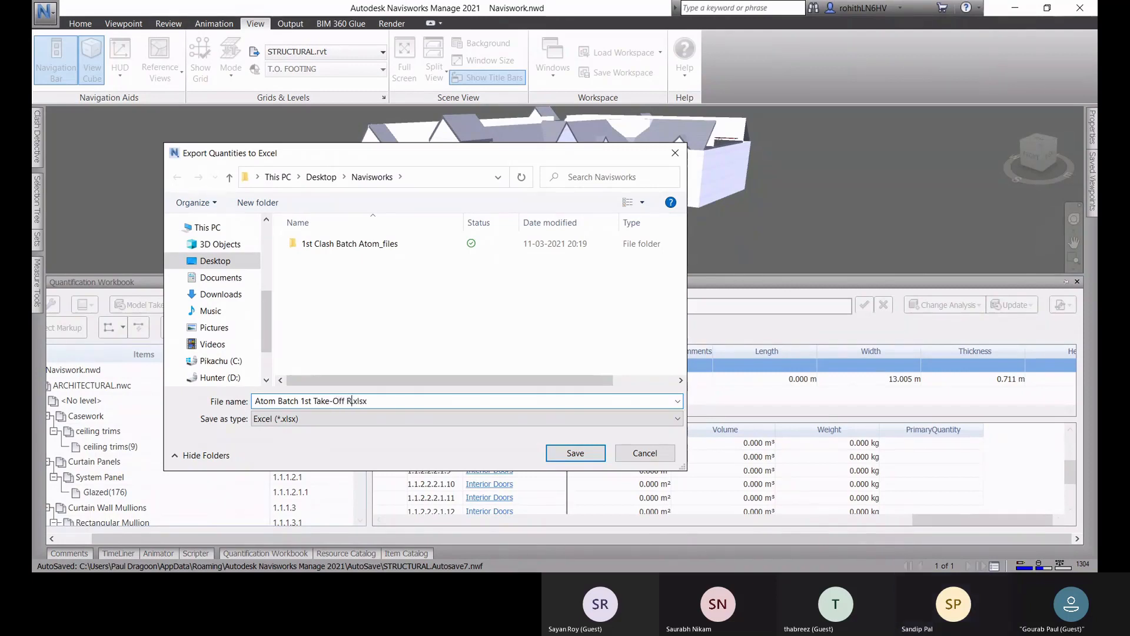
{"action": "type", "text": "rt"}
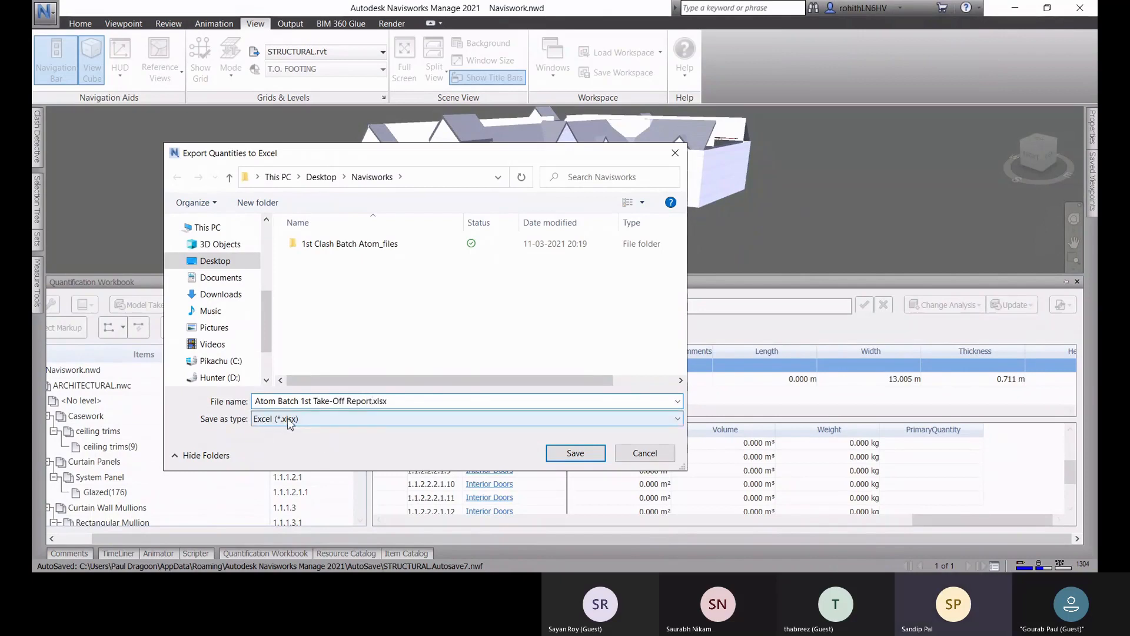
Step: Save the report in the Navisworks folder as Excel (*.xlsx), and choose to open the file after exporting
{"action": "left_click", "coordinate": [281, 419]}
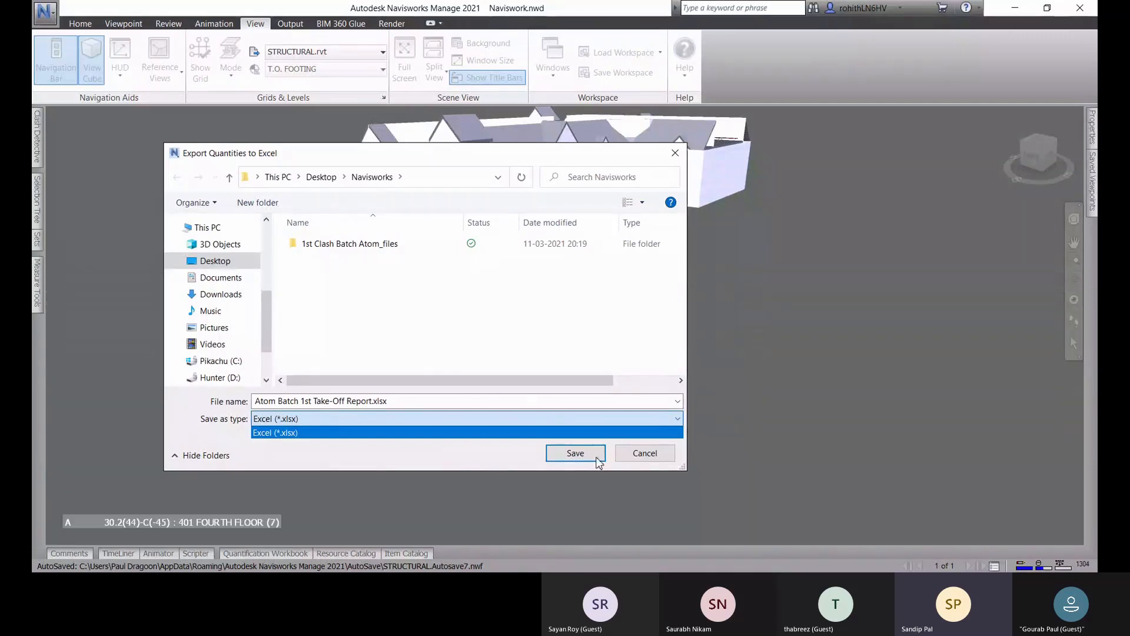
{"action": "left_click", "coordinate": [576, 454]}
{"action": "left_click", "coordinate": [557, 458]}
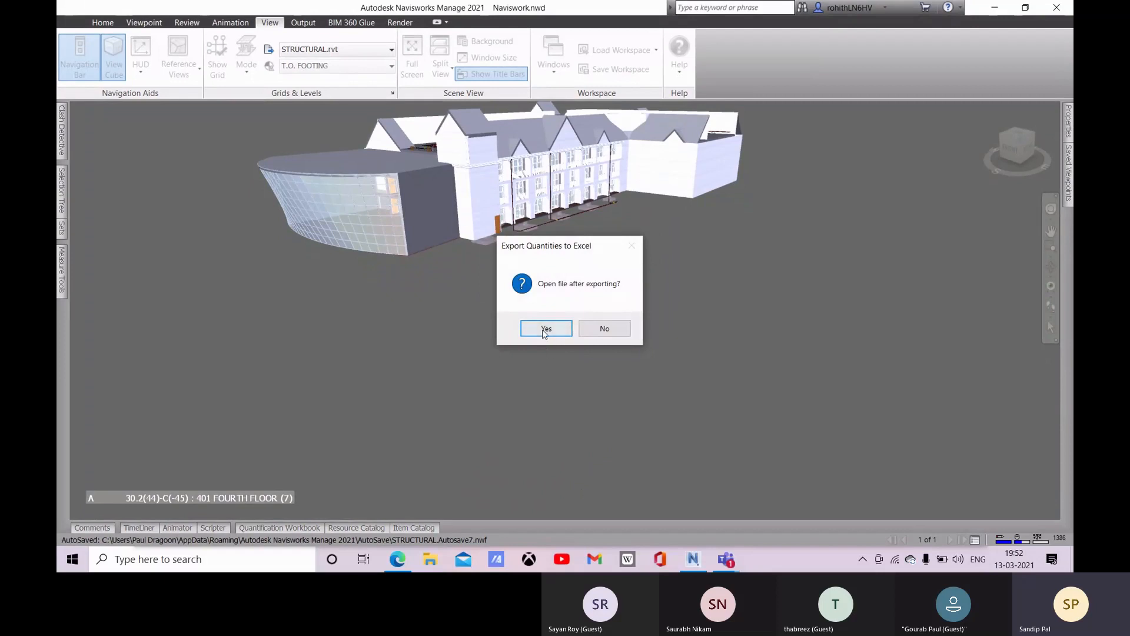
{"action": "left_click", "coordinate": [545, 331]}
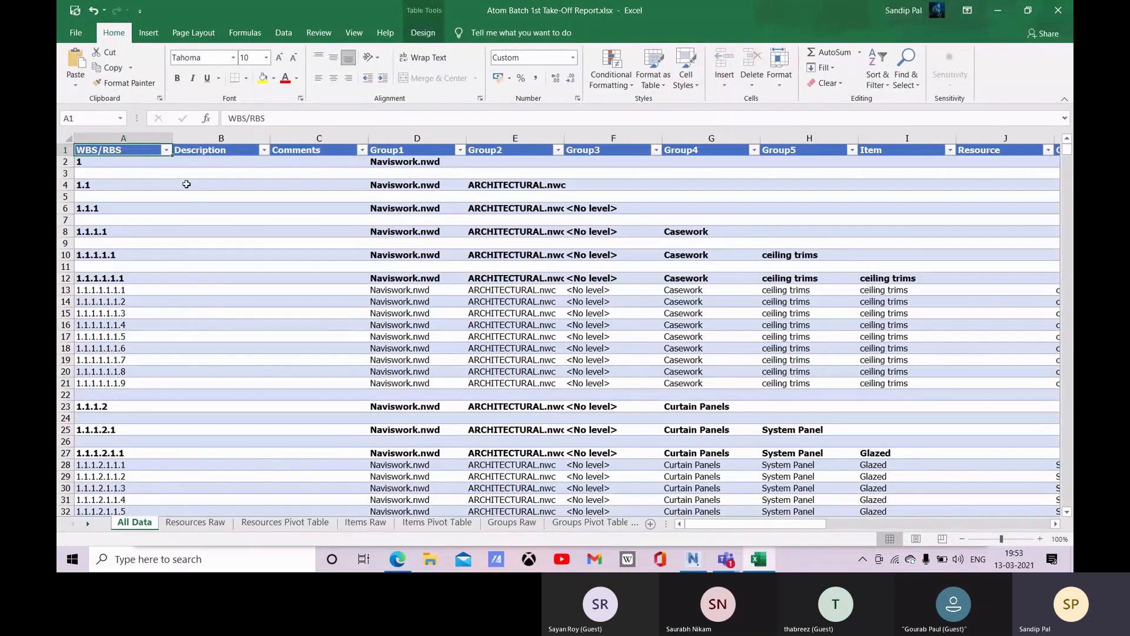
Step: In the exported Excel report, look over the All Data column headings from Description to Group3
{"action": "left_click", "coordinate": [218, 152]}
{"action": "left_click", "coordinate": [306, 153]}
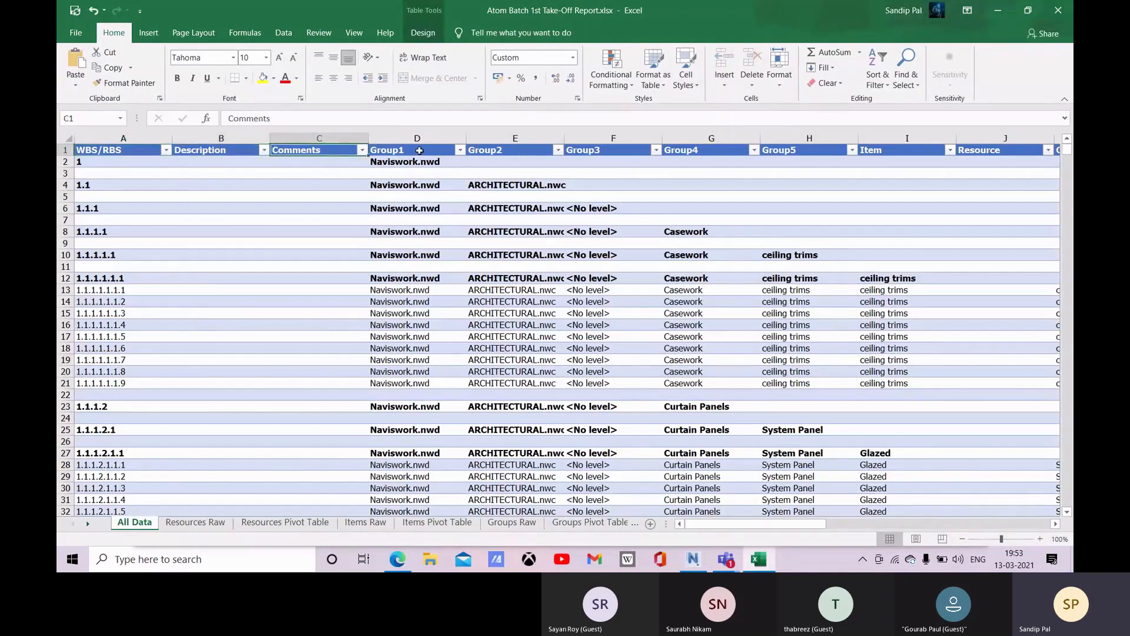
{"action": "key", "text": "Right"}
{"action": "key", "text": "Right"}
{"action": "key", "text": "Right"}
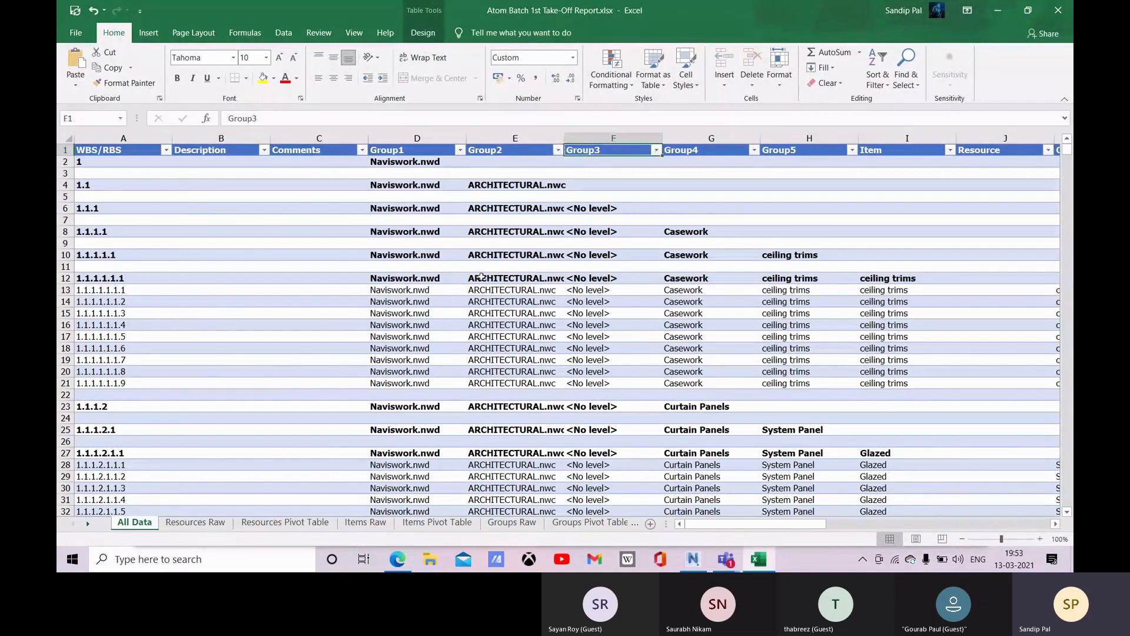
Step: Review the Items Pivot Table from the ceiling trims down to the rectangular mullions, and close the report to return to Navisworks
{"action": "left_click", "coordinate": [446, 523]}
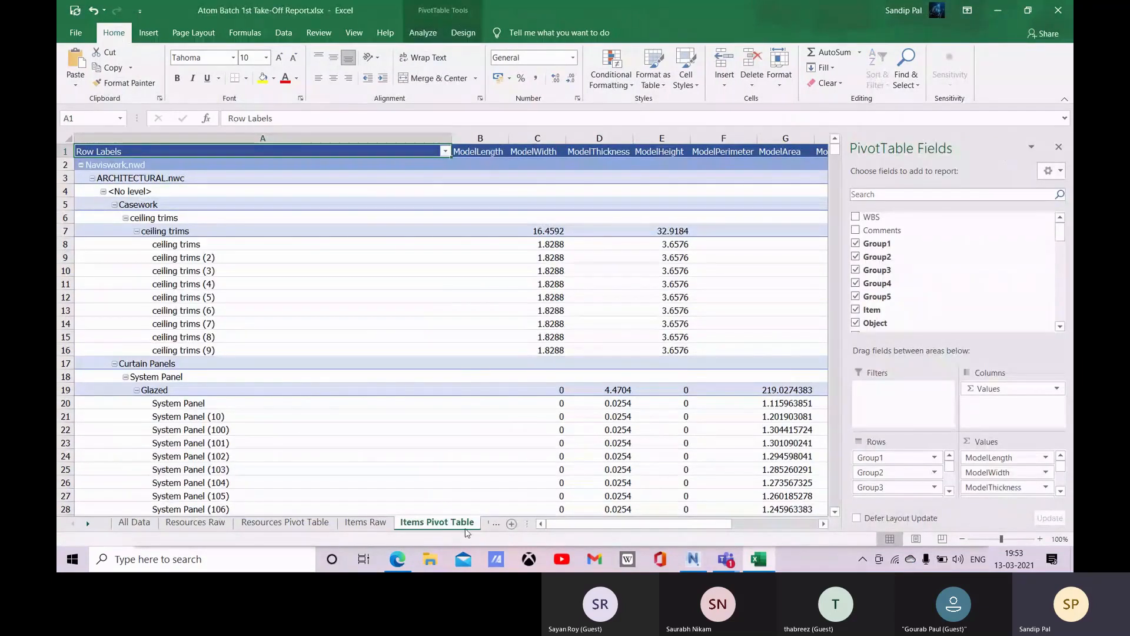
{"action": "left_click", "coordinate": [213, 411]}
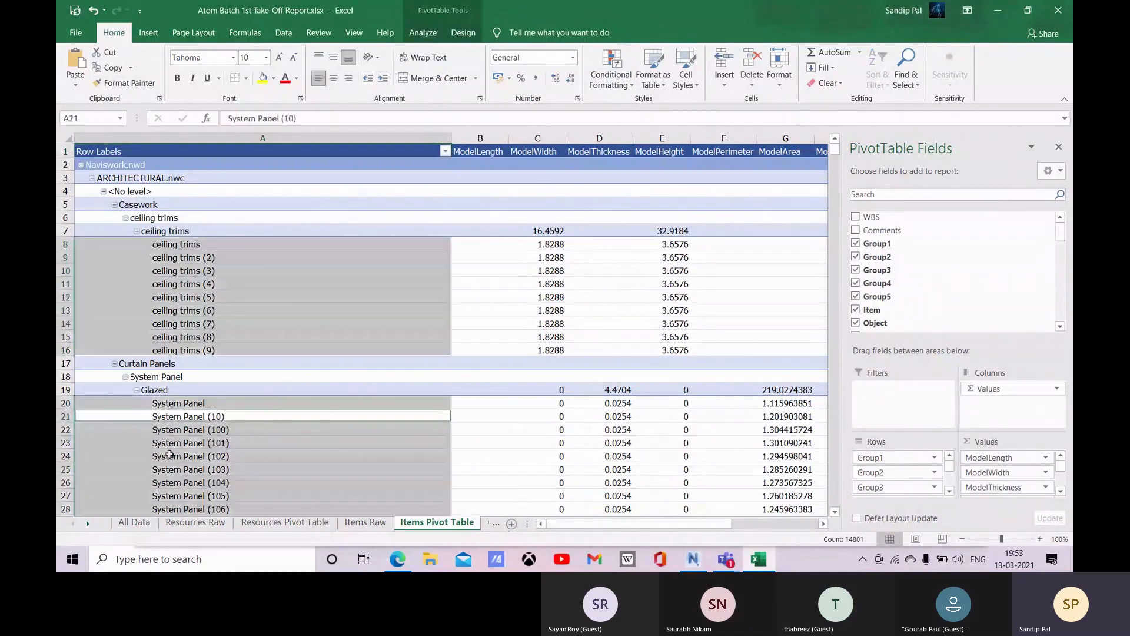
{"action": "scroll", "coordinate": [164, 459], "scroll_direction": "down", "scroll_amount": 20}
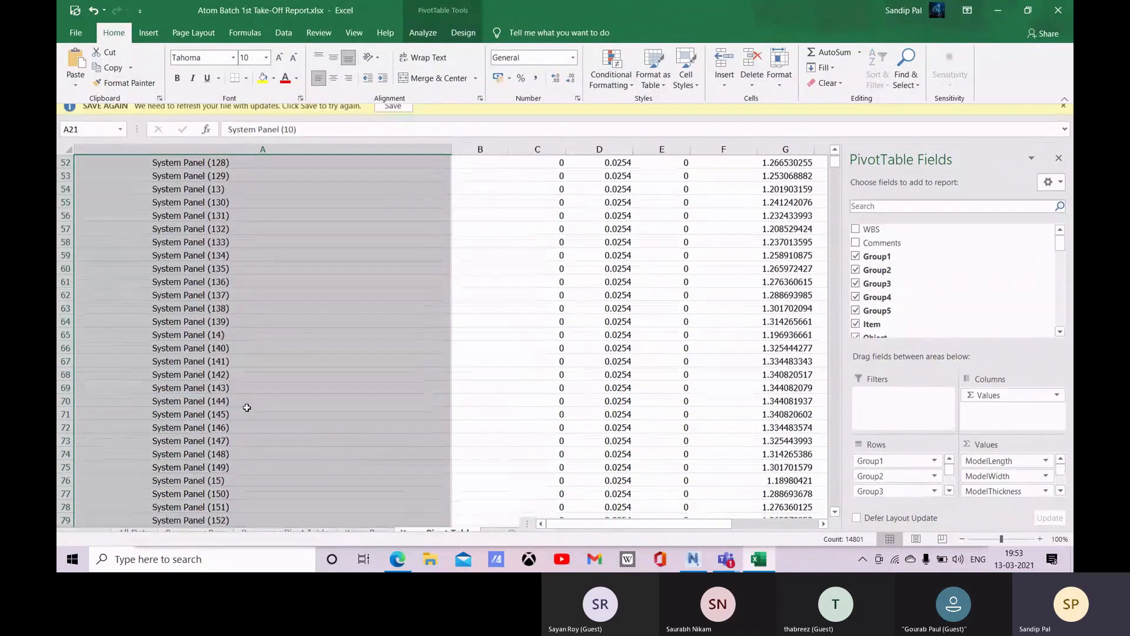
{"action": "scroll", "coordinate": [588, 400], "scroll_direction": "down", "scroll_amount": 13}
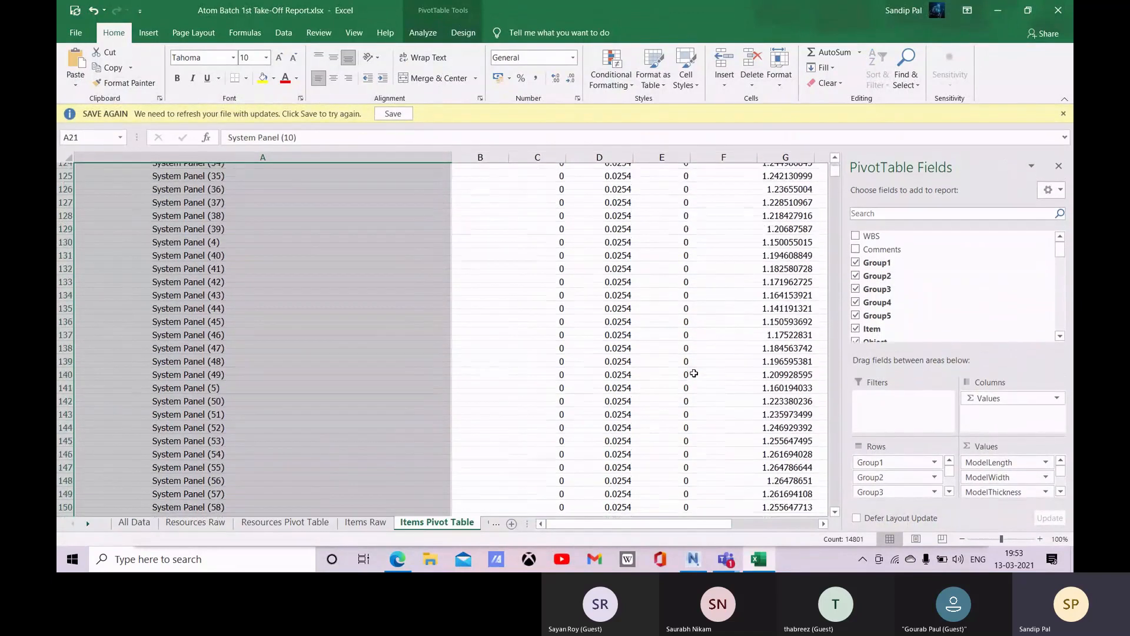
{"action": "scroll", "coordinate": [704, 408], "scroll_direction": "down", "scroll_amount": 20}
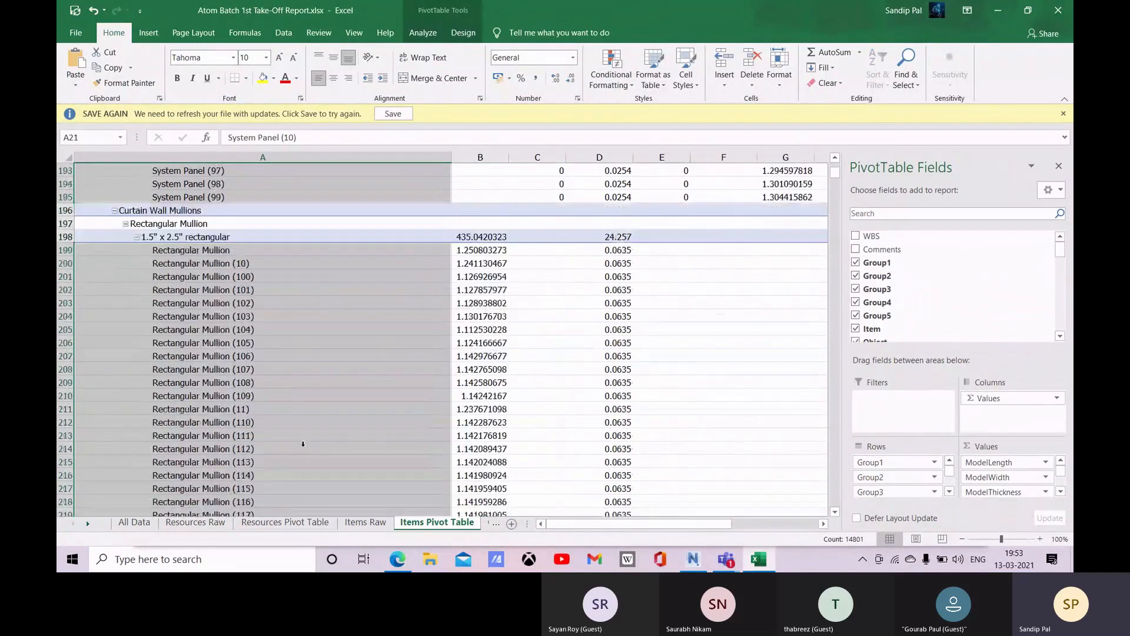
{"action": "left_click", "coordinate": [1068, 20]}
{"action": "left_click", "coordinate": [563, 299]}
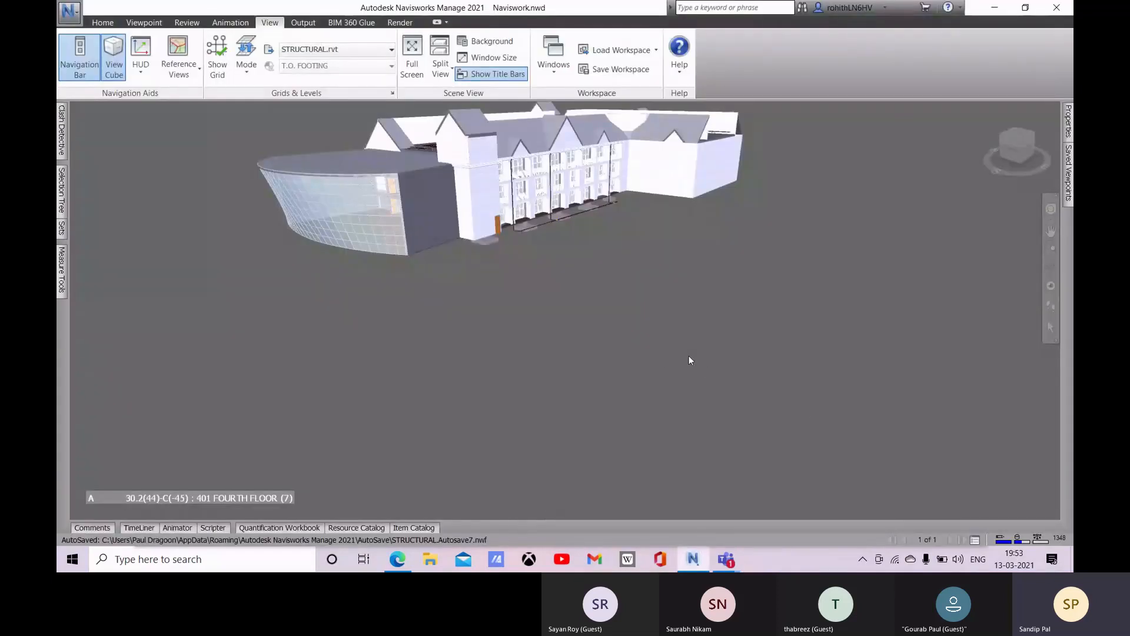
Step: Save a viewpoint named A of the building exterior, showing the blank white end wall beside the gabled facade
{"action": "middle_click_drag", "start_coordinate": [466, 349], "coordinate": [530, 443]}
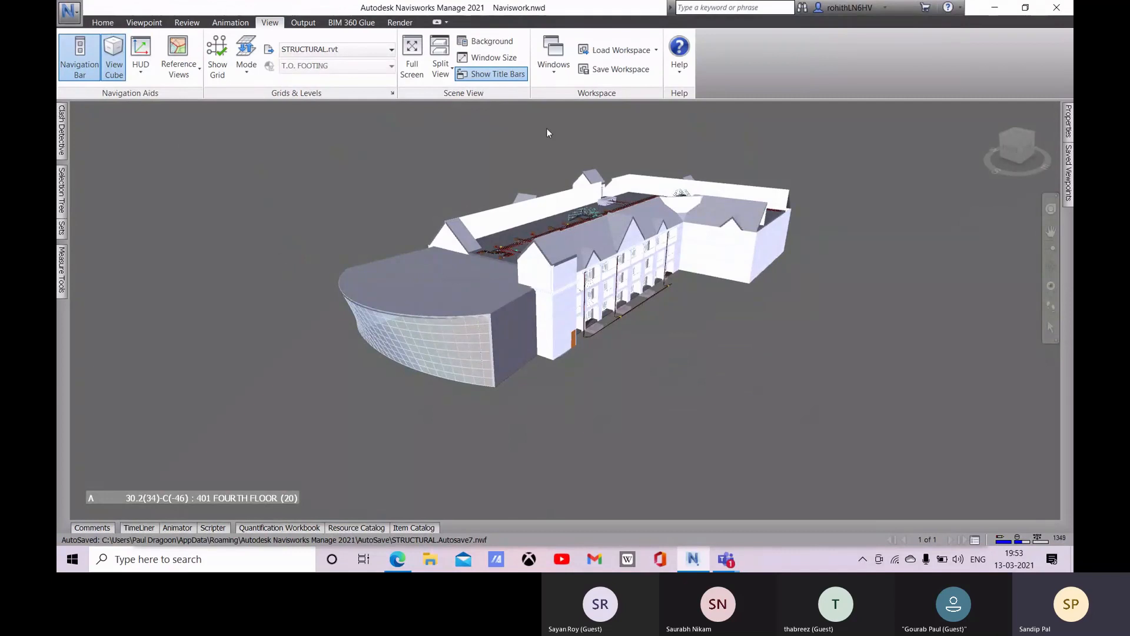
{"action": "middle_click_drag", "start_coordinate": [658, 434], "coordinate": [645, 444]}
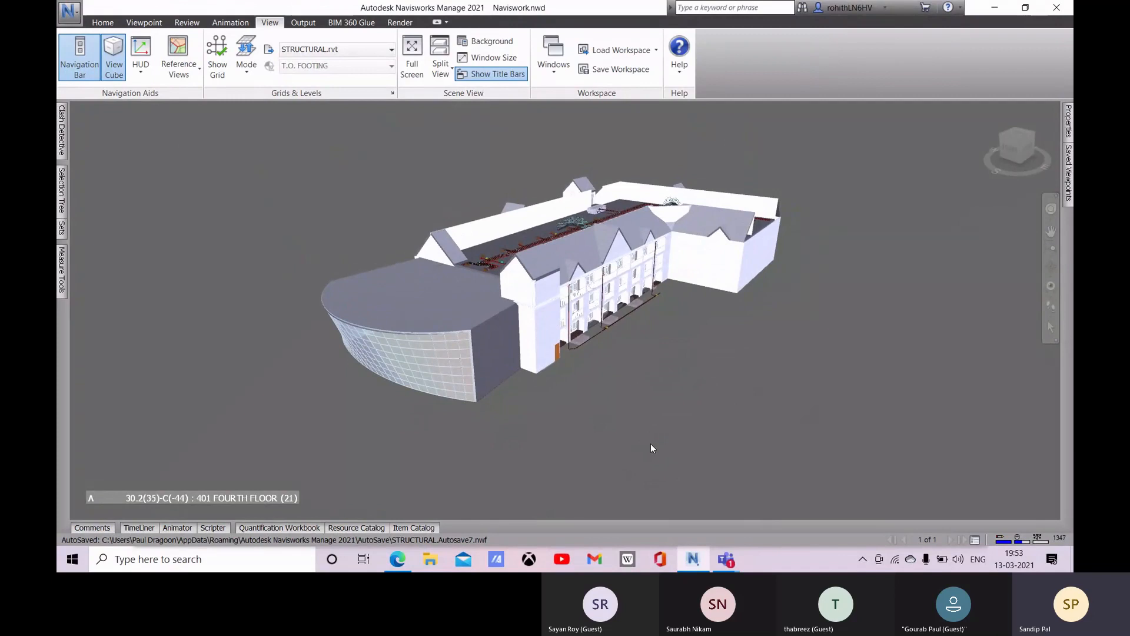
{"action": "middle_click_drag", "start_coordinate": [665, 413], "coordinate": [574, 415], "text": "shift"}
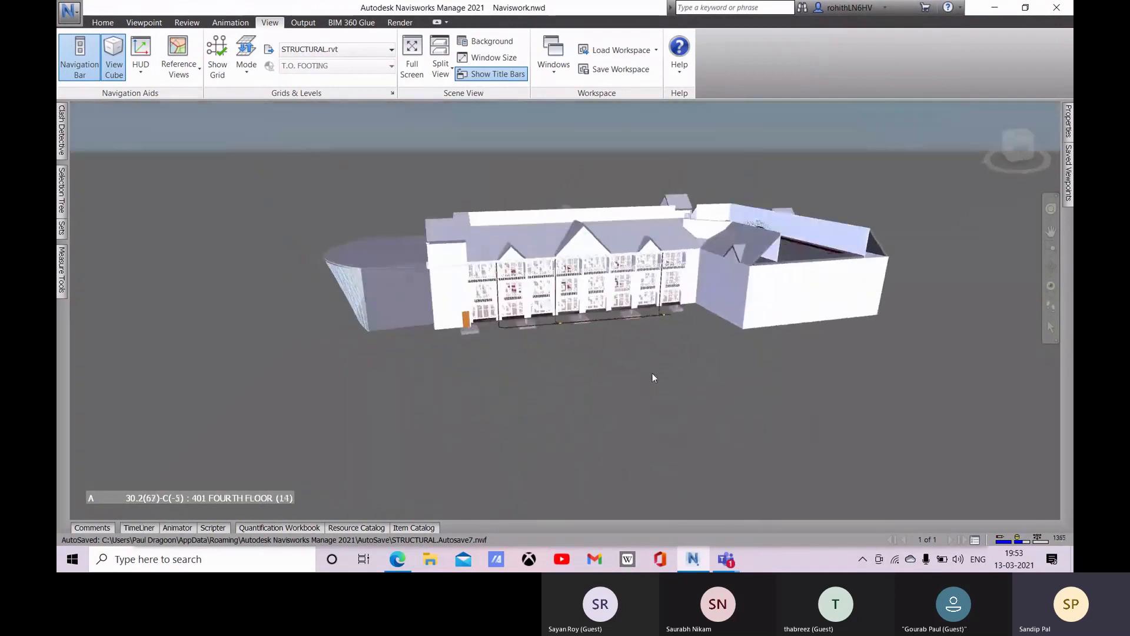
{"action": "scroll", "coordinate": [673, 314], "scroll_direction": "up", "scroll_amount": 3}
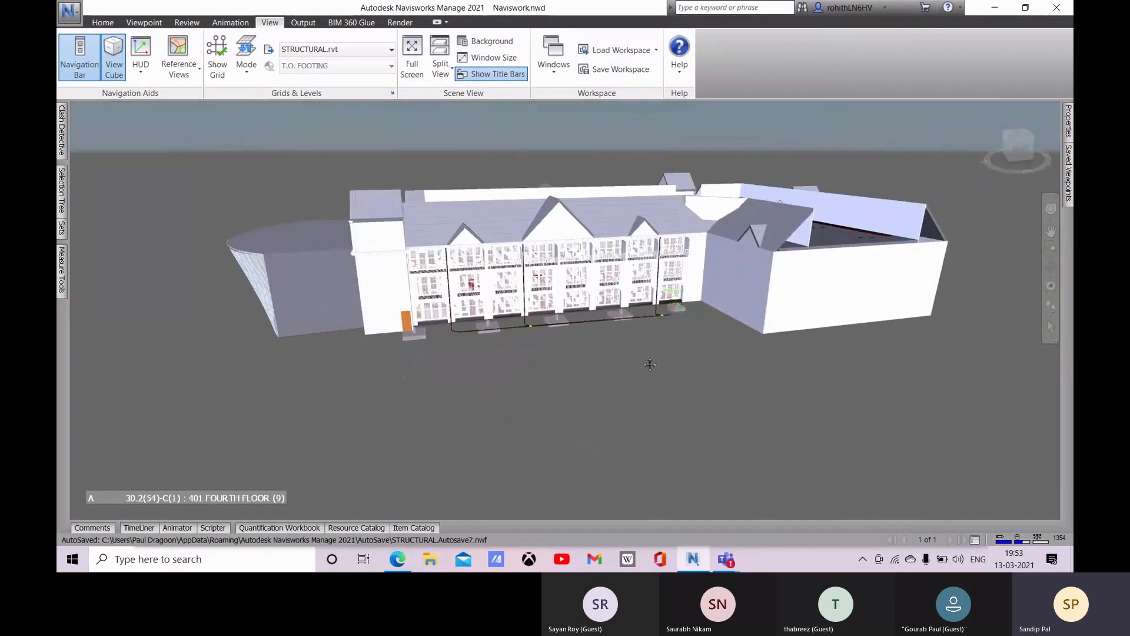
{"action": "middle_click_drag", "start_coordinate": [611, 344], "coordinate": [614, 407]}
{"action": "middle_click_drag", "start_coordinate": [823, 433], "coordinate": [769, 407]}
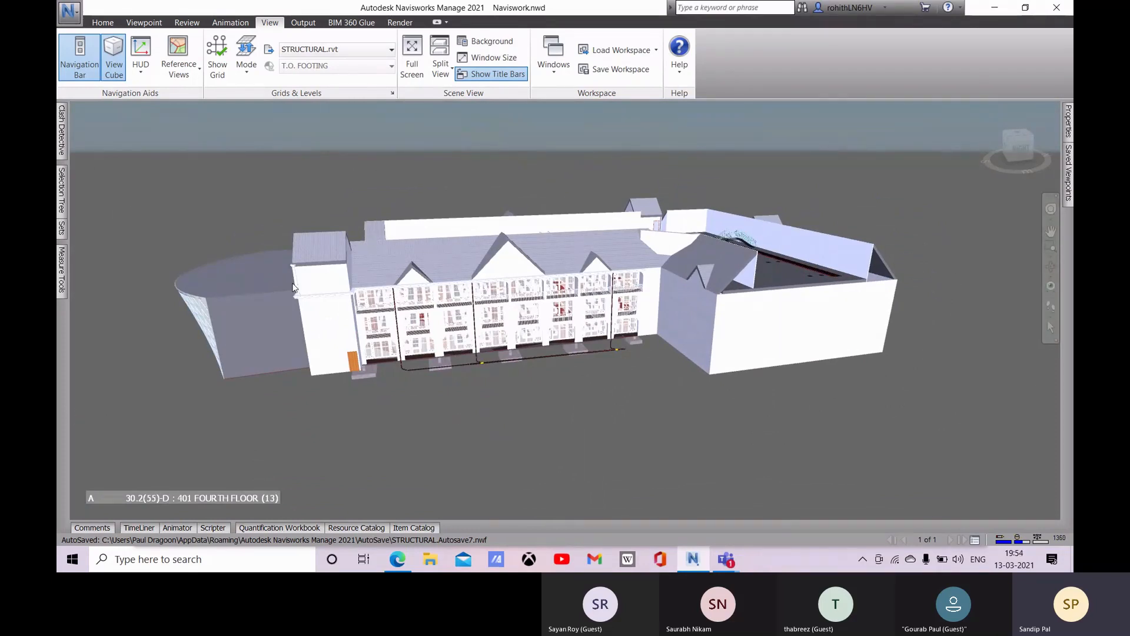
{"action": "left_click", "coordinate": [147, 23]}
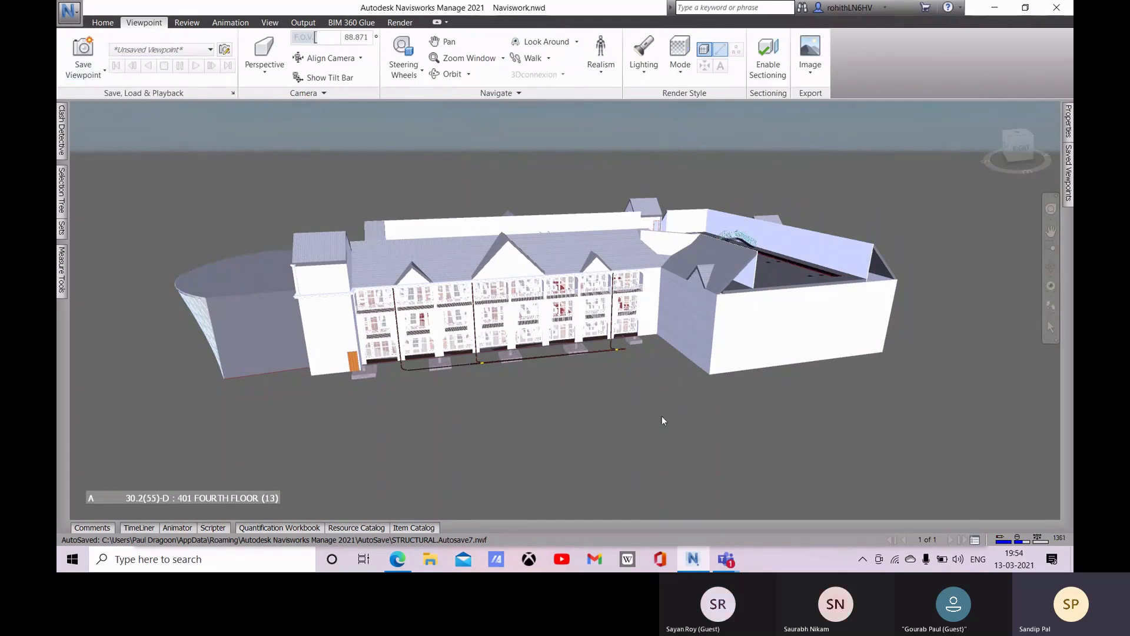
{"action": "middle_click_drag", "start_coordinate": [830, 394], "coordinate": [694, 412], "text": "shift"}
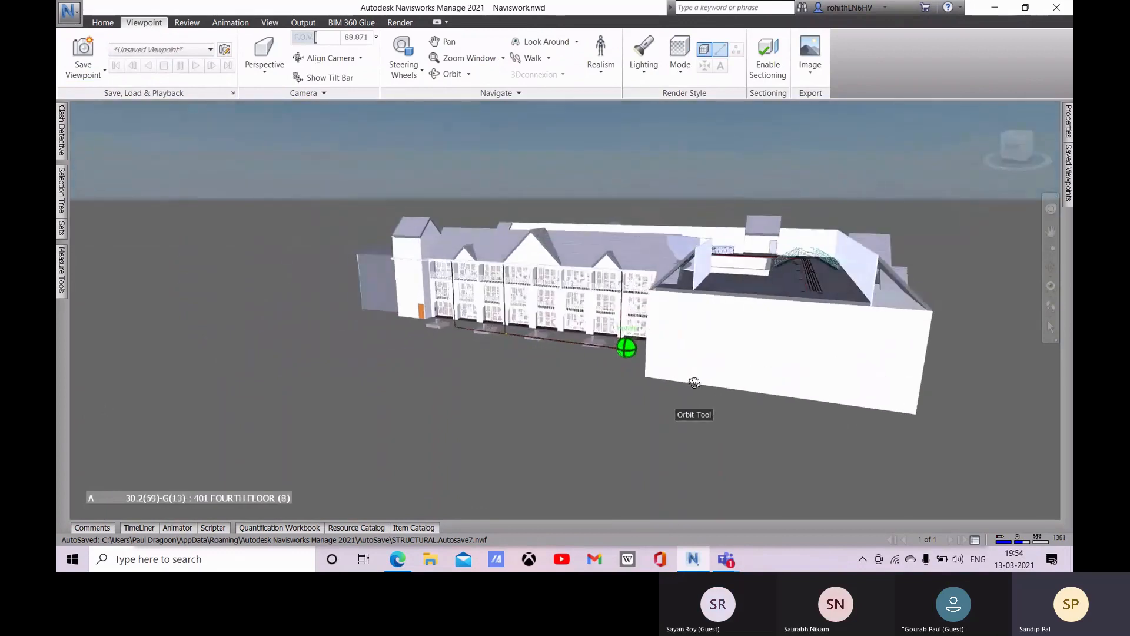
{"action": "middle_click_drag", "start_coordinate": [811, 417], "coordinate": [692, 399]}
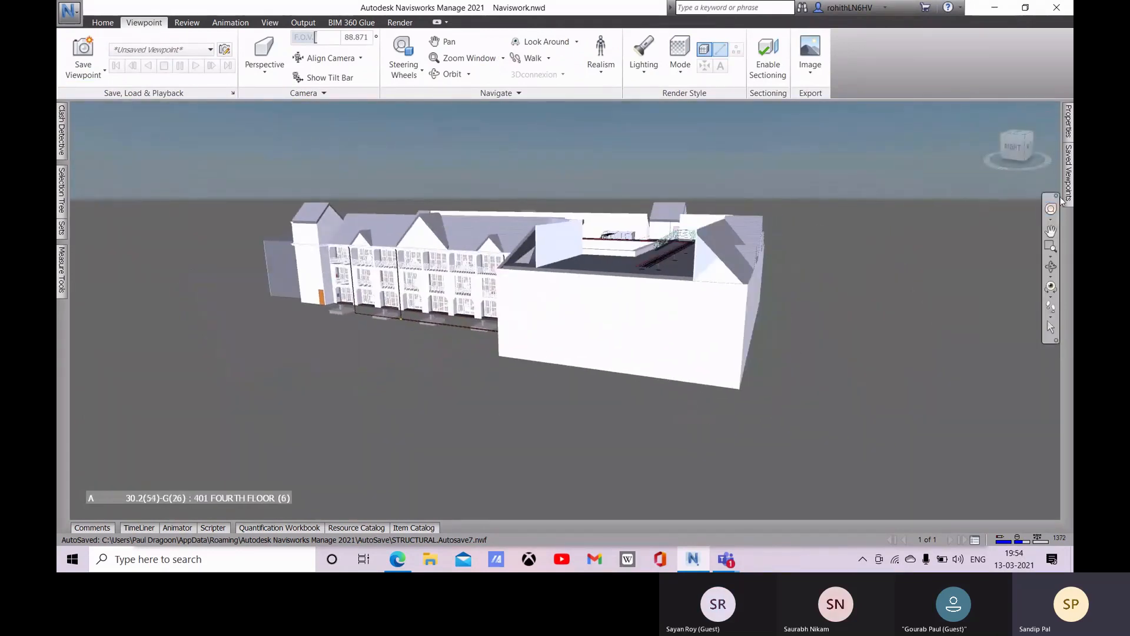
{"action": "left_click", "coordinate": [93, 72]}
{"action": "left_click", "coordinate": [109, 98]}
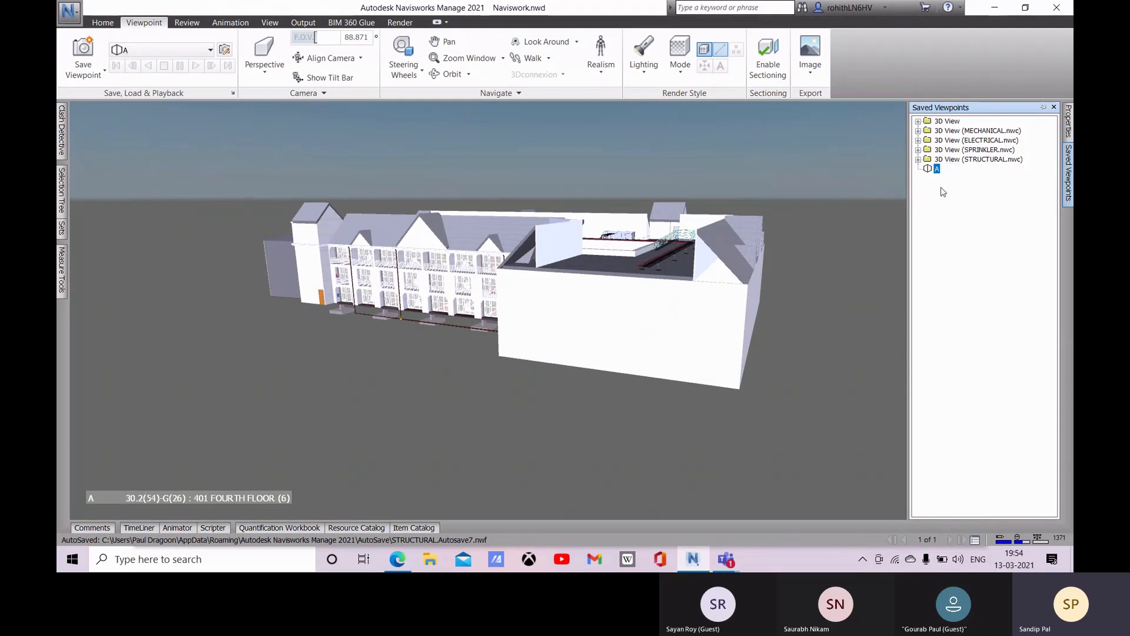
Step: Save a closer view of the white end wall and the gabled facade as viewpoint B
{"action": "scroll", "coordinate": [677, 397], "scroll_direction": "up", "scroll_amount": 5}
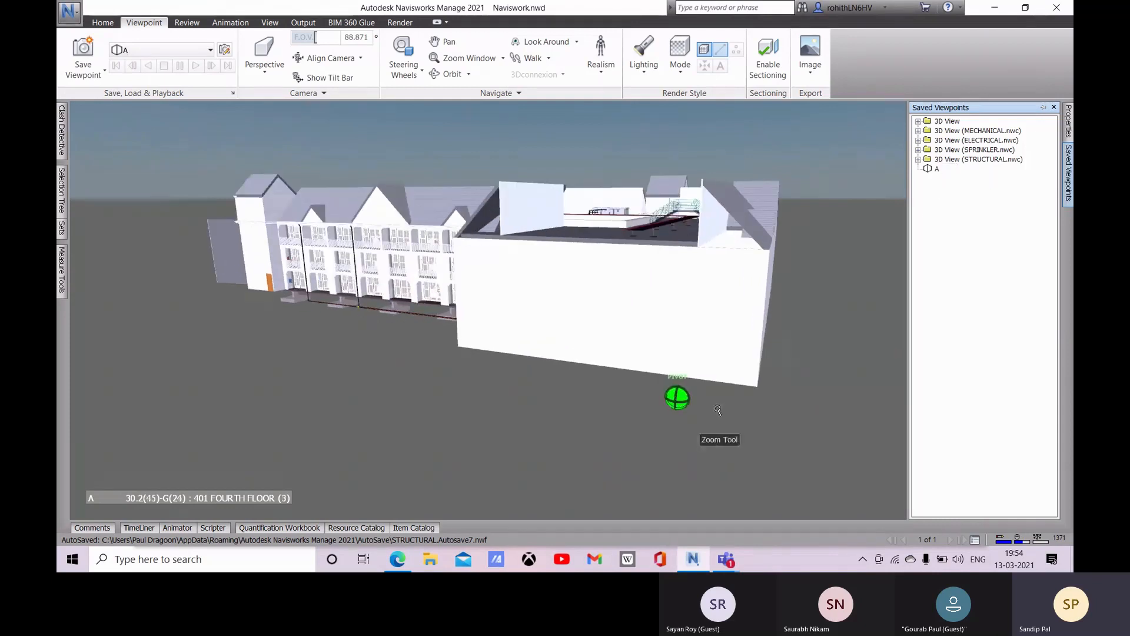
{"action": "scroll", "coordinate": [633, 293], "scroll_direction": "up", "scroll_amount": 5}
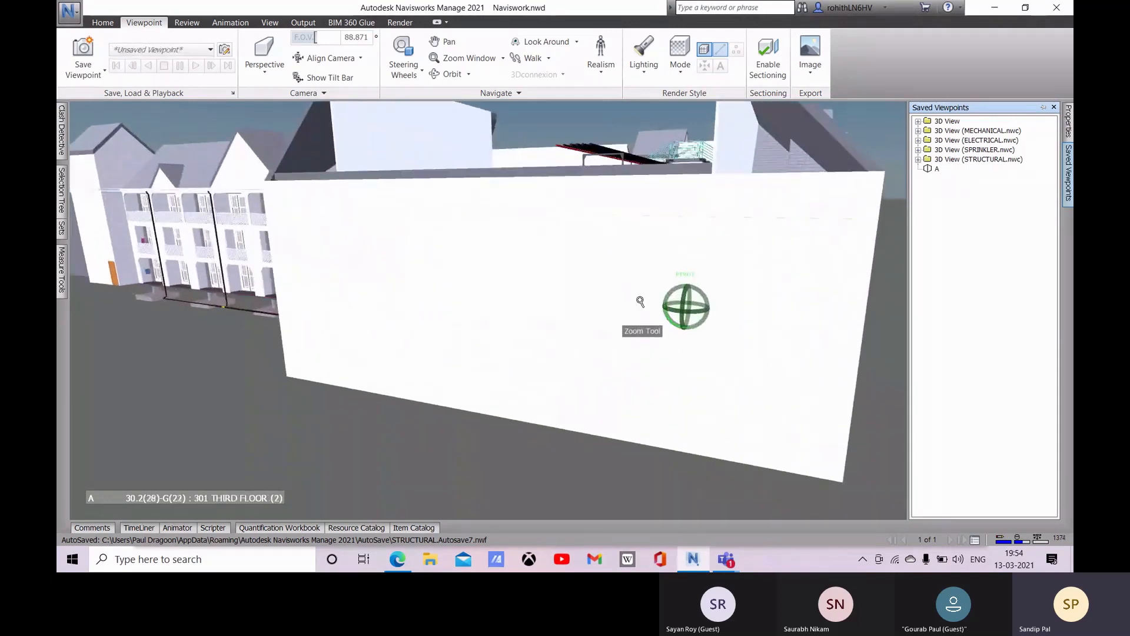
{"action": "scroll", "coordinate": [513, 318], "scroll_direction": "up", "scroll_amount": 4}
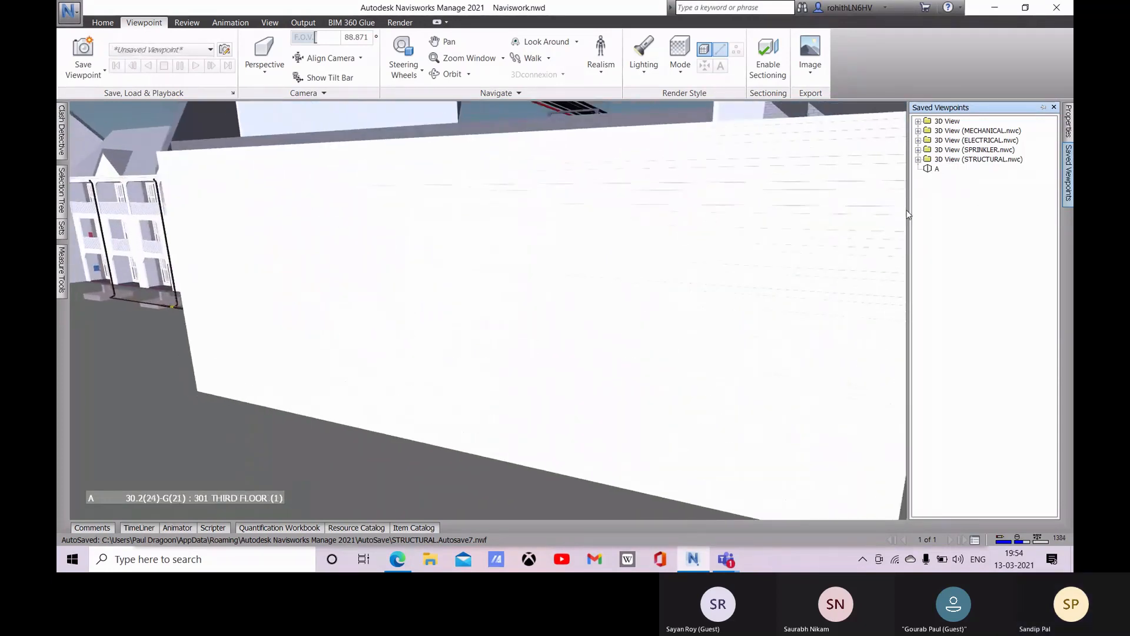
{"action": "middle_click_drag", "start_coordinate": [310, 209], "coordinate": [550, 230]}
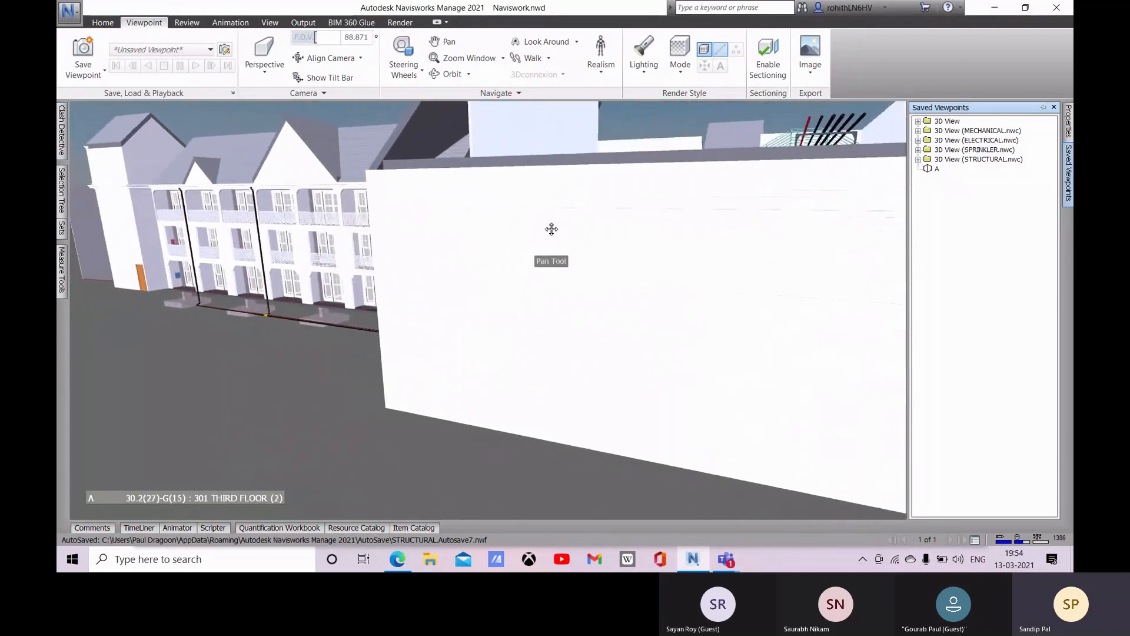
{"action": "left_click", "coordinate": [85, 63]}
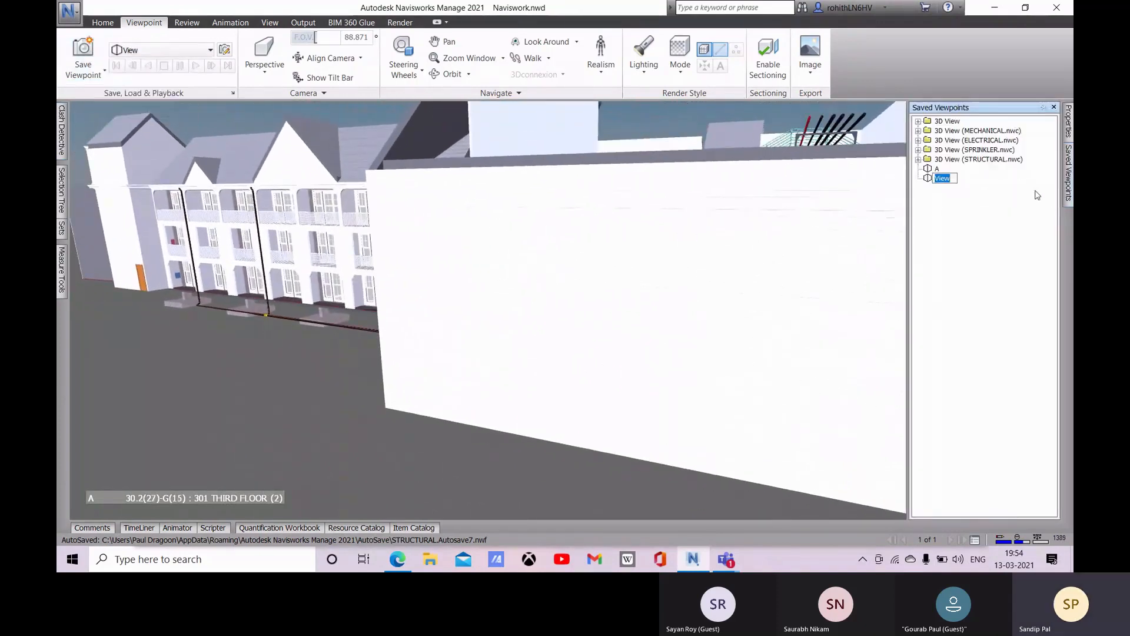
{"action": "left_click", "coordinate": [982, 252]}
Step: Use Walk to approach the white end wall and look over it at the roof pipes and stairs
{"action": "scroll", "coordinate": [622, 325], "scroll_direction": "down", "scroll_amount": 2}
{"action": "middle_click_drag", "start_coordinate": [711, 313], "coordinate": [623, 333]}
{"action": "scroll", "coordinate": [695, 345], "scroll_direction": "up", "scroll_amount": 8}
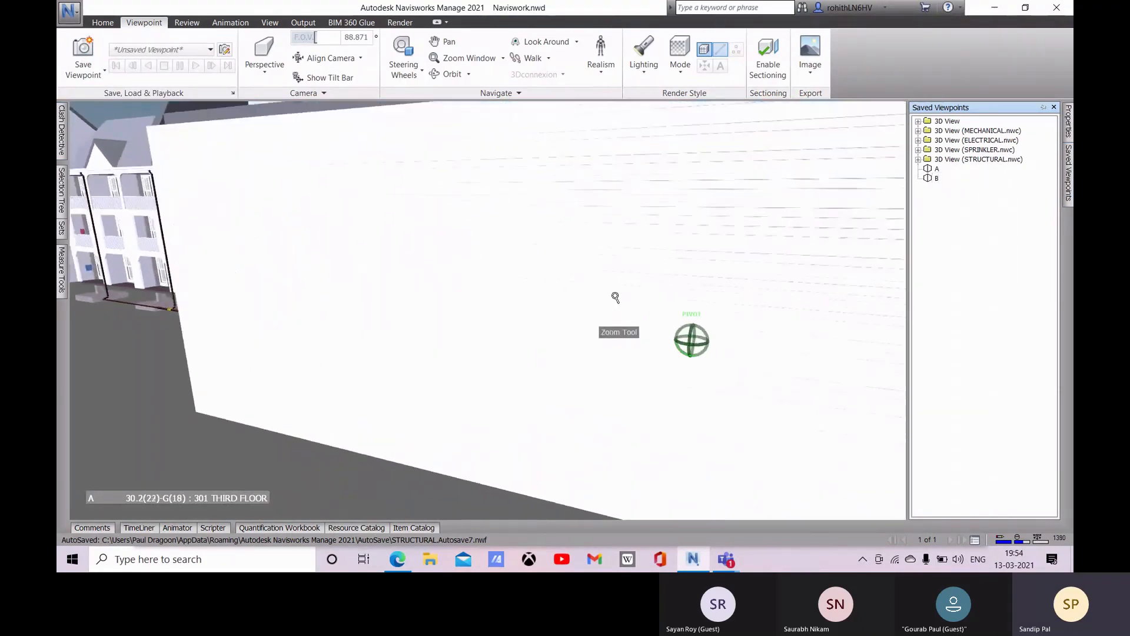
{"action": "scroll", "coordinate": [684, 337], "scroll_direction": "down", "scroll_amount": 5}
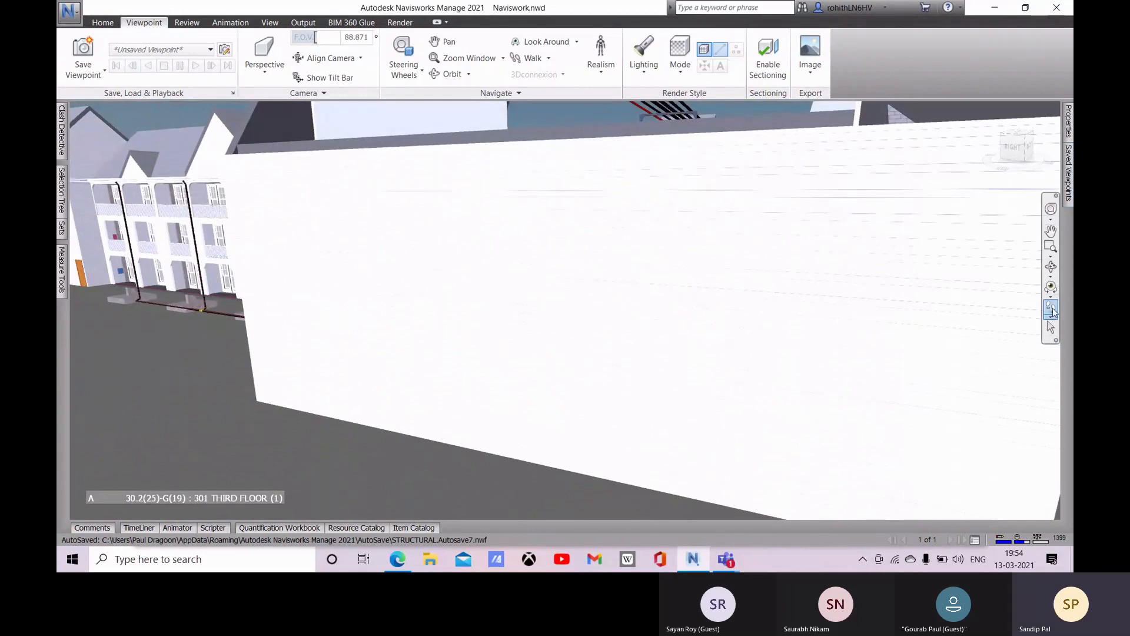
{"action": "left_click", "coordinate": [1053, 310]}
{"action": "scroll", "coordinate": [750, 370], "scroll_direction": "down", "scroll_amount": 4}
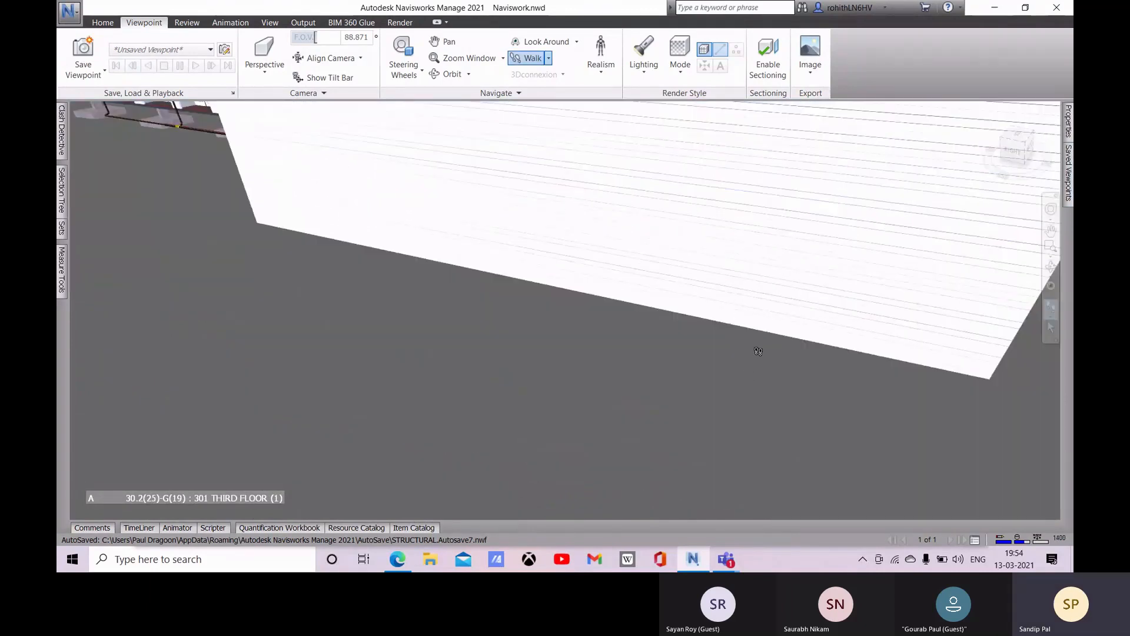
{"action": "middle_click_drag", "start_coordinate": [759, 345], "coordinate": [763, 259]}
{"action": "scroll", "coordinate": [752, 303], "scroll_direction": "up", "scroll_amount": 3}
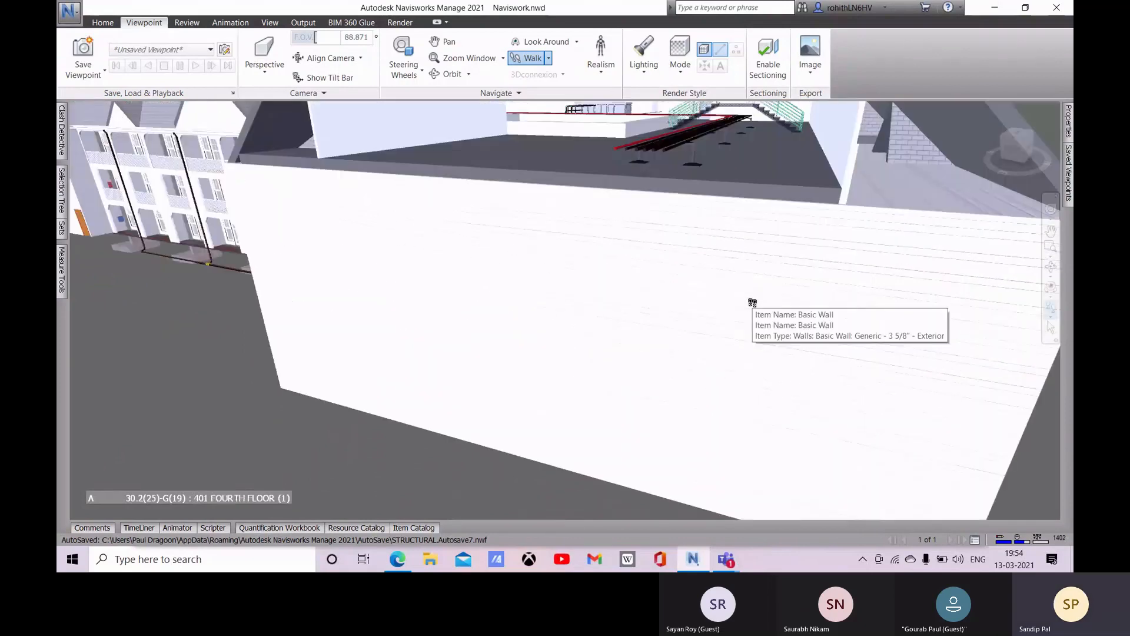
{"action": "scroll", "coordinate": [752, 303], "scroll_direction": "up", "scroll_amount": 5}
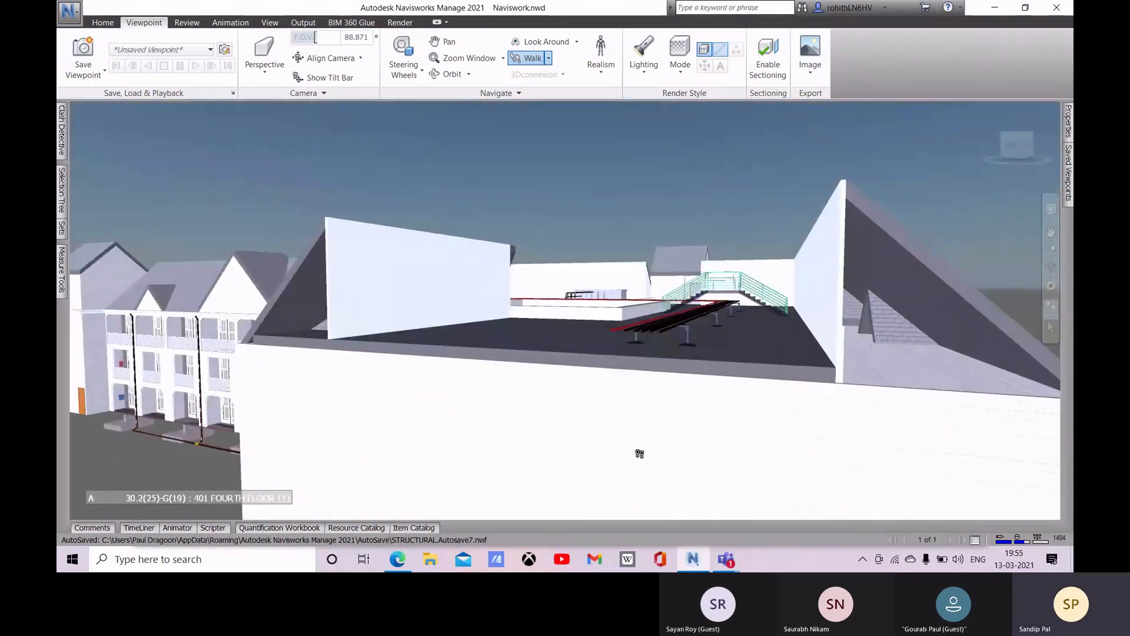
{"action": "left_click_drag", "start_coordinate": [647, 436], "coordinate": [720, 403]}
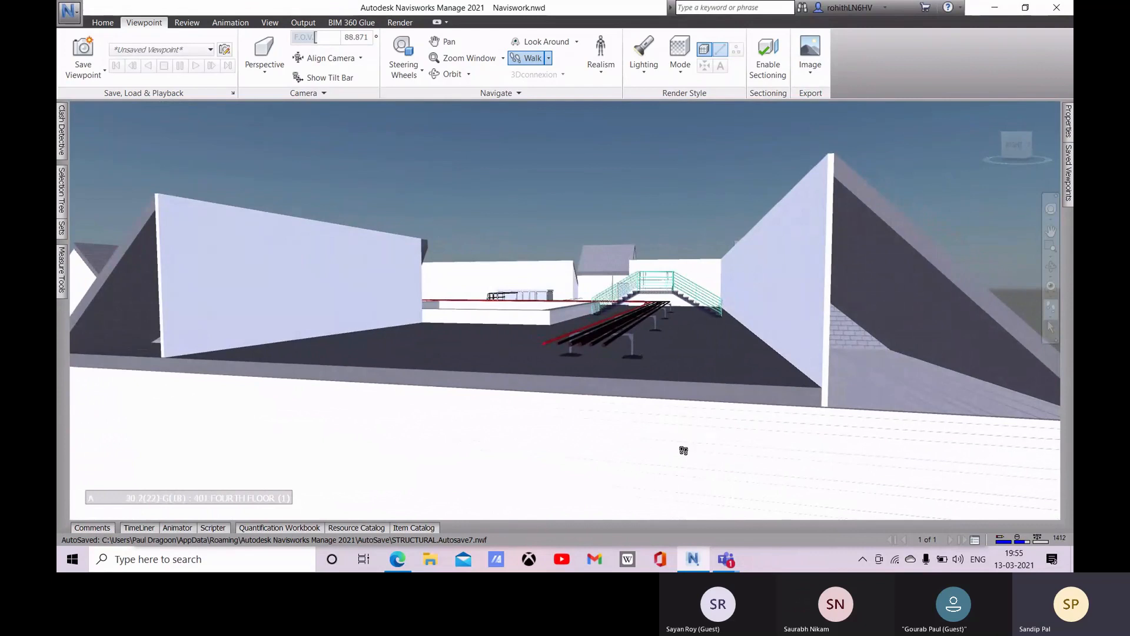
Step: Orbit down to the second-floor level of the end wall and walk through it into the building, facing the distant staircase
{"action": "left_click", "coordinate": [1051, 266]}
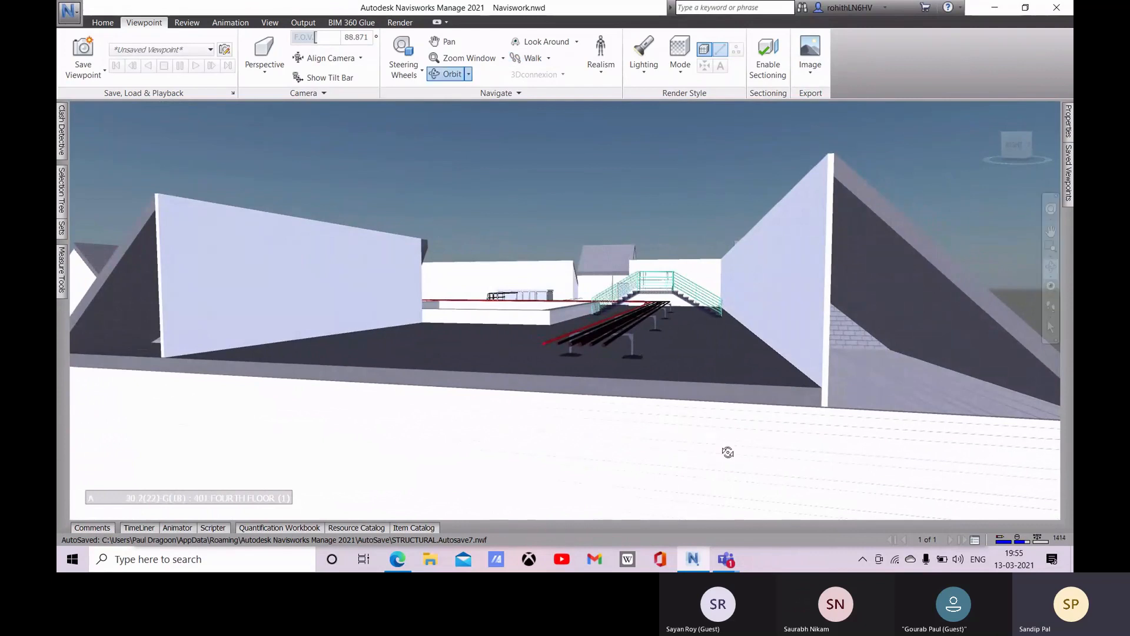
{"action": "left_click_drag", "start_coordinate": [613, 490], "coordinate": [650, 448]}
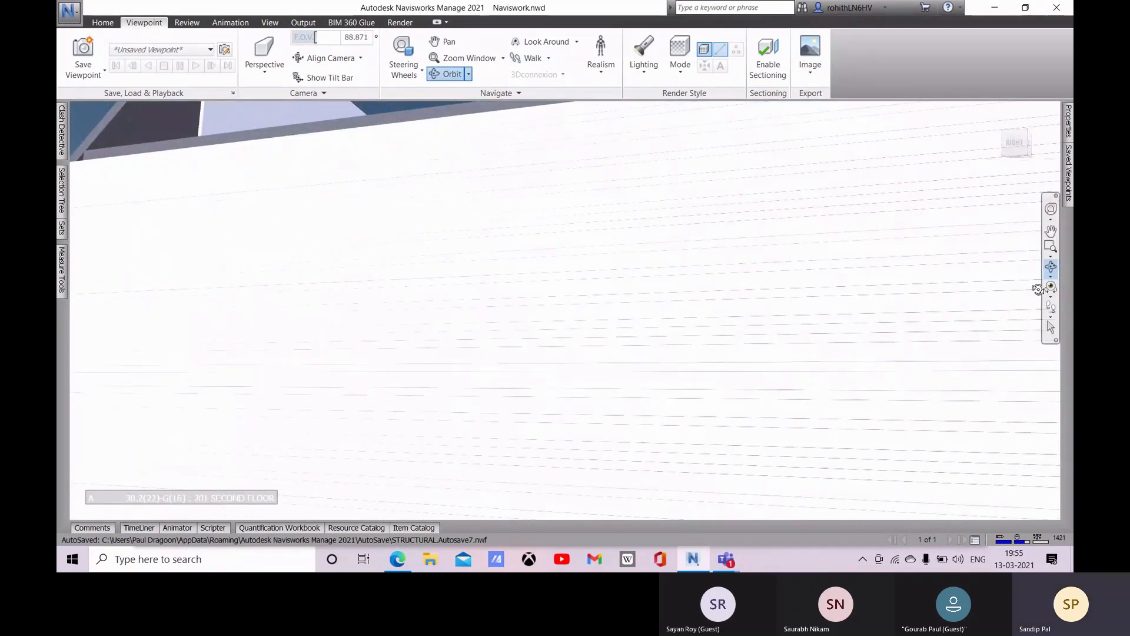
{"action": "left_click", "coordinate": [1051, 311]}
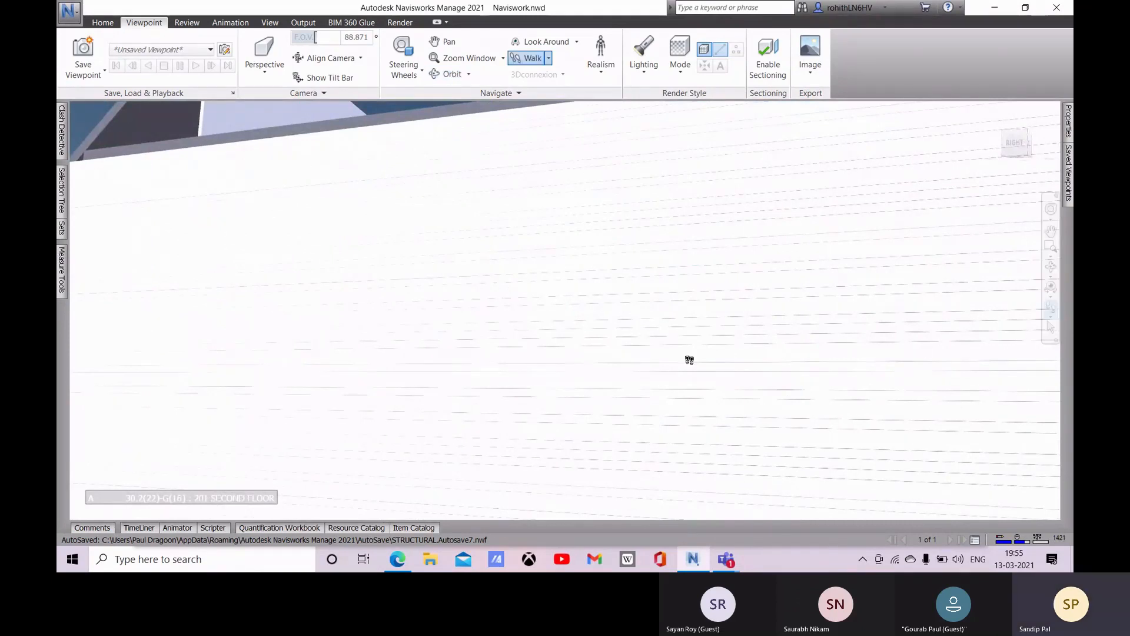
{"action": "left_click_drag", "start_coordinate": [643, 401], "coordinate": [782, 418]}
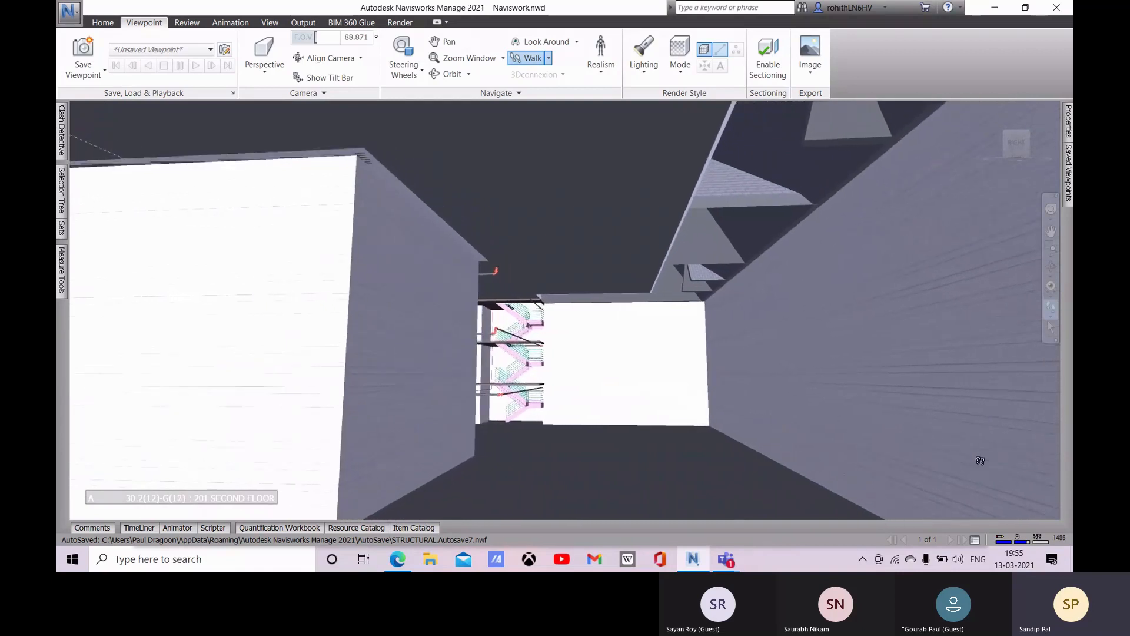
Step: Turn on Gravity for walking, drop to the first floor, and save the interior view as viewpoint C
{"action": "left_click", "coordinate": [1052, 318]}
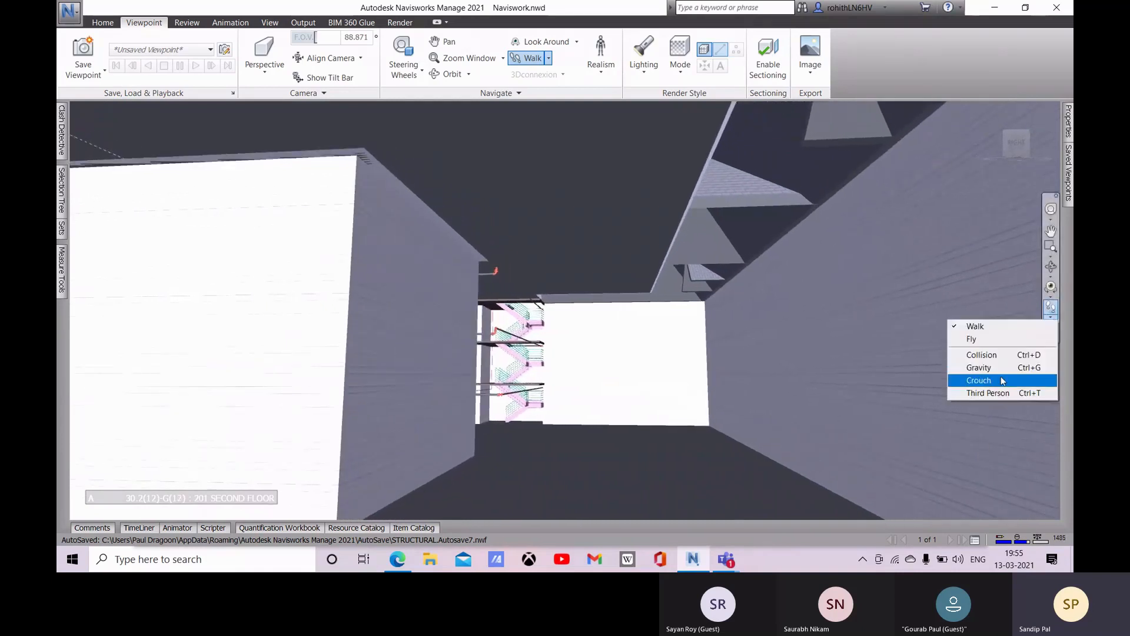
{"action": "left_click", "coordinate": [977, 371]}
{"action": "left_click_drag", "start_coordinate": [616, 465], "coordinate": [615, 460]}
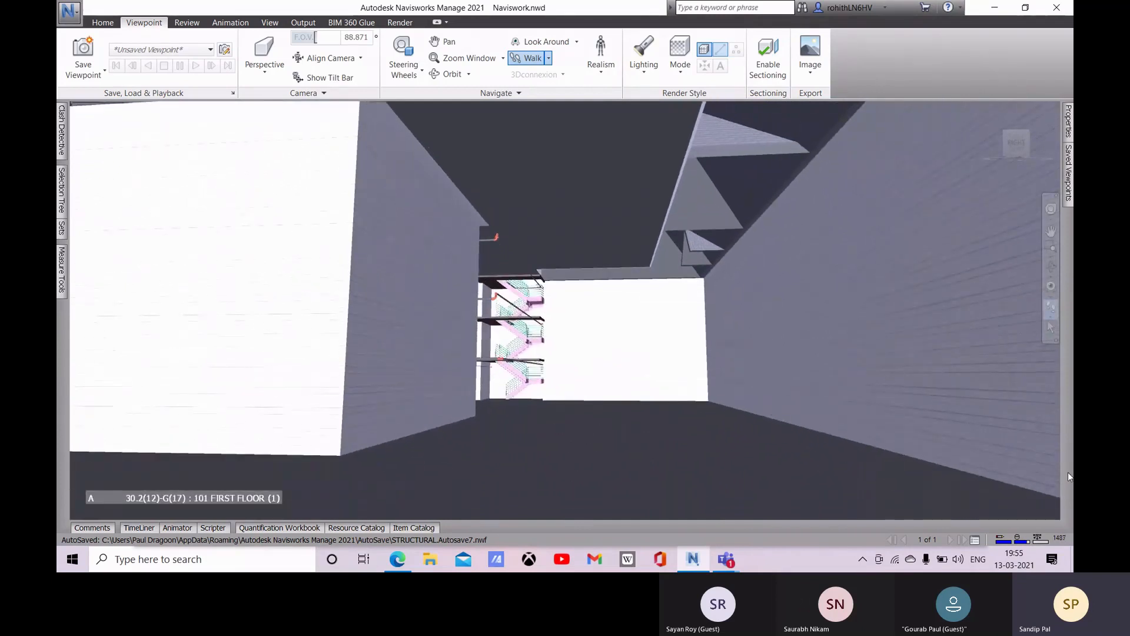
{"action": "left_click", "coordinate": [87, 73]}
{"action": "left_click", "coordinate": [97, 95]}
Step: Walk closer to the pink staircase on the first floor and save the view as viewpoint D
{"action": "left_click_drag", "start_coordinate": [624, 418], "coordinate": [576, 364]}
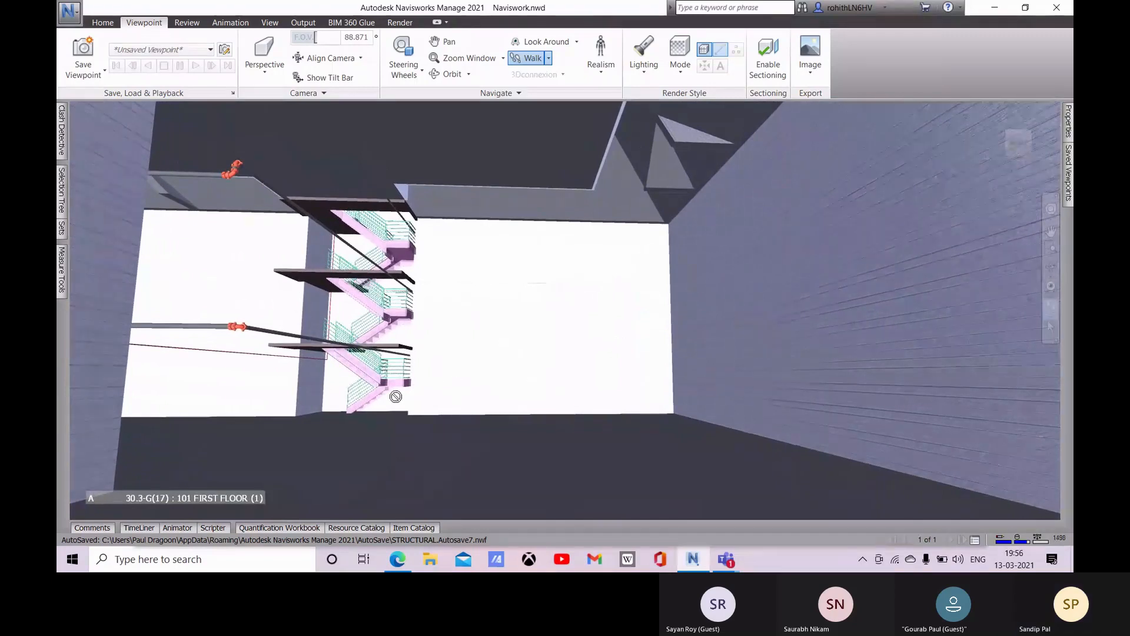
{"action": "left_click_drag", "start_coordinate": [412, 397], "coordinate": [537, 410]}
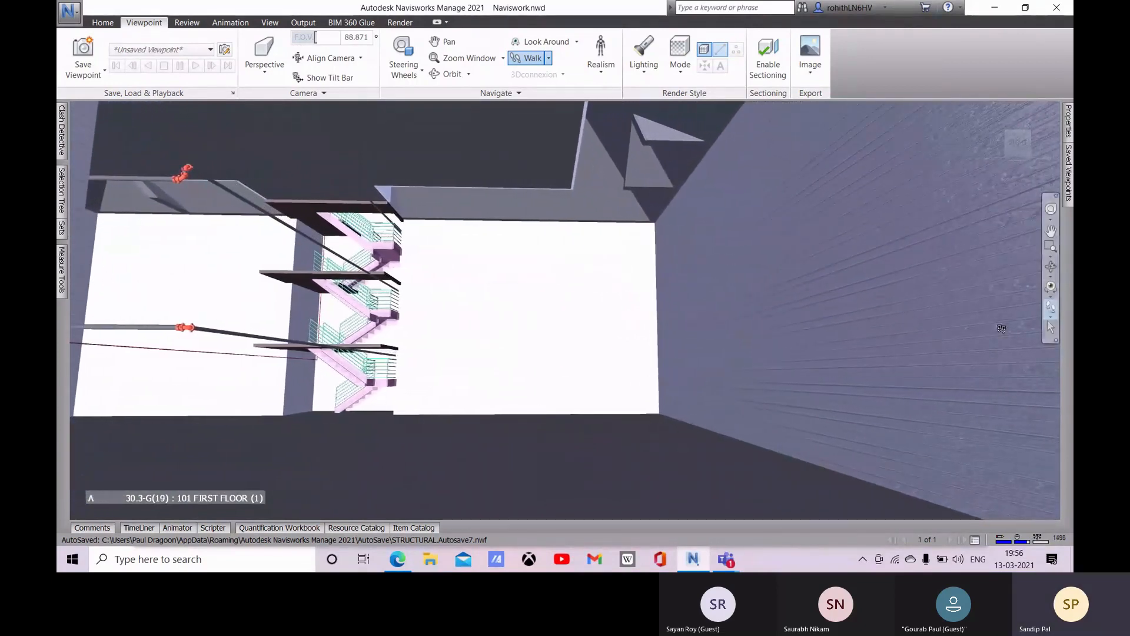
{"action": "left_click", "coordinate": [83, 72]}
{"action": "left_click", "coordinate": [108, 101]}
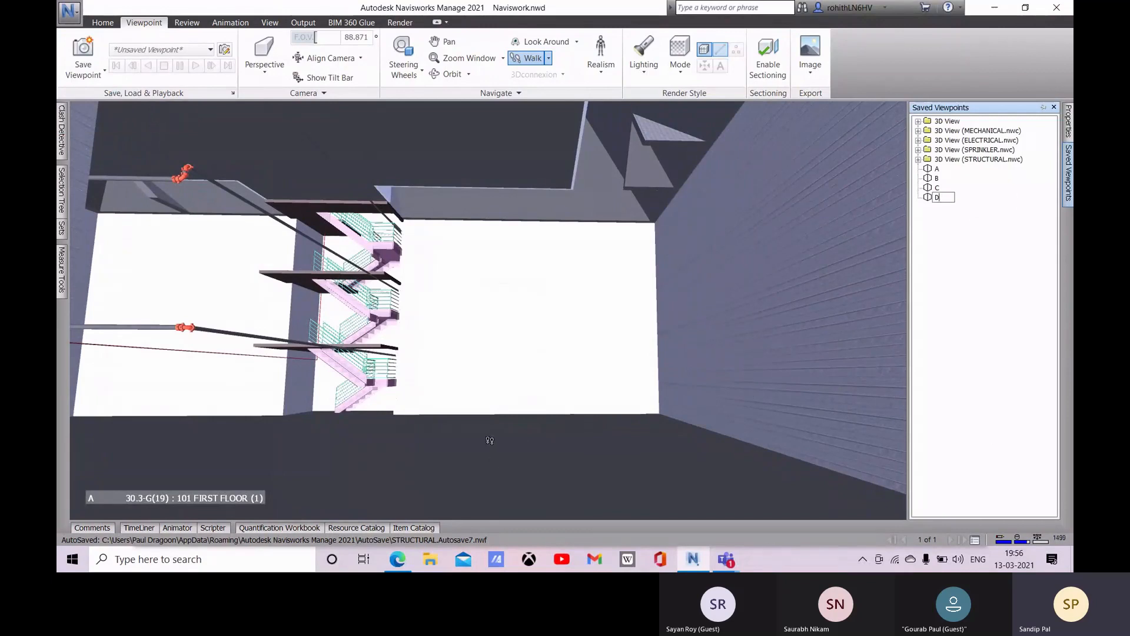
Step: Walk across the first floor until the grey framed wall and pink stairs are both in view, and save the view as viewpoint E
{"action": "left_click_drag", "start_coordinate": [487, 434], "coordinate": [464, 388]}
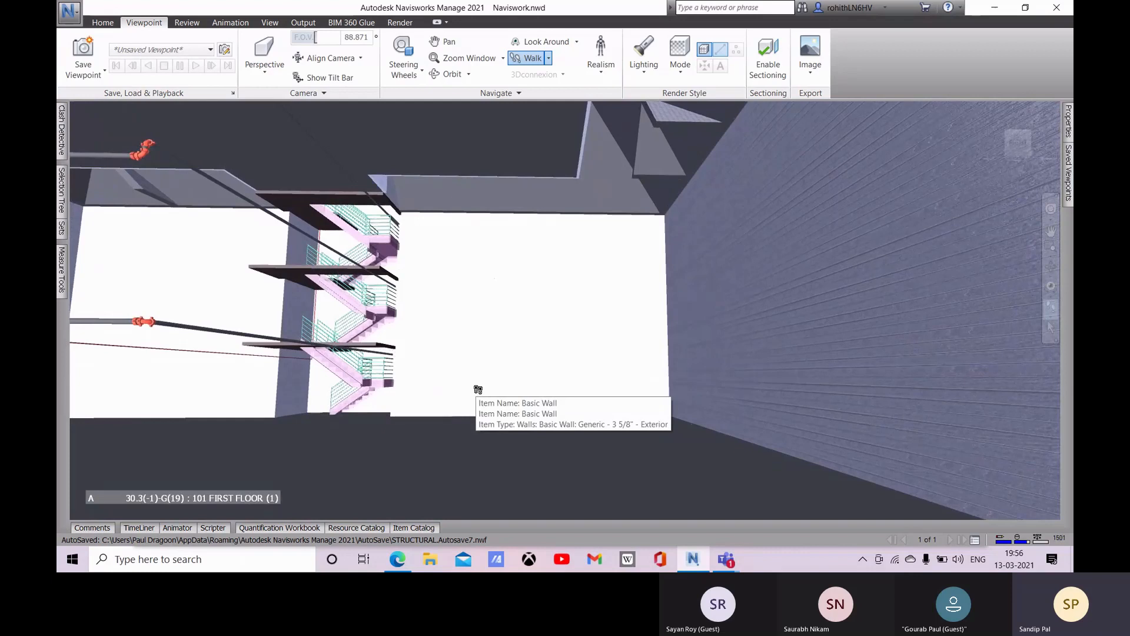
{"action": "left_click_drag", "start_coordinate": [469, 388], "coordinate": [578, 394]}
{"action": "mouse_move", "coordinate": [449, 404]}
{"action": "left_mouse_down"}
{"action": "mouse_move", "coordinate": [295, 409]}
{"action": "mouse_move", "coordinate": [428, 411]}
{"action": "left_mouse_up"}
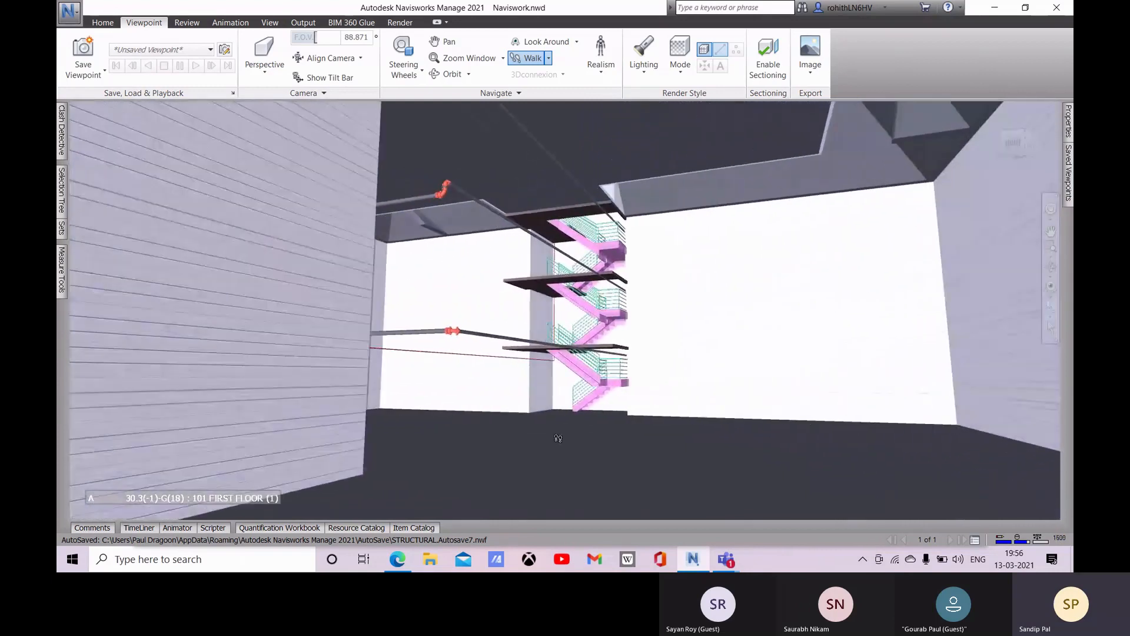
{"action": "left_click_drag", "start_coordinate": [551, 433], "coordinate": [515, 339]}
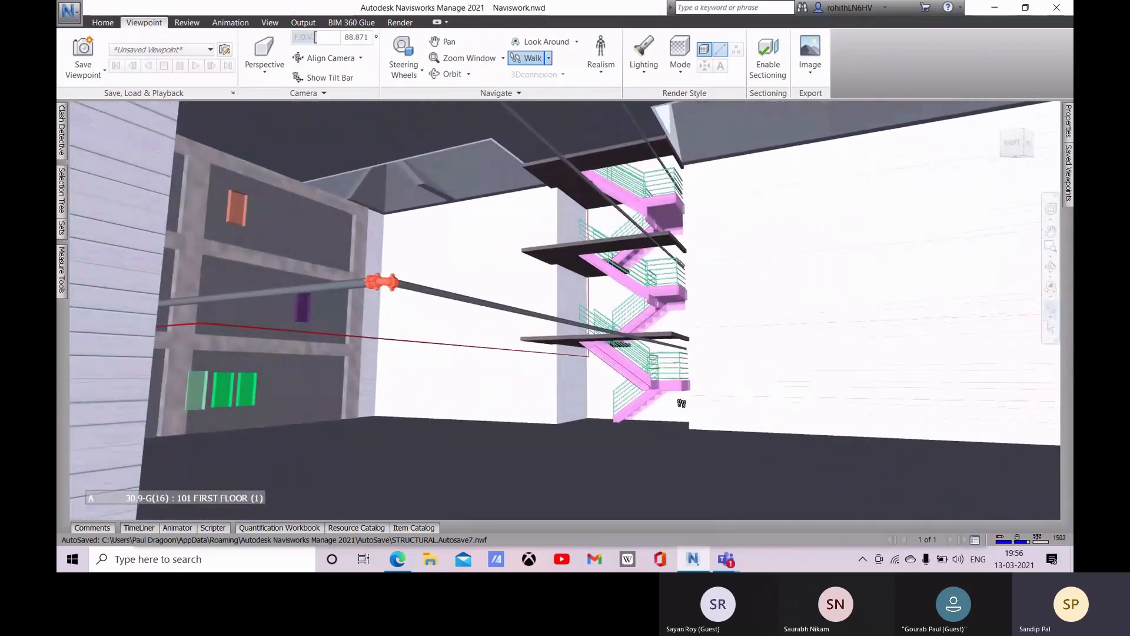
{"action": "left_click_drag", "start_coordinate": [682, 403], "coordinate": [672, 405]}
{"action": "left_click_drag", "start_coordinate": [792, 428], "coordinate": [618, 395]}
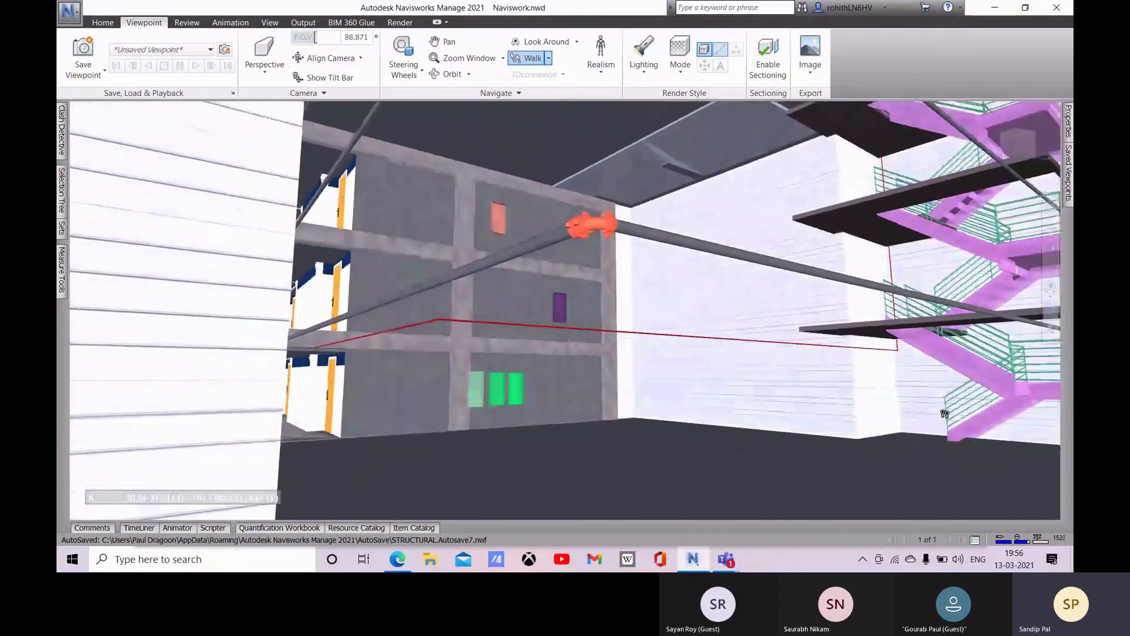
{"action": "left_click_drag", "start_coordinate": [925, 413], "coordinate": [1009, 413]}
{"action": "left_click", "coordinate": [89, 72]}
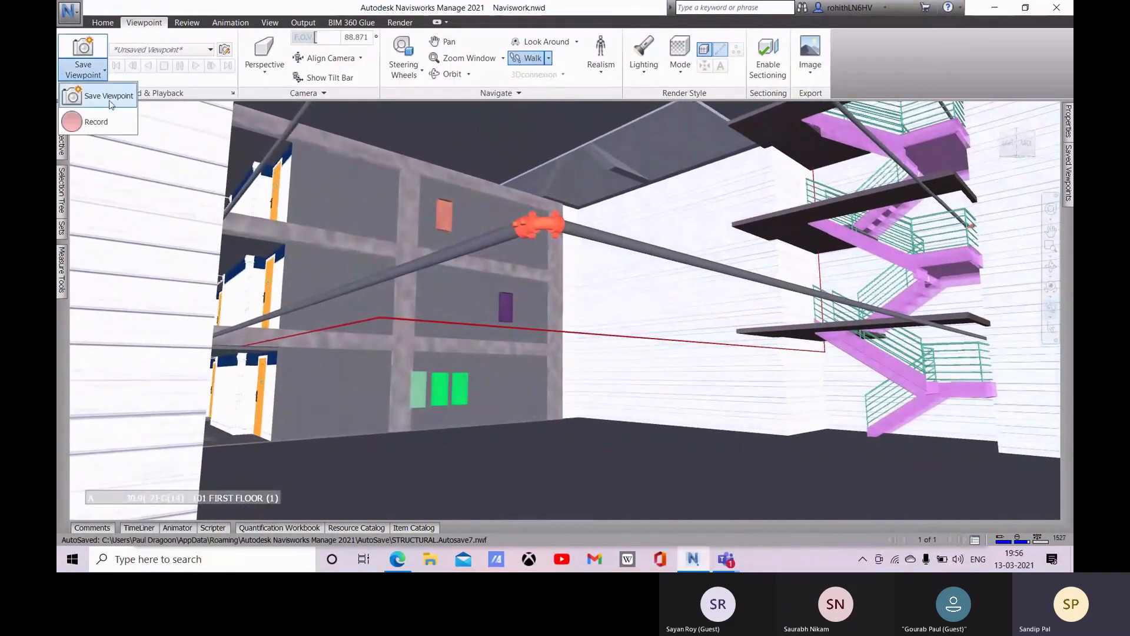
{"action": "left_click", "coordinate": [94, 103]}
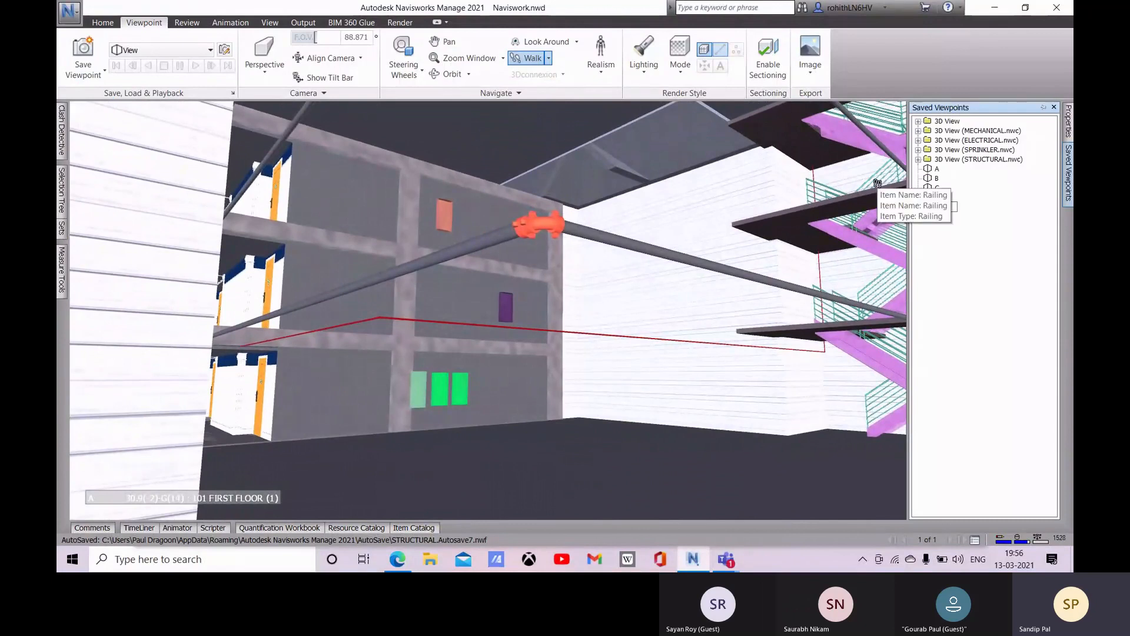
{"action": "left_click", "coordinate": [990, 300]}
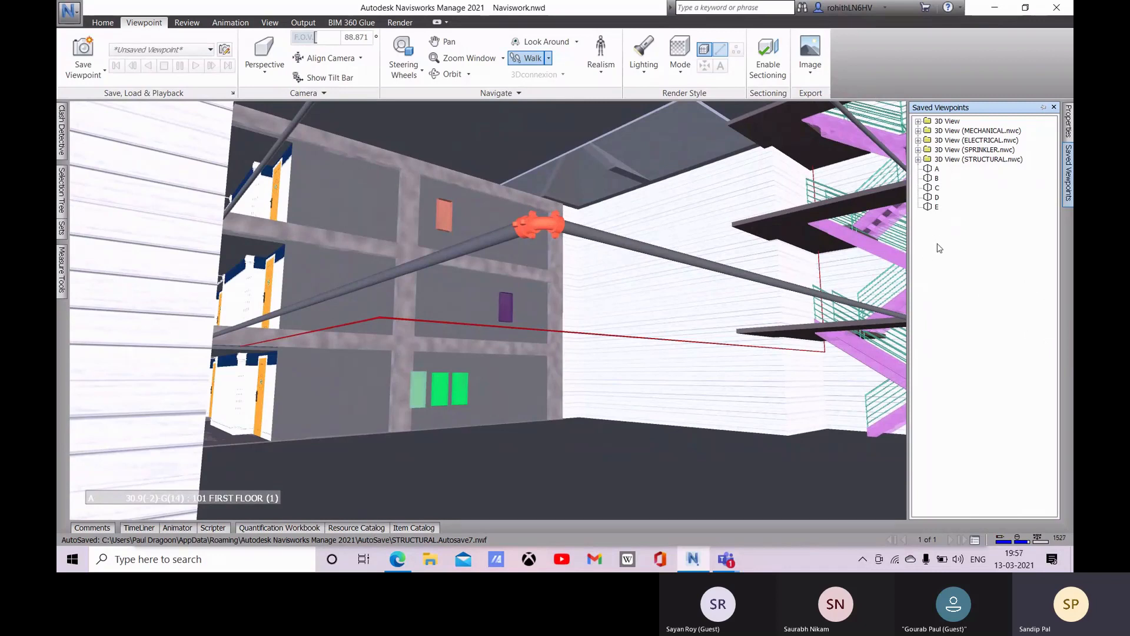
Step: Add a new animation with the default name Animation below viewpoint E in the saved viewpoints list
{"action": "right_click", "coordinate": [935, 227]}
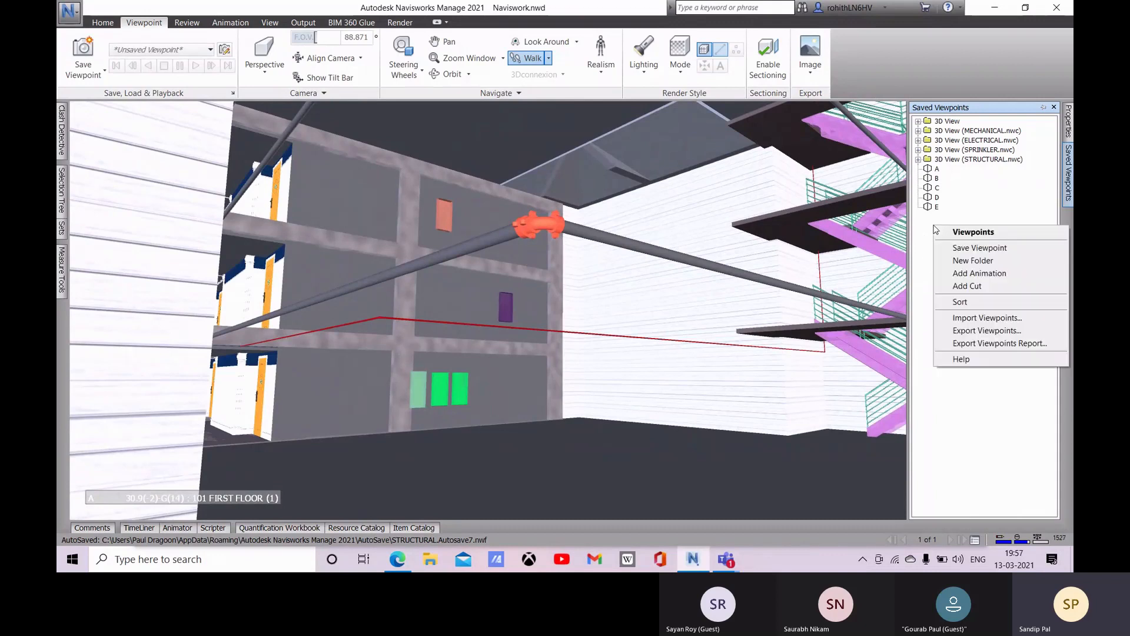
{"action": "left_click", "coordinate": [966, 274]}
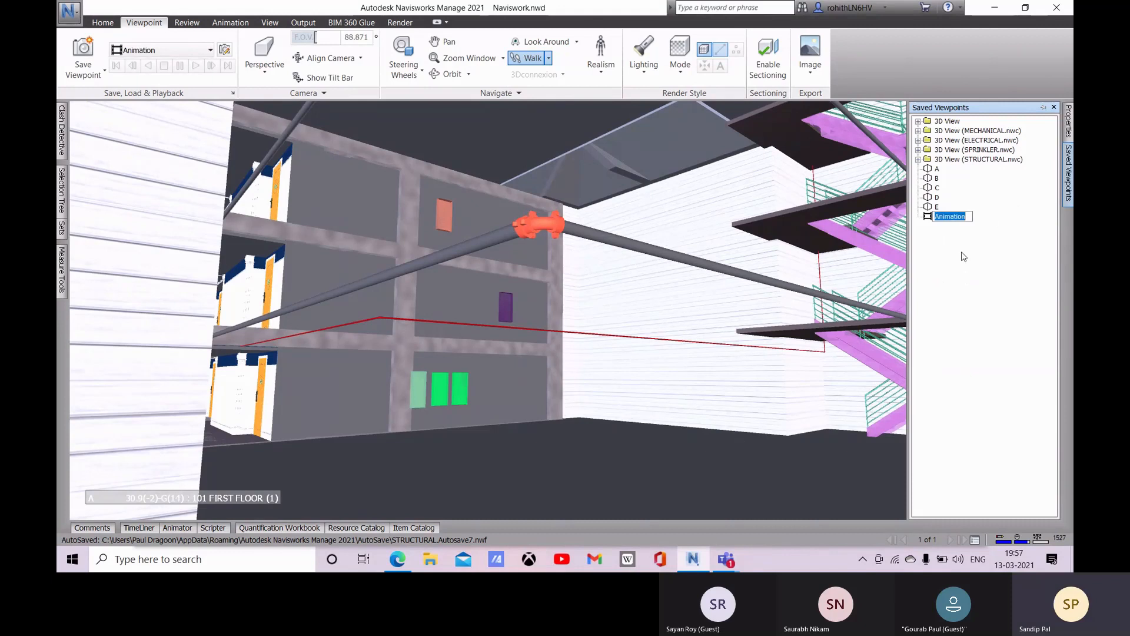
{"action": "left_click", "coordinate": [947, 218]}
{"action": "right_click", "coordinate": [947, 219]}
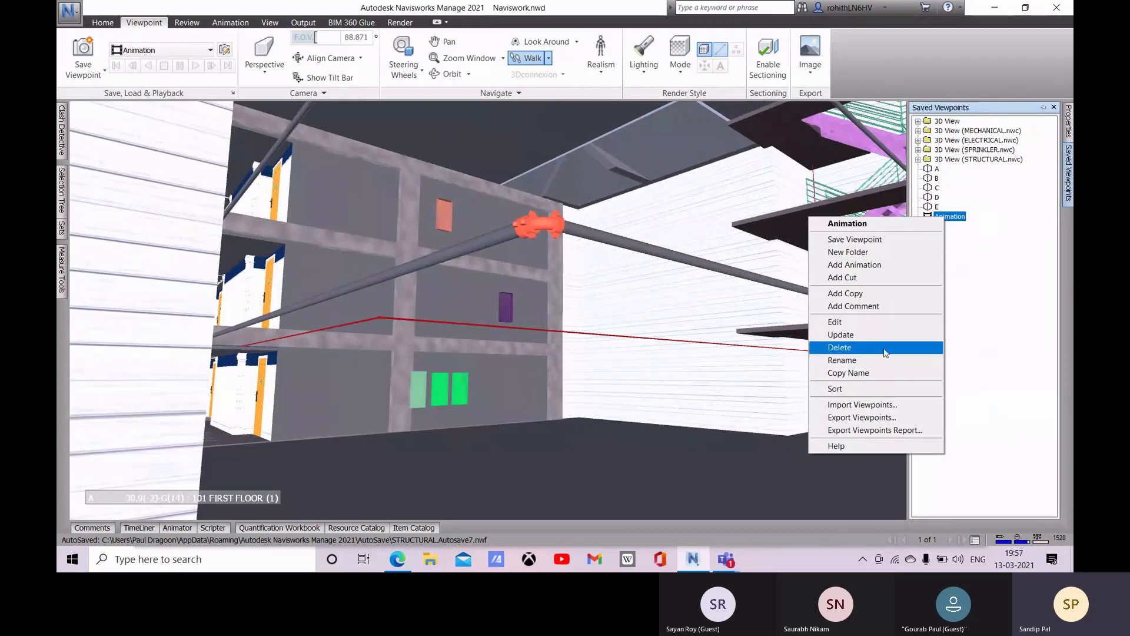
{"action": "left_click", "coordinate": [1020, 292]}
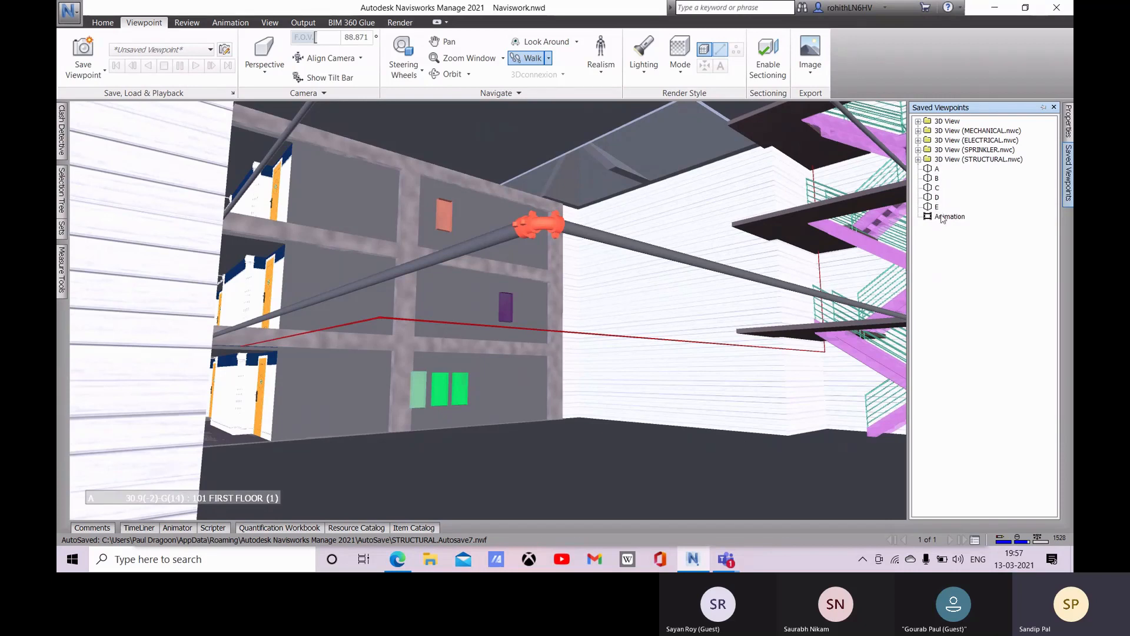
Step: Move saved viewpoints A, B, C, D and E into the animation in that order
{"action": "left_click", "coordinate": [936, 170]}
{"action": "left_click", "coordinate": [937, 170]}
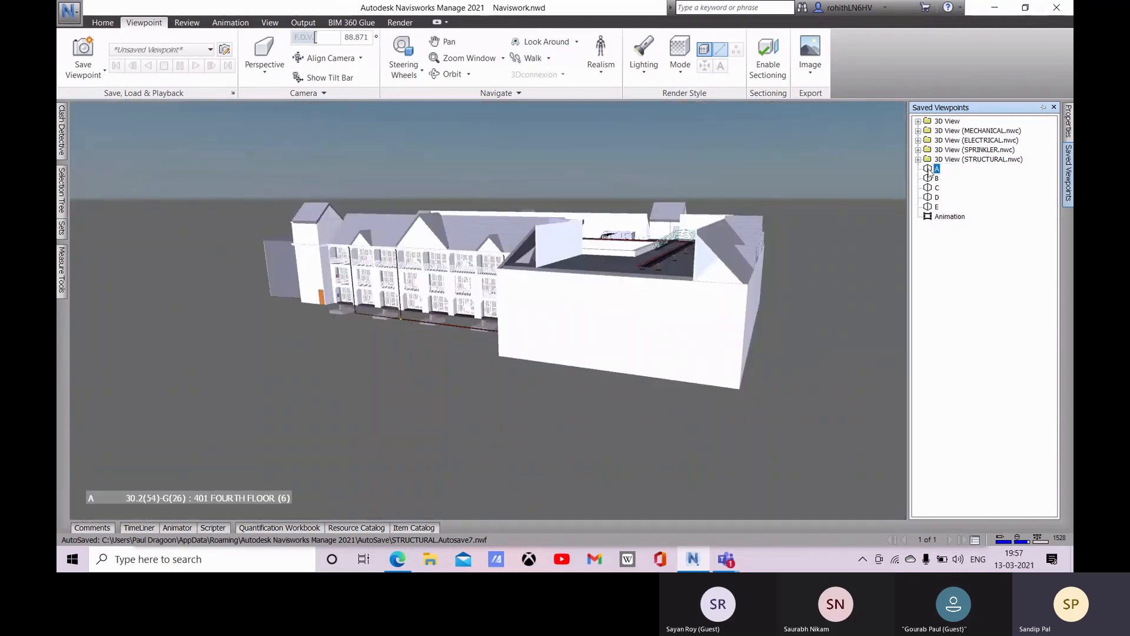
{"action": "left_click", "coordinate": [929, 169]}
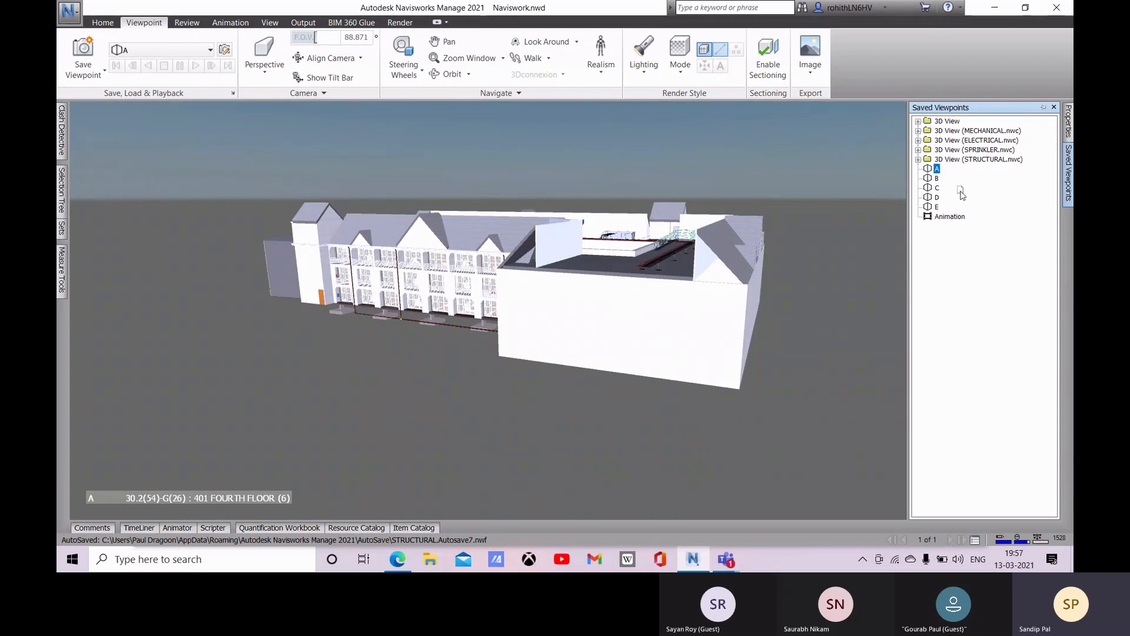
{"action": "left_click_drag", "start_coordinate": [943, 220], "coordinate": [929, 221]}
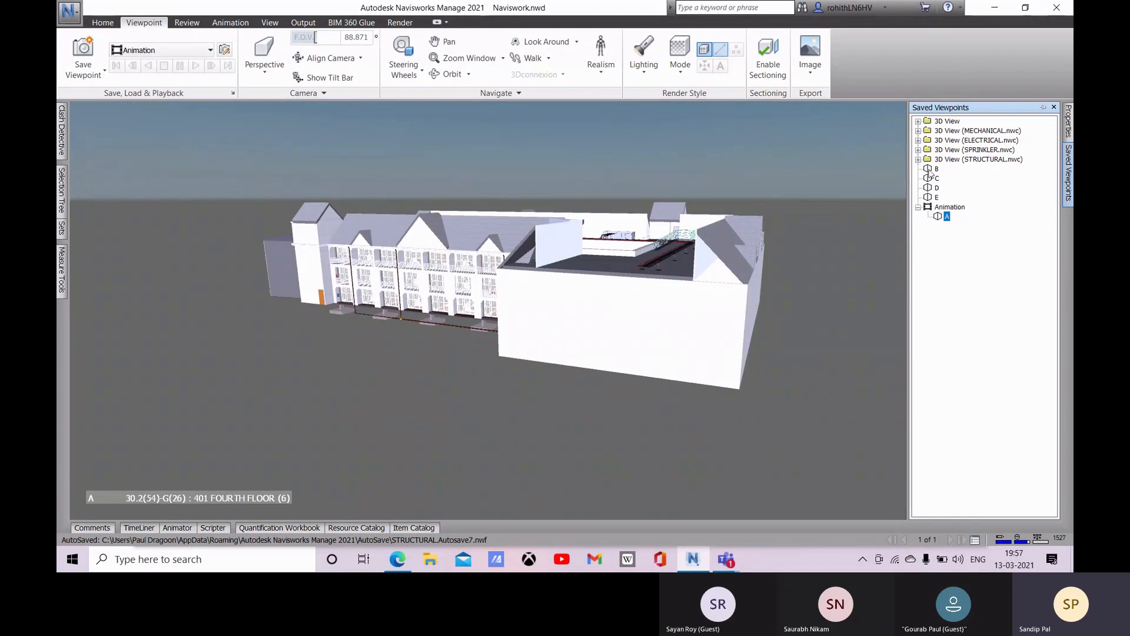
{"action": "left_click", "coordinate": [931, 171]}
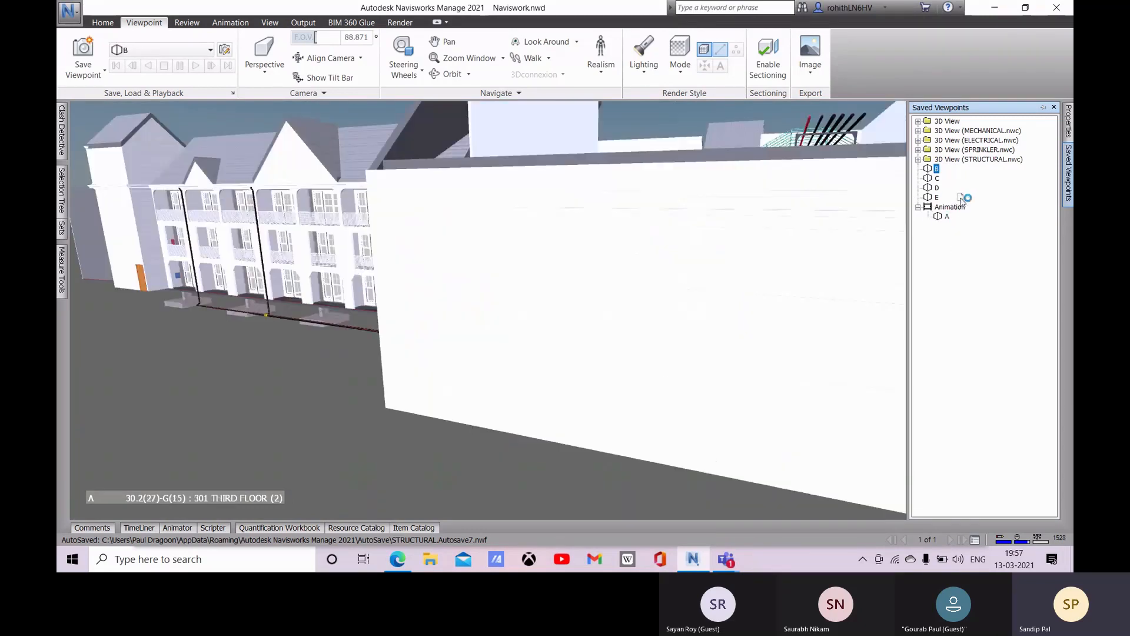
{"action": "left_click_drag", "start_coordinate": [932, 212], "coordinate": [936, 207]}
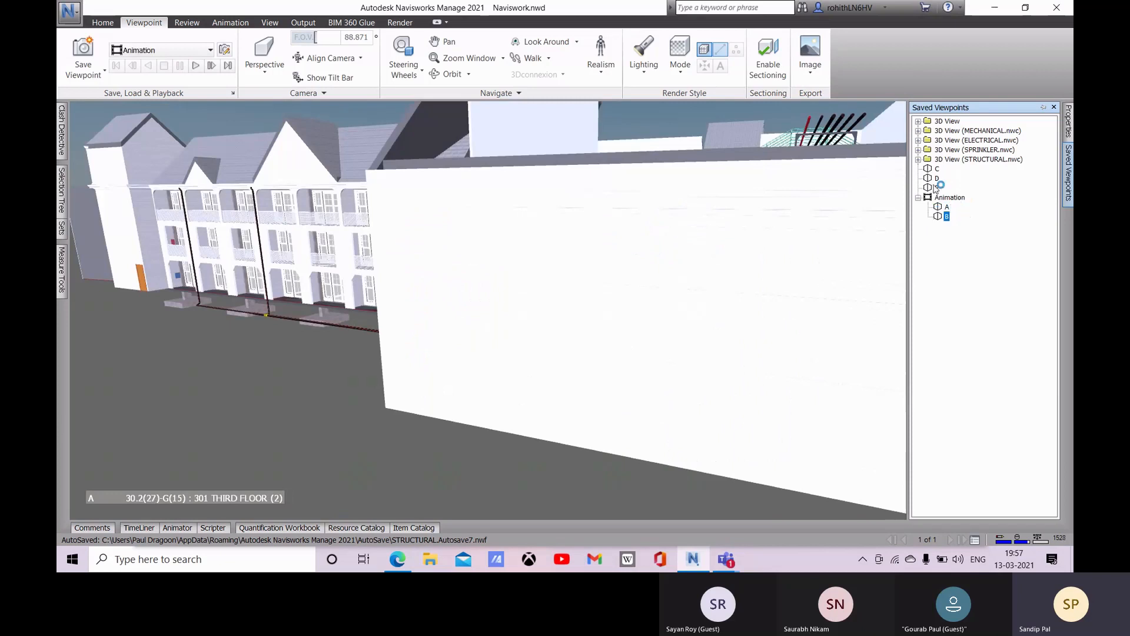
{"action": "left_click", "coordinate": [935, 169]}
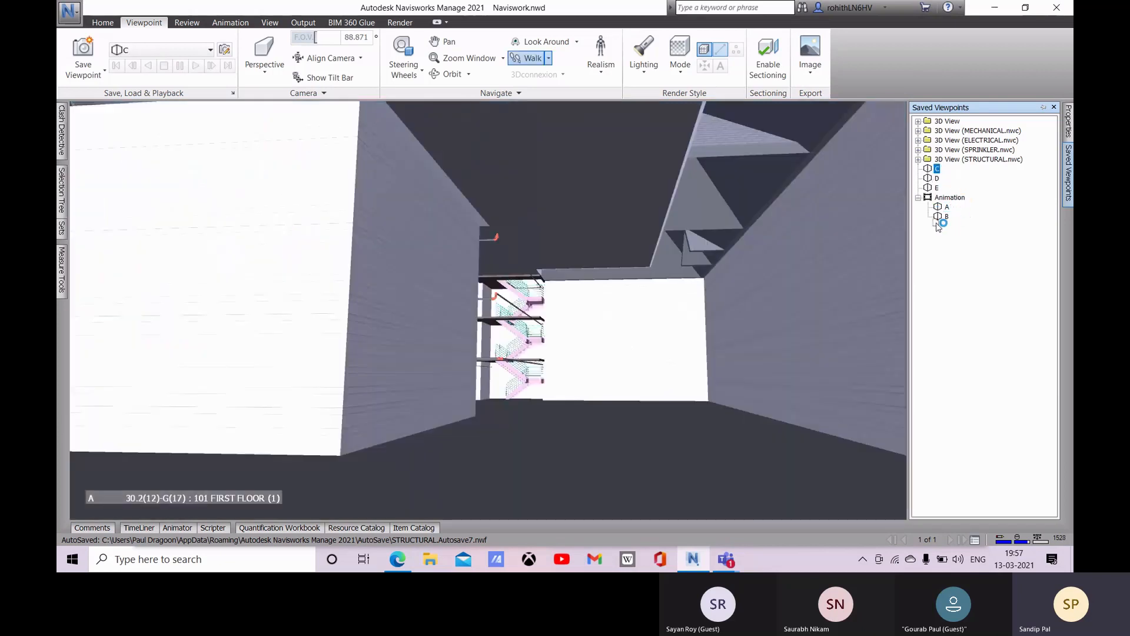
{"action": "left_click_drag", "start_coordinate": [937, 223], "coordinate": [936, 219]}
{"action": "left_click", "coordinate": [929, 168]}
{"action": "left_click_drag", "start_coordinate": [929, 168], "coordinate": [948, 183]}
{"action": "left_click", "coordinate": [934, 169]}
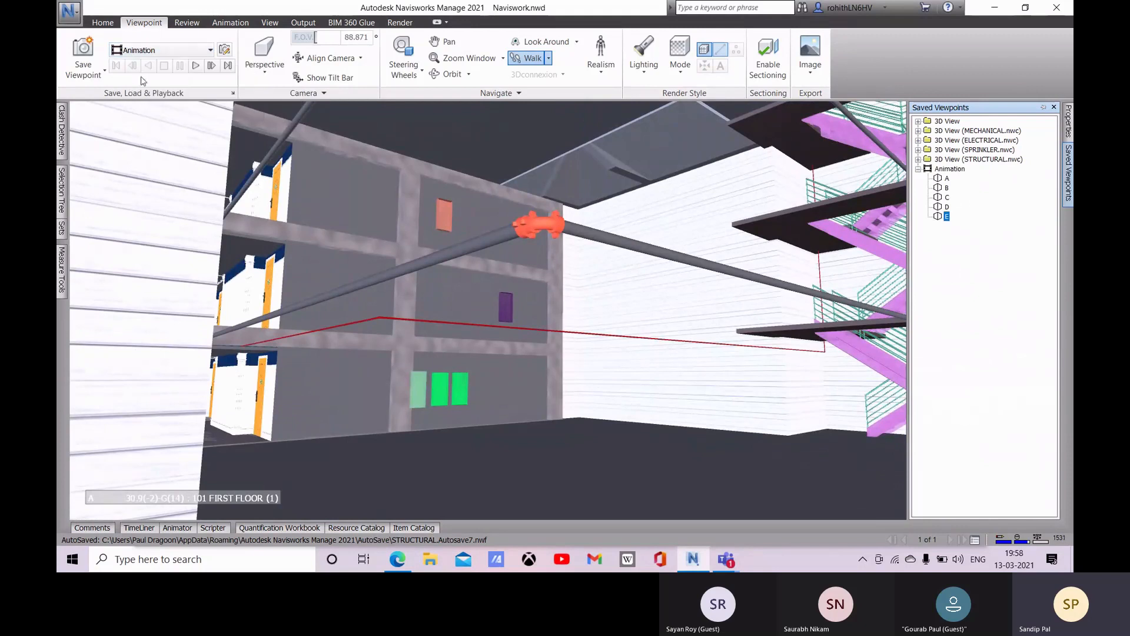
Step: Play the viewpoint animation, pause it near the start, and resume it through to the last viewpoint
{"action": "left_click", "coordinate": [196, 66]}
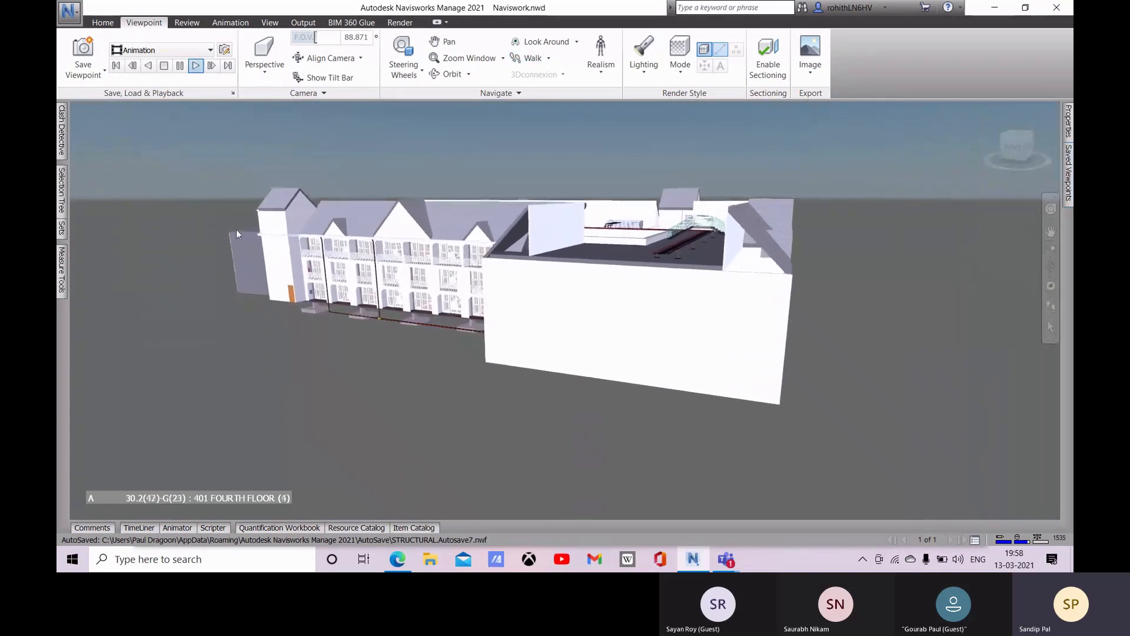
{"action": "left_click", "coordinate": [181, 68]}
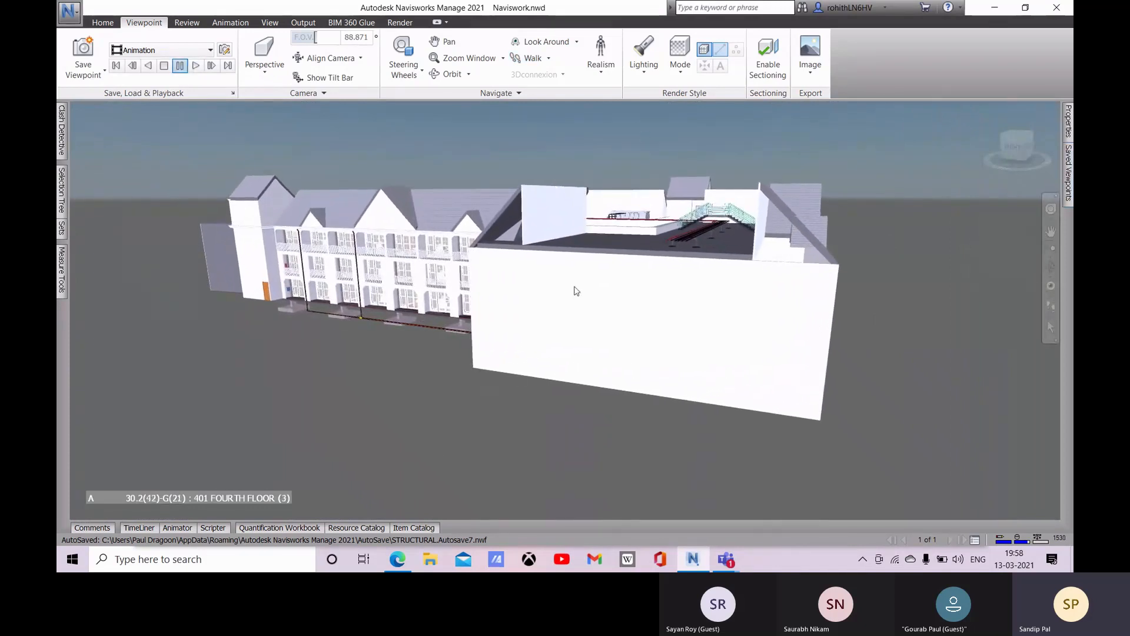
{"action": "mouse_move", "coordinate": [575, 309]}
{"action": "left_click", "coordinate": [196, 65]}
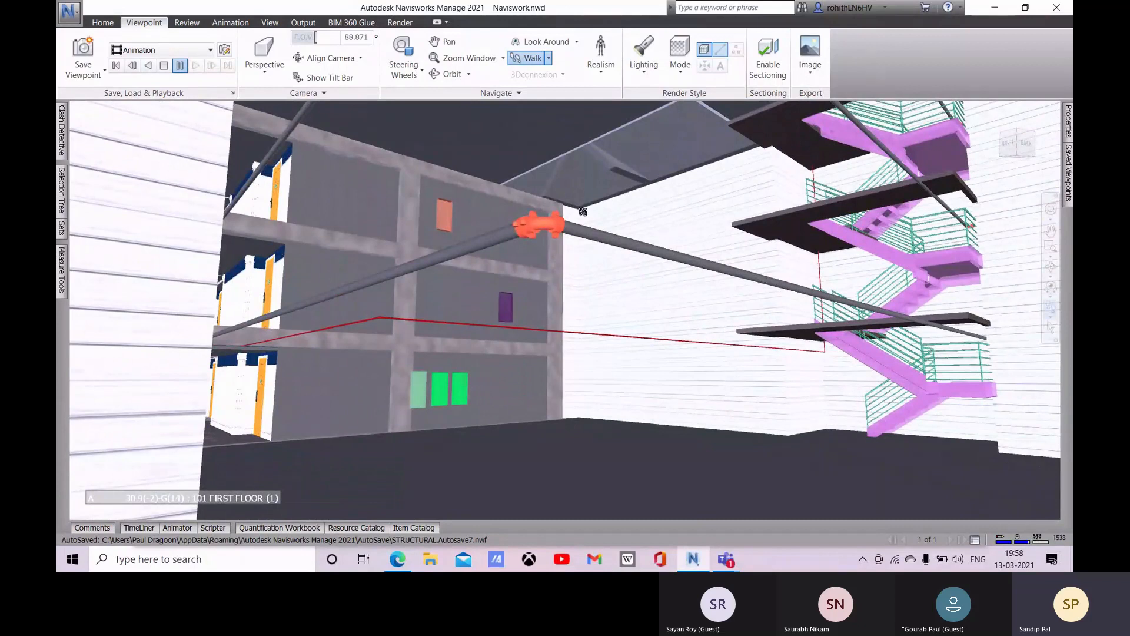
Step: Open the animation export settings, choose Current Animation as the source, and cancel without exporting
{"action": "left_click", "coordinate": [240, 22]}
{"action": "left_click", "coordinate": [454, 69]}
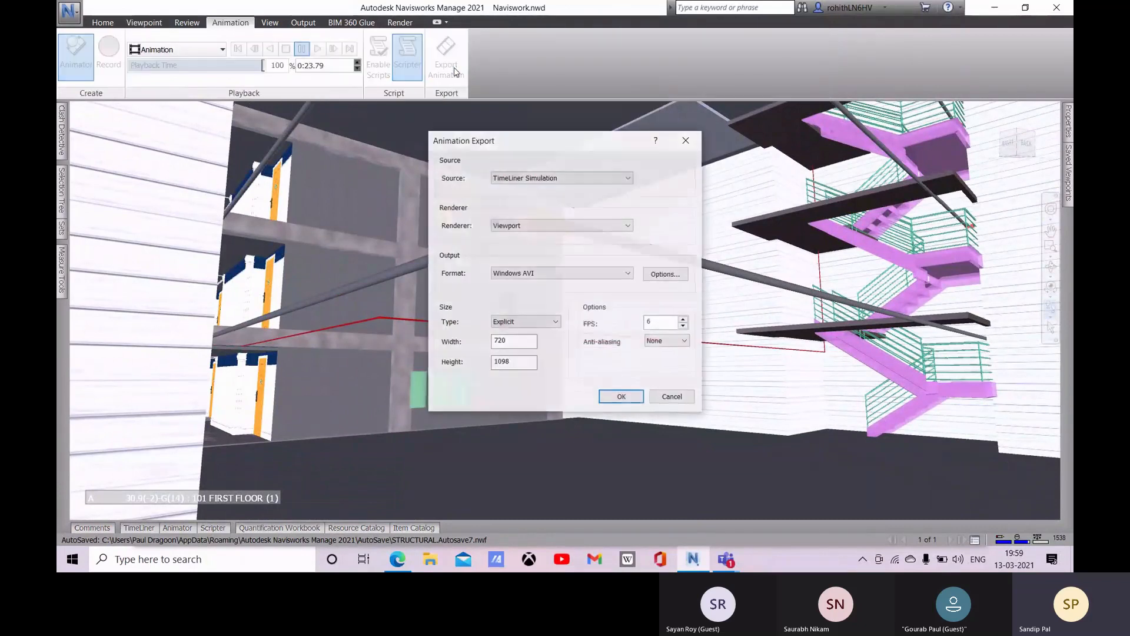
{"action": "left_click", "coordinate": [505, 178]}
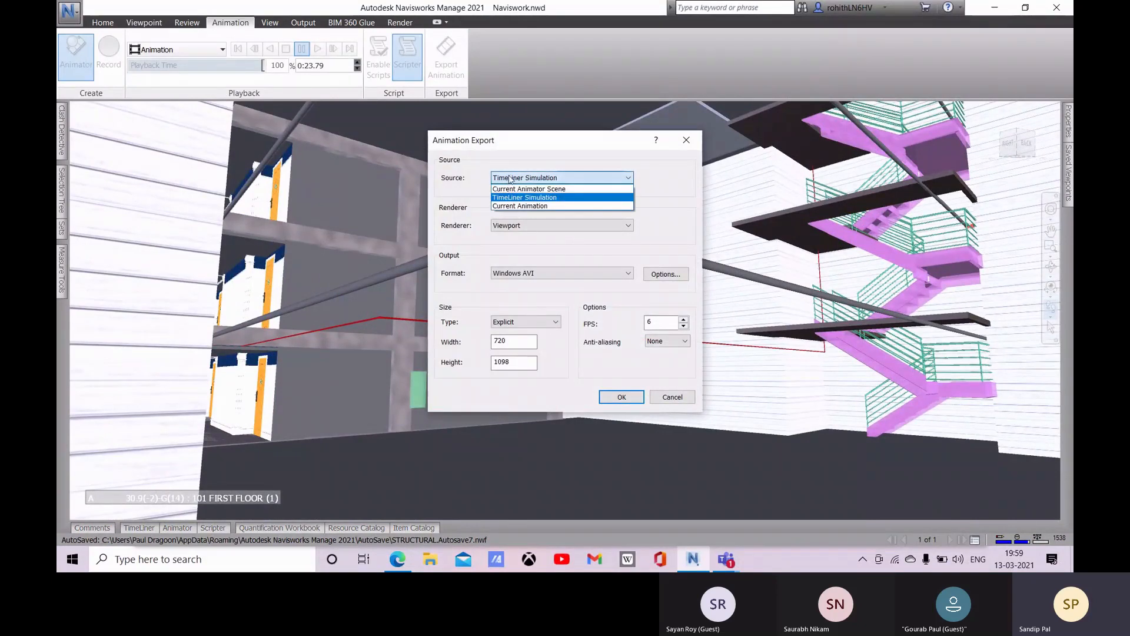
{"action": "left_click", "coordinate": [526, 207]}
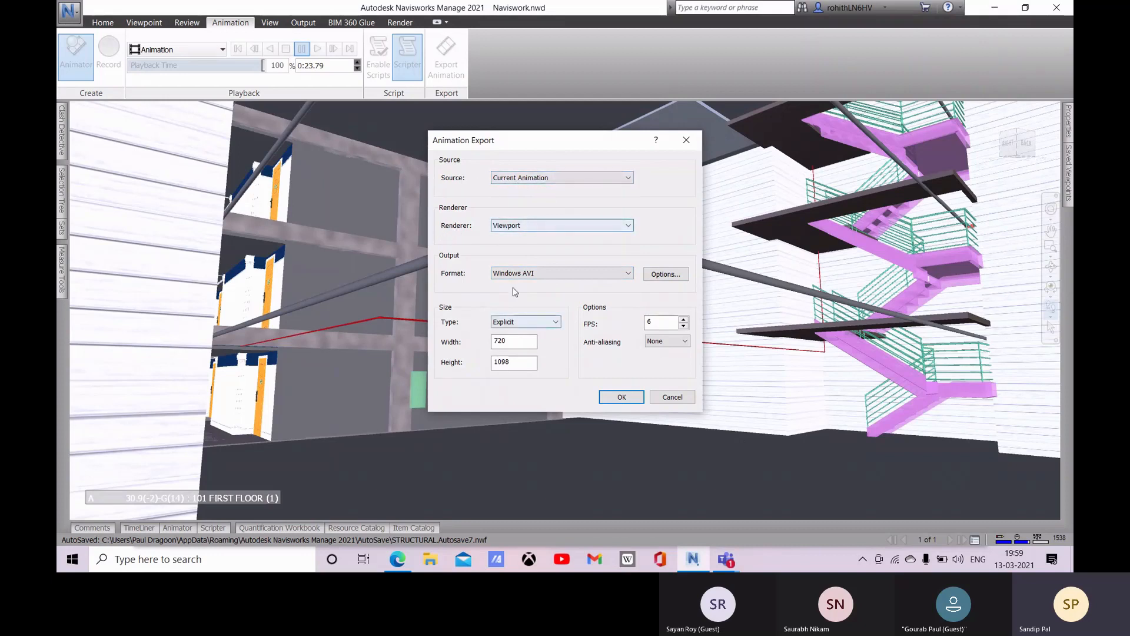
{"action": "left_click", "coordinate": [673, 397]}
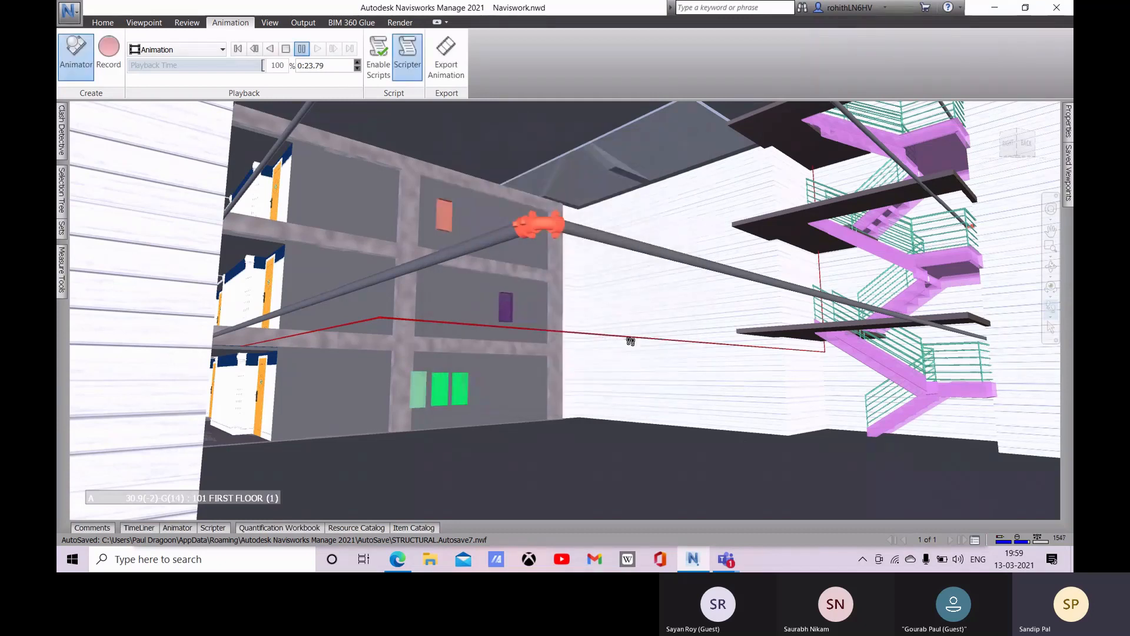
Step: Return from the interior to the home view showing the whole building from outside
{"action": "scroll", "coordinate": [631, 342], "scroll_direction": "up", "scroll_amount": 3}
{"action": "scroll", "coordinate": [631, 341], "scroll_direction": "down", "scroll_amount": 6}
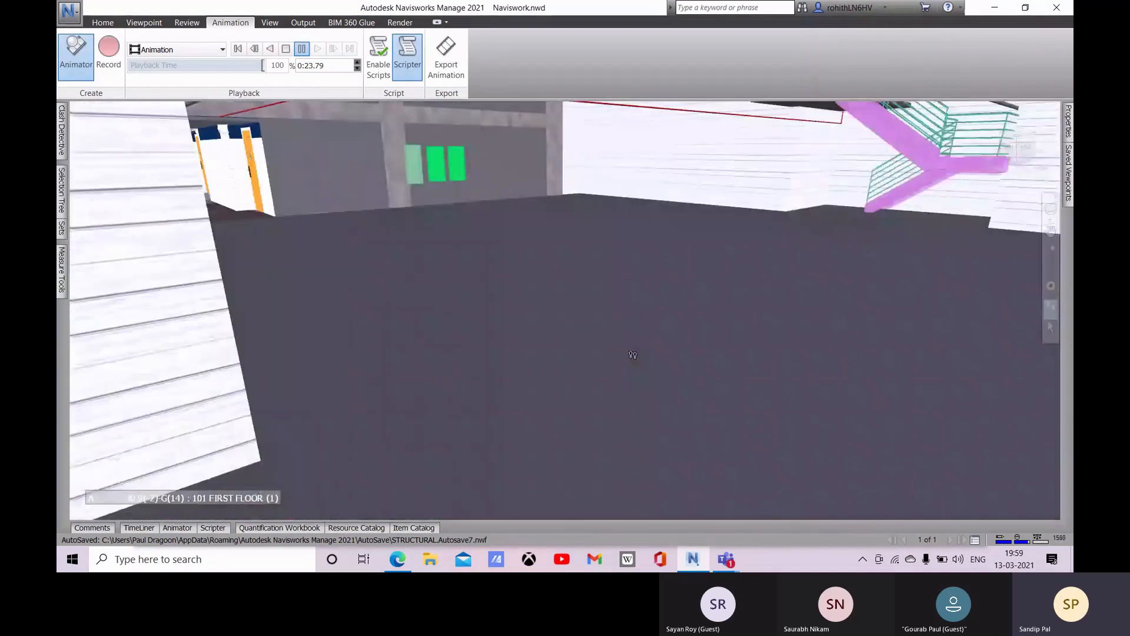
{"action": "scroll", "coordinate": [654, 288], "scroll_direction": "up", "scroll_amount": 3}
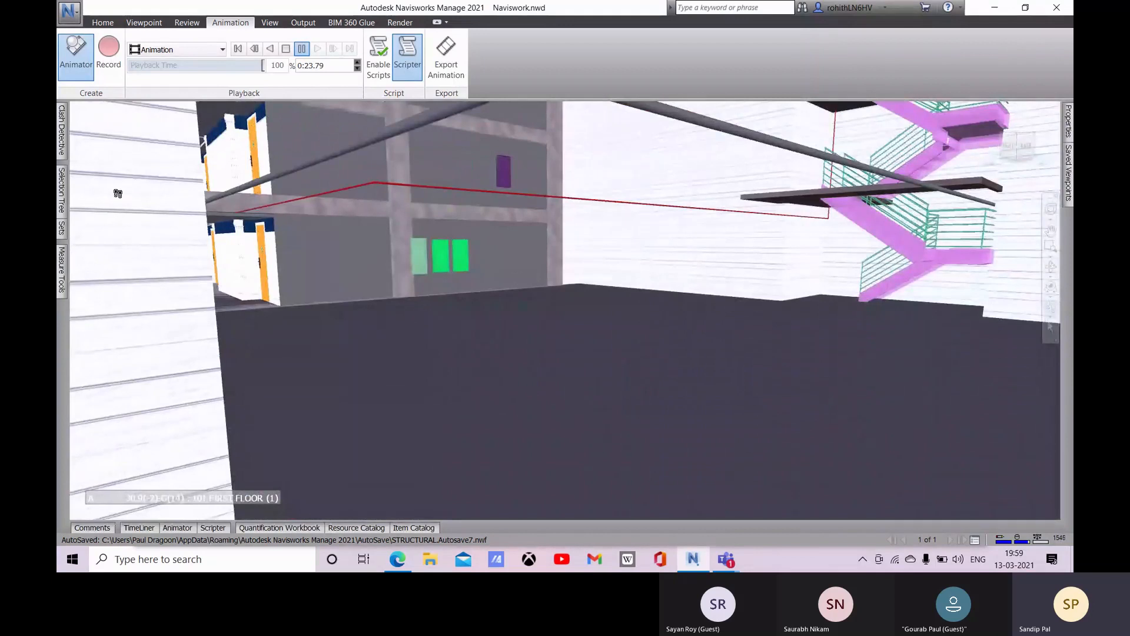
{"action": "mouse_move", "coordinate": [1071, 183]}
{"action": "left_click", "coordinate": [985, 112]}
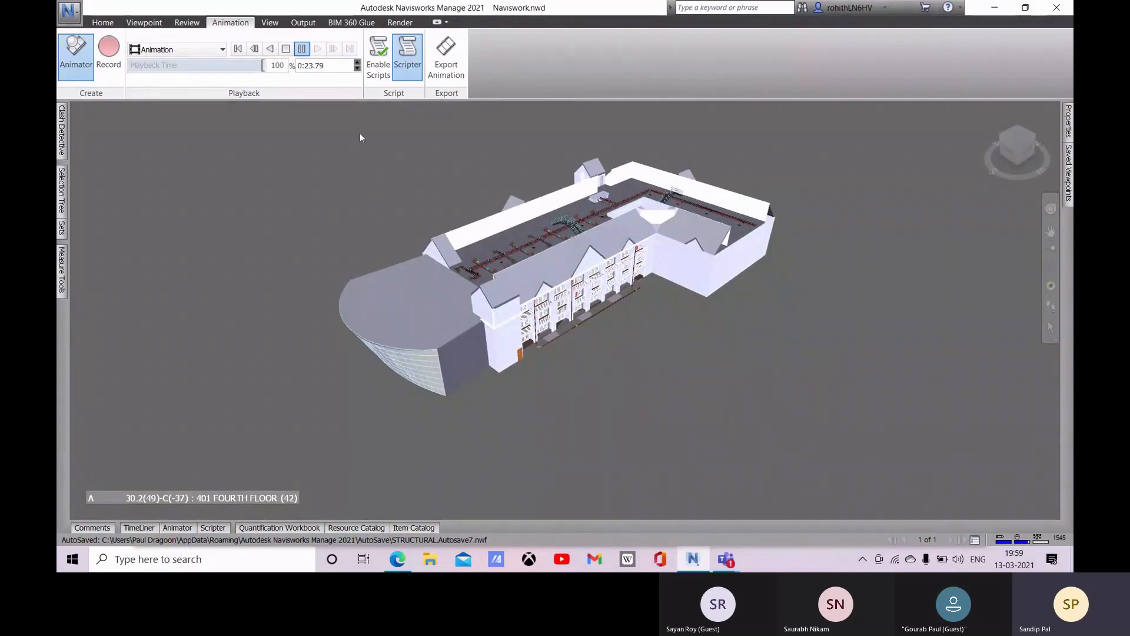
Step: Examine the wooden exterior door at ground level beside the glazed balcony facade at close range
{"action": "left_click", "coordinate": [103, 22]}
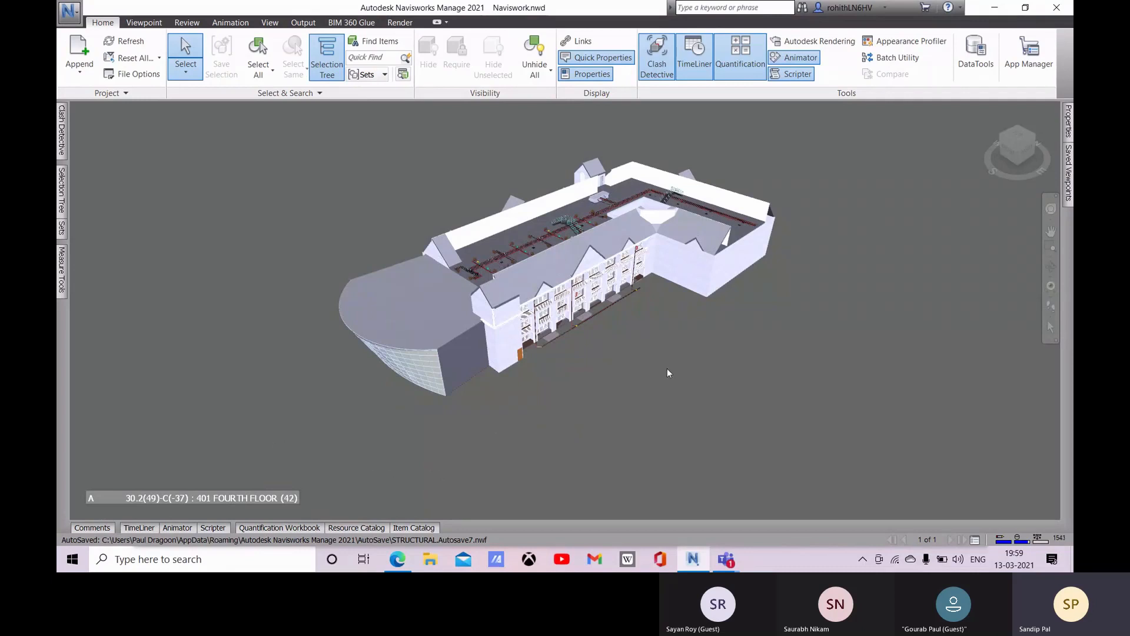
{"action": "scroll", "coordinate": [628, 313], "scroll_direction": "up", "scroll_amount": 2}
{"action": "middle_click_drag", "start_coordinate": [485, 377], "coordinate": [404, 373], "text": "shift"}
{"action": "scroll", "coordinate": [482, 365], "scroll_direction": "up", "scroll_amount": 4}
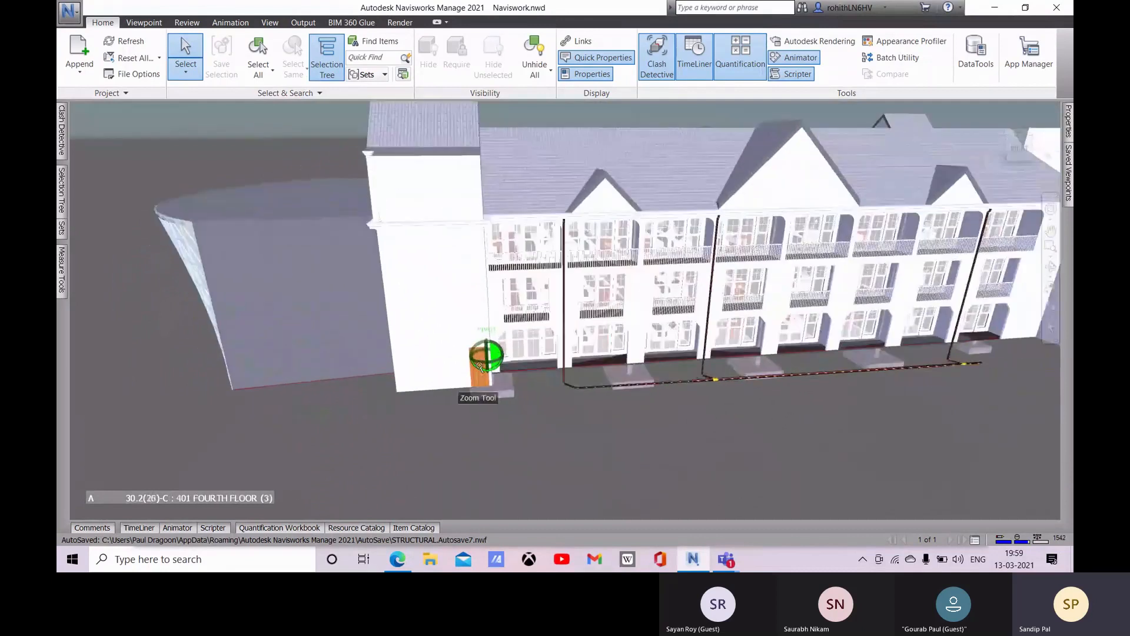
{"action": "scroll", "coordinate": [480, 366], "scroll_direction": "up", "scroll_amount": 5}
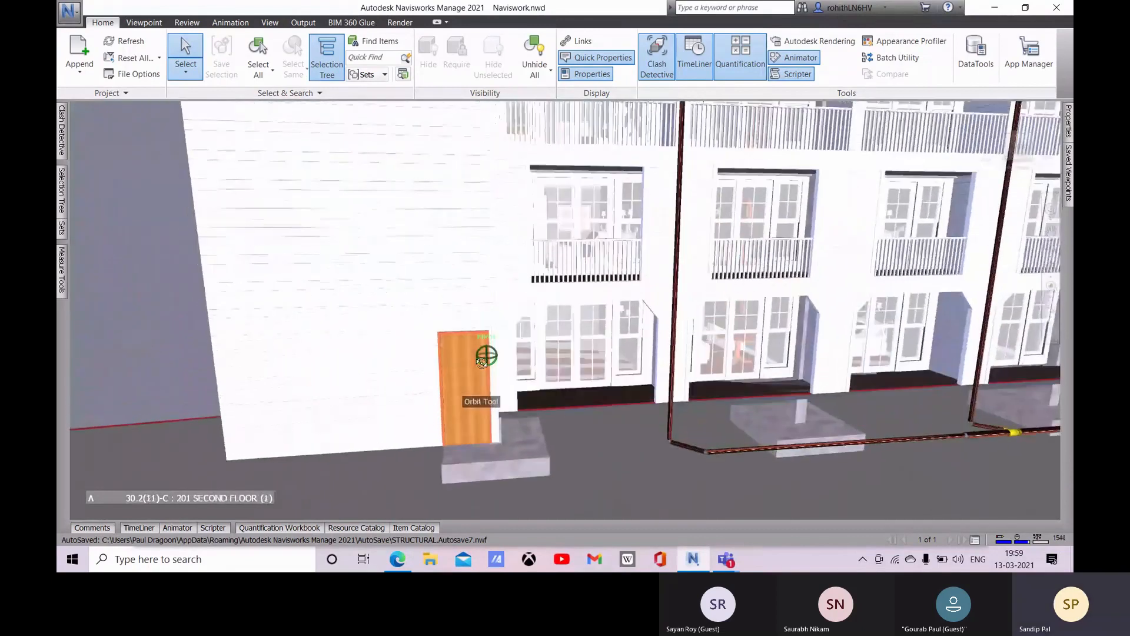
{"action": "scroll", "coordinate": [481, 362], "scroll_direction": "up", "scroll_amount": 4}
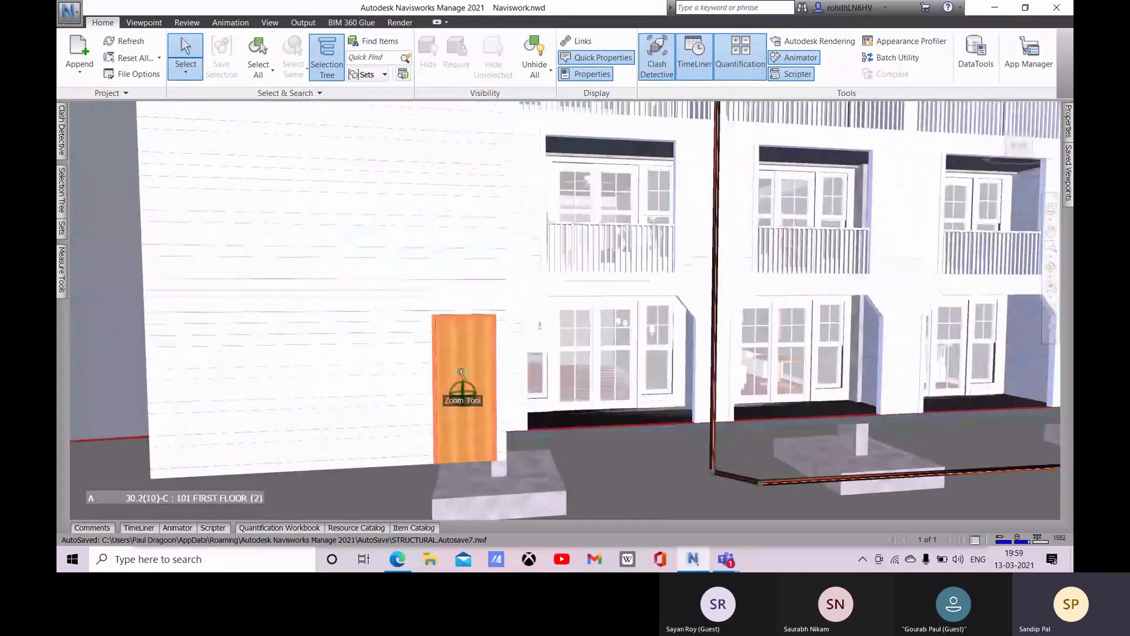
{"action": "scroll", "coordinate": [462, 372], "scroll_direction": "up", "scroll_amount": 8}
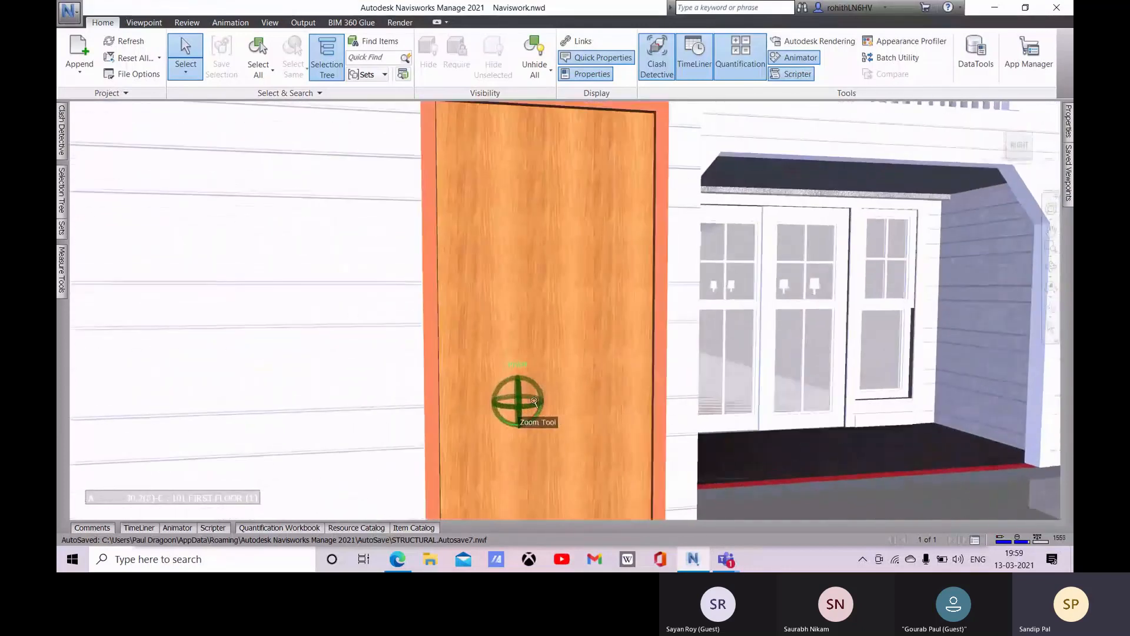
{"action": "scroll", "coordinate": [534, 401], "scroll_direction": "up", "scroll_amount": 8}
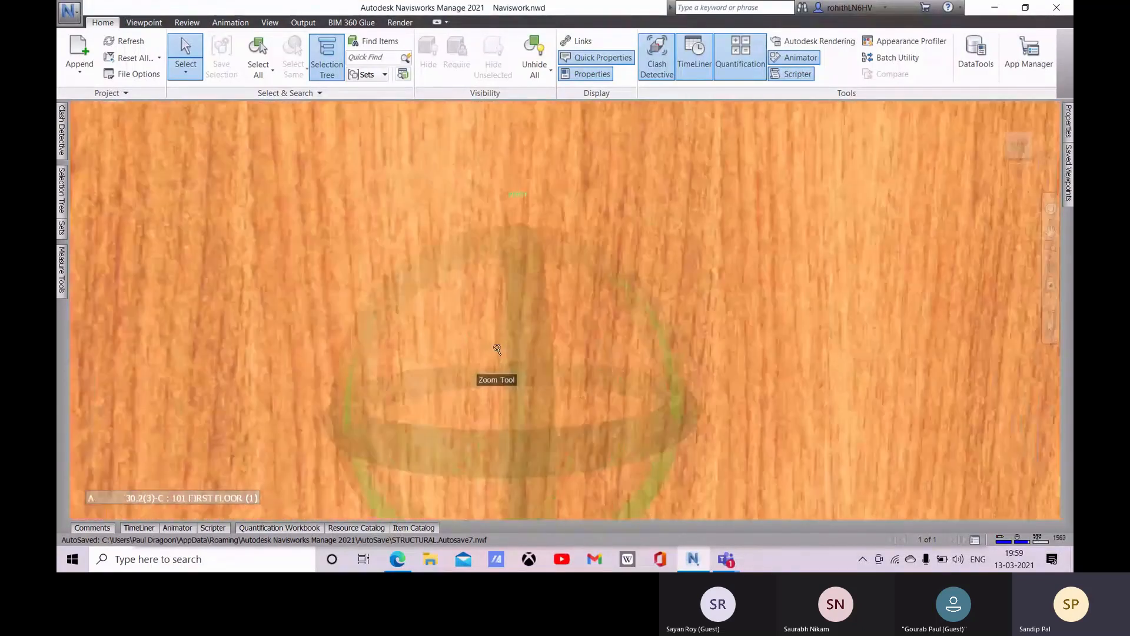
{"action": "scroll", "coordinate": [498, 349], "scroll_direction": "up", "scroll_amount": 5}
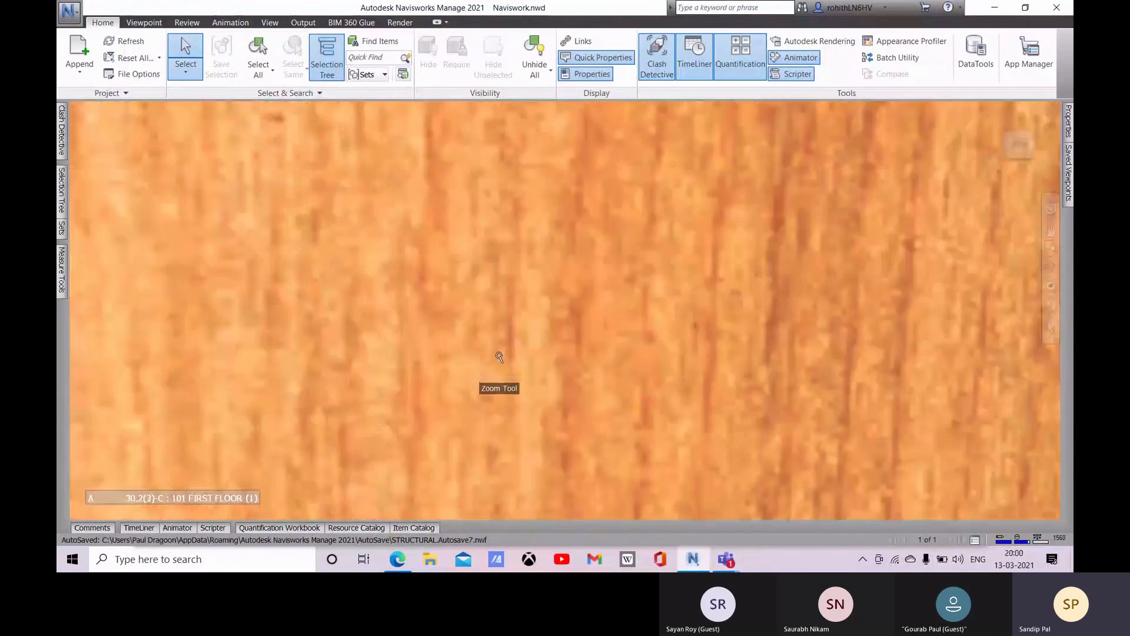
{"action": "scroll", "coordinate": [499, 354], "scroll_direction": "up", "scroll_amount": 3}
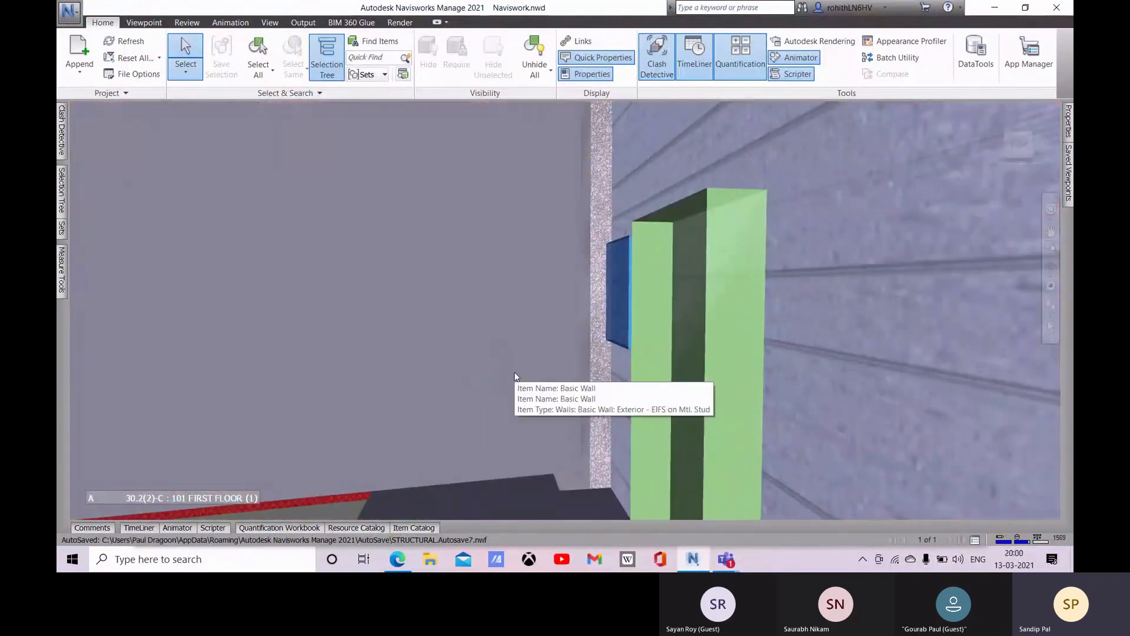
{"action": "scroll", "coordinate": [530, 339], "scroll_direction": "down", "scroll_amount": 2}
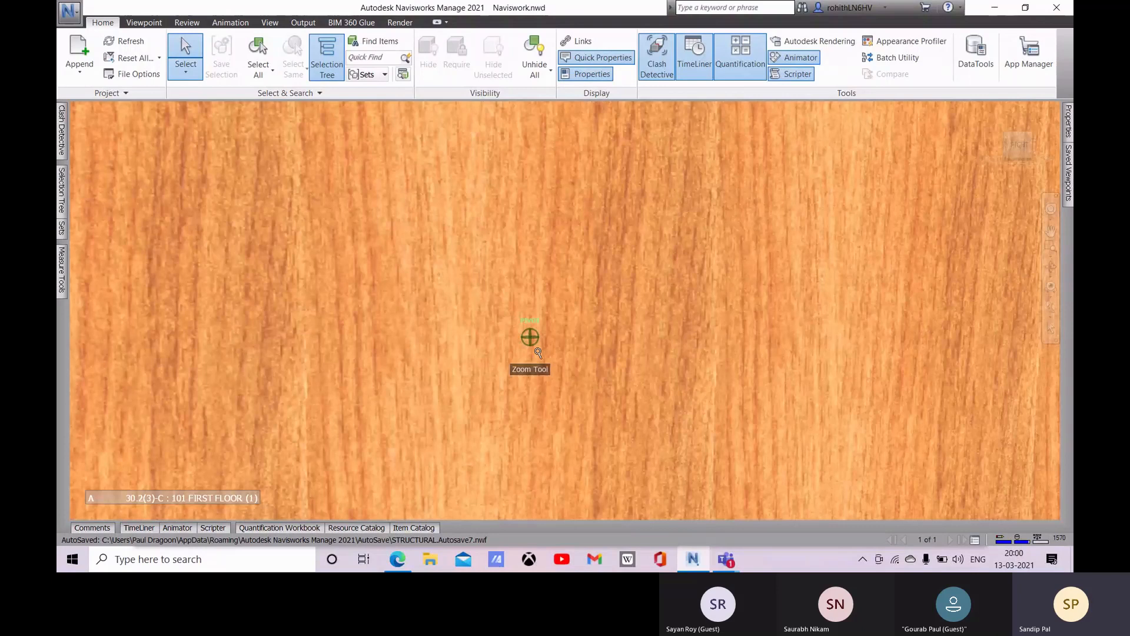
{"action": "scroll", "coordinate": [538, 353], "scroll_direction": "down", "scroll_amount": 3}
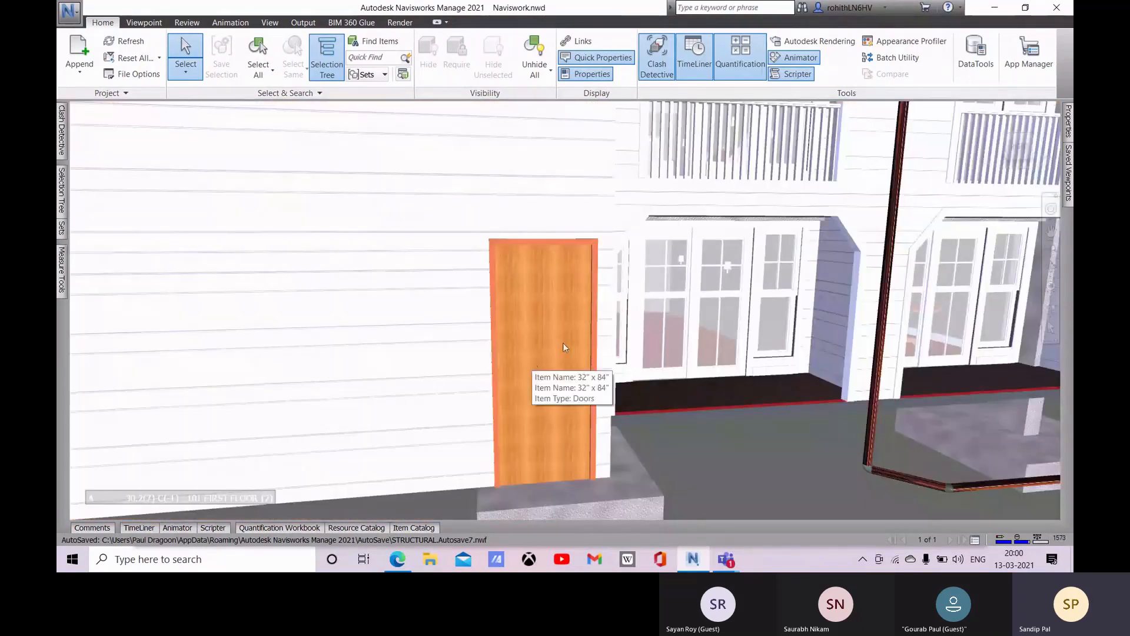
{"action": "scroll", "coordinate": [607, 360], "scroll_direction": "down", "scroll_amount": 1}
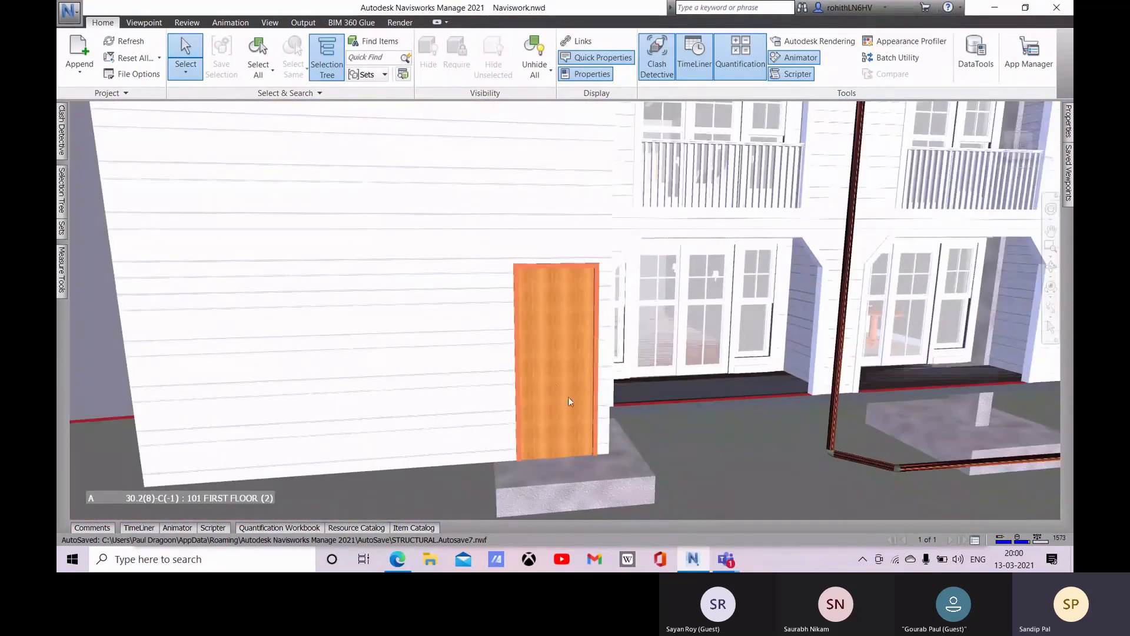
{"action": "mouse_move", "coordinate": [548, 387]}
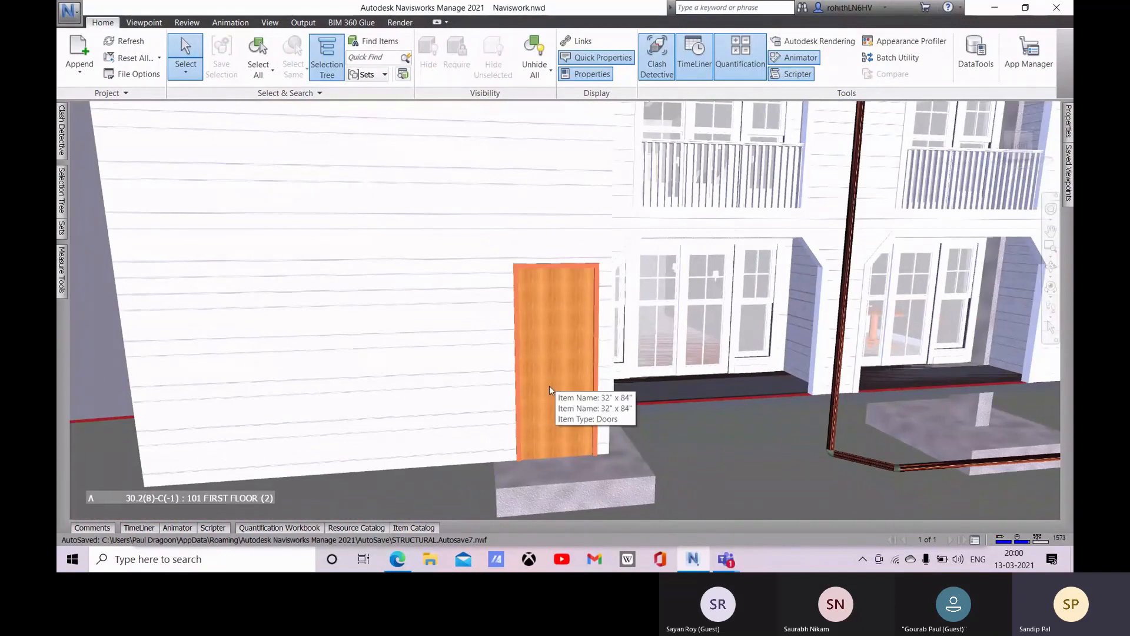
Step: Show the Animator window and add a scene named Entrance
{"action": "left_click", "coordinate": [814, 59]}
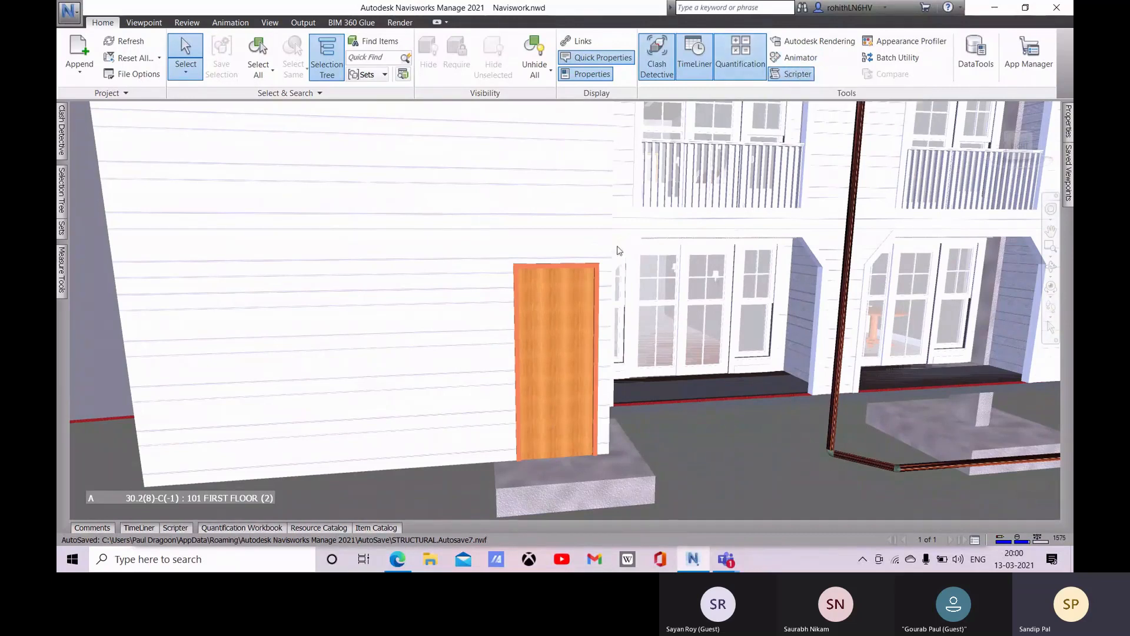
{"action": "left_click", "coordinate": [808, 61]}
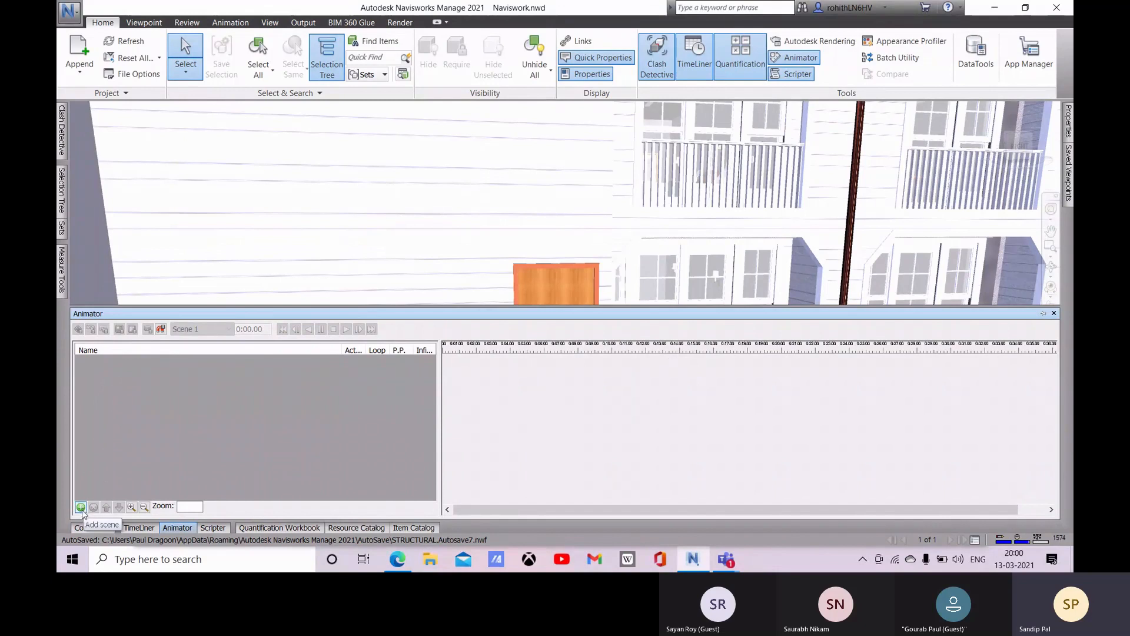
{"action": "right_click", "coordinate": [109, 369]}
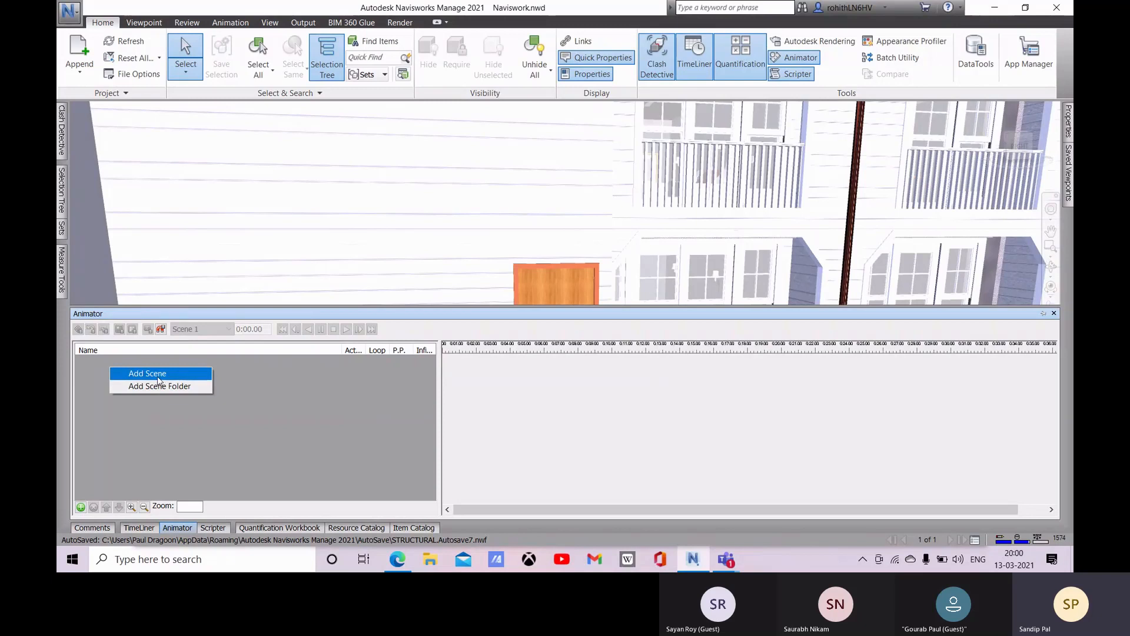
{"action": "left_click", "coordinate": [82, 508]}
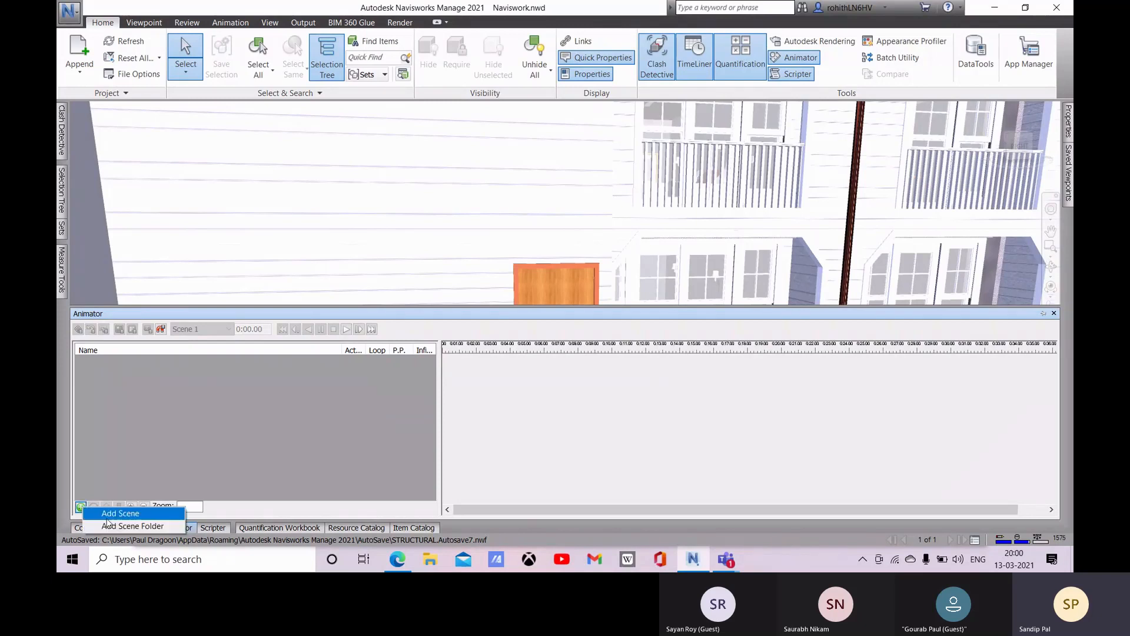
{"action": "left_click", "coordinate": [121, 514]}
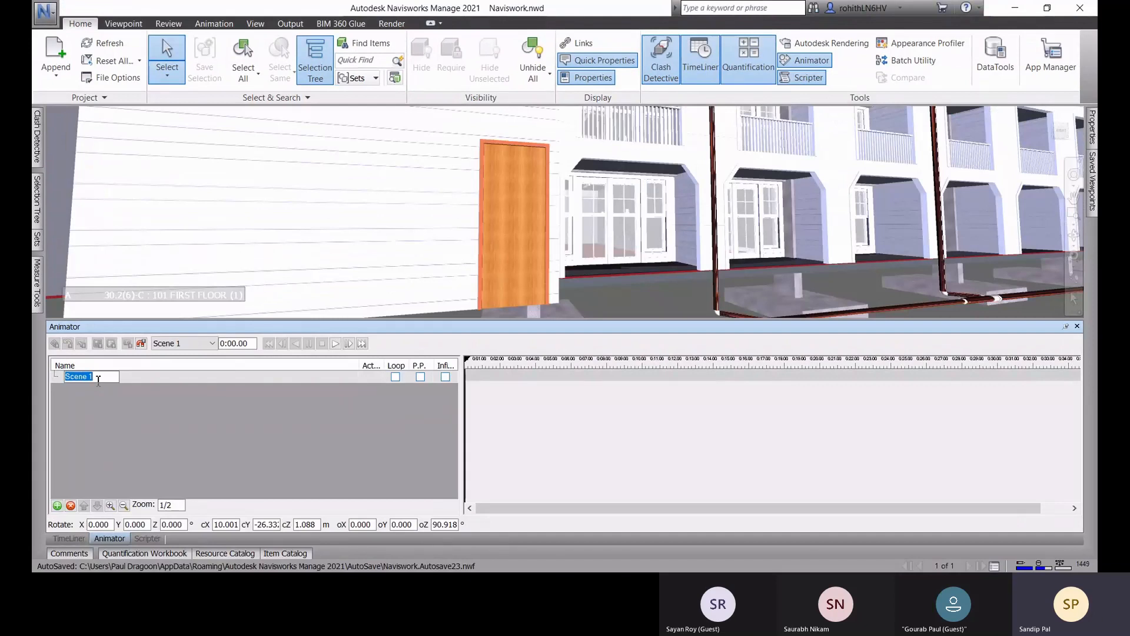
{"action": "type", "text": "Entrance"}
{"action": "left_click", "coordinate": [97, 380]}
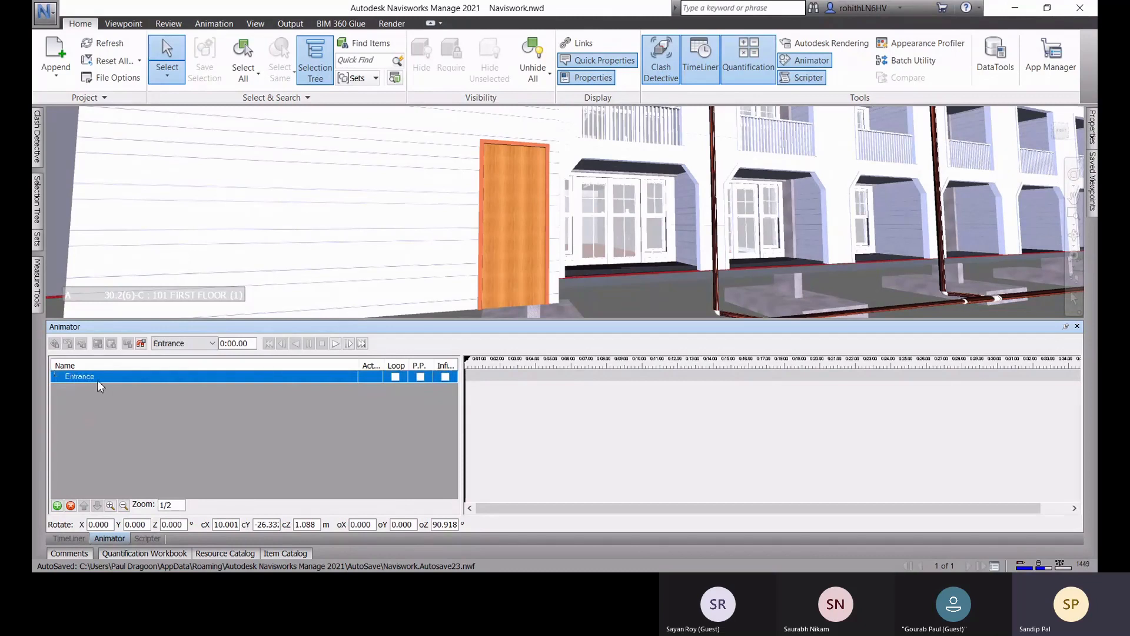
Step: Add an animation set to the Entrance scene from the selected wooden exterior door and name it Door Opening
{"action": "left_click", "coordinate": [519, 242]}
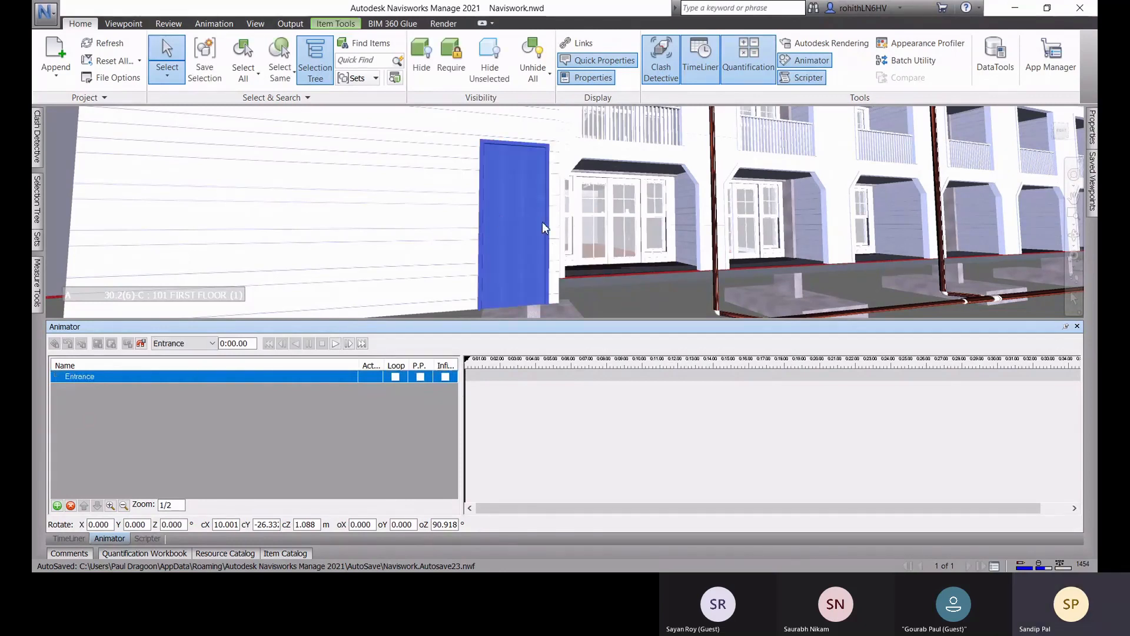
{"action": "right_click", "coordinate": [152, 377]}
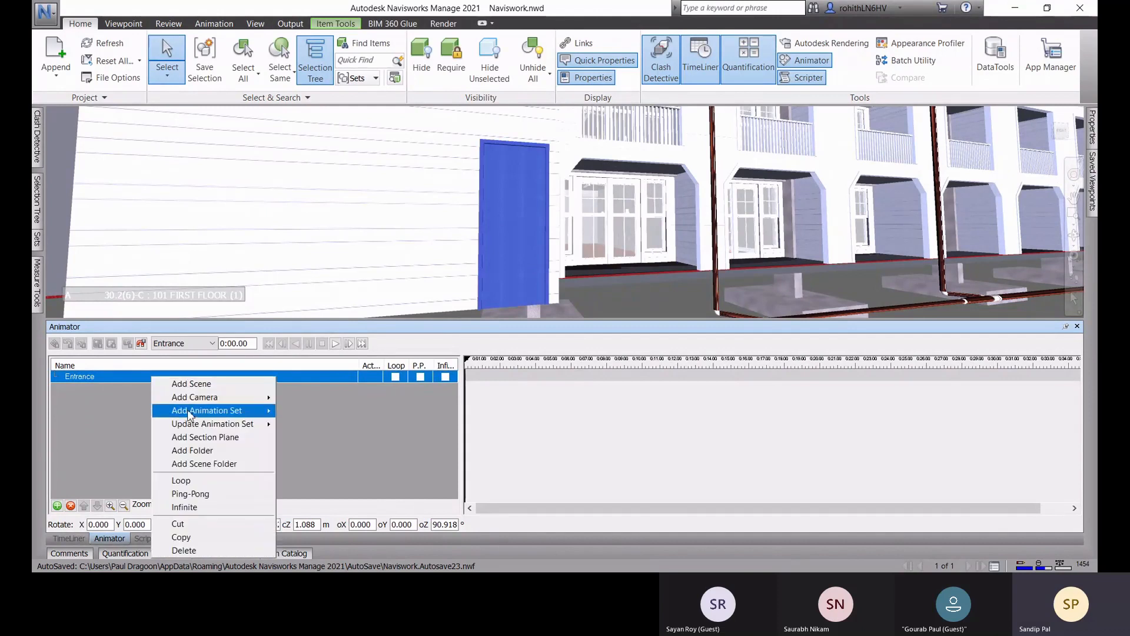
{"action": "mouse_move", "coordinate": [191, 416]}
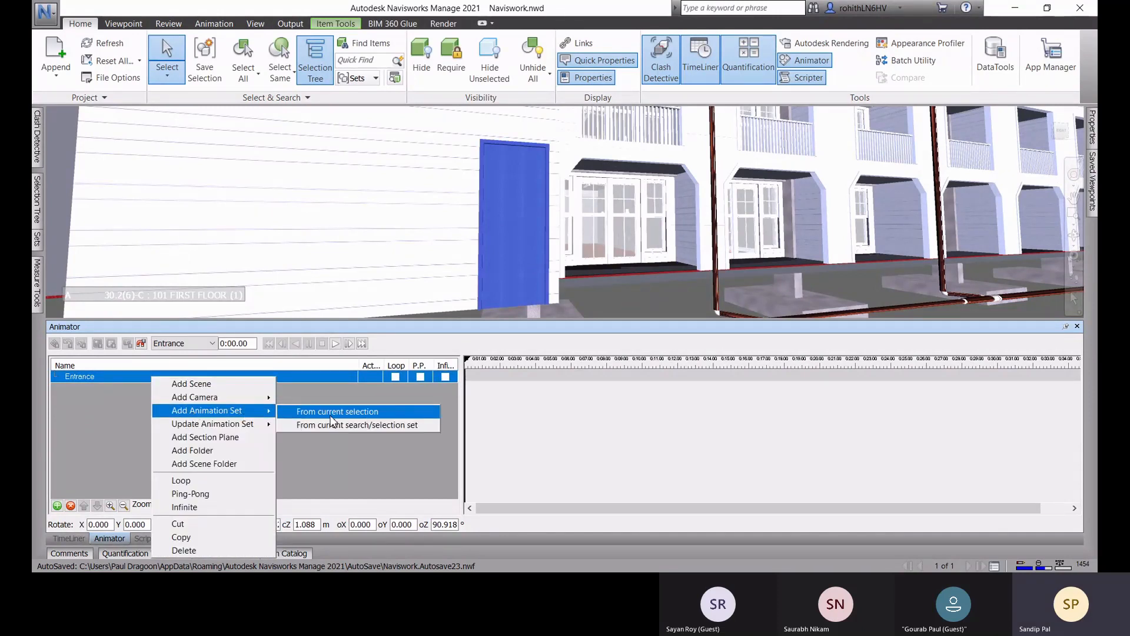
{"action": "left_click", "coordinate": [328, 412]}
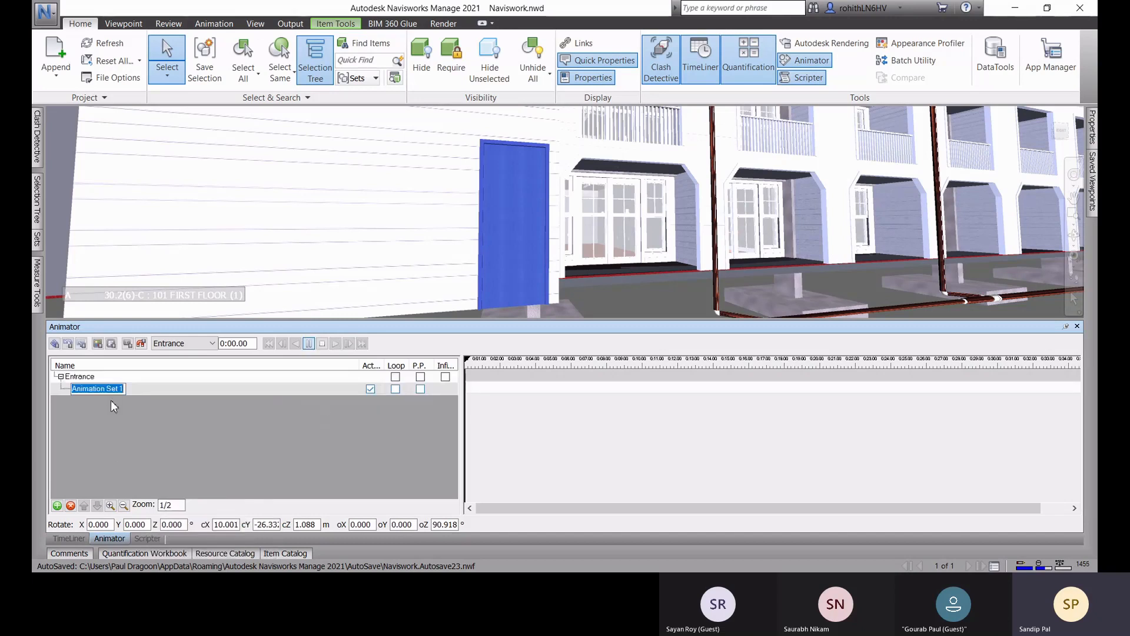
{"action": "type", "text": "Door"}
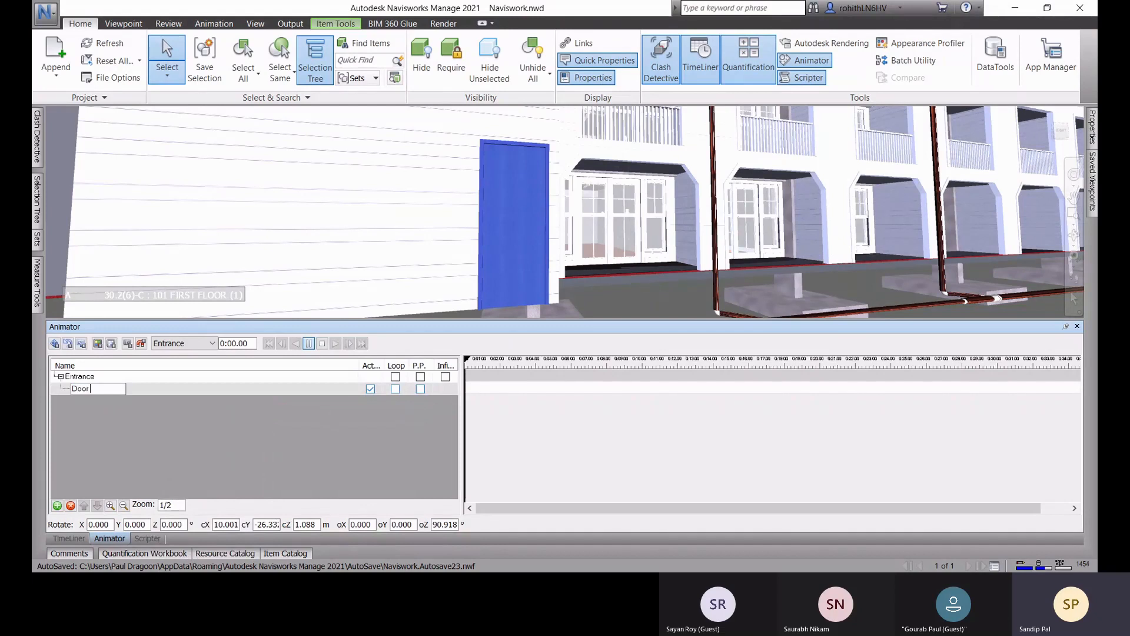
{"action": "type", "text": " Opening"}
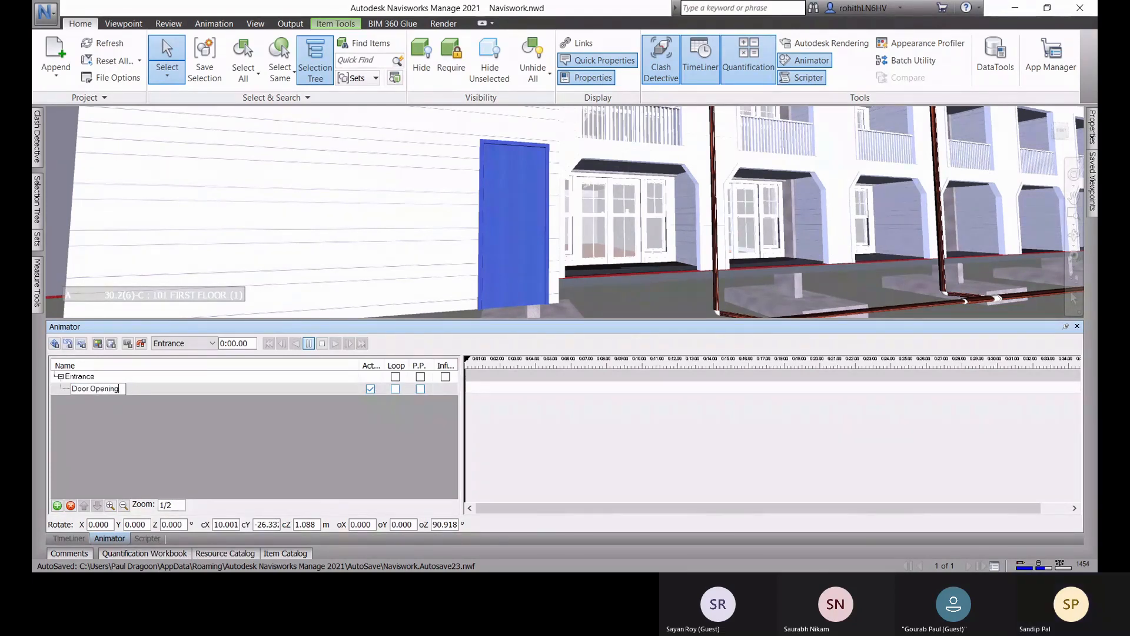
{"action": "left_click", "coordinate": [369, 422]}
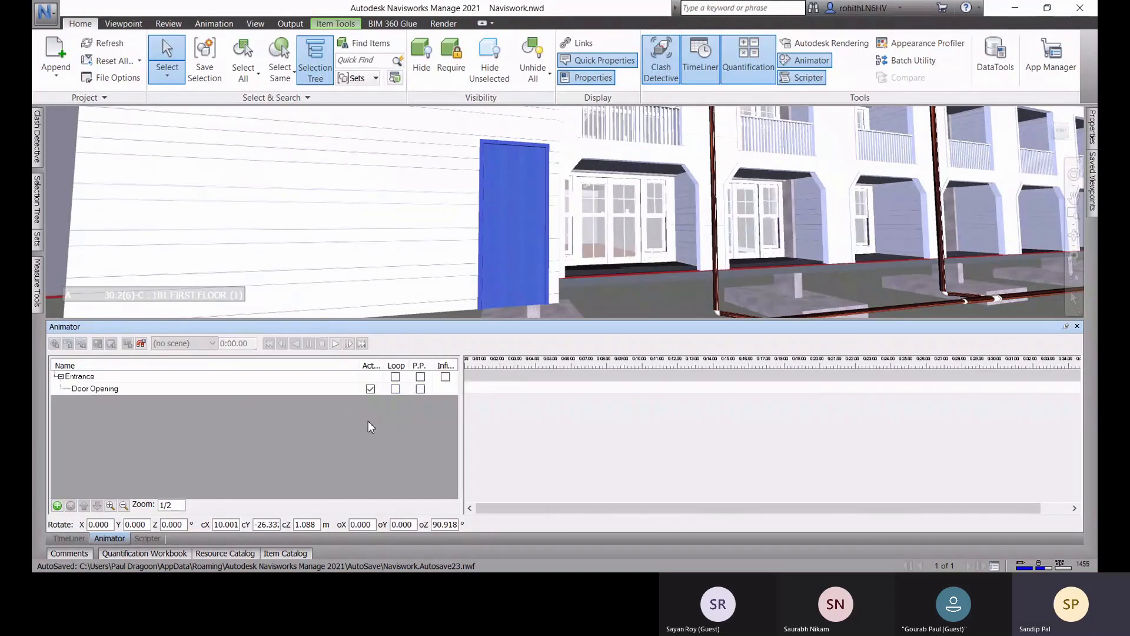
Step: Move the Door Opening set's rotation pivot to the door's hinge edge and capture the closed door as a keyframe at 0:00.00
{"action": "left_click", "coordinate": [111, 389]}
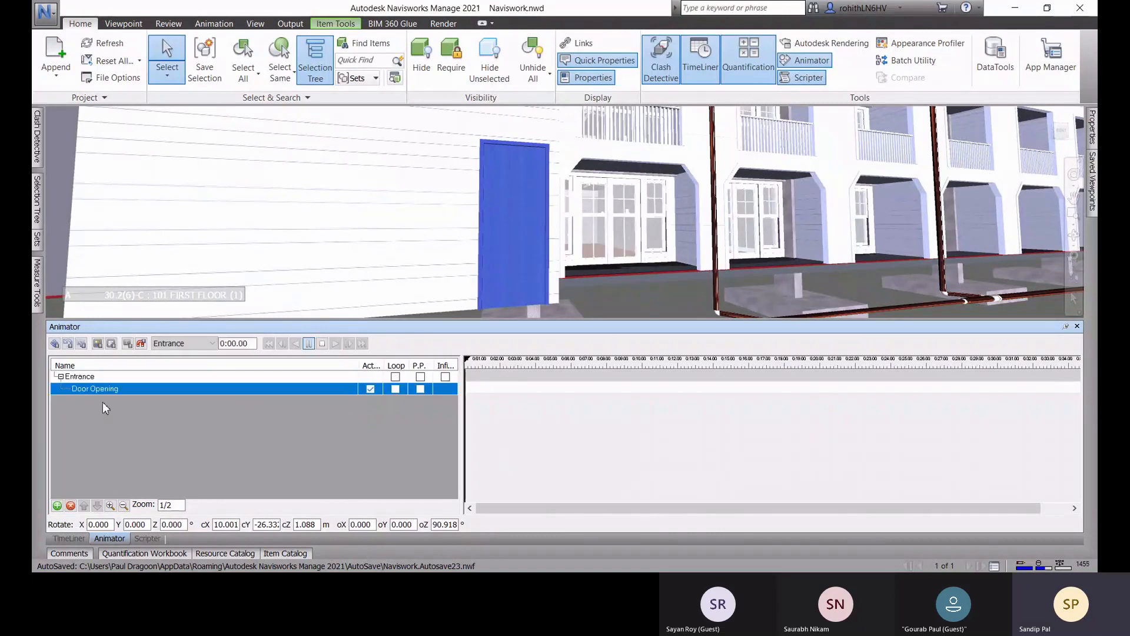
{"action": "left_click", "coordinate": [69, 345]}
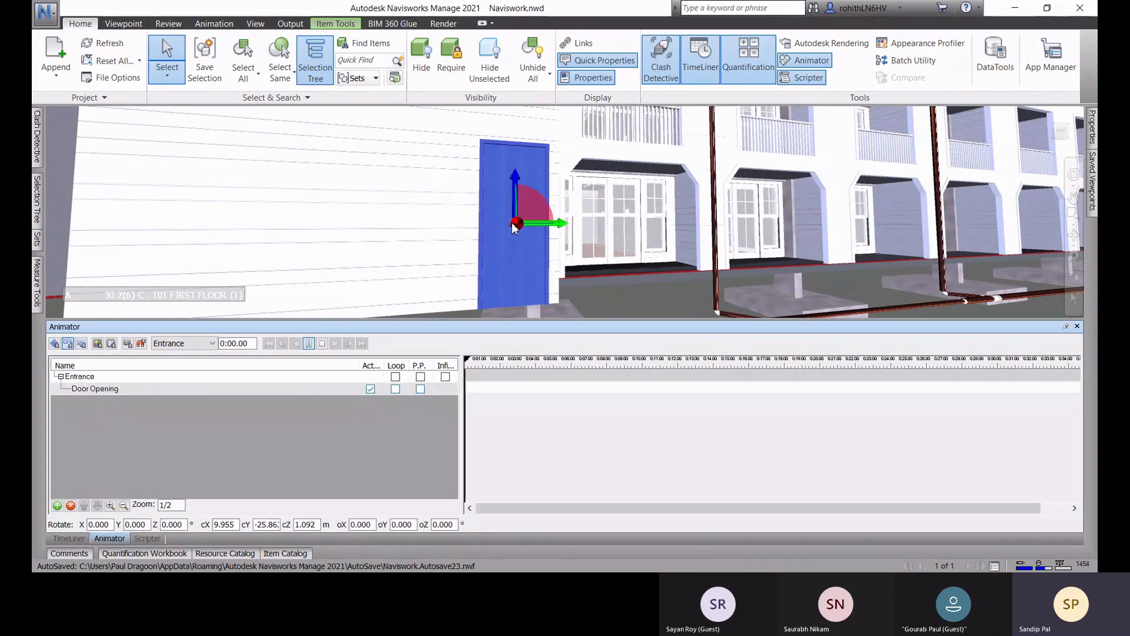
{"action": "middle_click_drag", "start_coordinate": [524, 292], "coordinate": [513, 257], "text": "shift"}
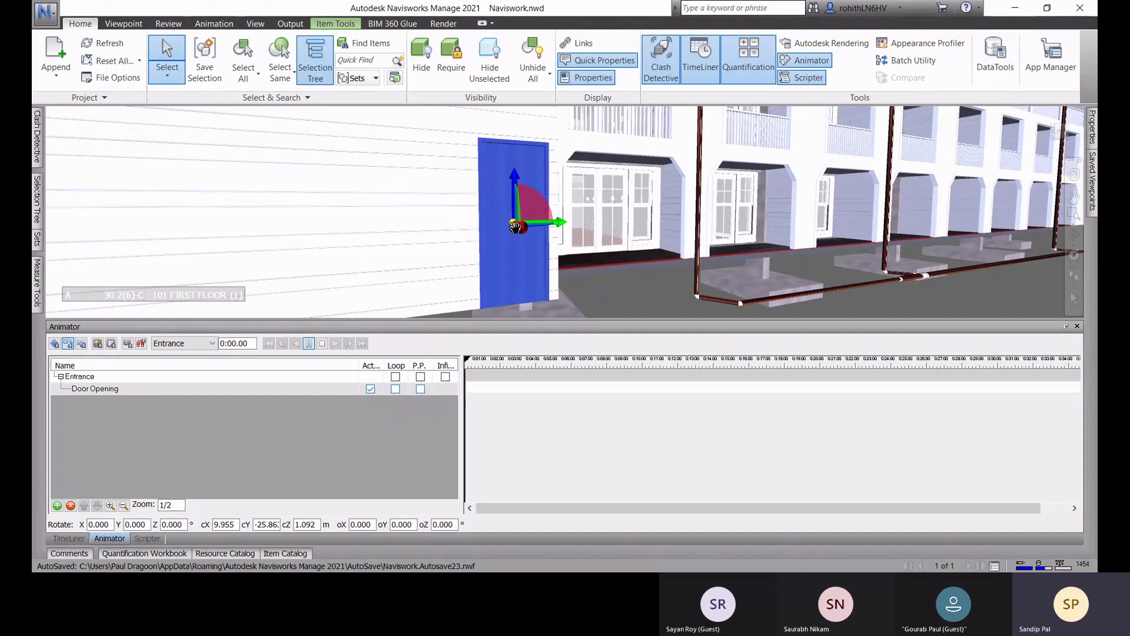
{"action": "left_click_drag", "start_coordinate": [514, 228], "coordinate": [481, 228]}
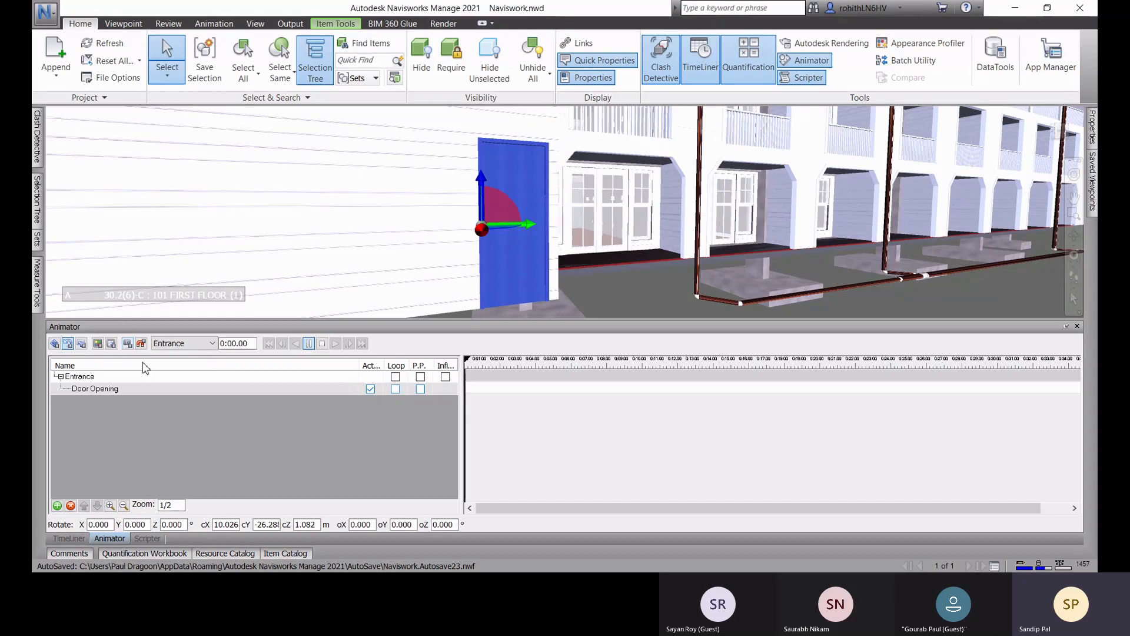
{"action": "left_click", "coordinate": [128, 344]}
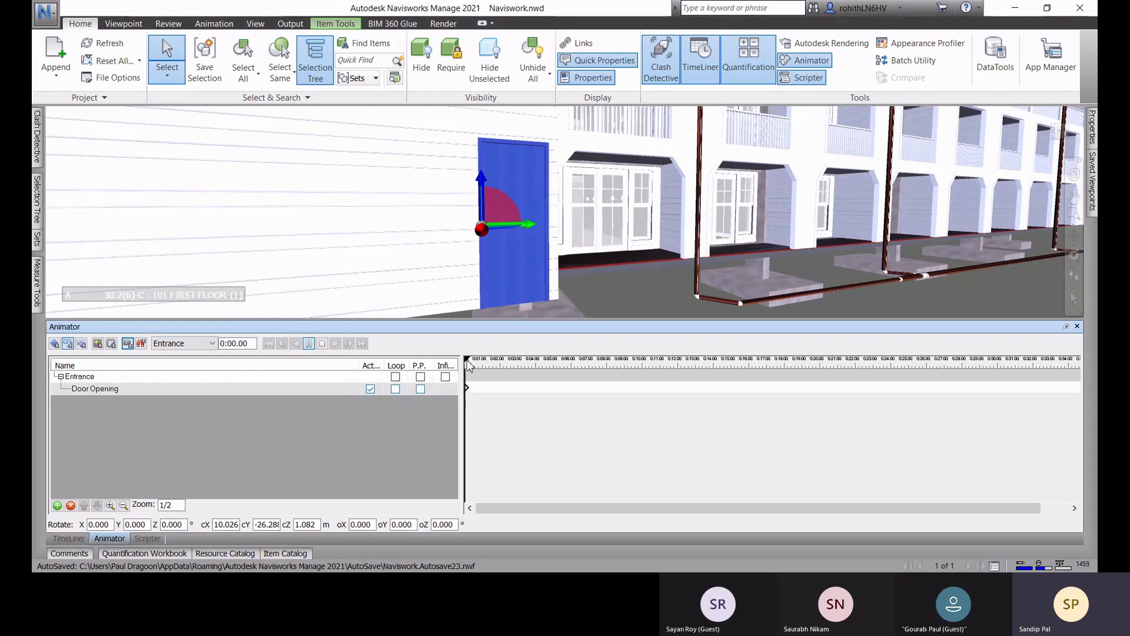
Step: At about 0:01.91, rotate the door open about 36° around the Z axis and capture a keyframe
{"action": "left_click_drag", "start_coordinate": [467, 360], "coordinate": [498, 371]}
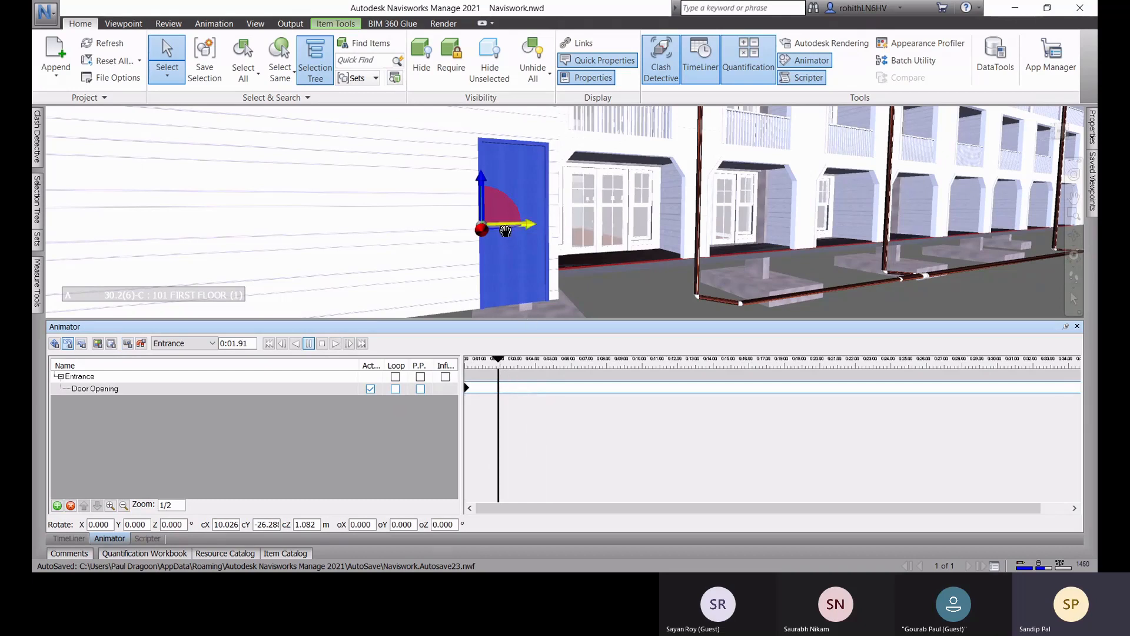
{"action": "mouse_move", "coordinate": [504, 231]}
{"action": "left_mouse_down"}
{"action": "mouse_move", "coordinate": [534, 226]}
{"action": "mouse_move", "coordinate": [524, 229]}
{"action": "left_mouse_up"}
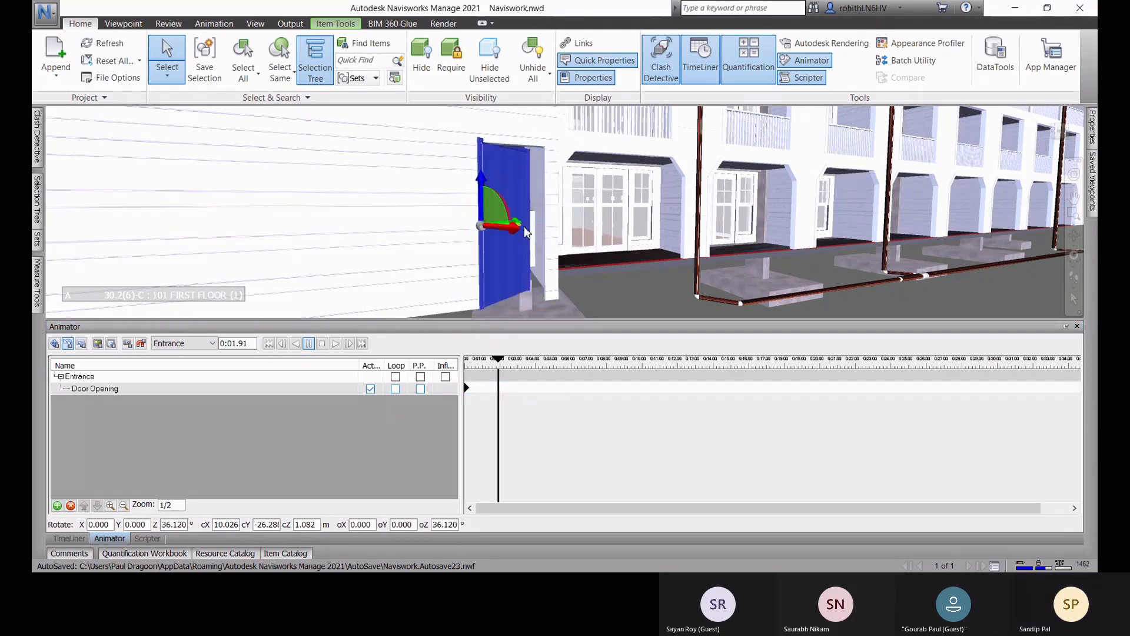
{"action": "left_click", "coordinate": [129, 347]}
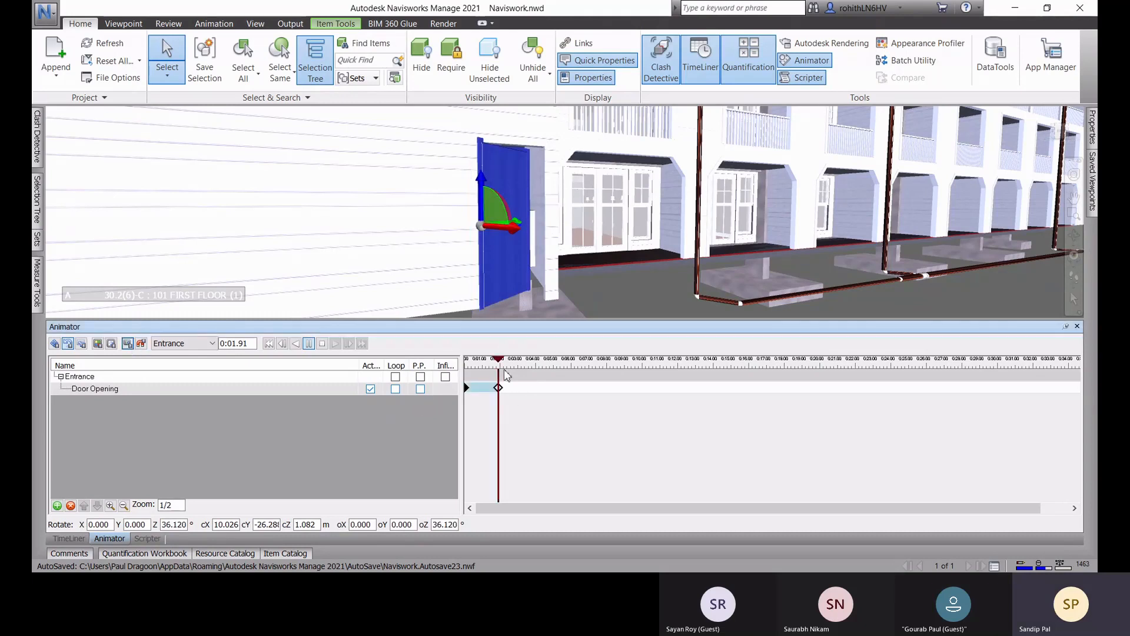
Step: At about 0:04.81, rotate the door further open to about 98° around the Z axis and capture a keyframe
{"action": "left_click_drag", "start_coordinate": [502, 364], "coordinate": [551, 364]}
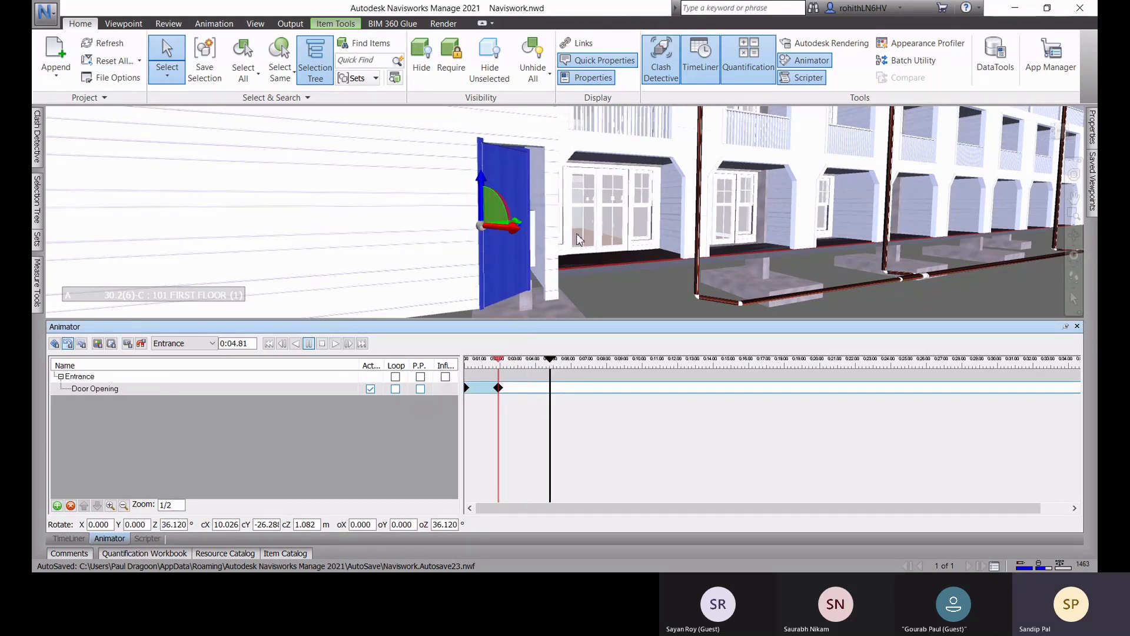
{"action": "middle_click_drag", "start_coordinate": [565, 247], "coordinate": [535, 277], "text": "shift"}
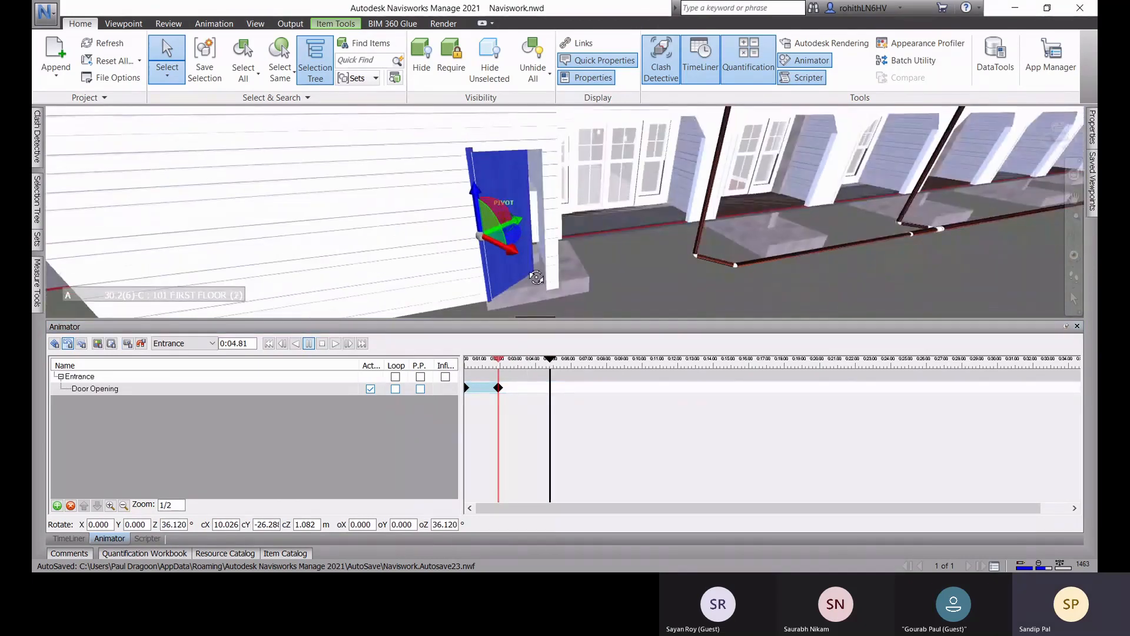
{"action": "left_click_drag", "start_coordinate": [522, 238], "coordinate": [526, 217]}
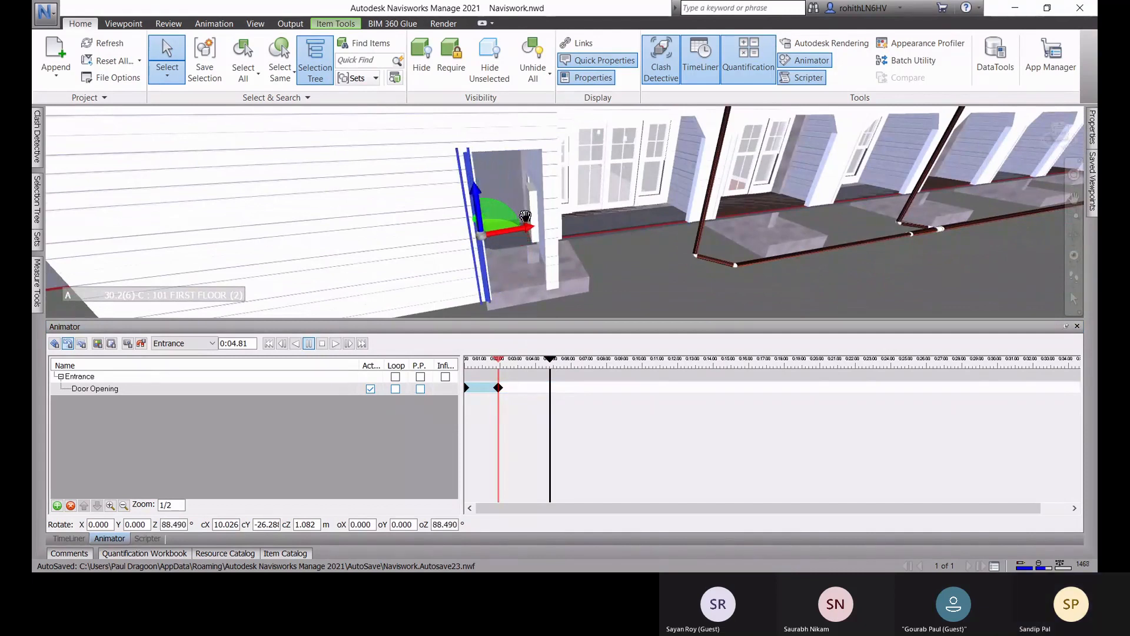
{"action": "left_click", "coordinate": [127, 344]}
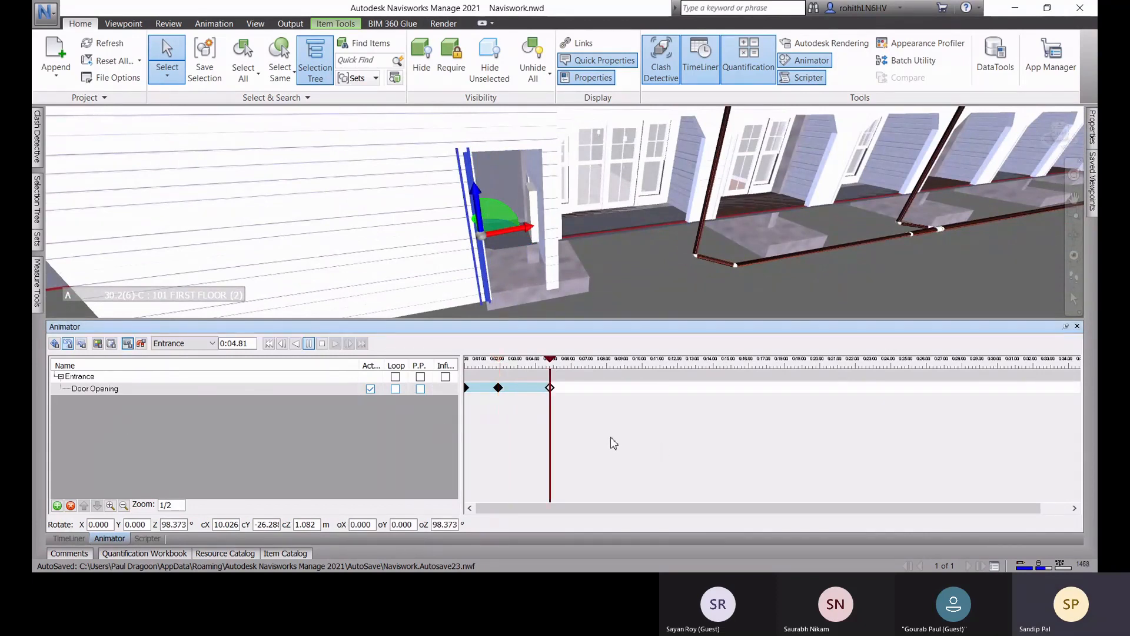
Step: Copy the fully open door keyframe, paste it after the original, and move the copy to about 0:06.94
{"action": "right_click", "coordinate": [552, 388]}
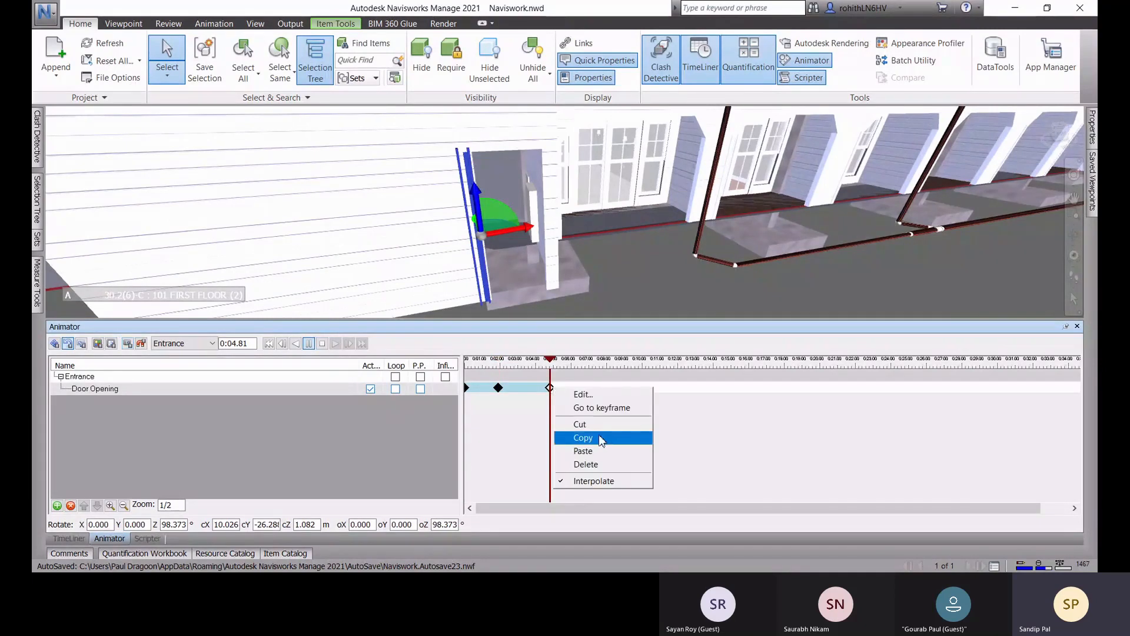
{"action": "left_click", "coordinate": [601, 440]}
{"action": "right_click", "coordinate": [565, 394]}
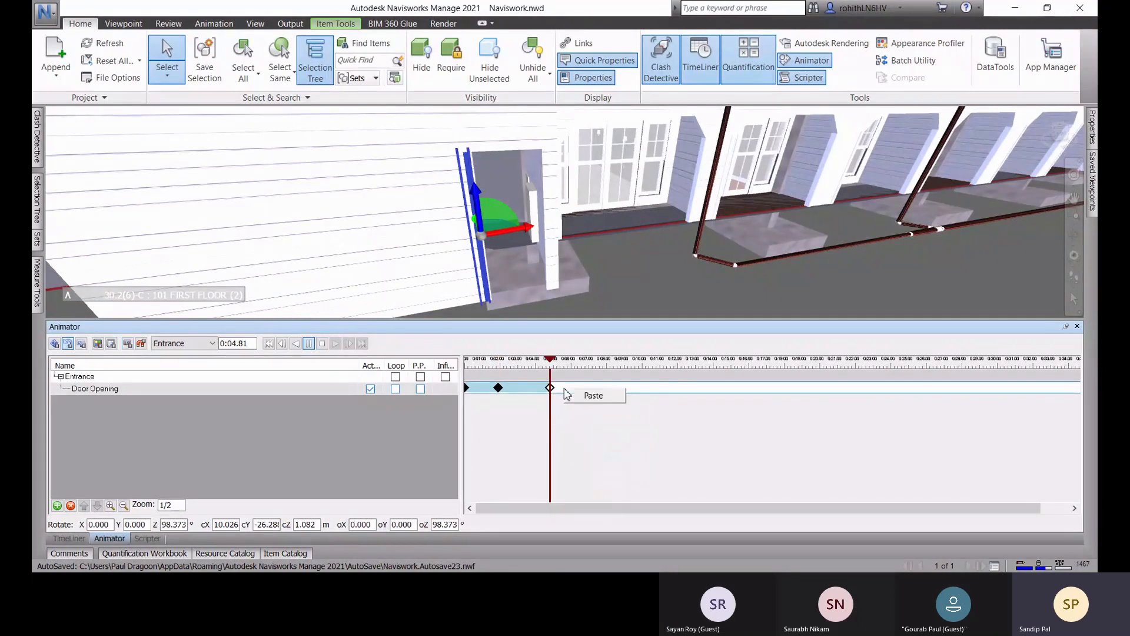
{"action": "left_click", "coordinate": [591, 398]}
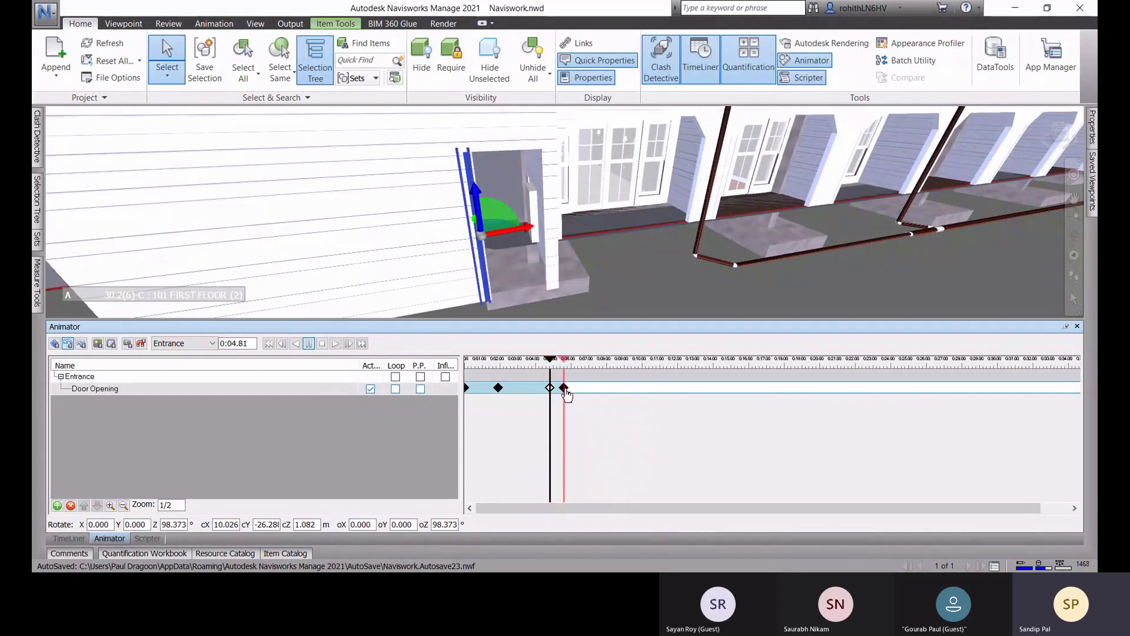
{"action": "left_click", "coordinate": [565, 388]}
{"action": "left_click_drag", "start_coordinate": [564, 390], "coordinate": [589, 393]}
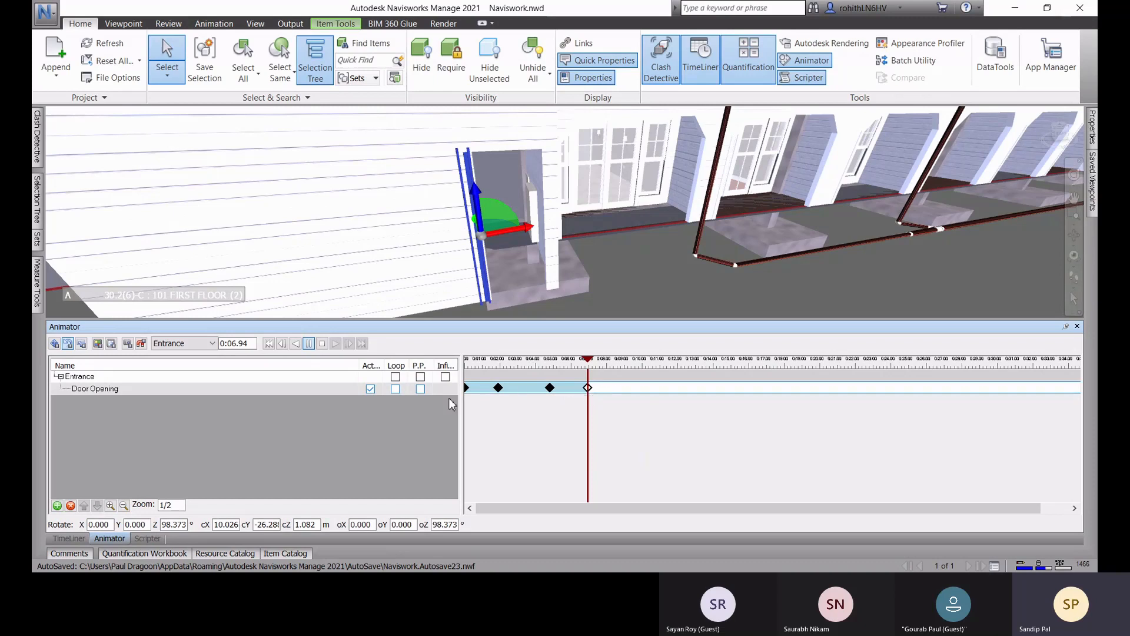
Step: Enable ping-pong (P.P.) playback for the Door Opening set and play the Entrance scene from the start
{"action": "left_click", "coordinate": [420, 389]}
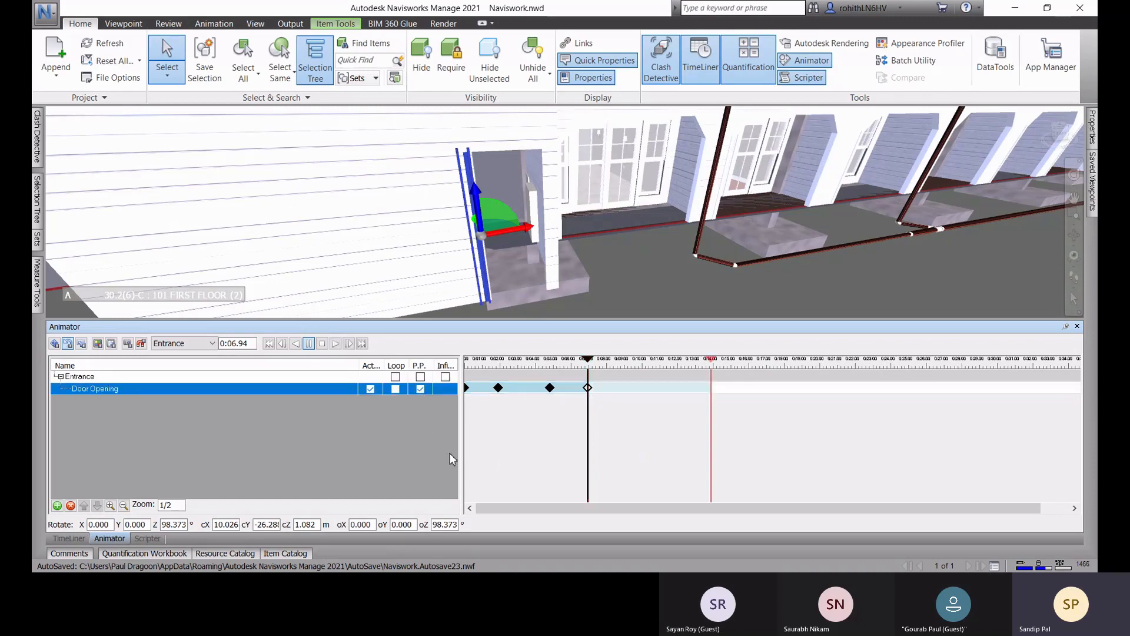
{"action": "left_click", "coordinate": [268, 344]}
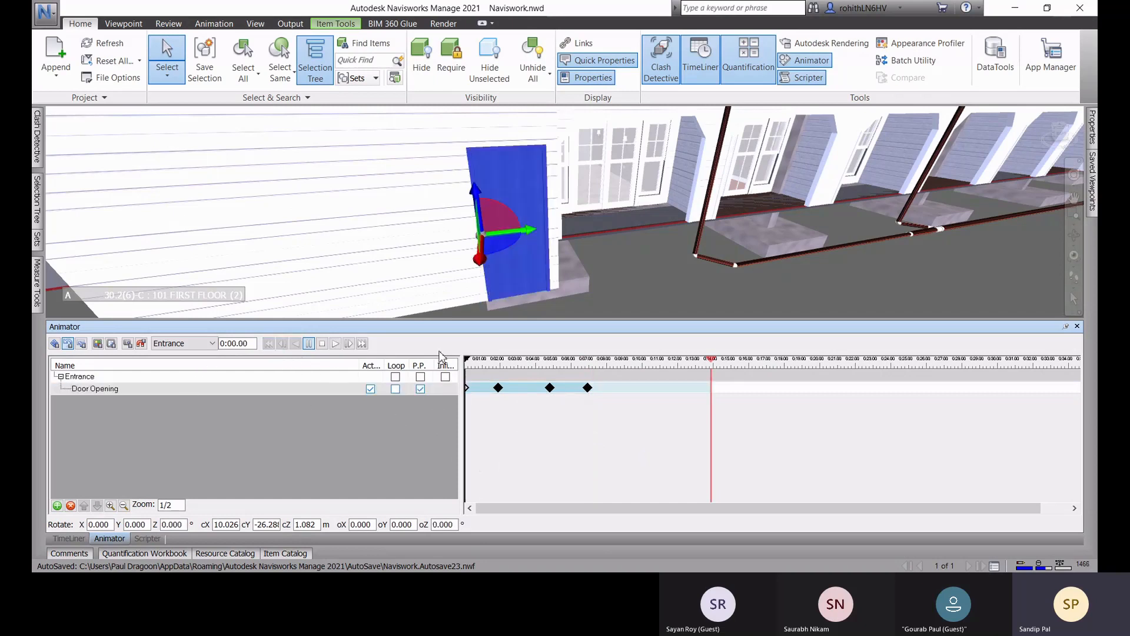
{"action": "left_click", "coordinate": [335, 344]}
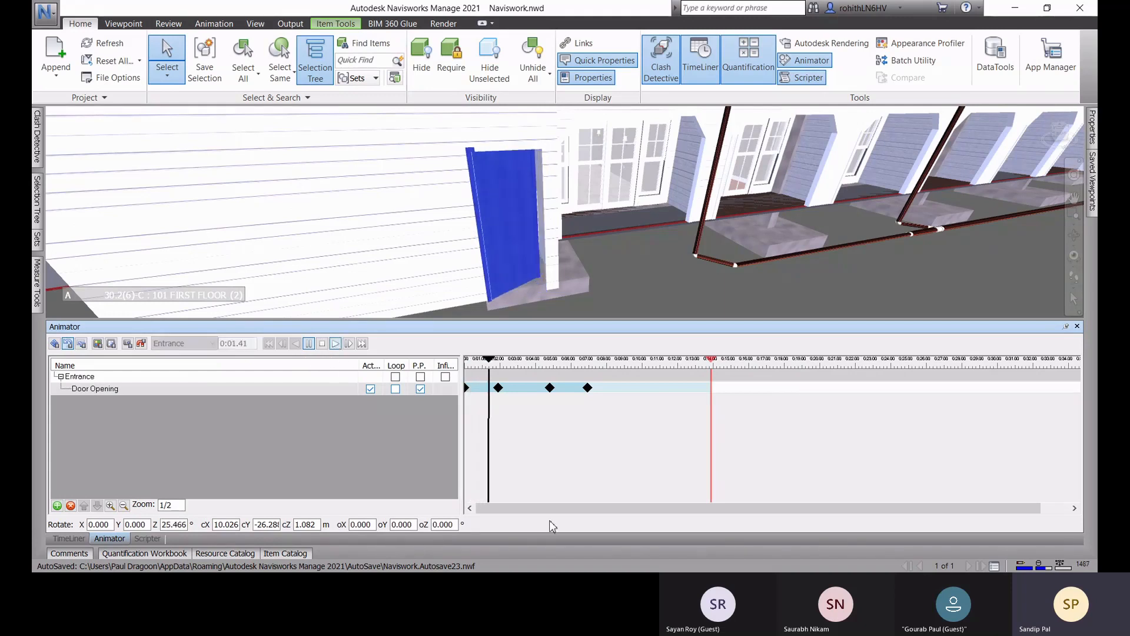